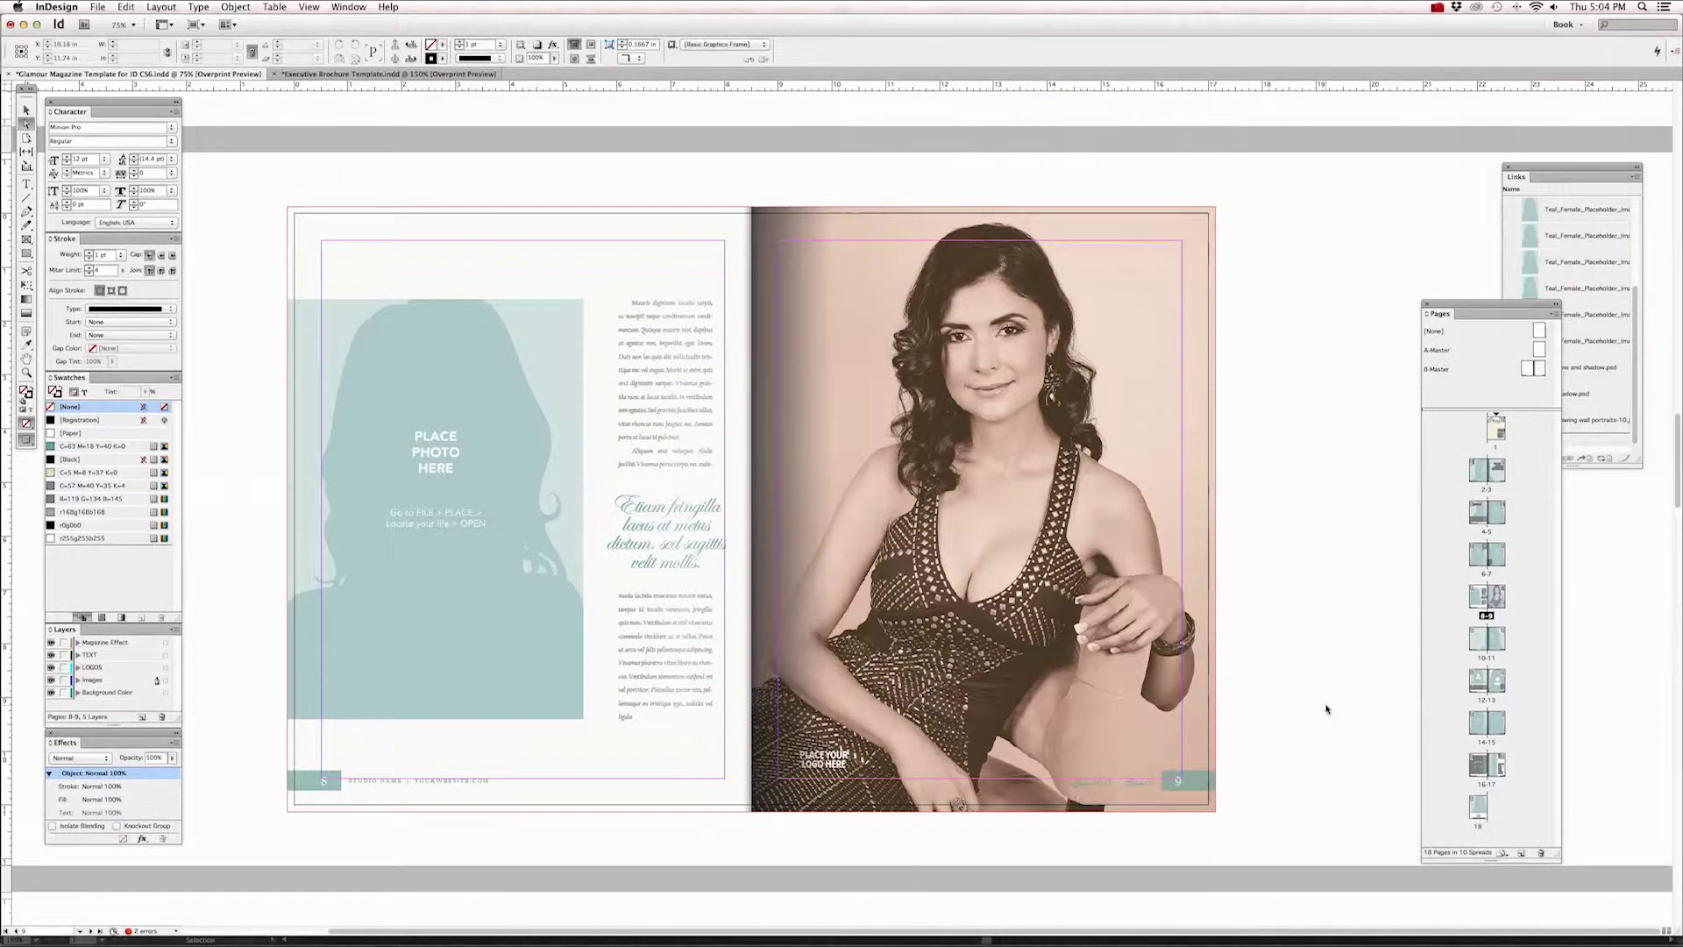
Step: Switch to Illustrator and copy the entire damask pattern artwork
{"action": "mouse_move", "coordinate": [834, 927]}
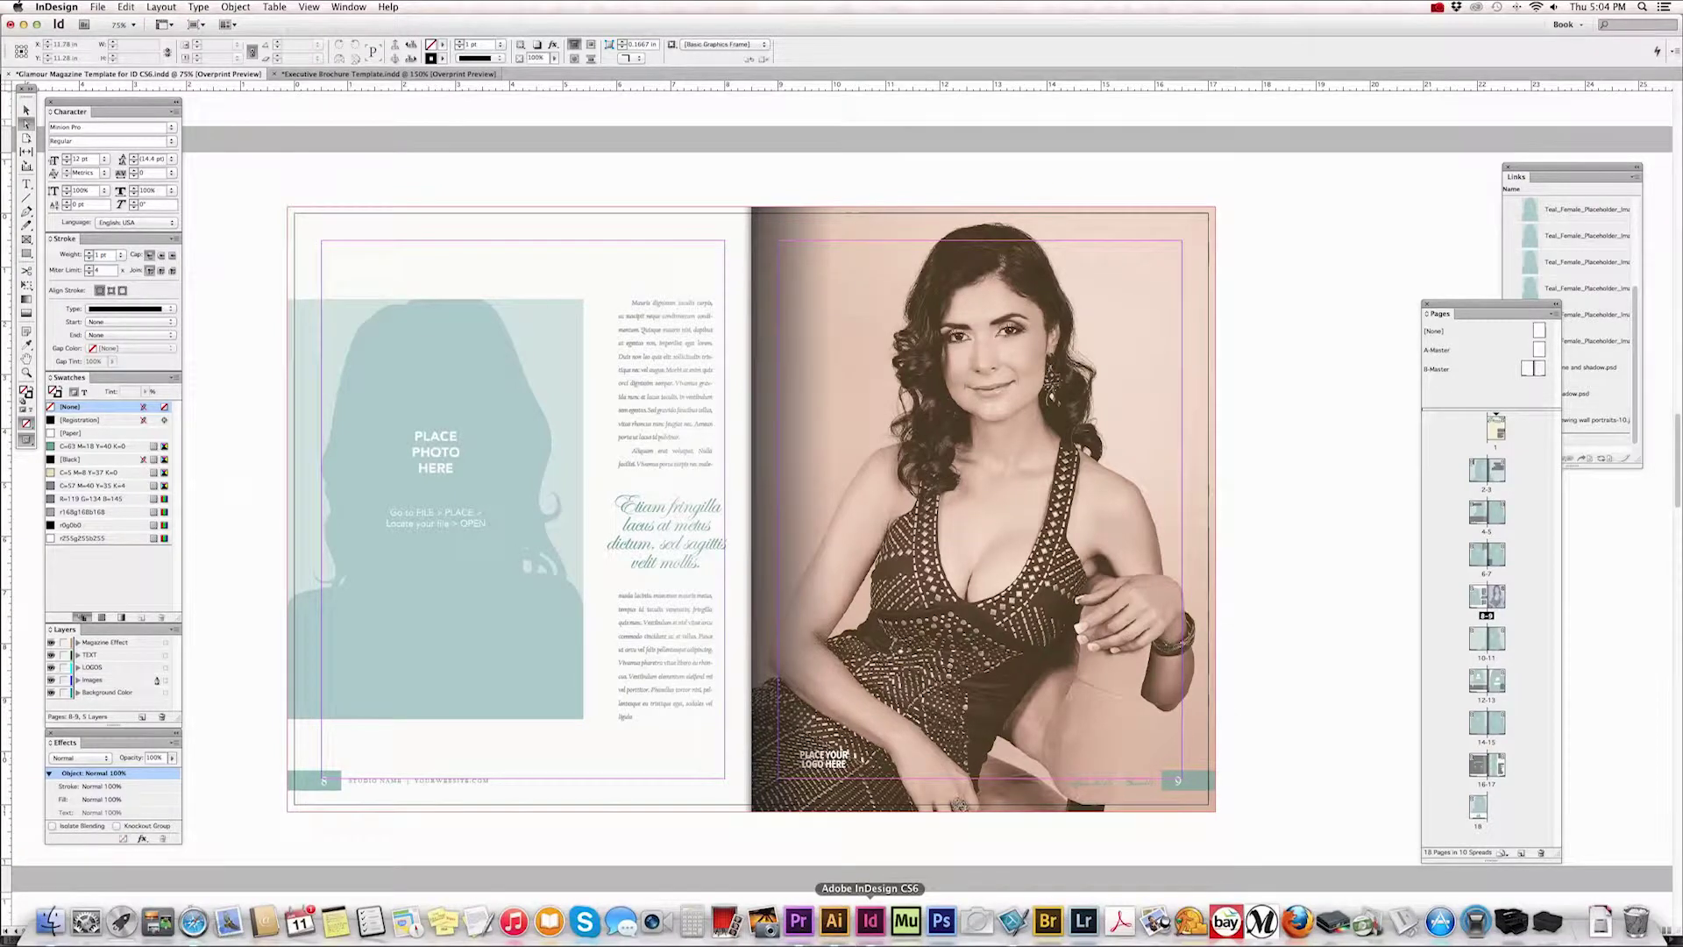
{"action": "left_click", "coordinate": [833, 927]}
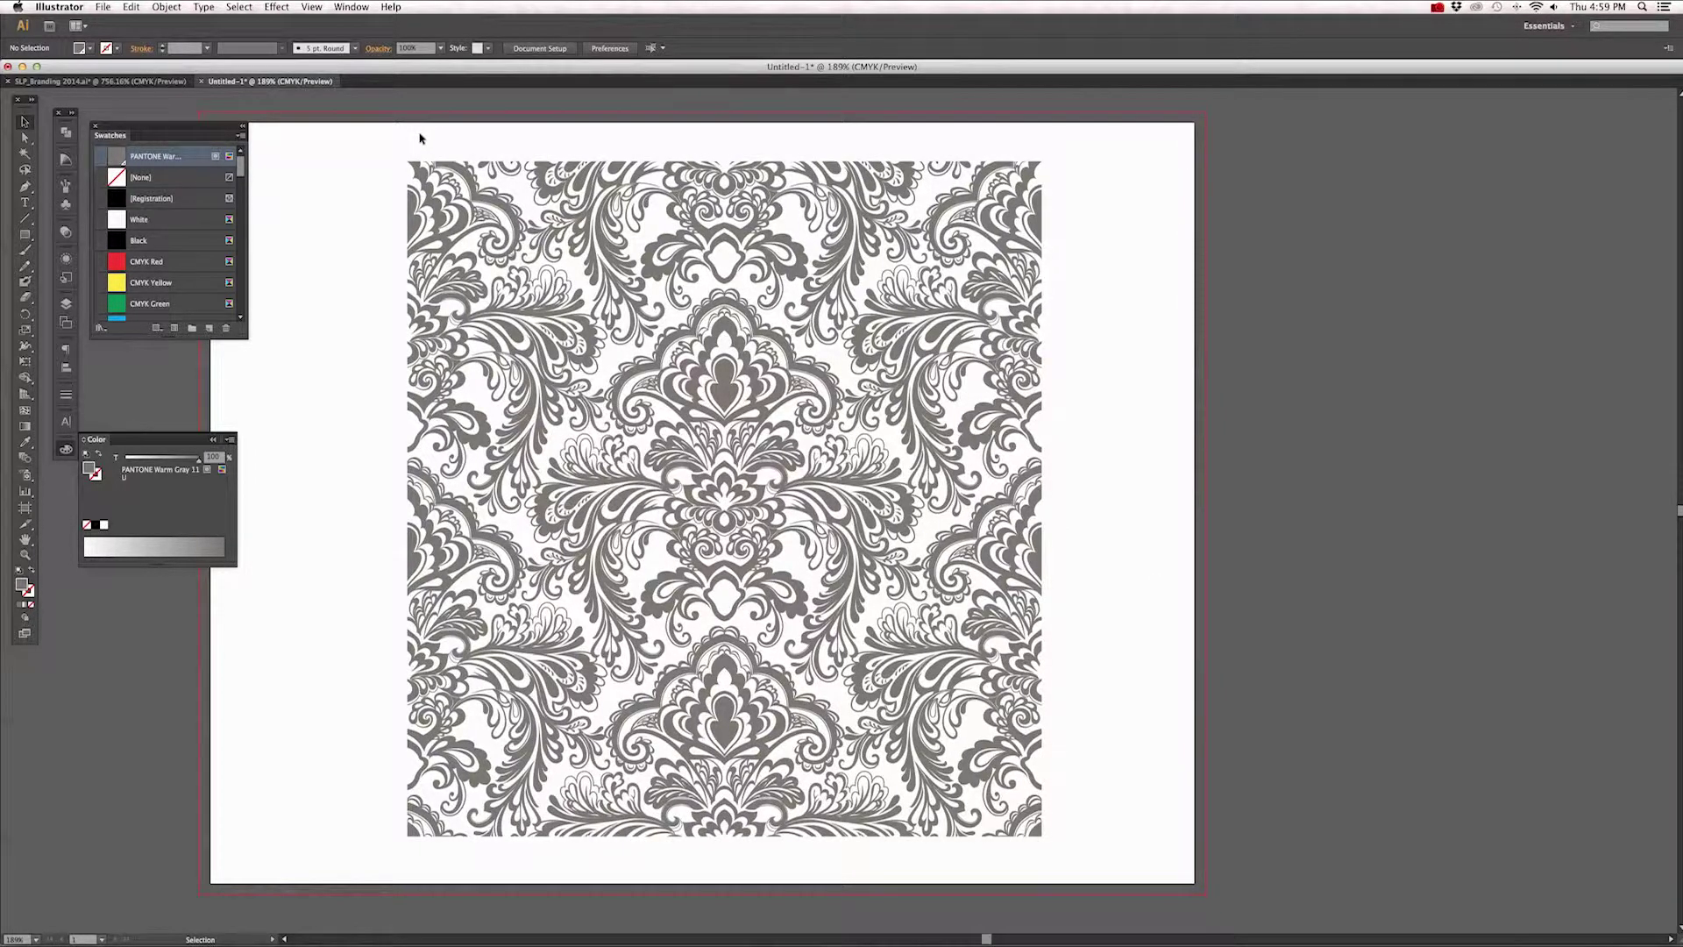
{"action": "key", "text": "super+a"}
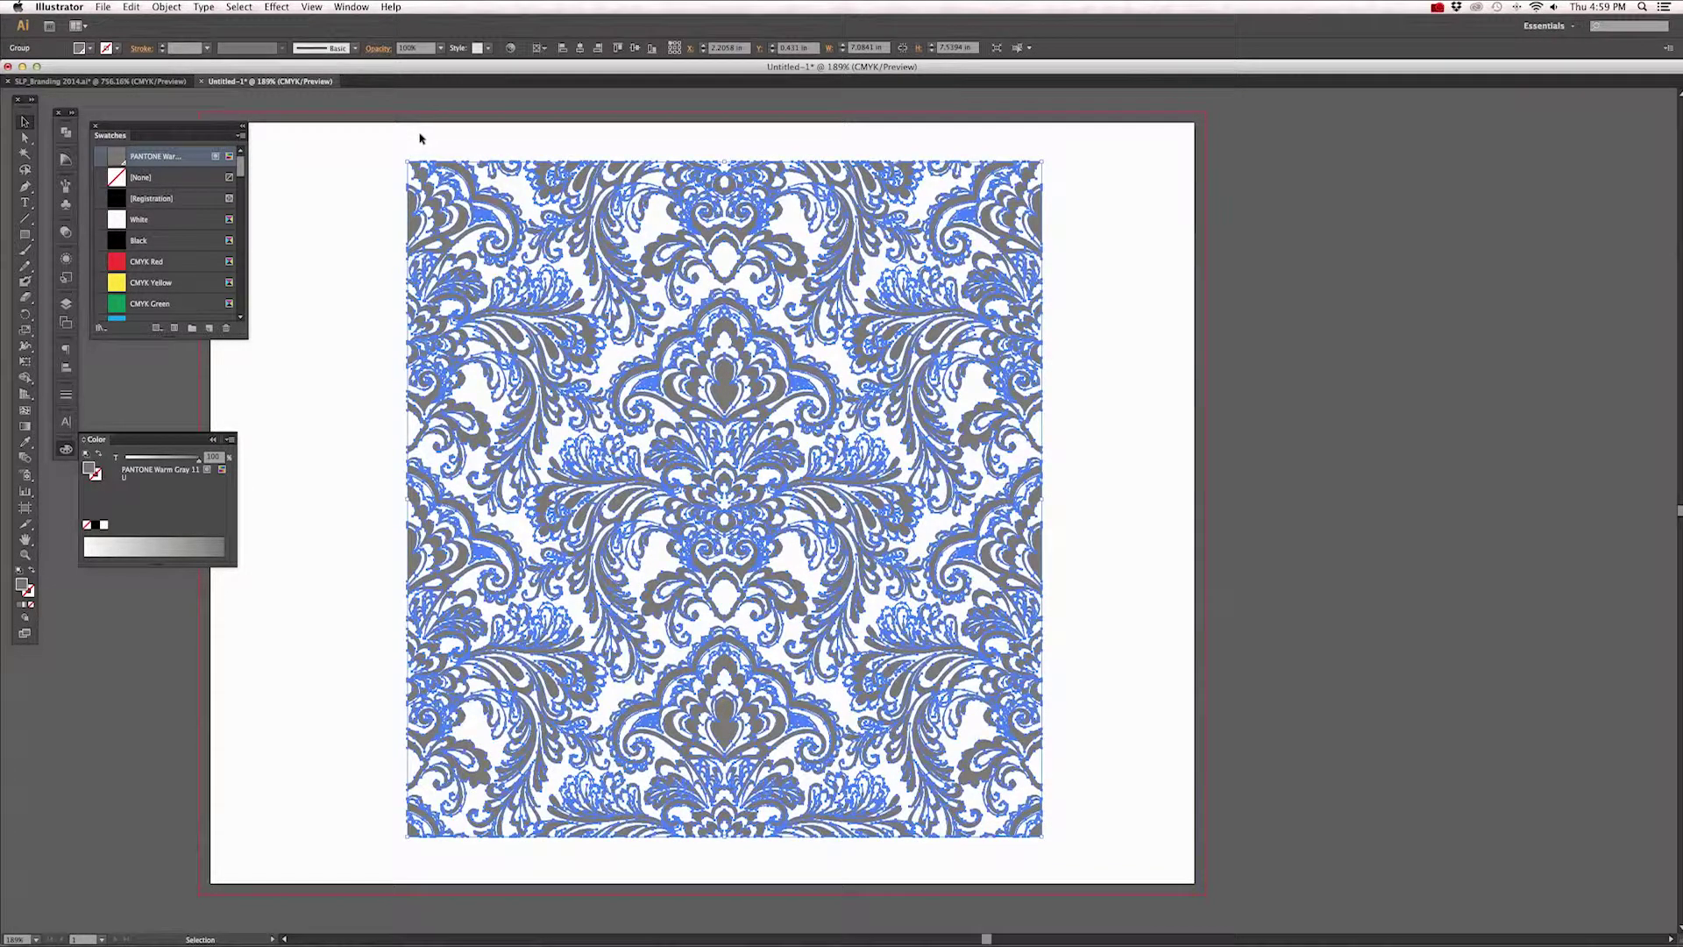
{"action": "left_click", "coordinate": [132, 7]}
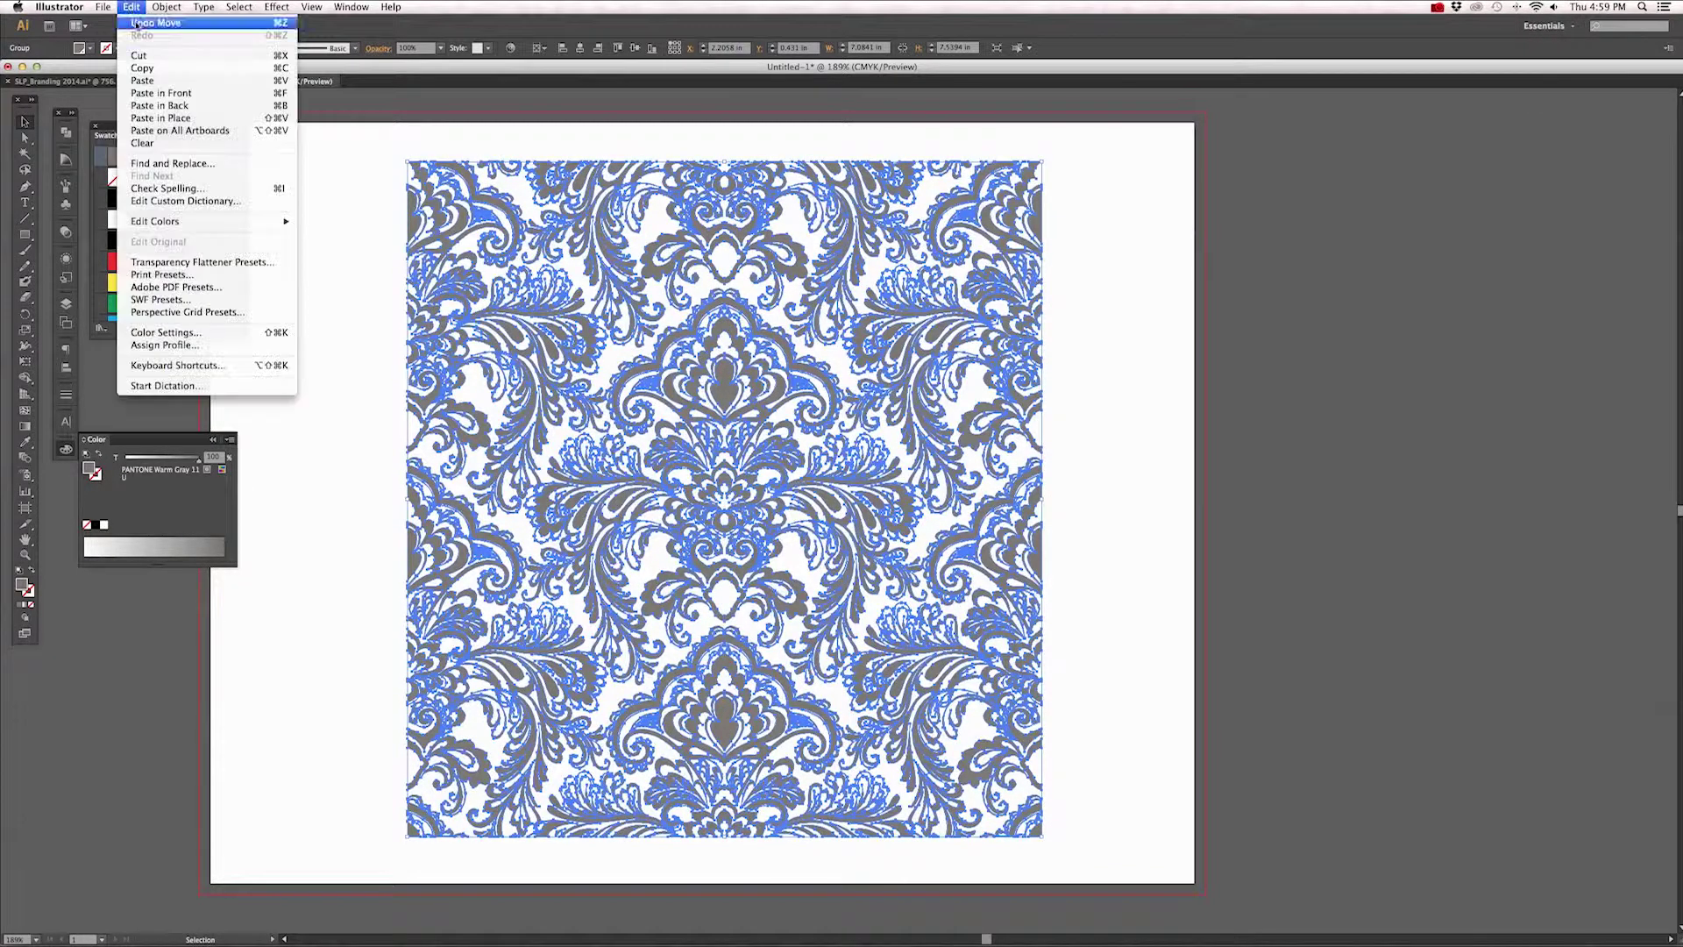
{"action": "left_click", "coordinate": [169, 76]}
{"action": "left_click", "coordinate": [324, 163]}
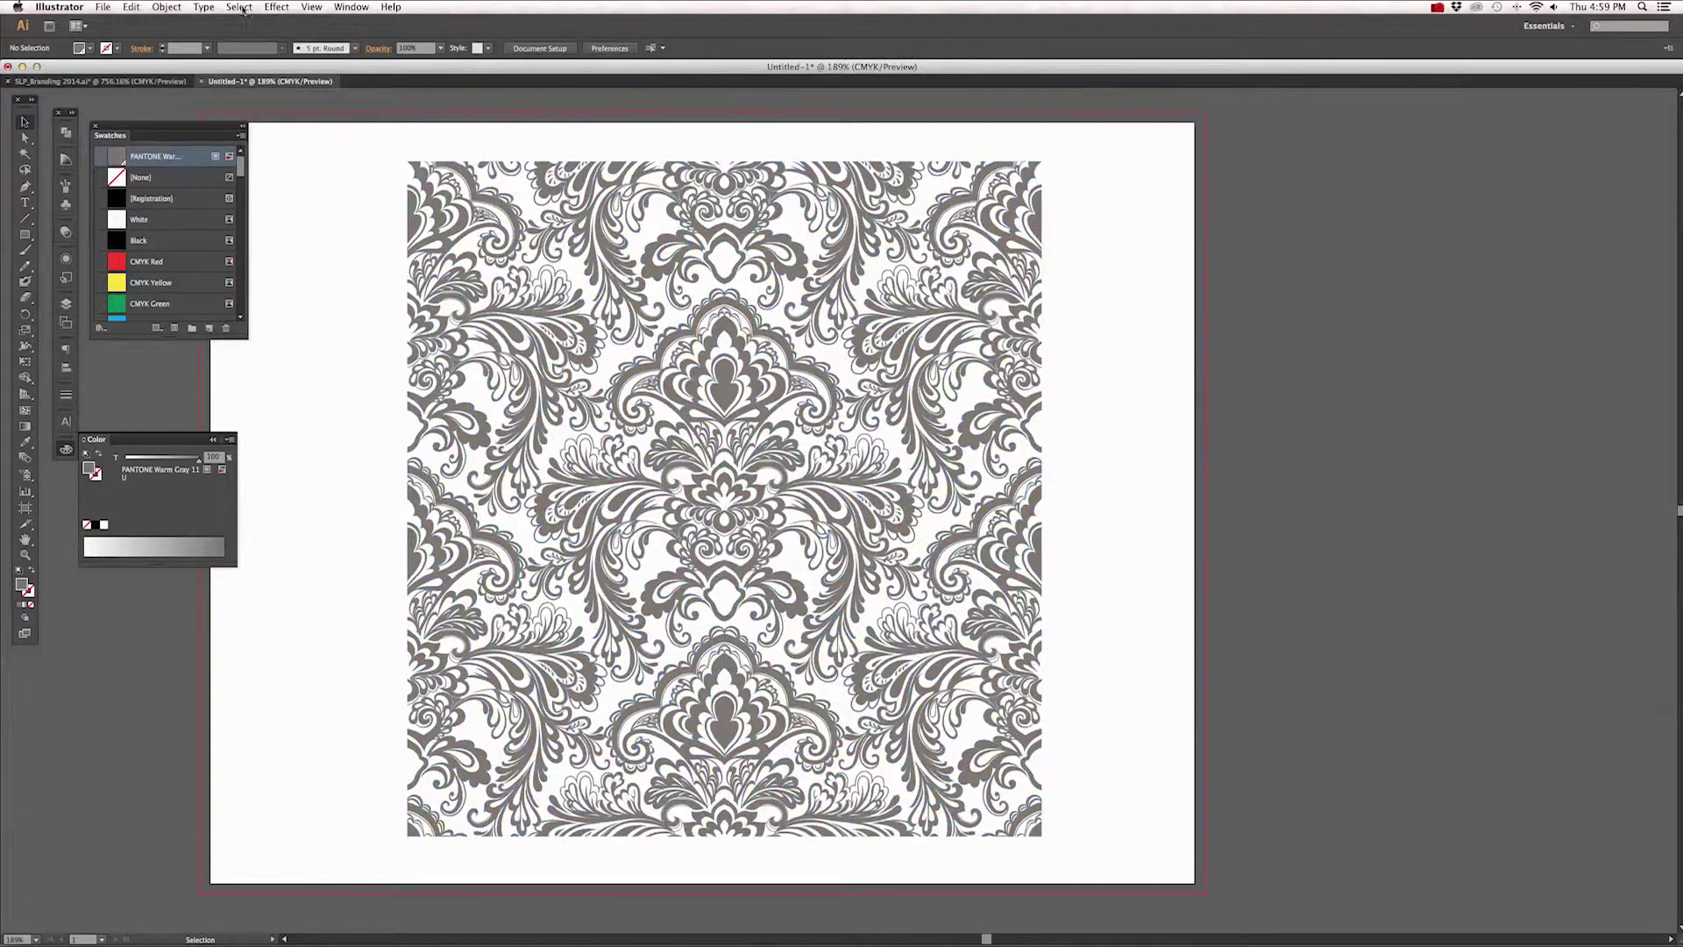
{"action": "left_click", "coordinate": [242, 8]}
{"action": "left_click", "coordinate": [240, 22]}
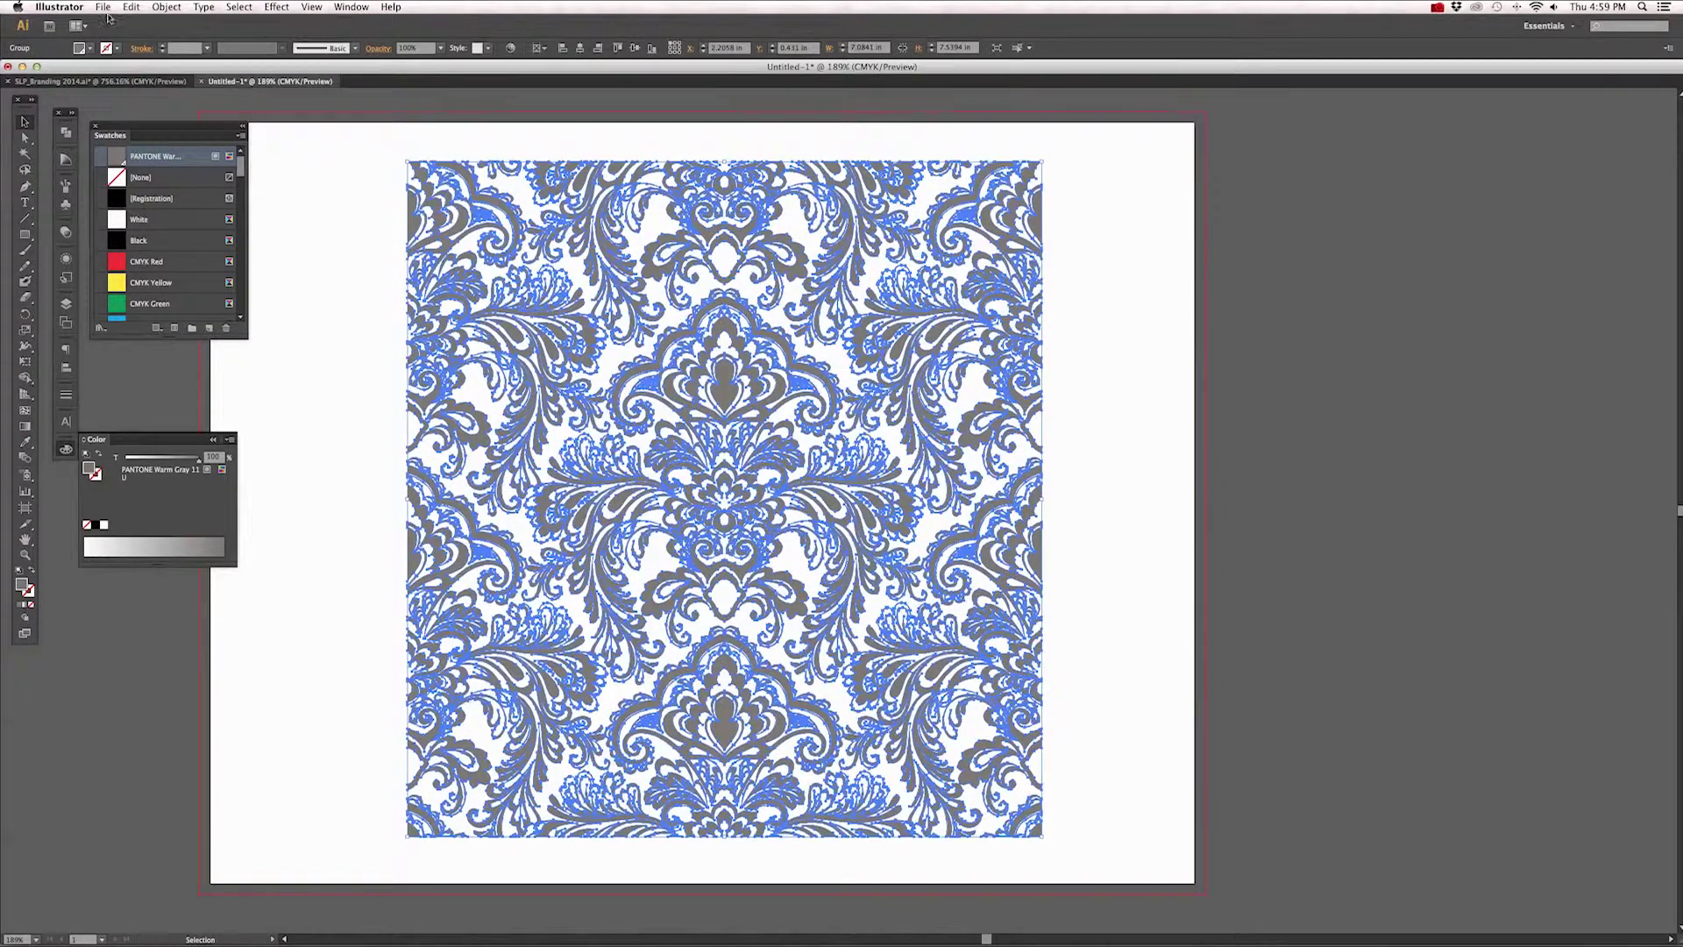
{"action": "left_click", "coordinate": [132, 7]}
{"action": "left_click", "coordinate": [145, 80]}
Step: Switch to InDesign and paste the copied pattern into the background frame of page 8
{"action": "mouse_move", "coordinate": [764, 940]}
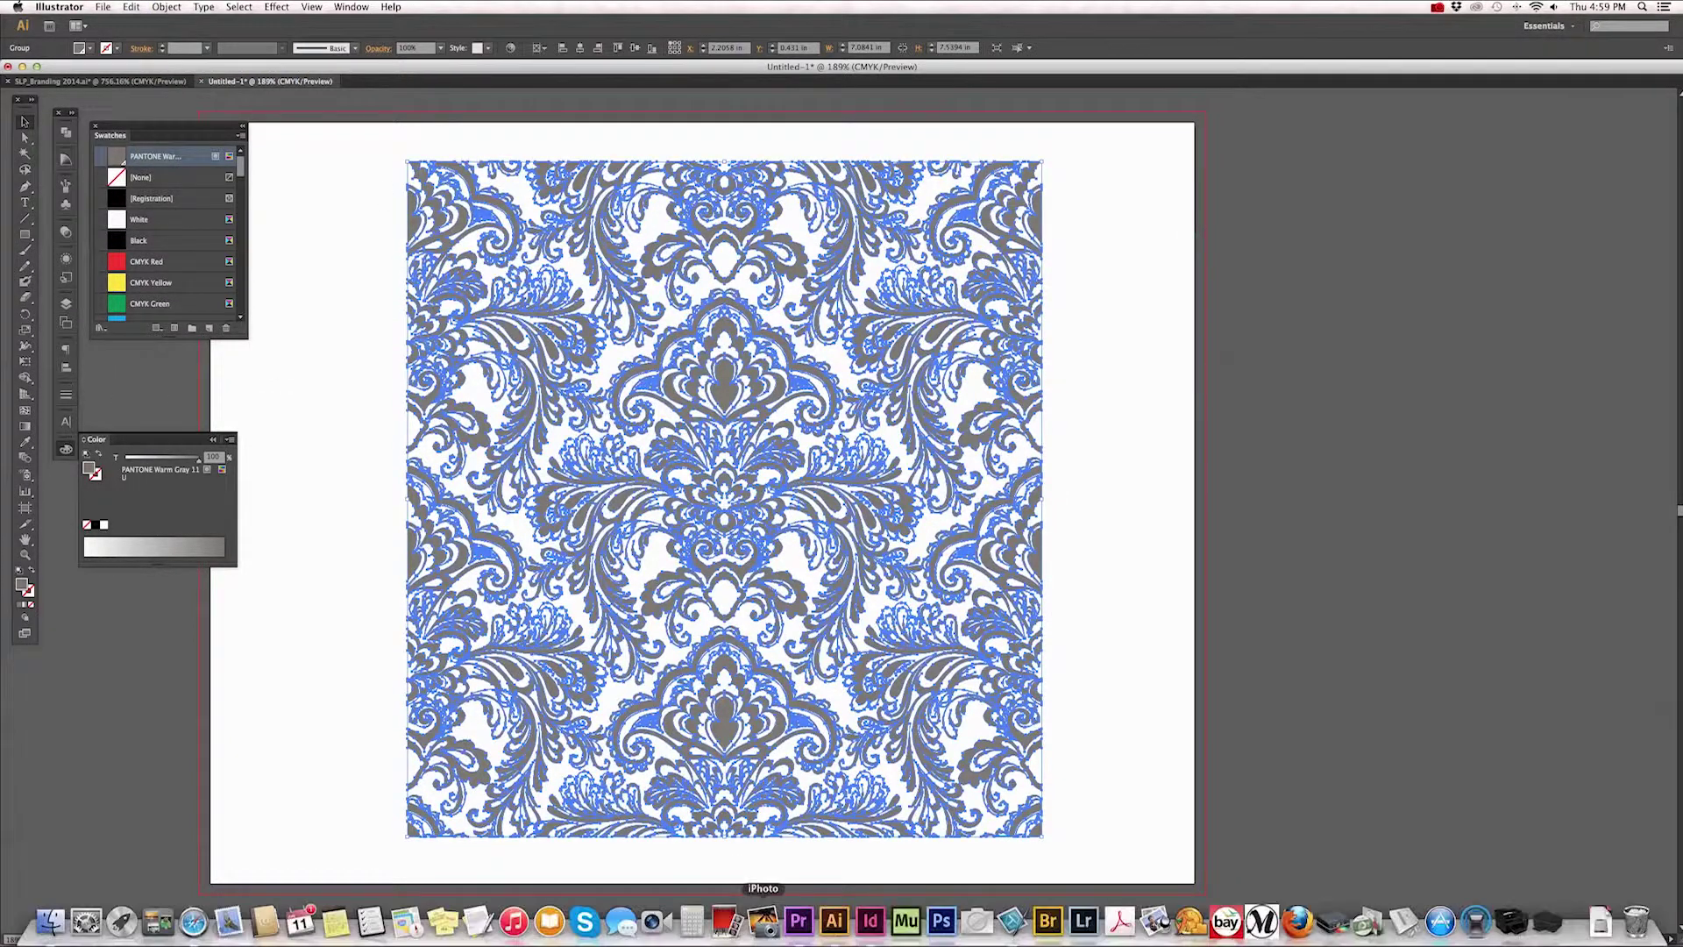
{"action": "left_click", "coordinate": [871, 922]}
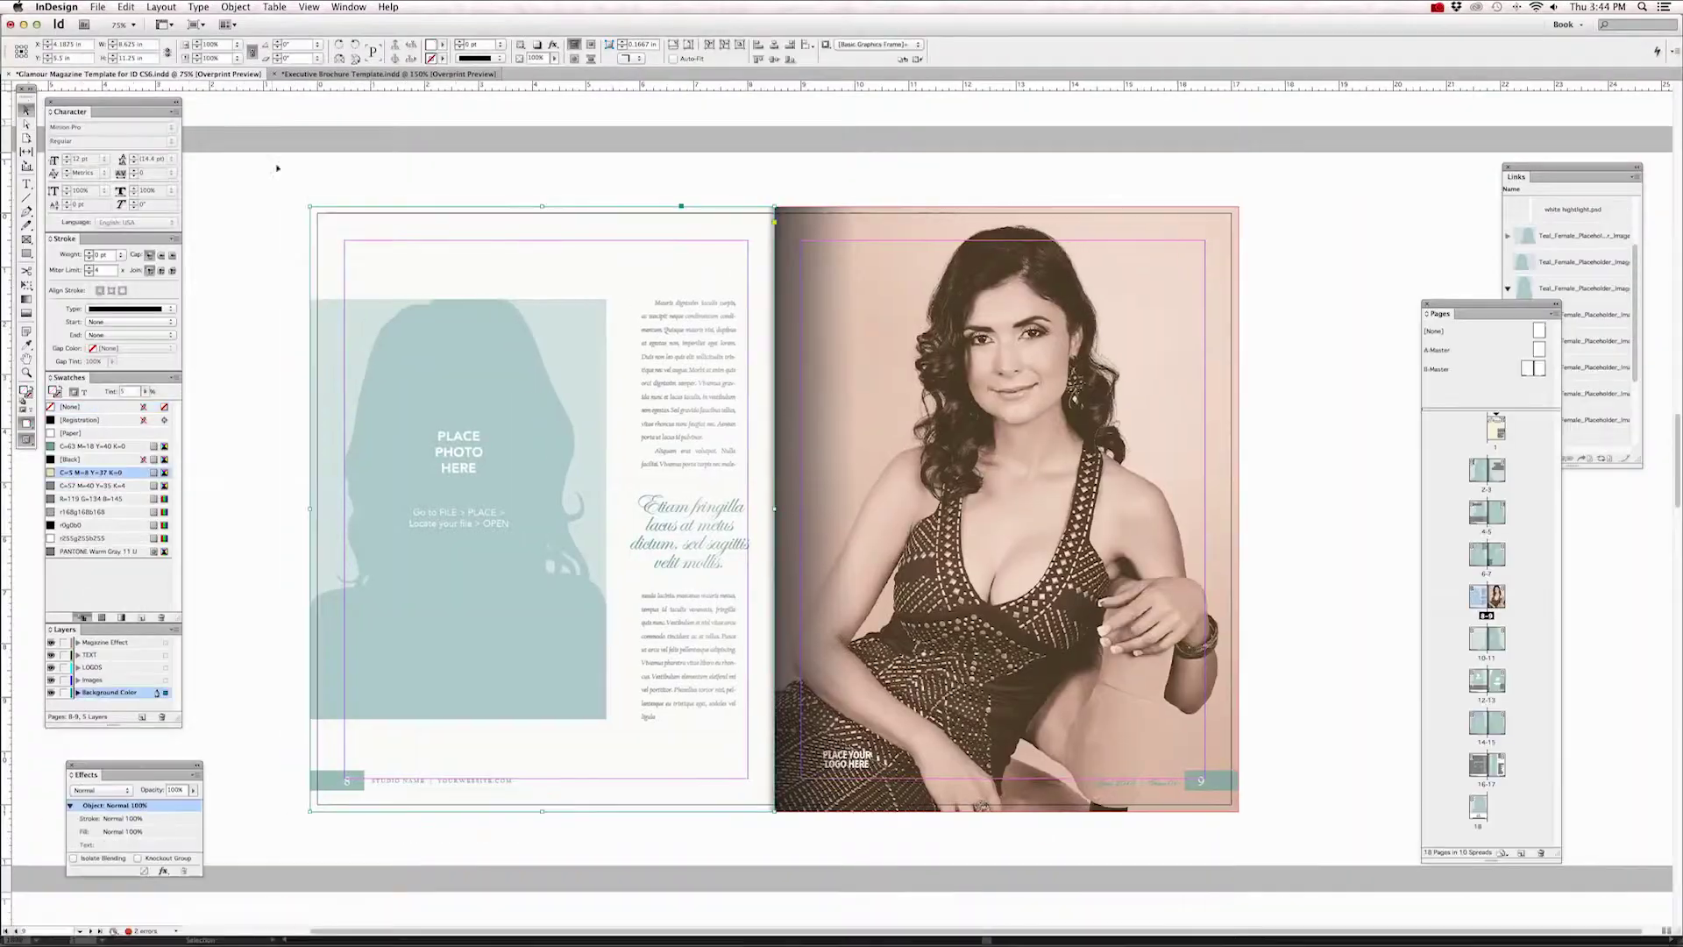
{"action": "left_click", "coordinate": [345, 225]}
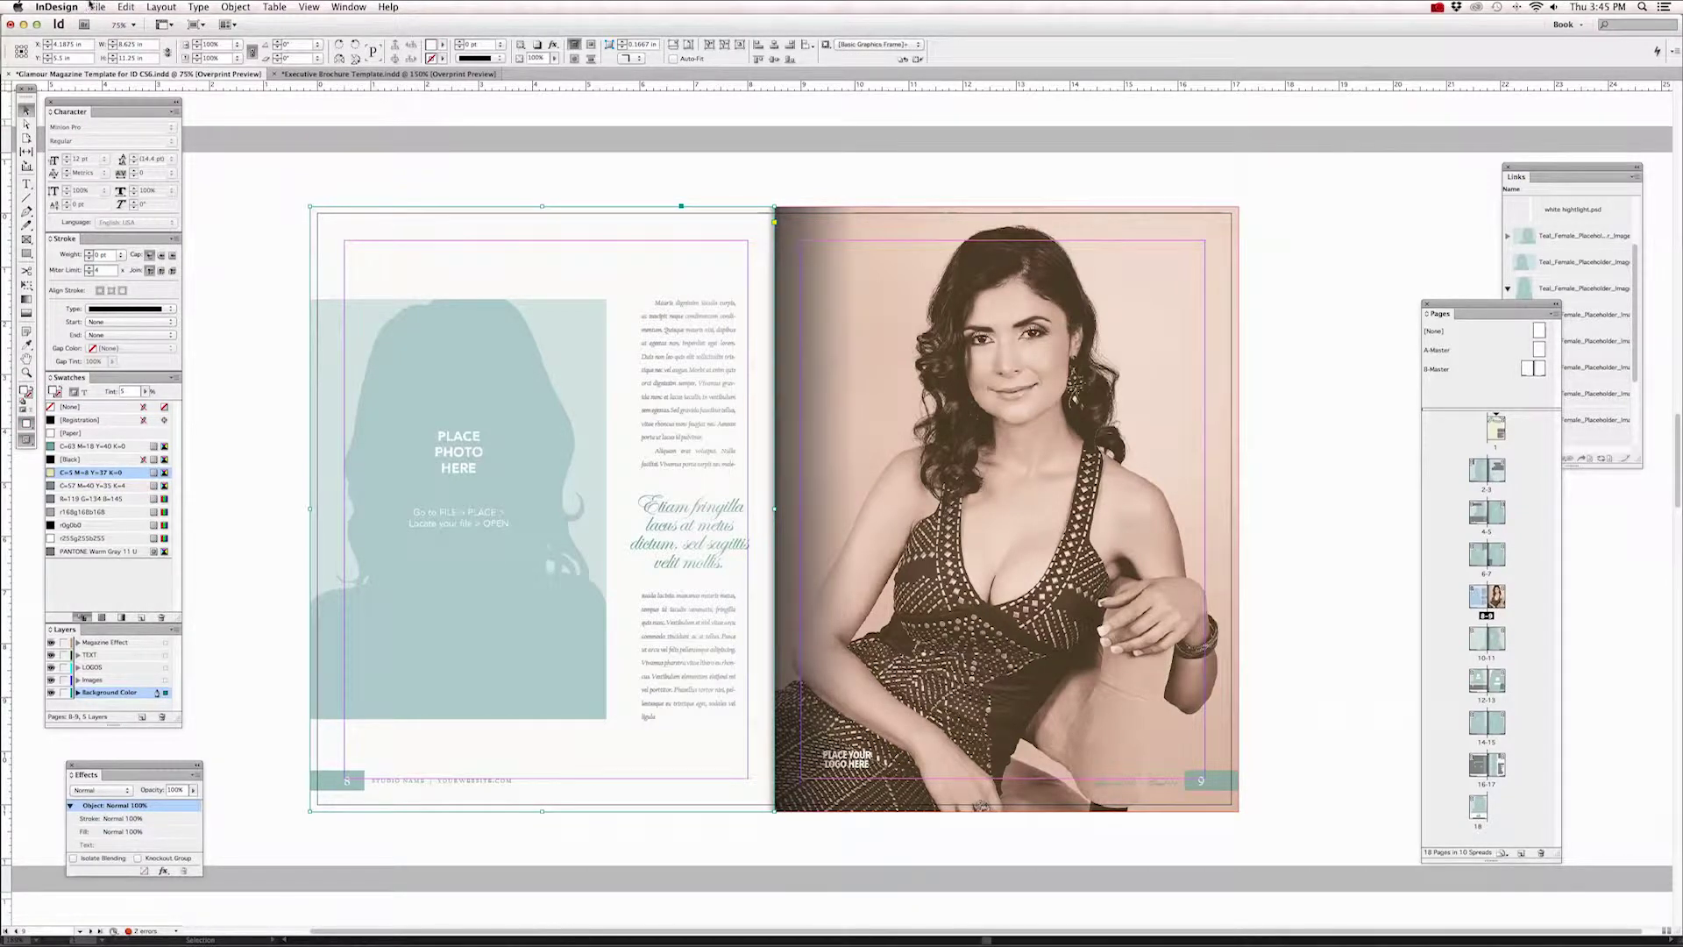
{"action": "left_click", "coordinate": [126, 7]}
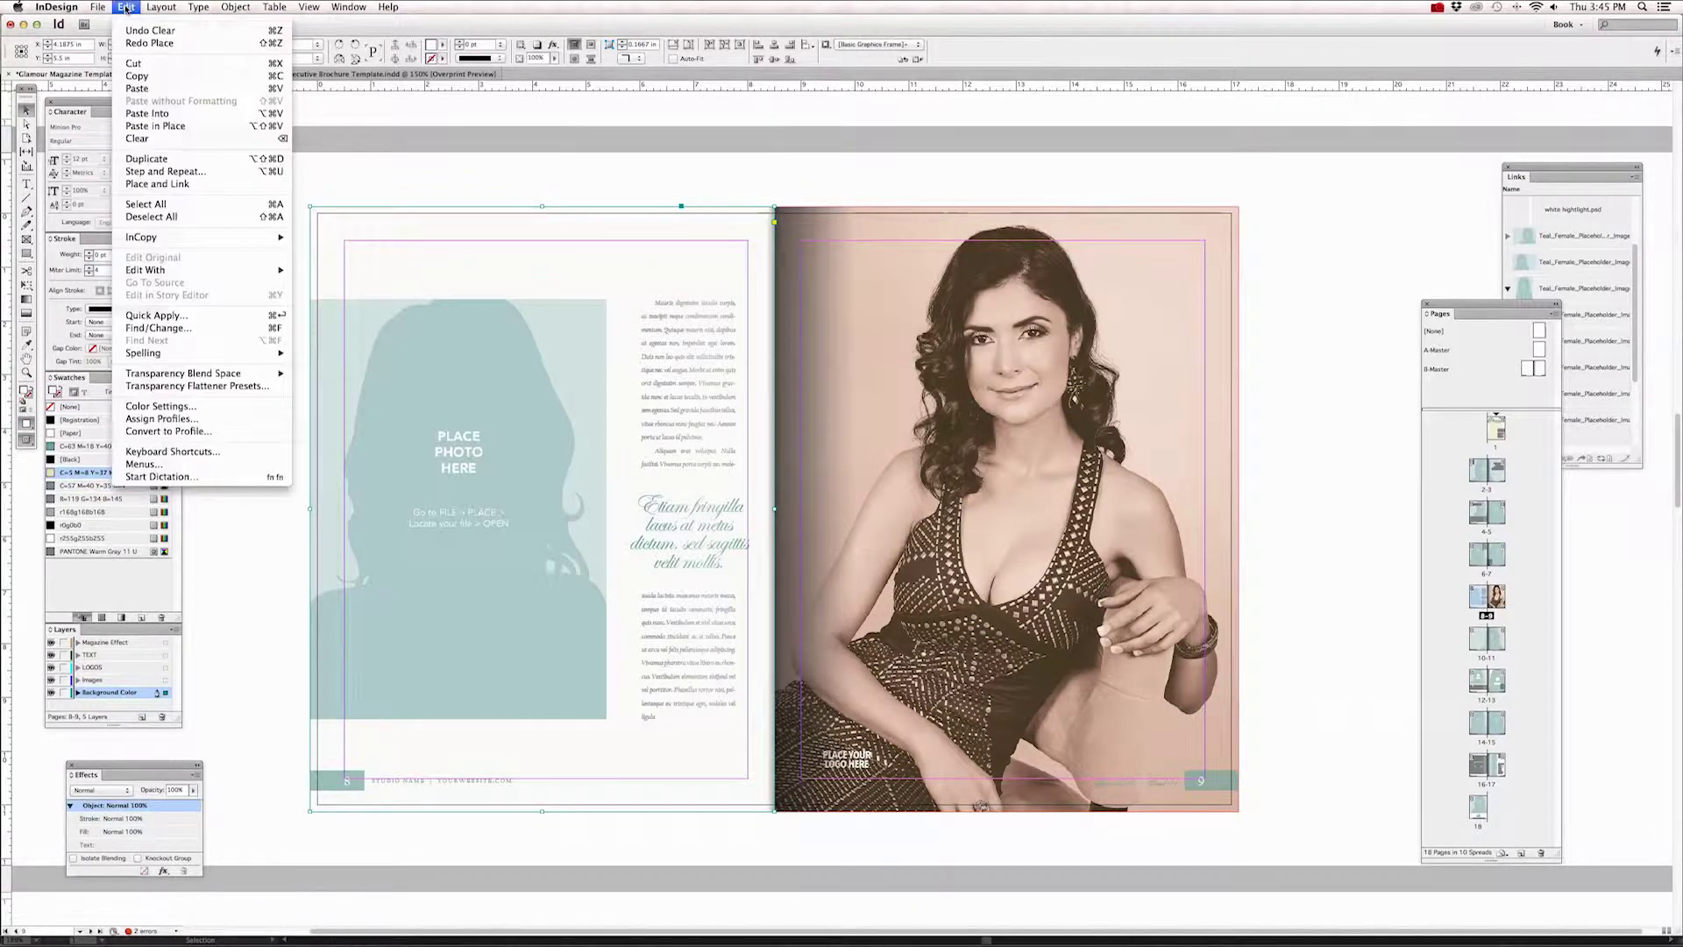
{"action": "left_click", "coordinate": [191, 125]}
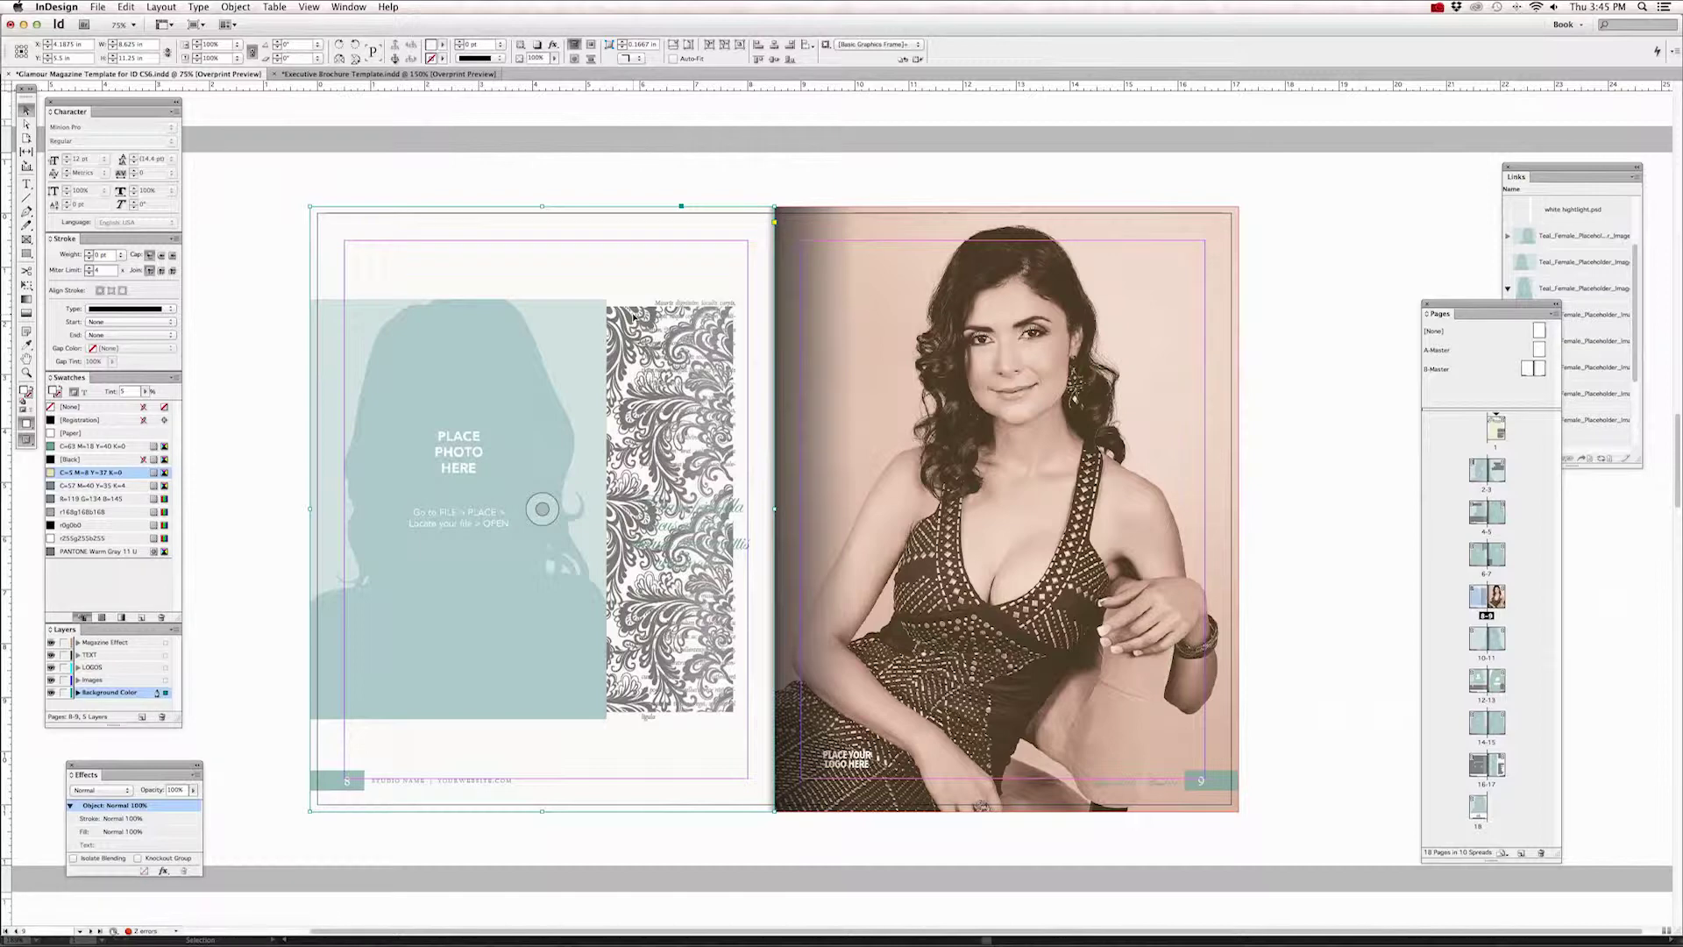
Step: Fit the pasted pattern so it fills the page 8 background frame proportionally, and deselect the frame
{"action": "left_click", "coordinate": [236, 7]}
{"action": "mouse_move", "coordinate": [289, 216]}
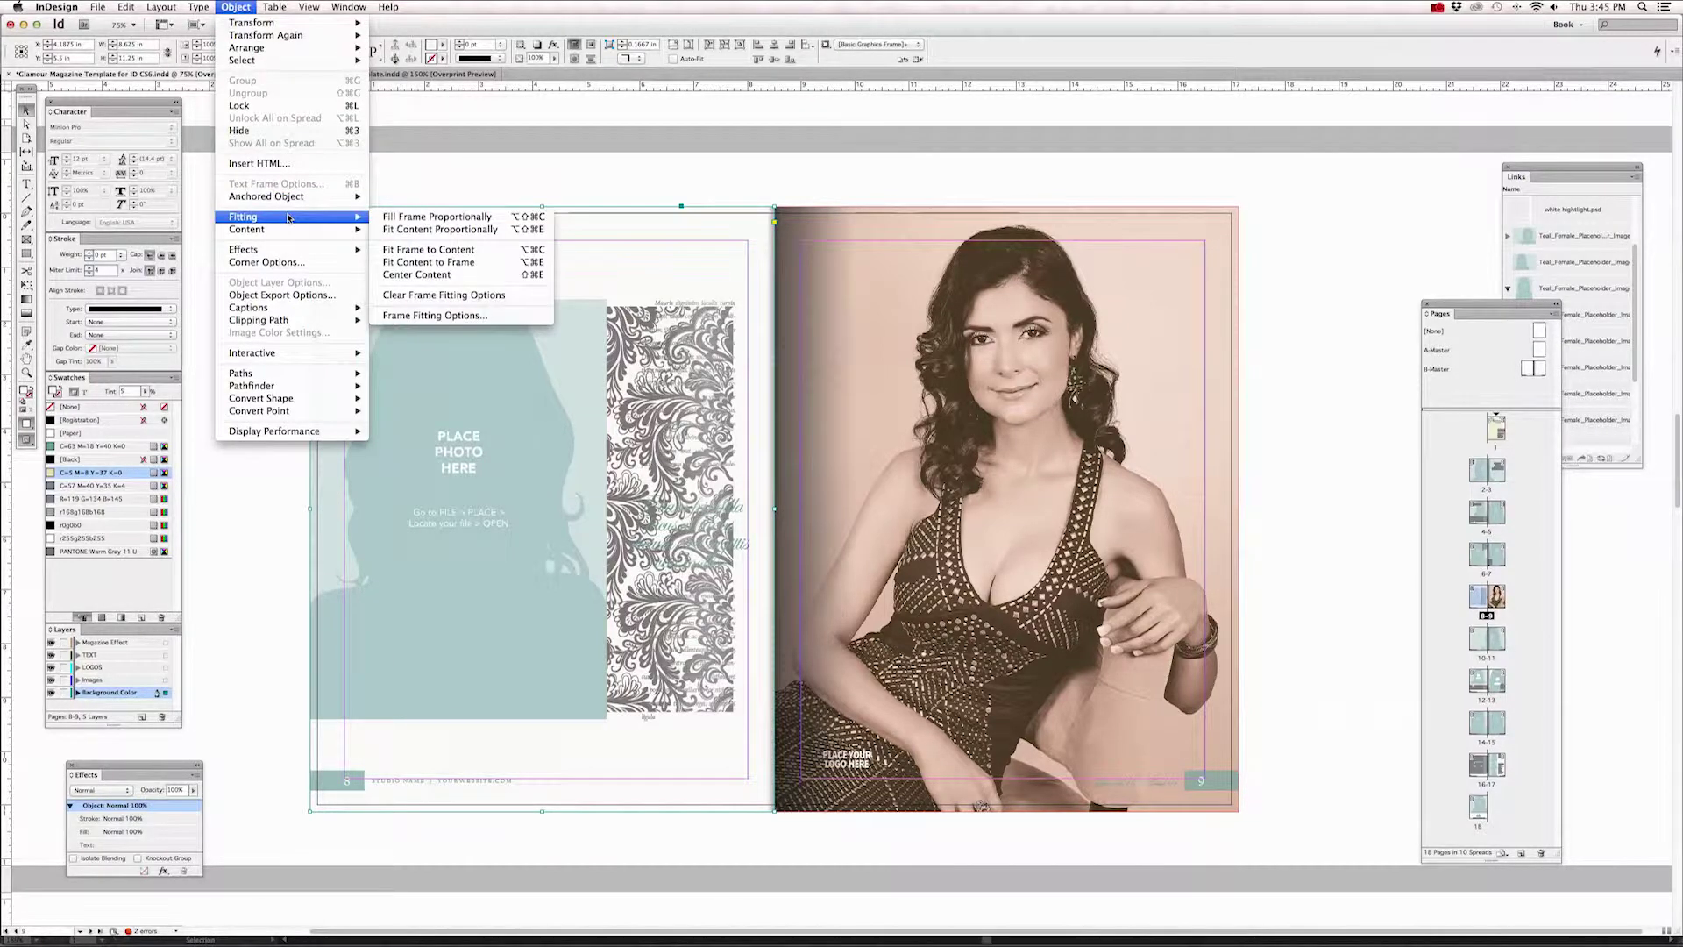
{"action": "left_click", "coordinate": [433, 217]}
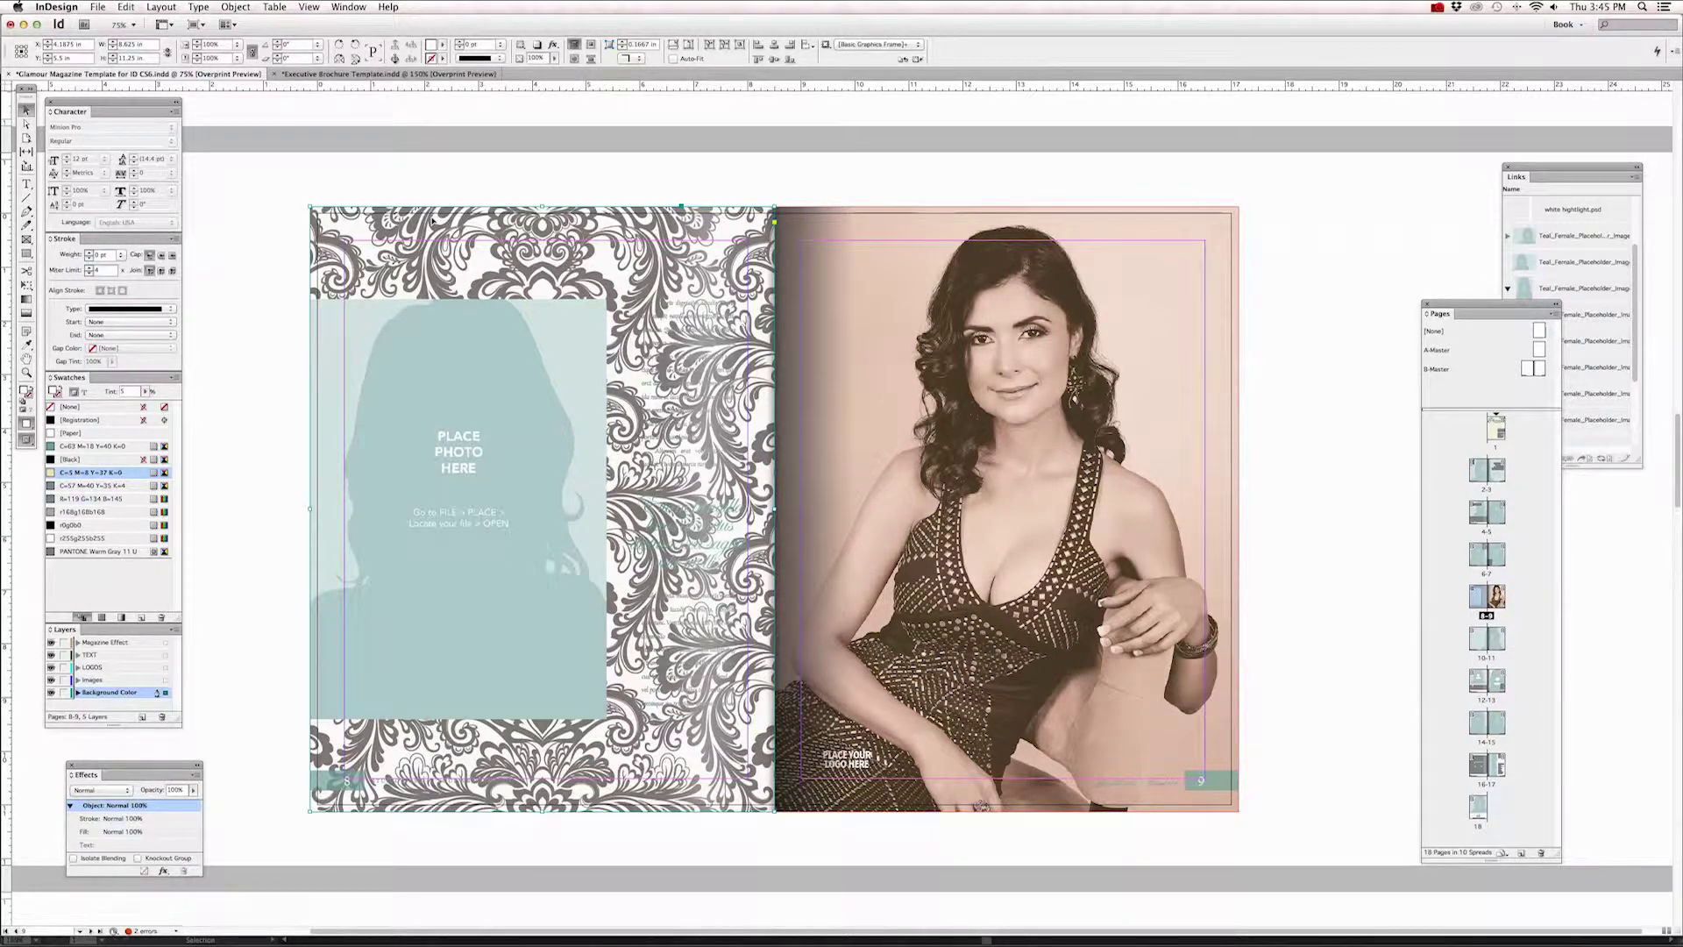
{"action": "left_click", "coordinate": [499, 169]}
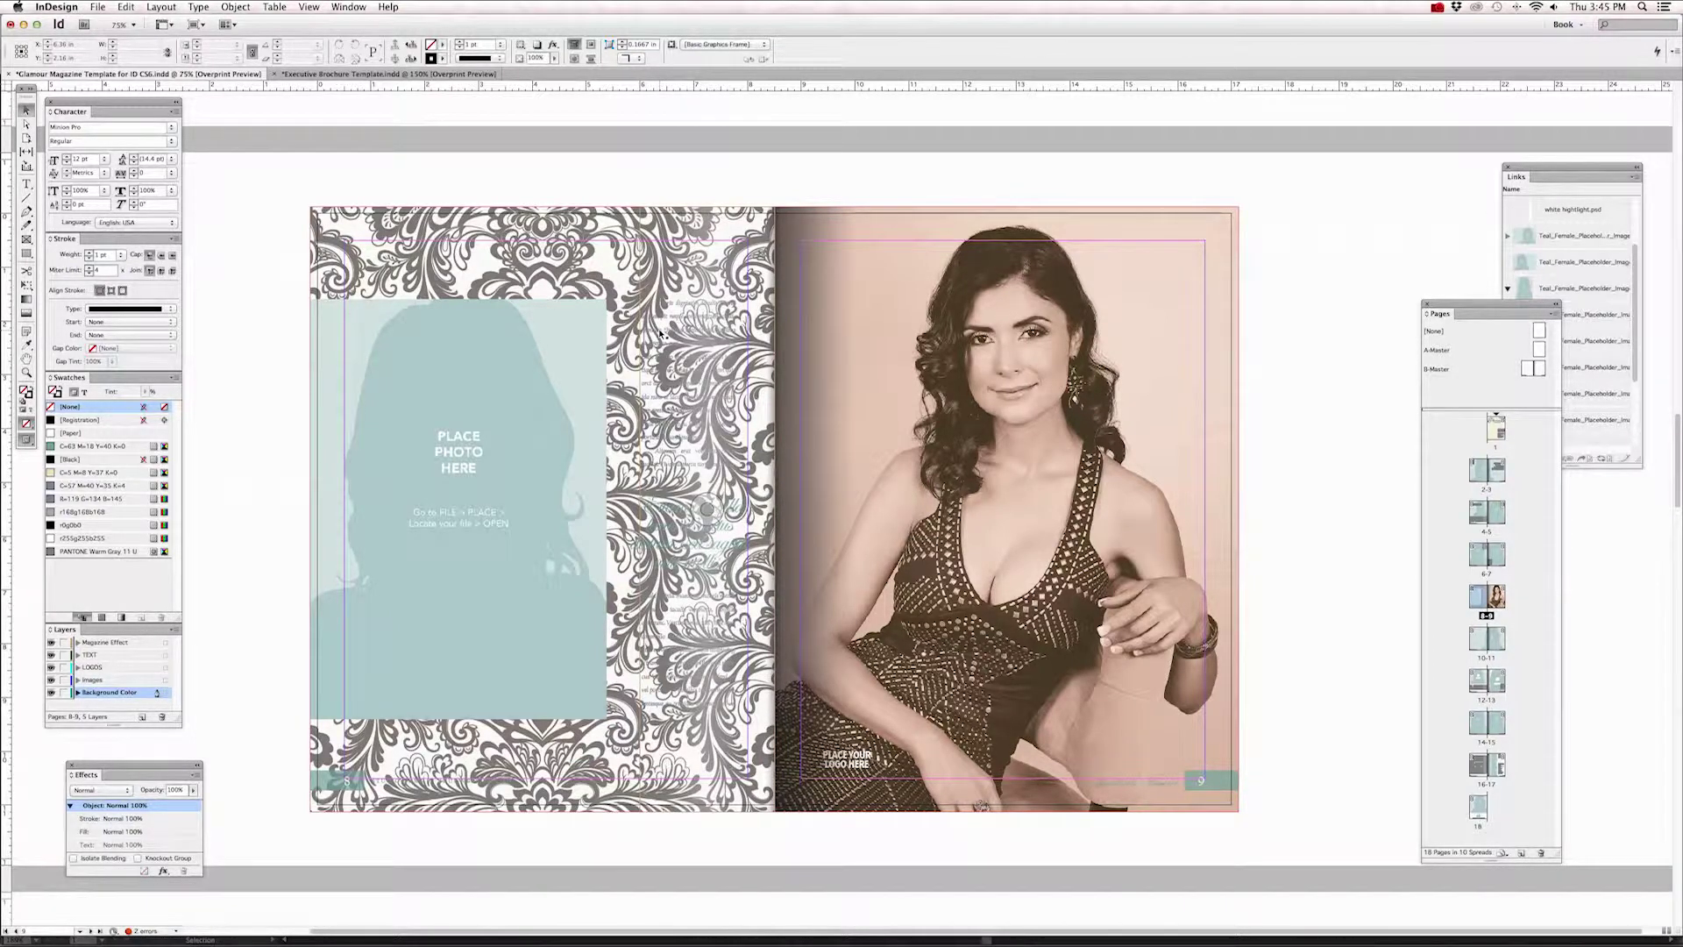
Step: Select the pattern content inside the page 8 background frame and set its opacity to 50%
{"action": "left_click", "coordinate": [360, 8]}
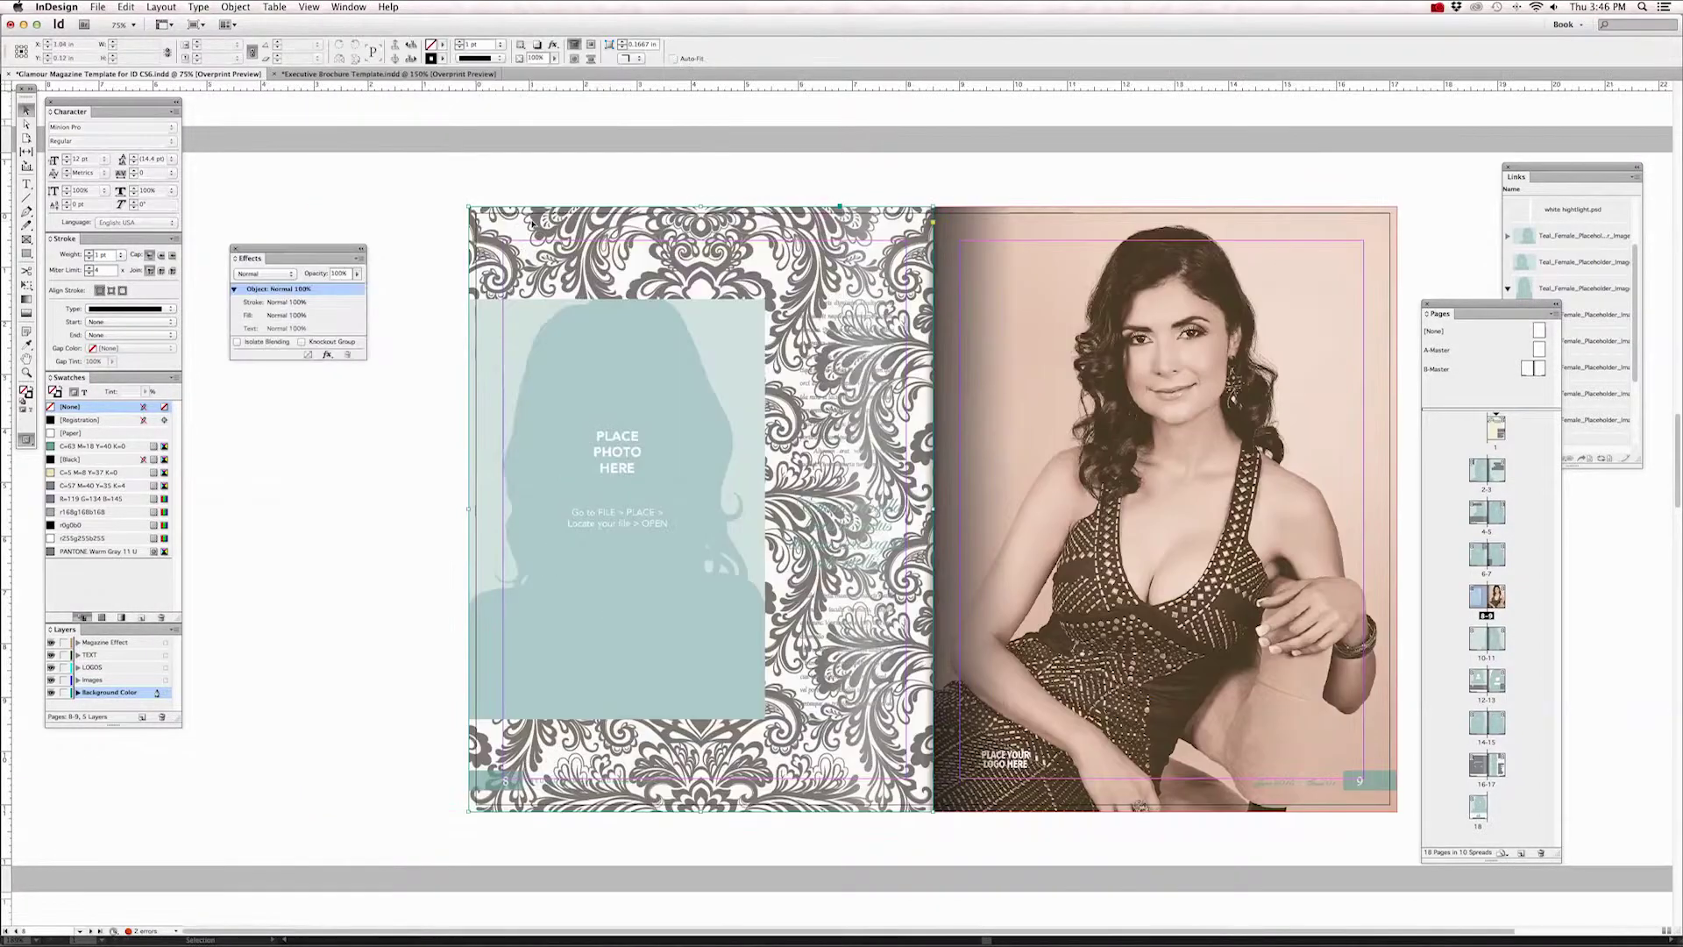
{"action": "left_click", "coordinate": [566, 227]}
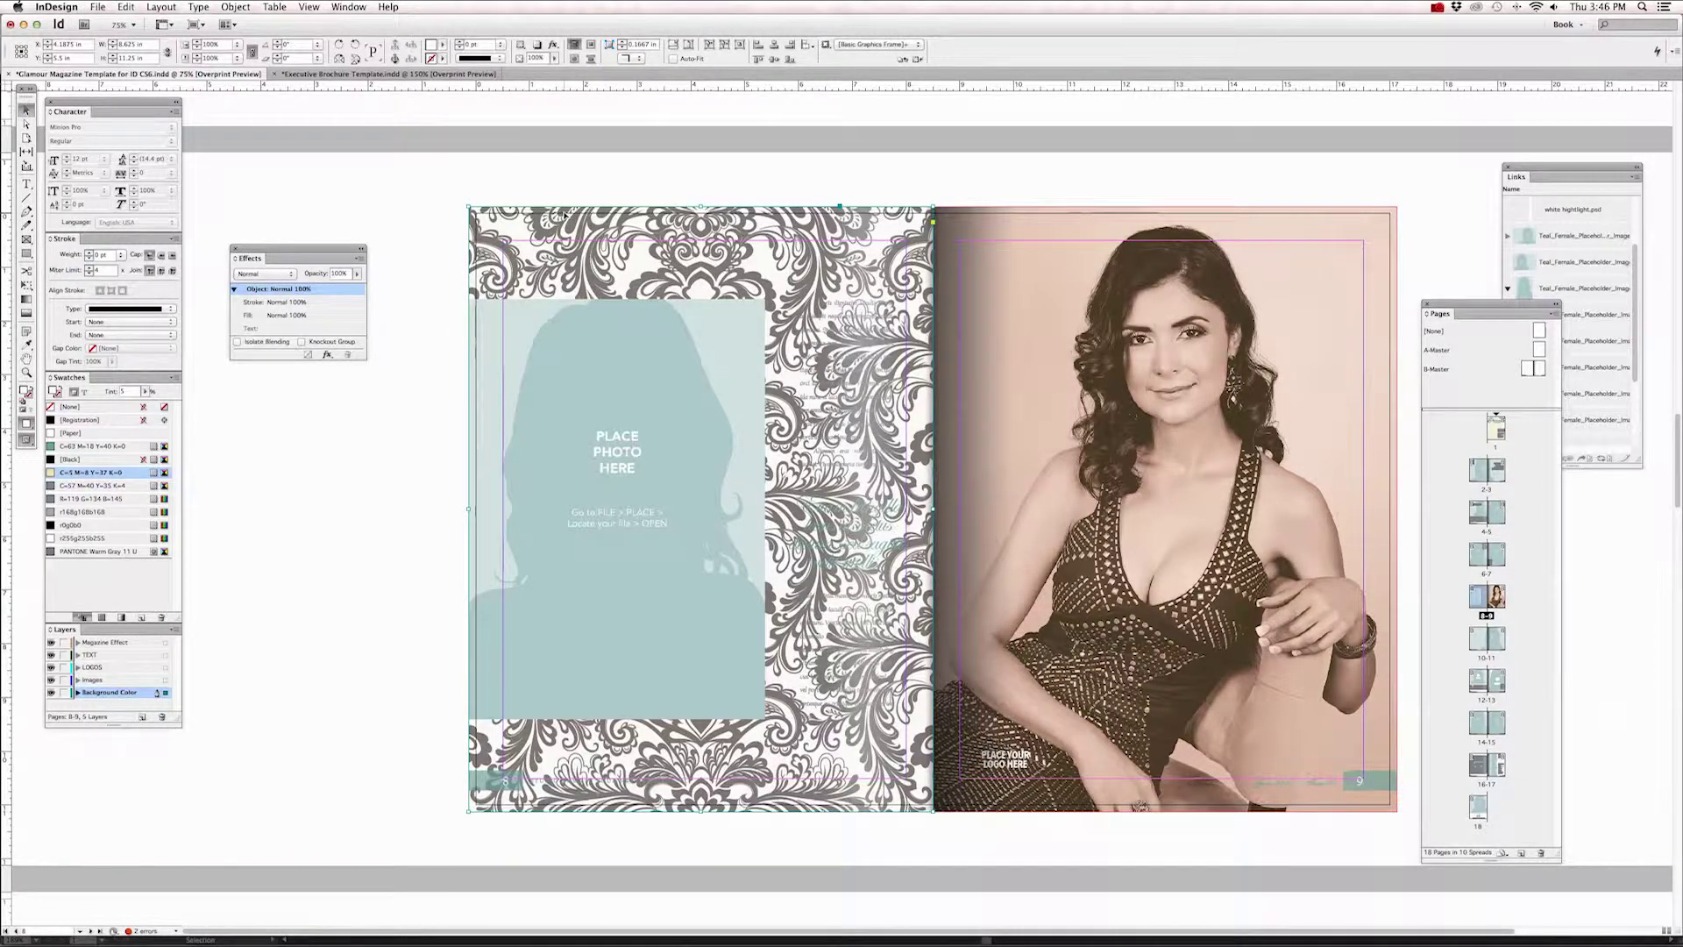
{"action": "left_click", "coordinate": [236, 7]}
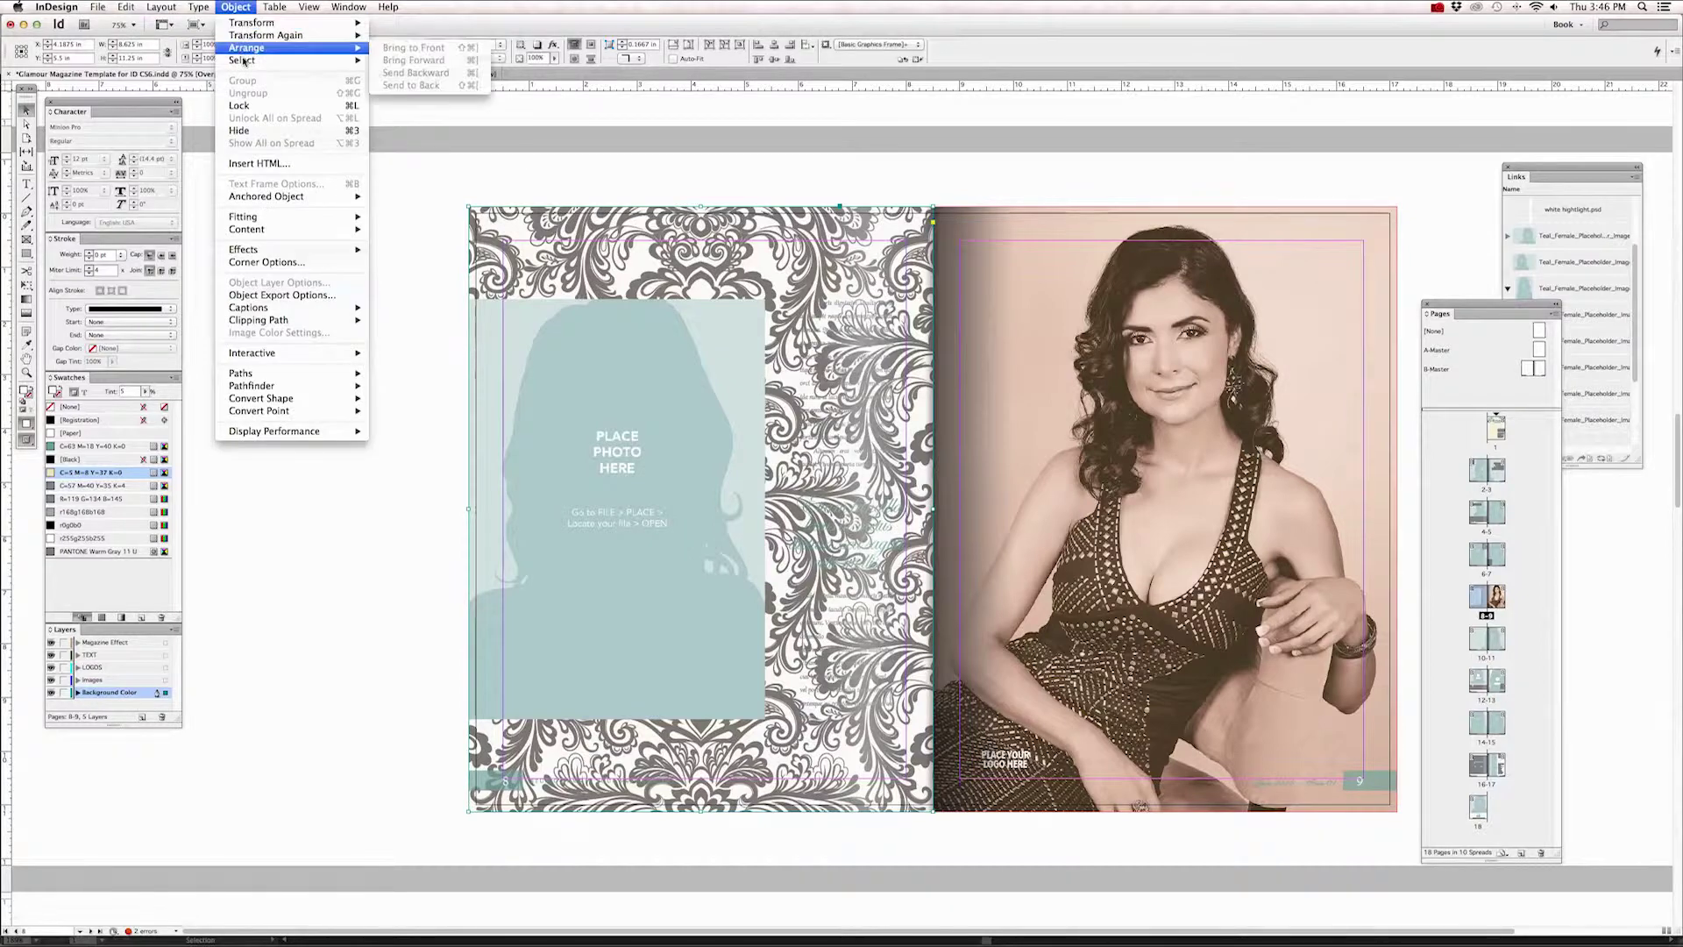
{"action": "mouse_move", "coordinate": [270, 62]}
{"action": "left_click", "coordinate": [424, 131]}
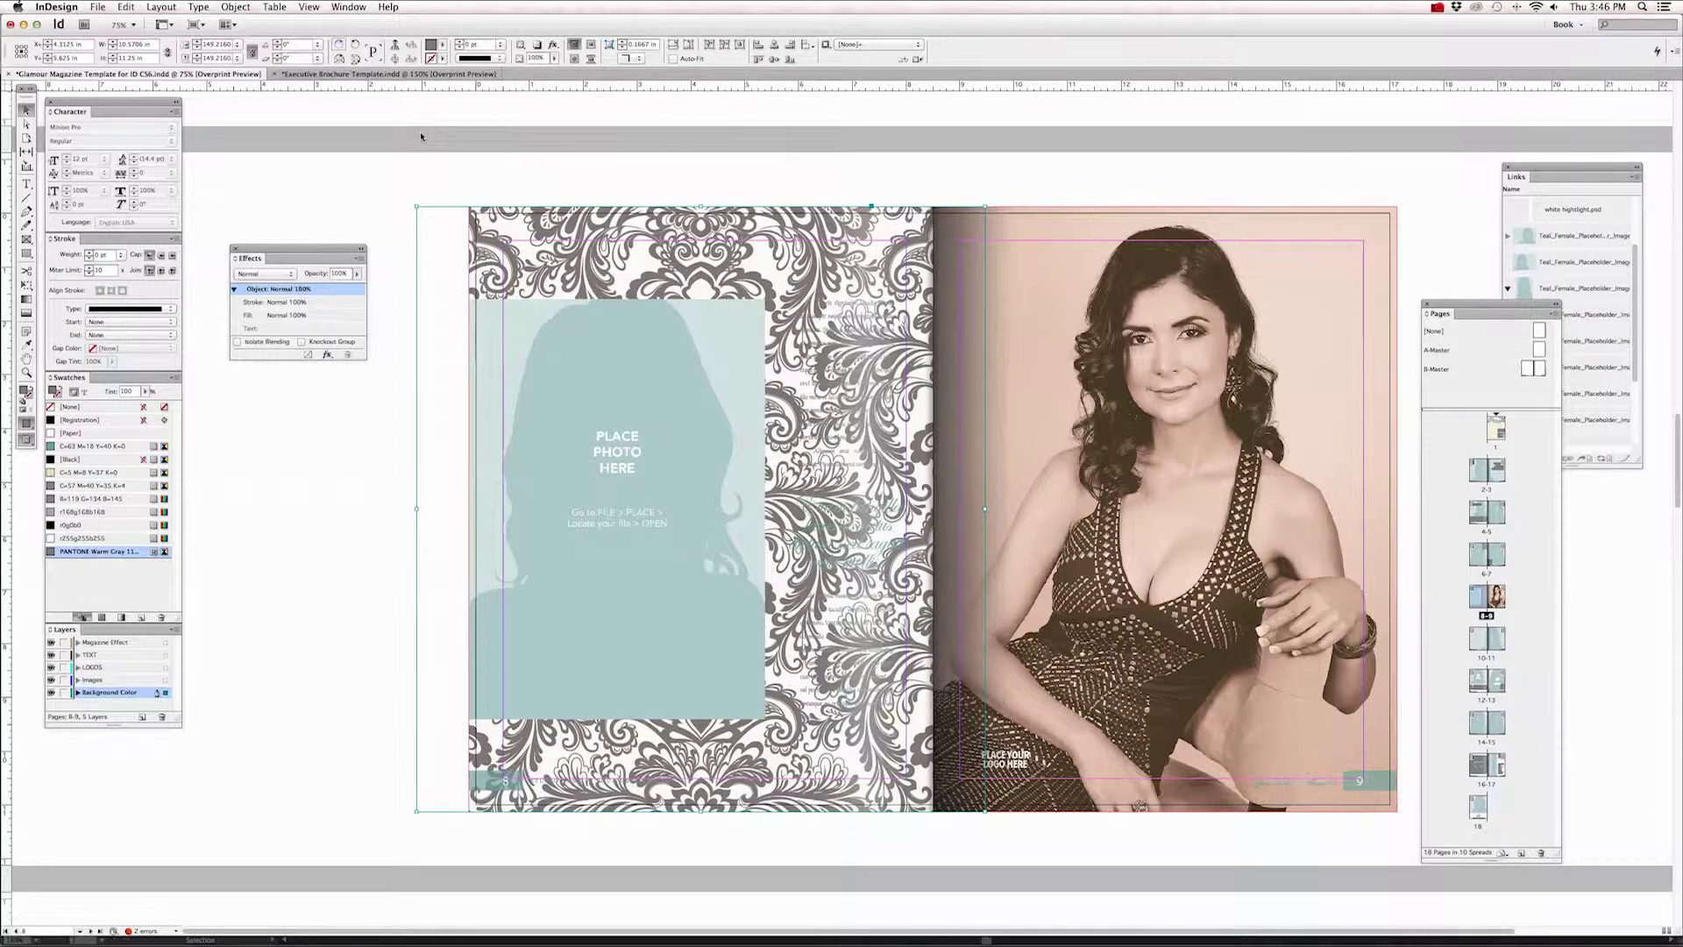
{"action": "double_click", "coordinate": [340, 274]}
{"action": "type", "text": "50"}
{"action": "key", "text": "Return"}
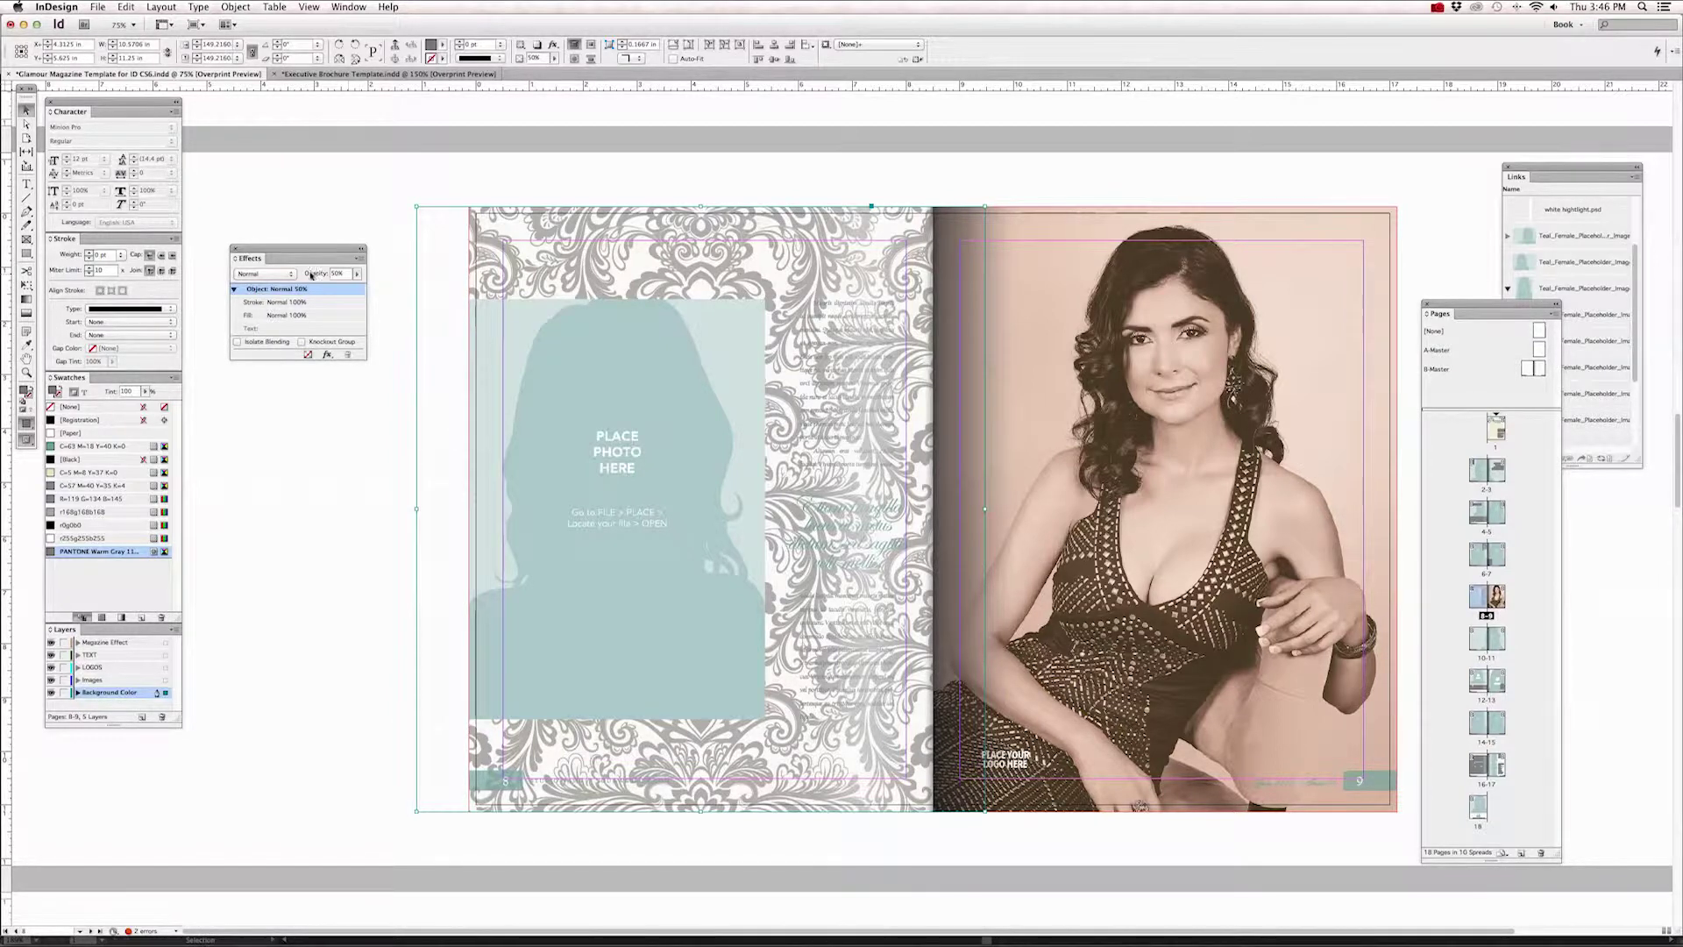
Step: Try the selected pattern at 25% opacity and at 10% opacity, and deselect it
{"action": "left_click", "coordinate": [333, 273]}
{"action": "type", "text": "312"}
{"action": "type", "text": "5"}
{"action": "key", "text": "Return"}
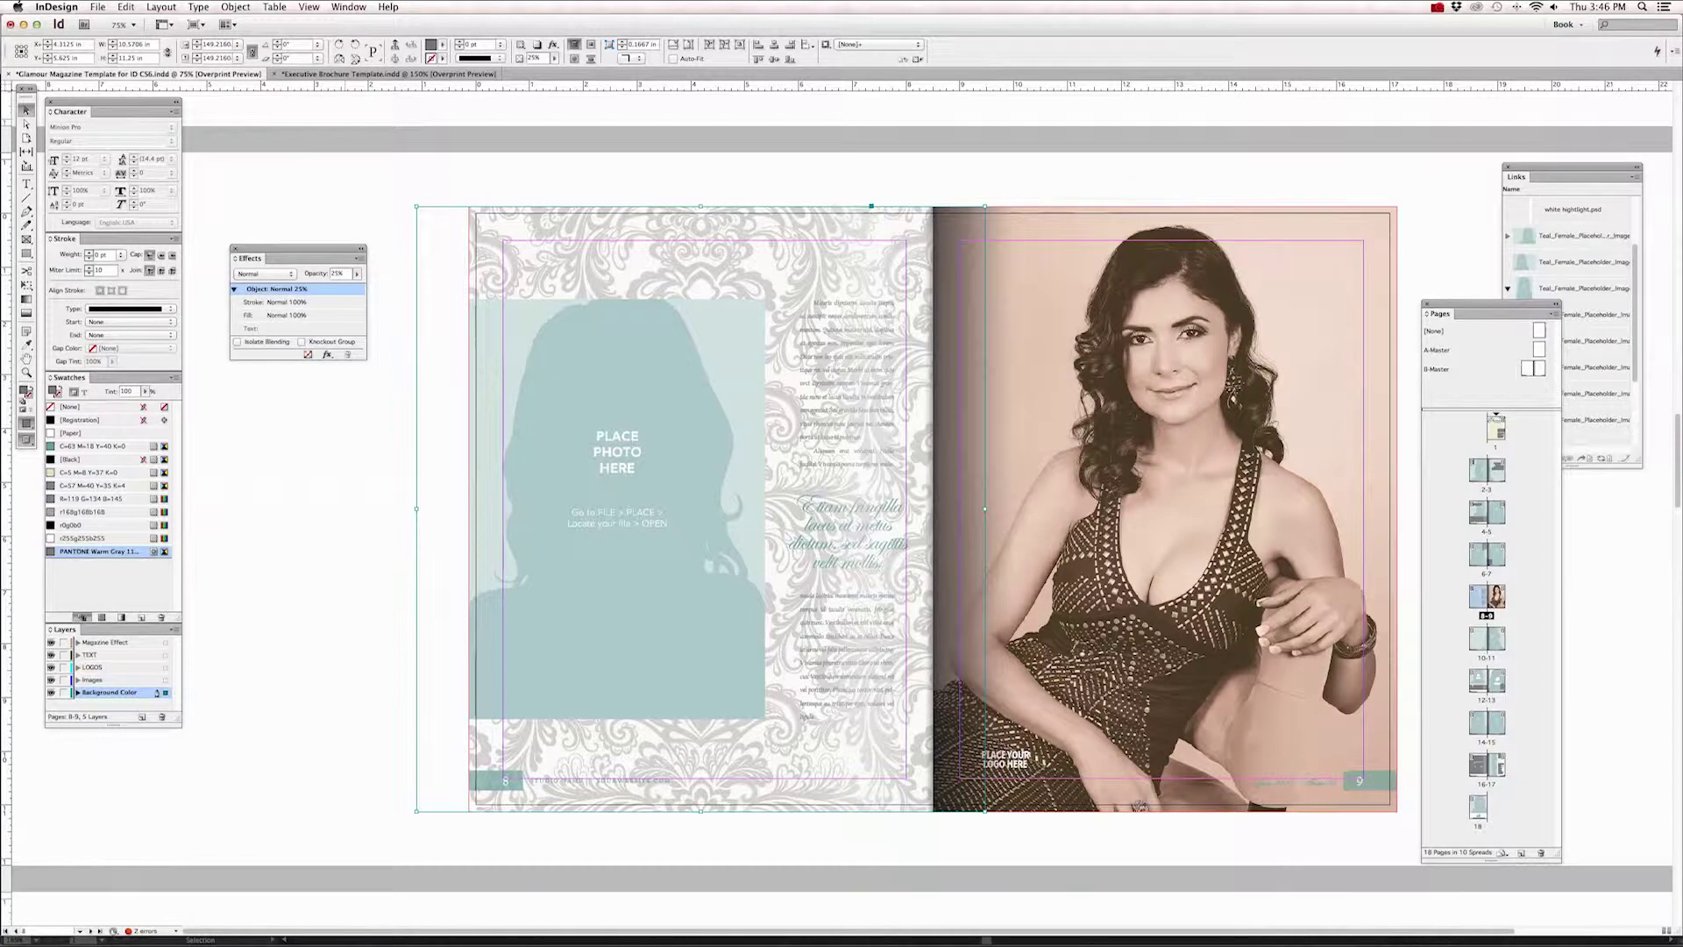
{"action": "left_click", "coordinate": [327, 275]}
{"action": "type", "text": "10"}
{"action": "key", "text": "Return"}
{"action": "left_click", "coordinate": [552, 158]}
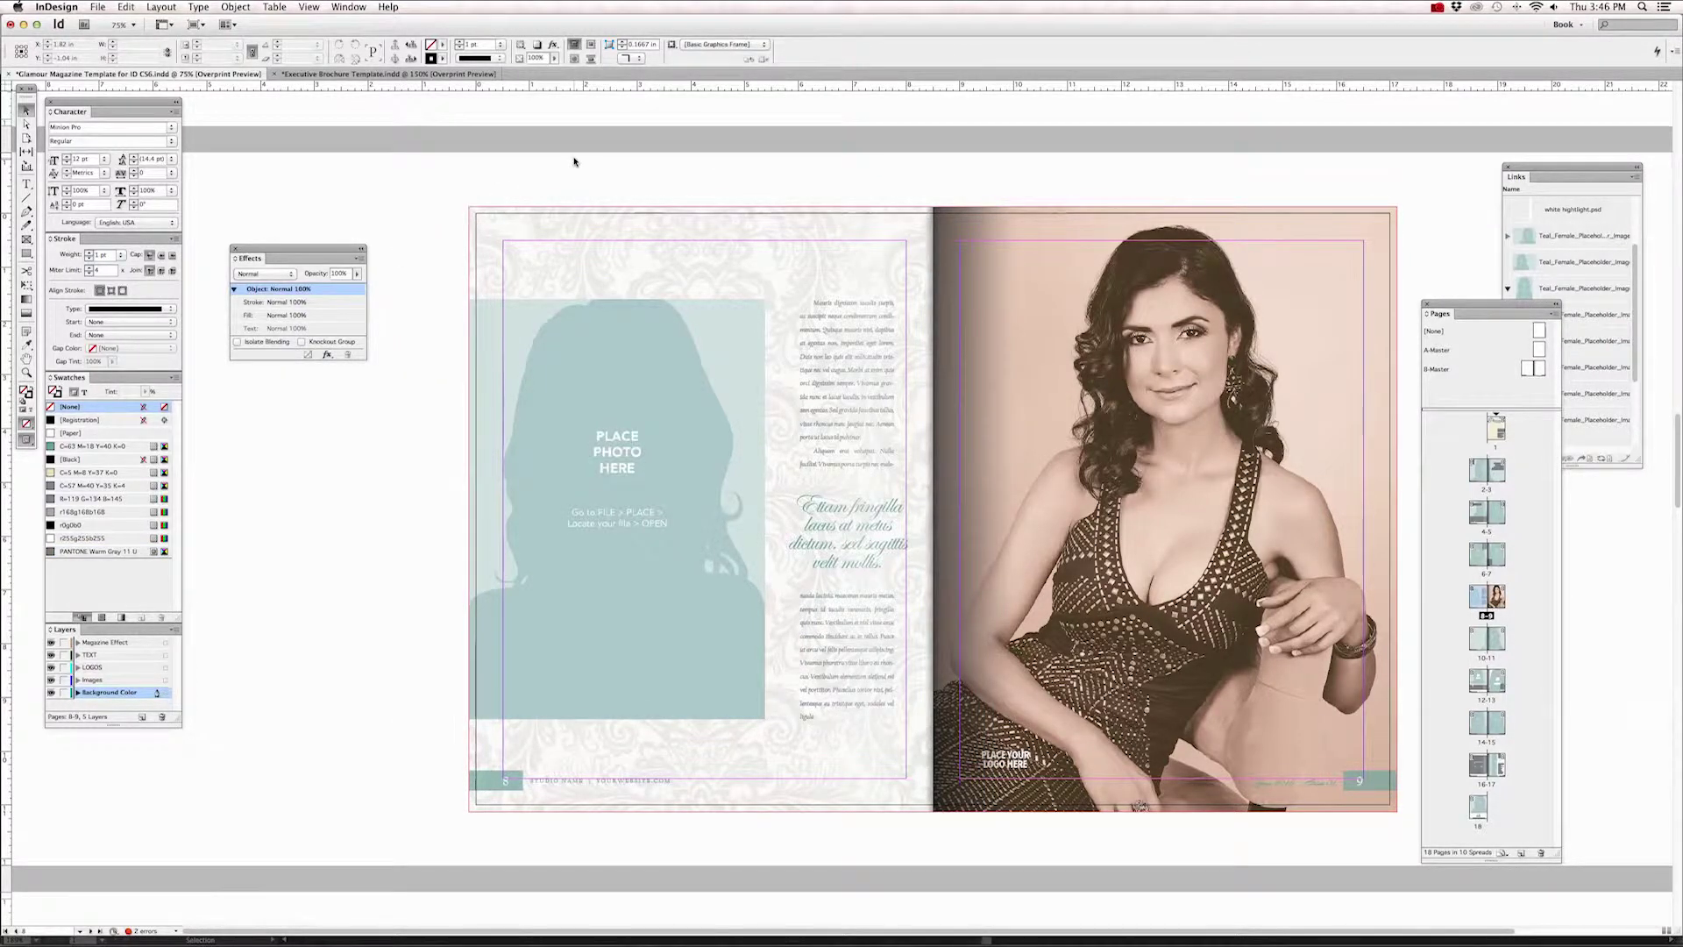
Step: Check the pattern behind the page 8 text up close, reselect the pattern content within its frame and set its opacity to 5%
{"action": "scroll", "coordinate": [733, 234], "scroll_direction": "down", "scroll_amount": 5}
{"action": "scroll", "coordinate": [733, 234], "scroll_direction": "up", "scroll_amount": 4}
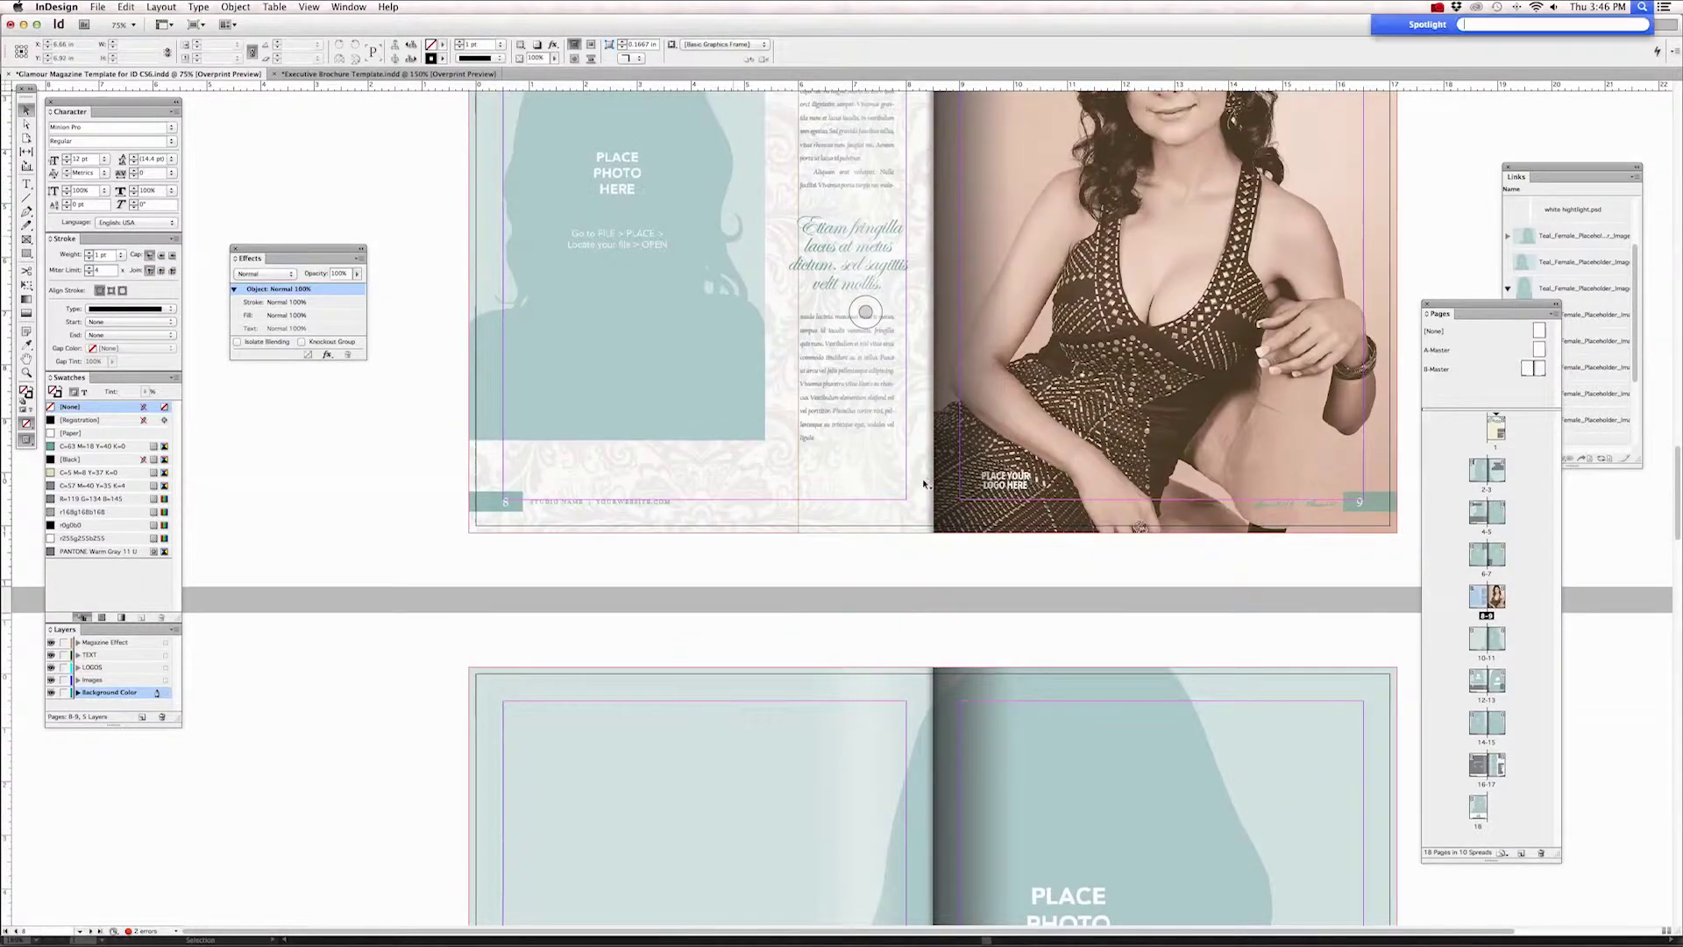
{"action": "key", "text": "super+space"}
{"action": "left_click_drag", "start_coordinate": [919, 444], "coordinate": [759, 536]}
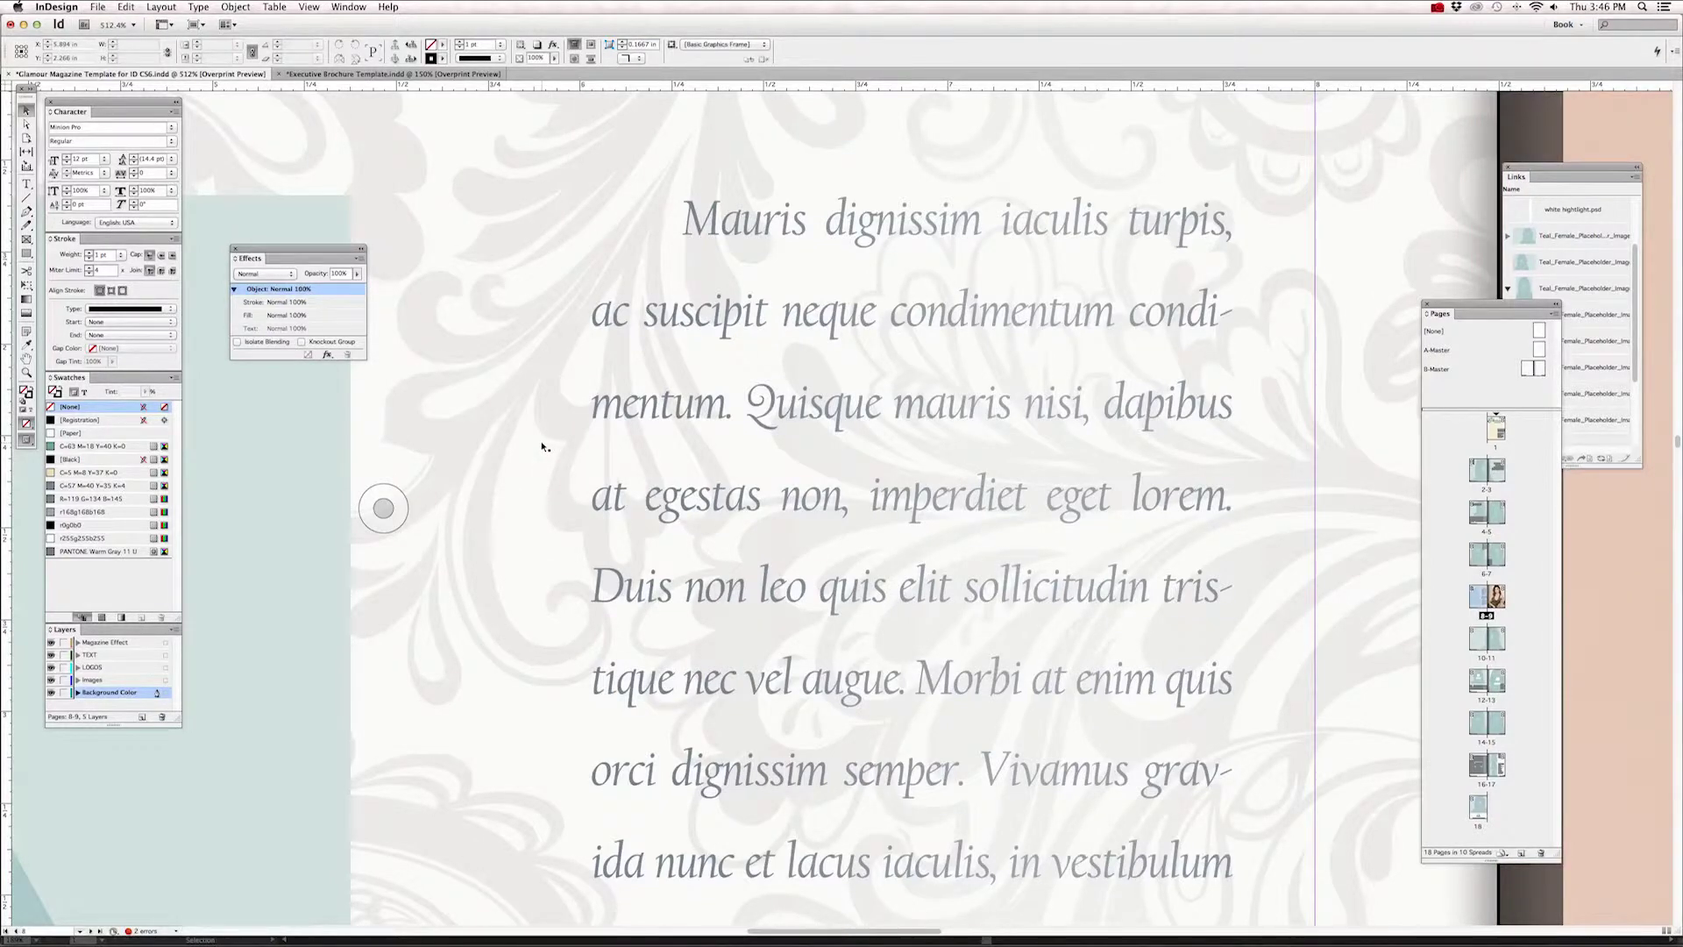
{"action": "key", "text": "super+0"}
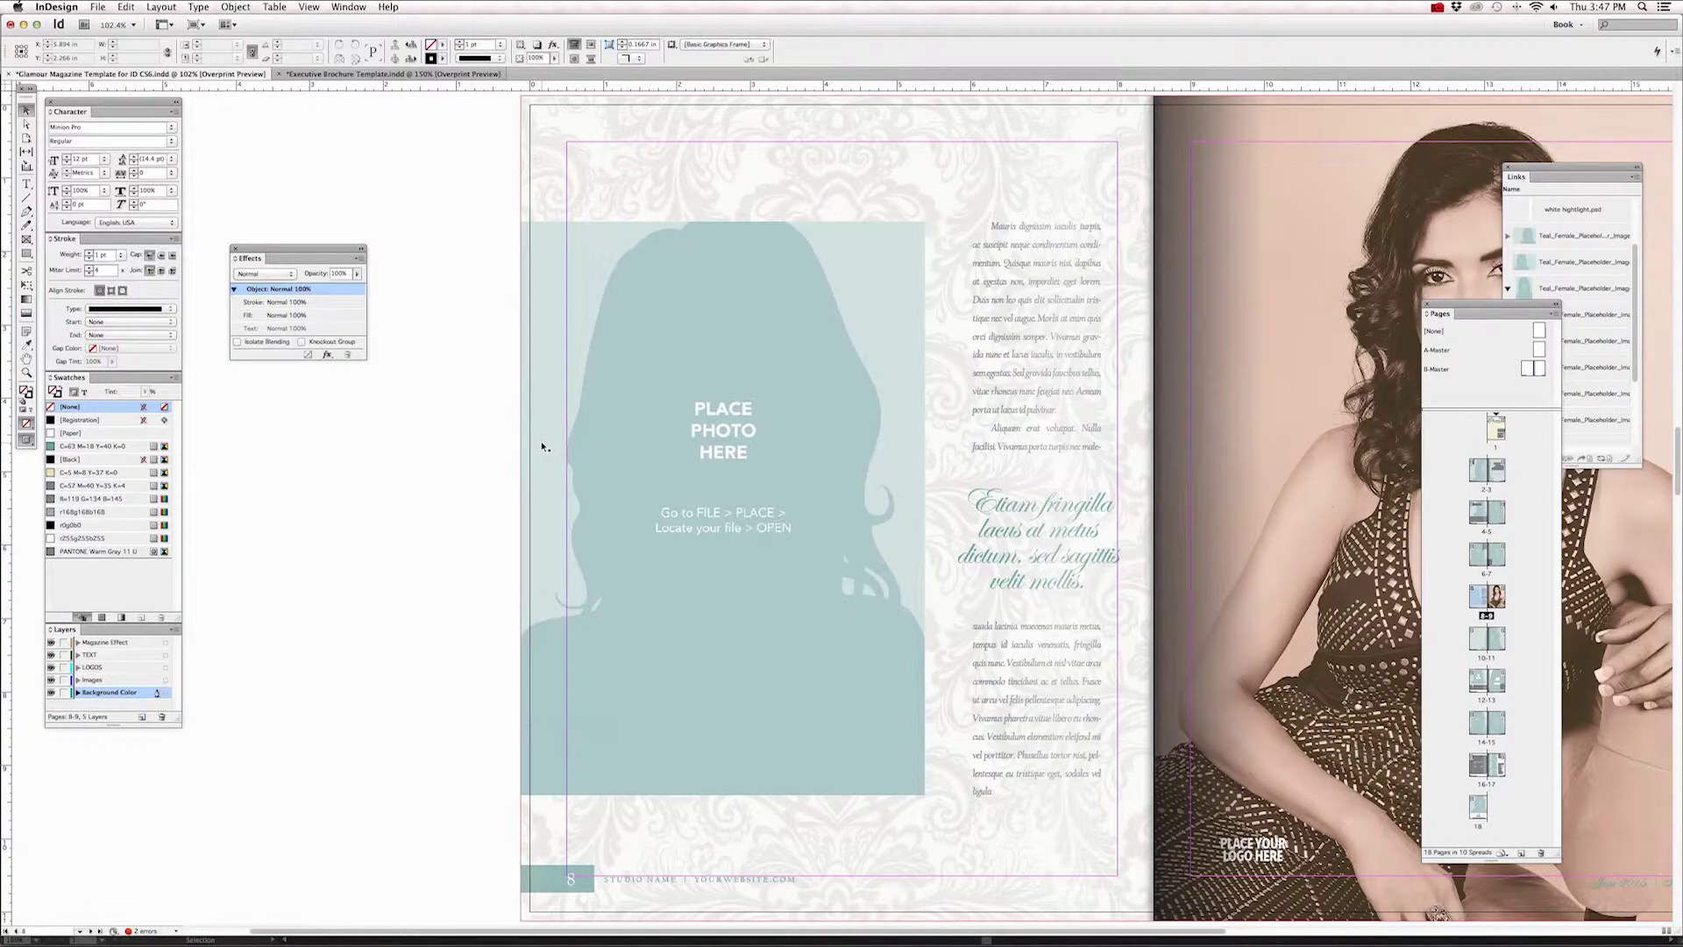
{"action": "left_click", "coordinate": [587, 133]}
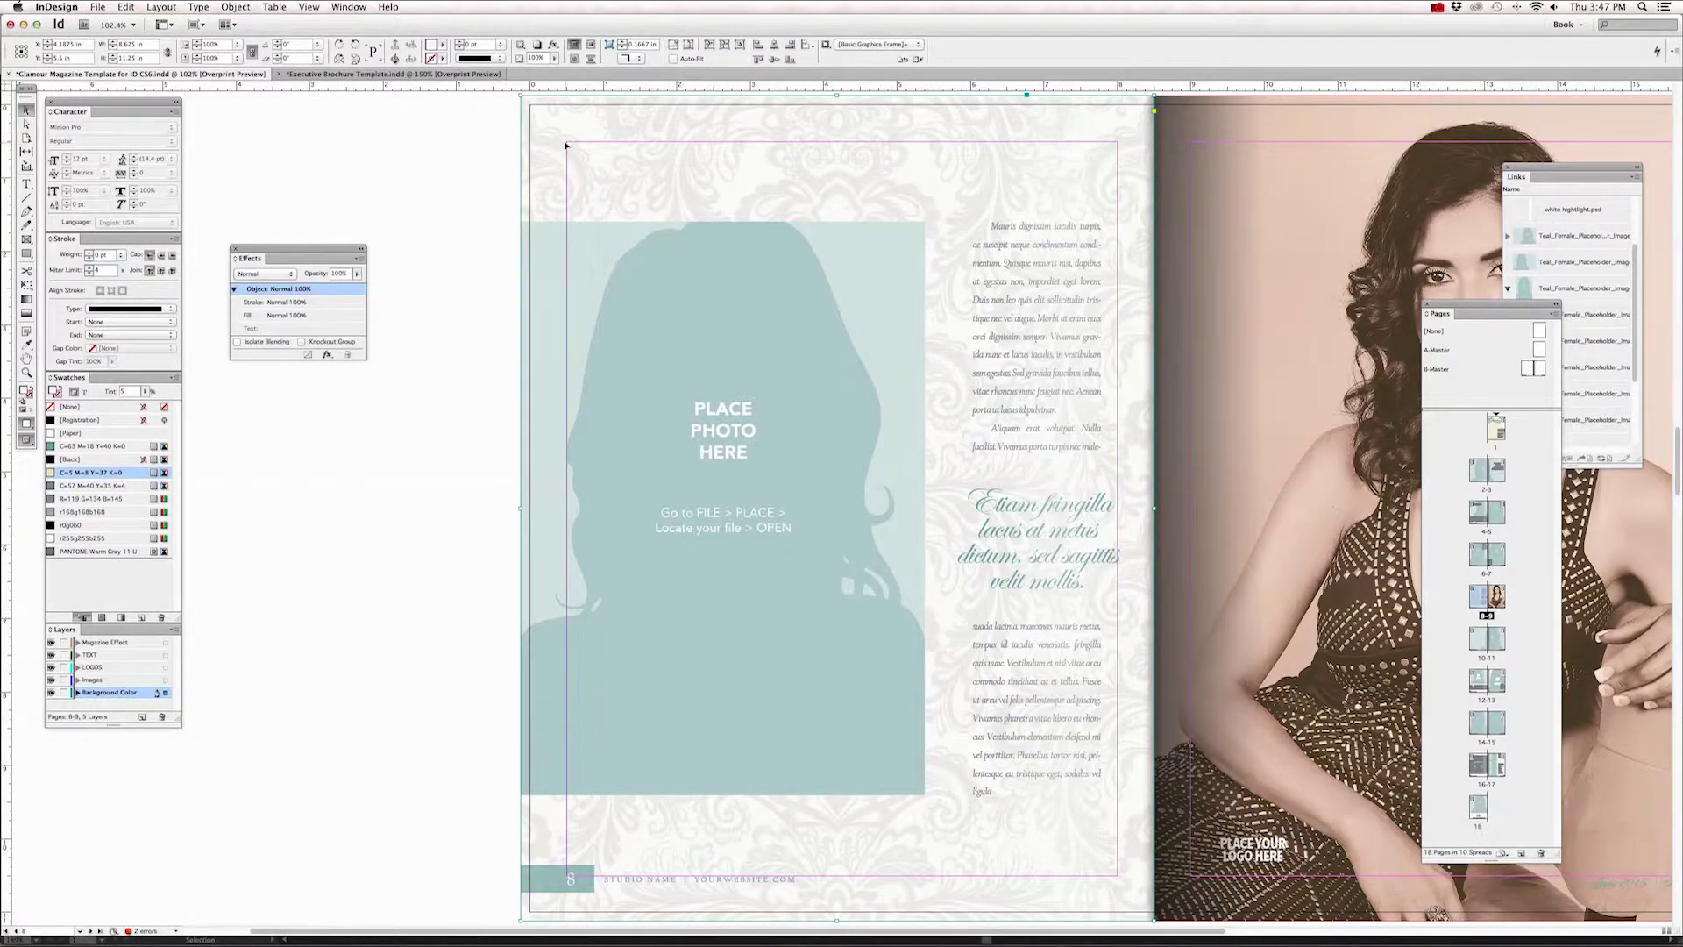
{"action": "left_click", "coordinate": [239, 8]}
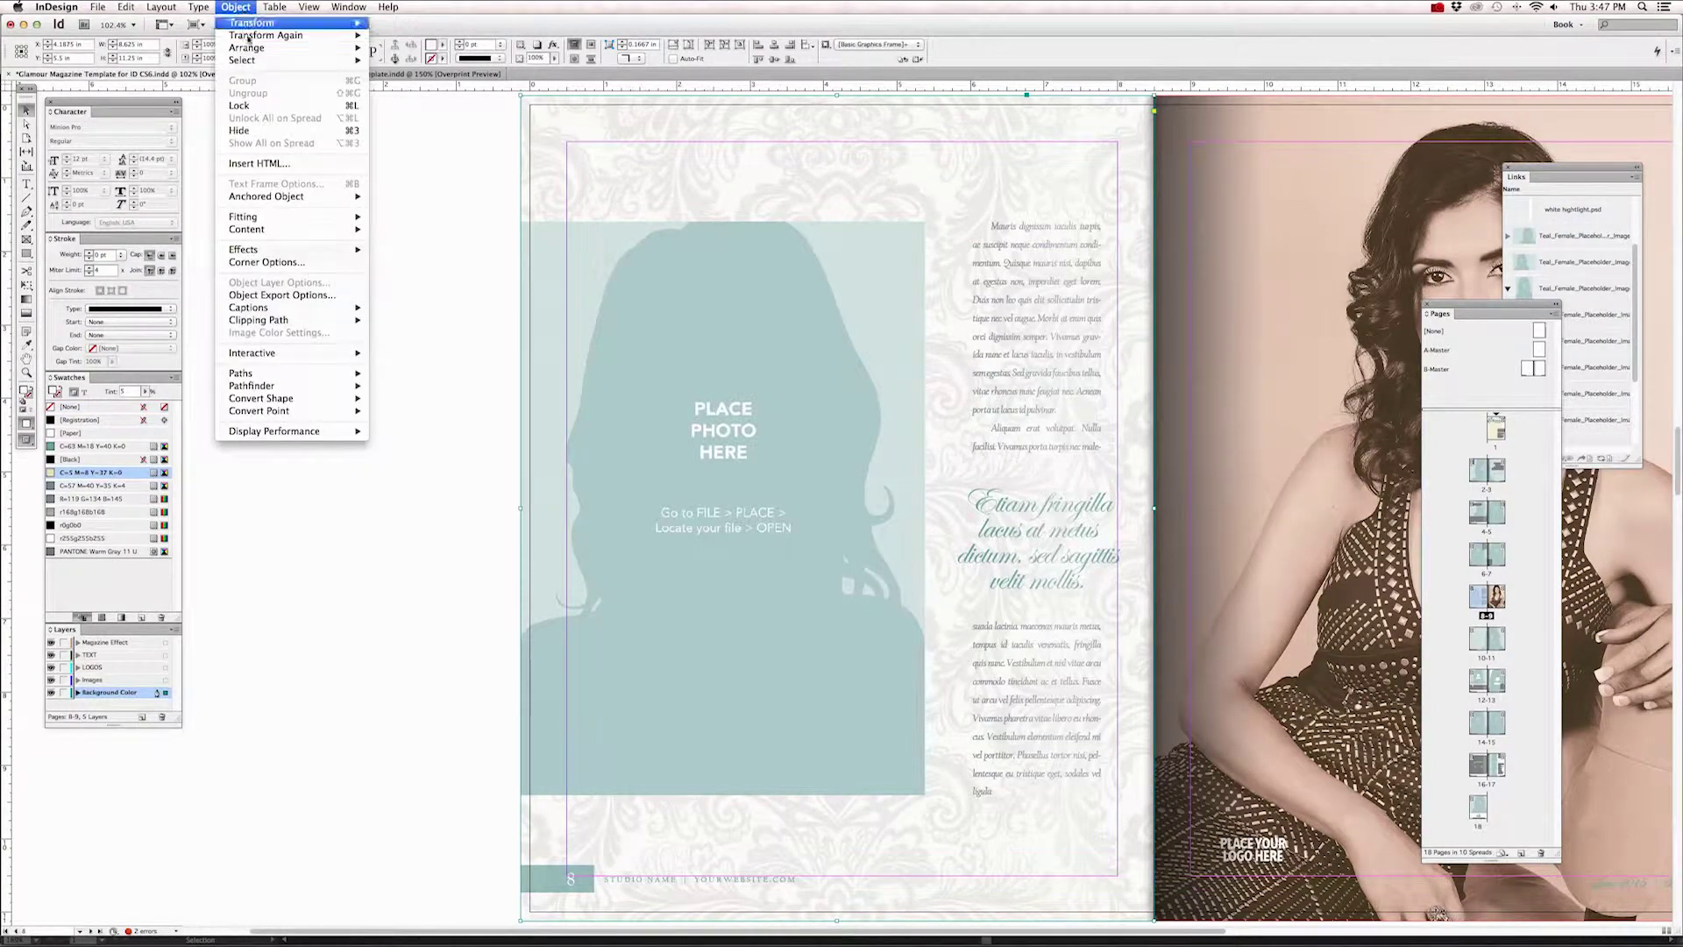
{"action": "mouse_move", "coordinate": [257, 64]}
{"action": "left_click", "coordinate": [400, 130]}
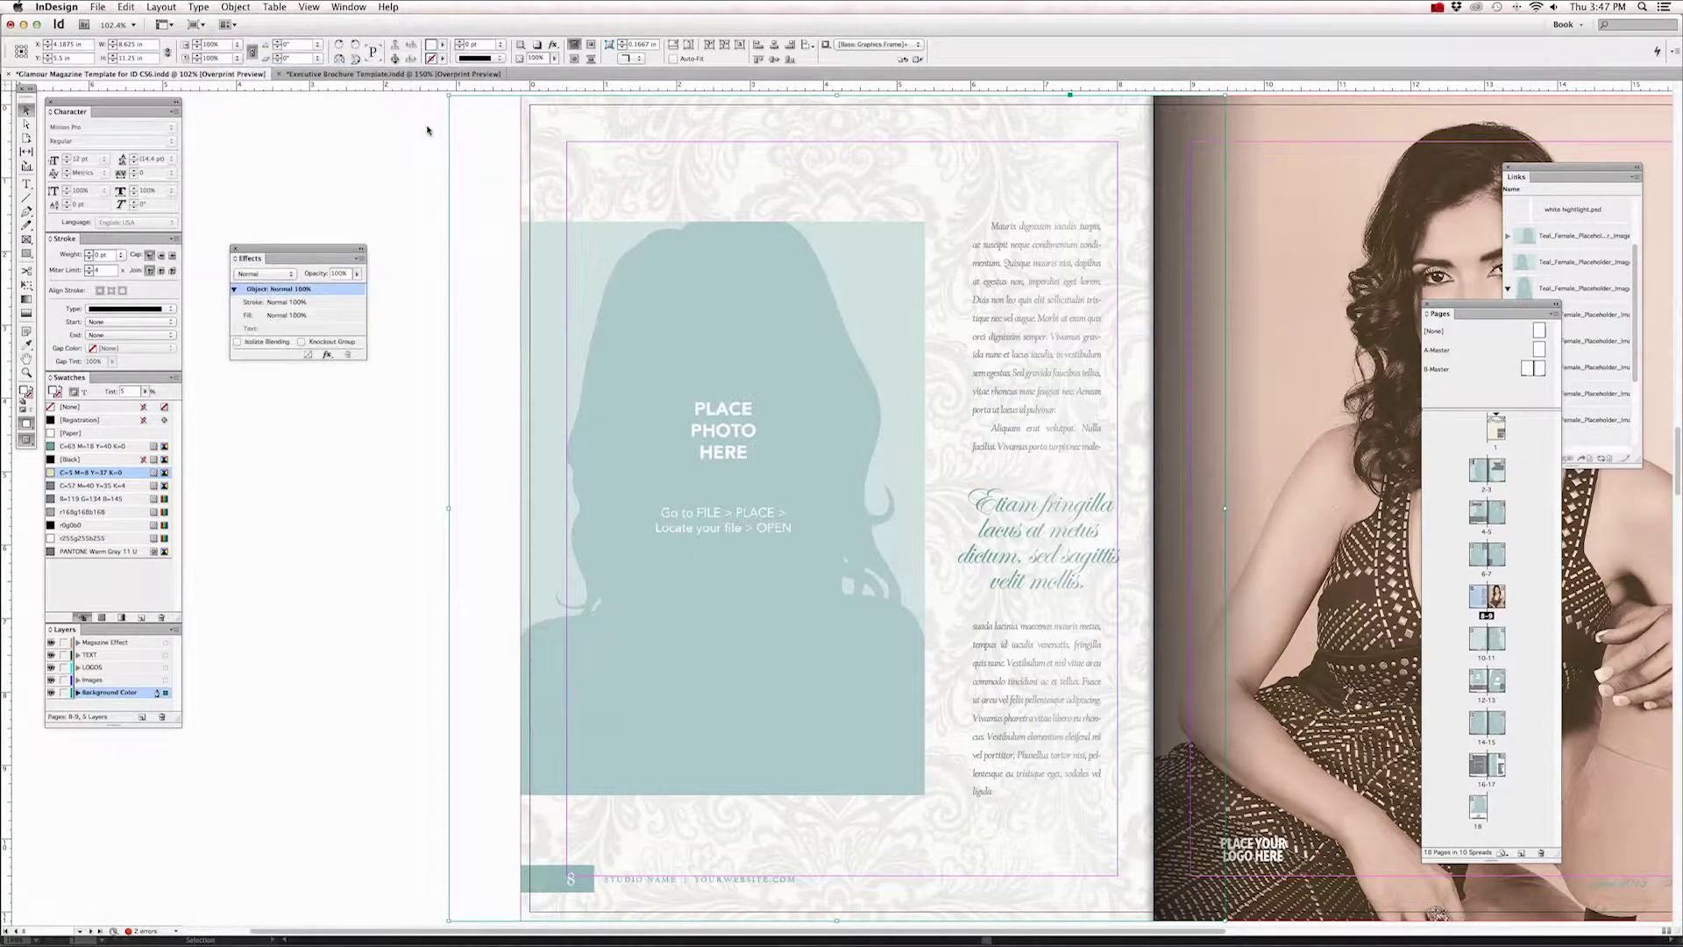
{"action": "left_click", "coordinate": [338, 273]}
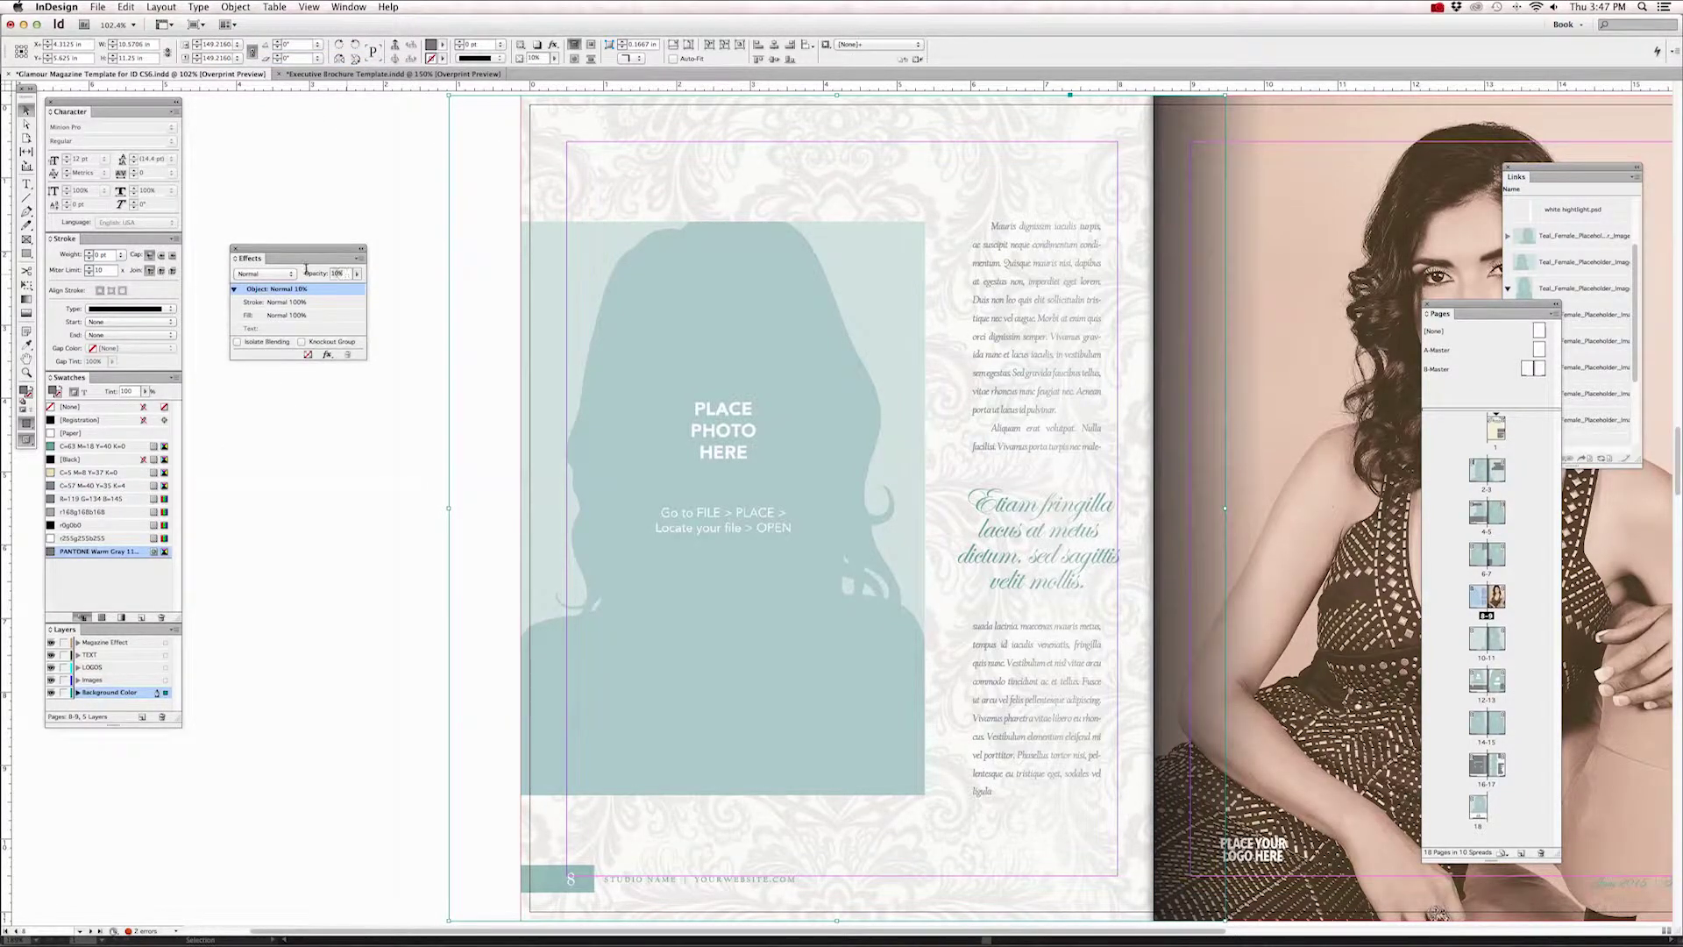
{"action": "type", "text": "5"}
{"action": "key", "text": "Return"}
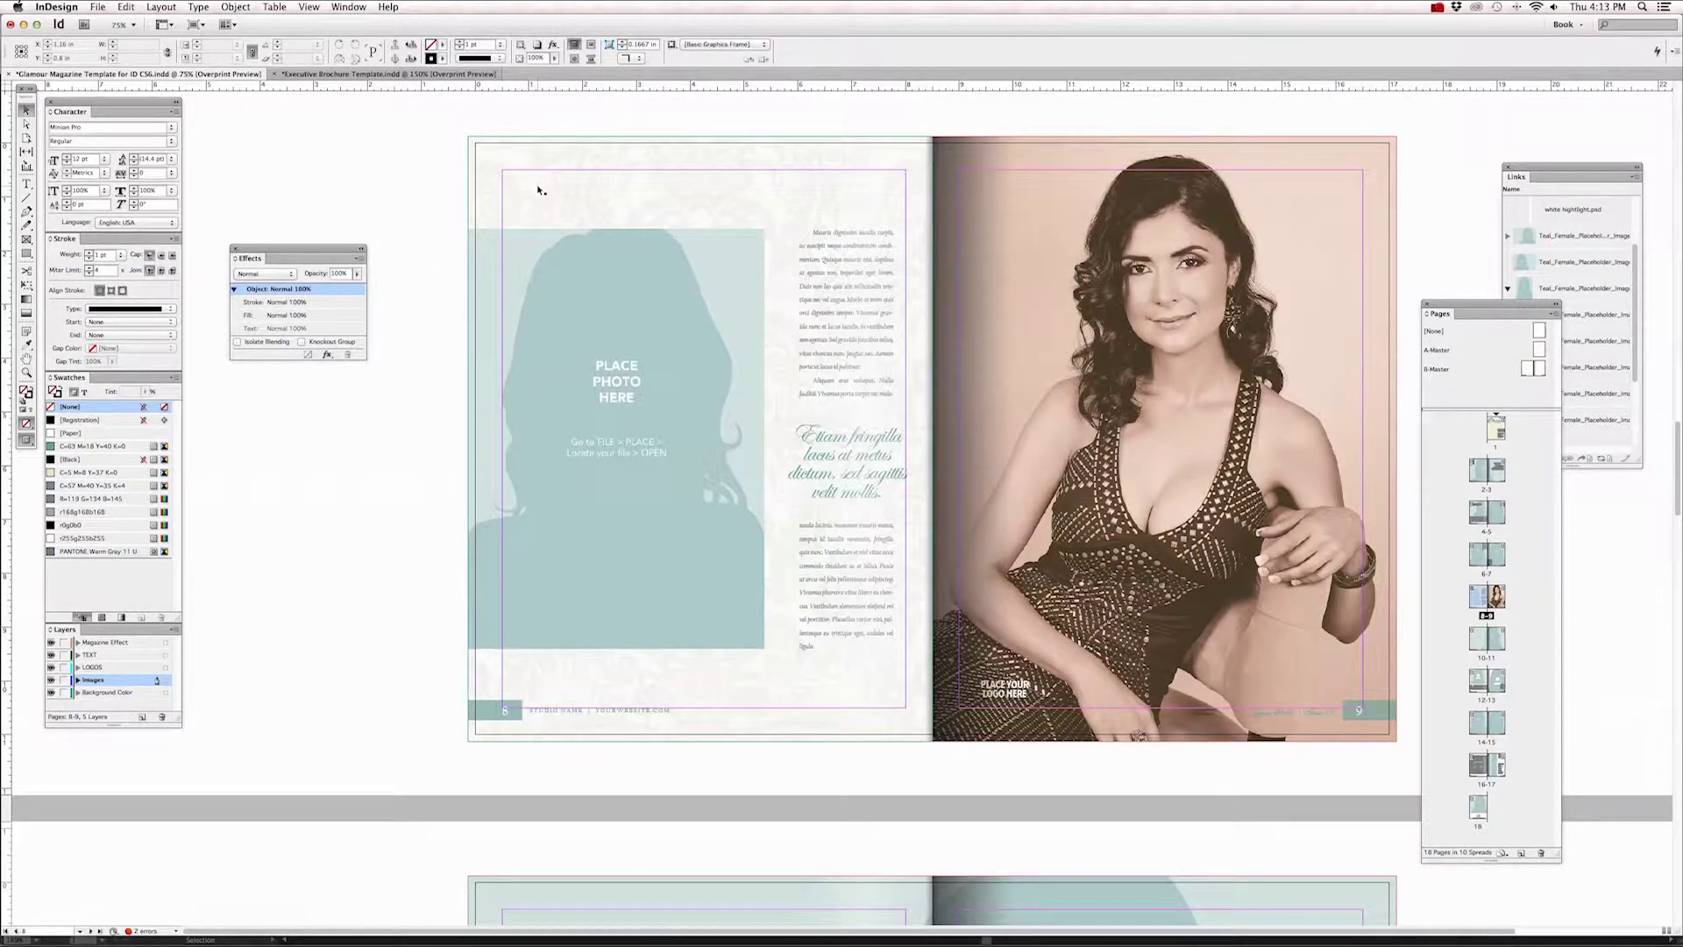
Step: Delete the photo placeholder frame from page 8
{"action": "left_click", "coordinate": [538, 190]}
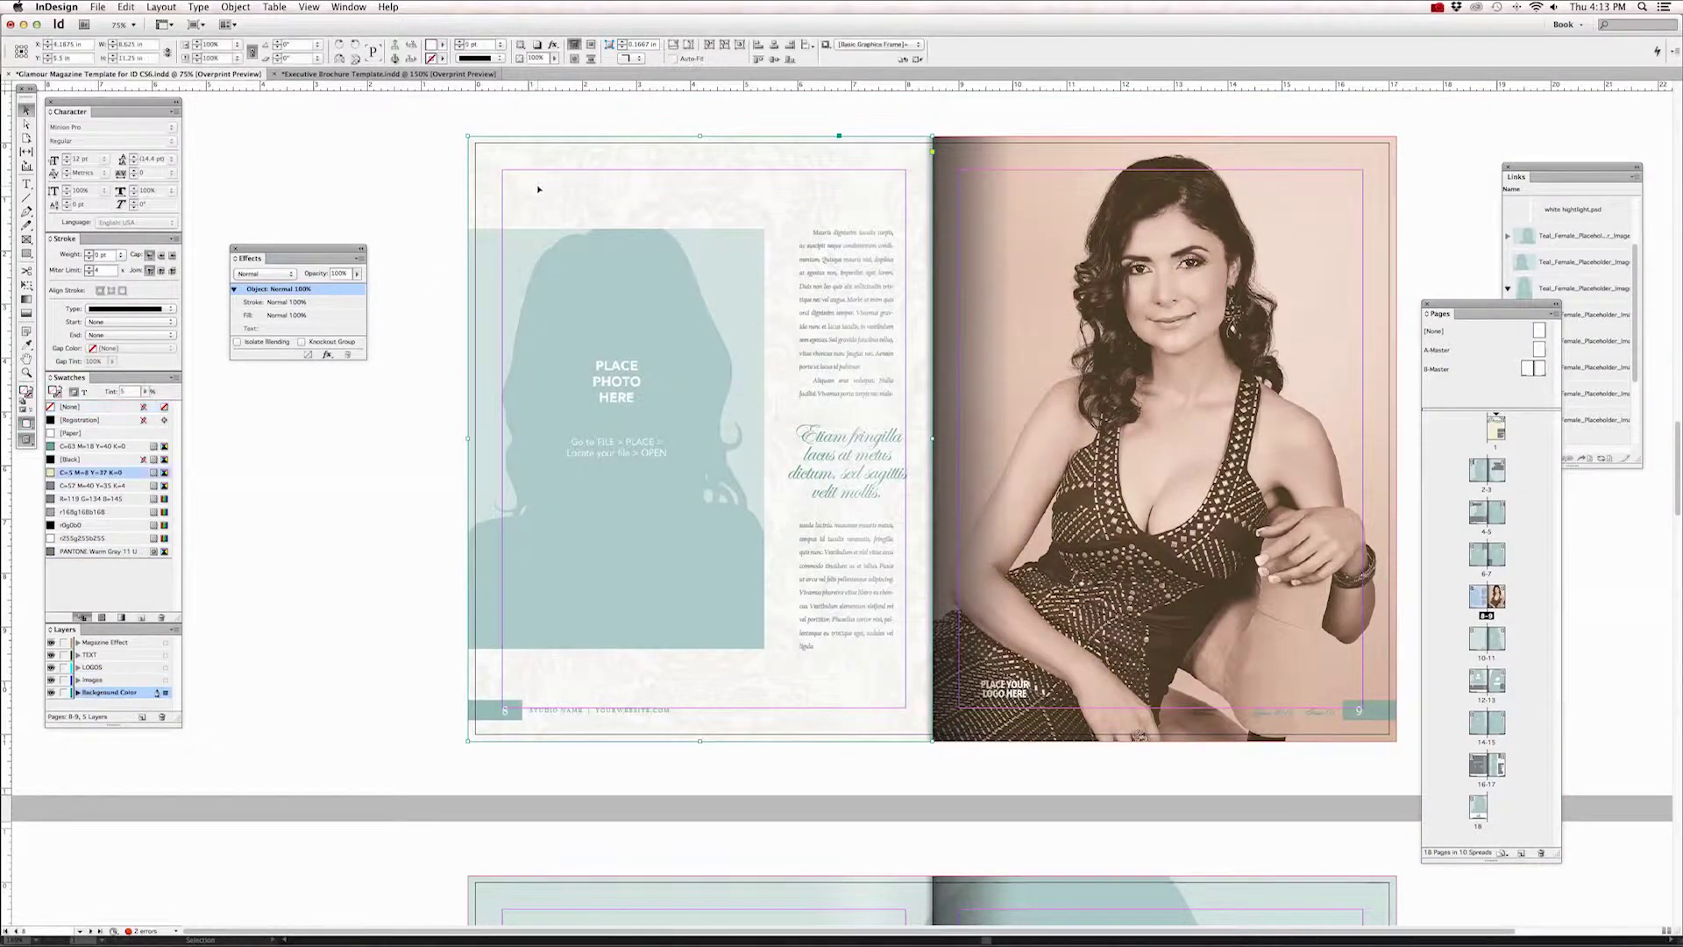
{"action": "left_click", "coordinate": [578, 280]}
{"action": "left_click", "coordinate": [607, 328]}
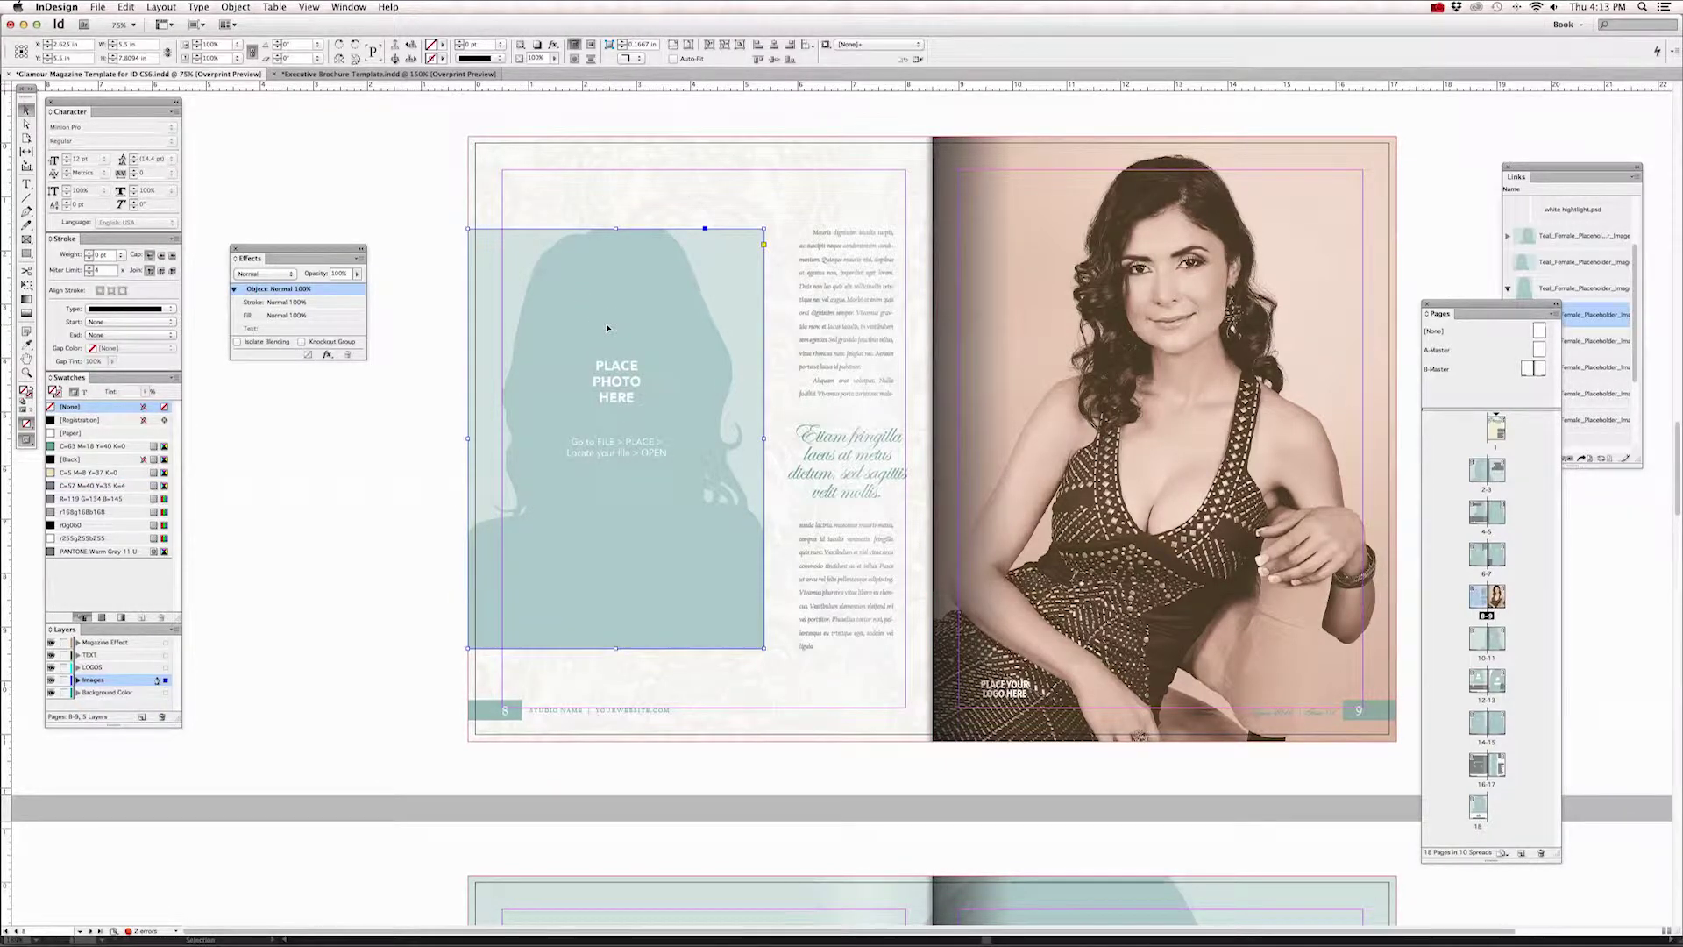
{"action": "key", "text": "Delete"}
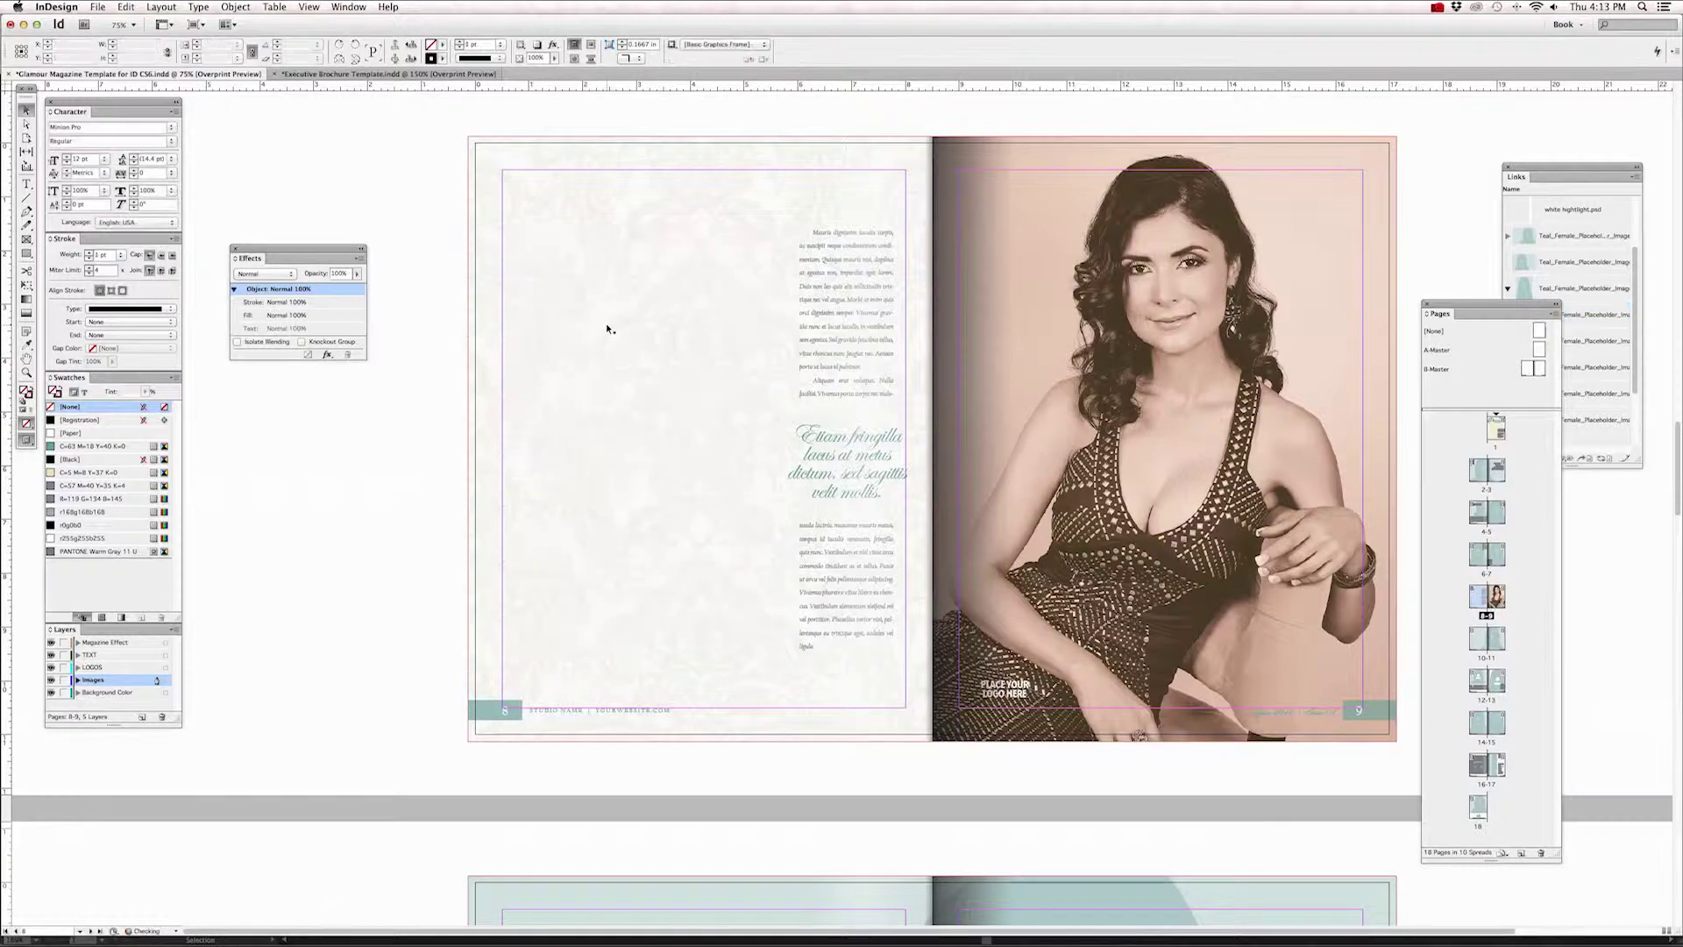
Step: Delete the damask pattern content from inside the page 8 background frame and reselect the empty frame
{"action": "left_click", "coordinate": [523, 149]}
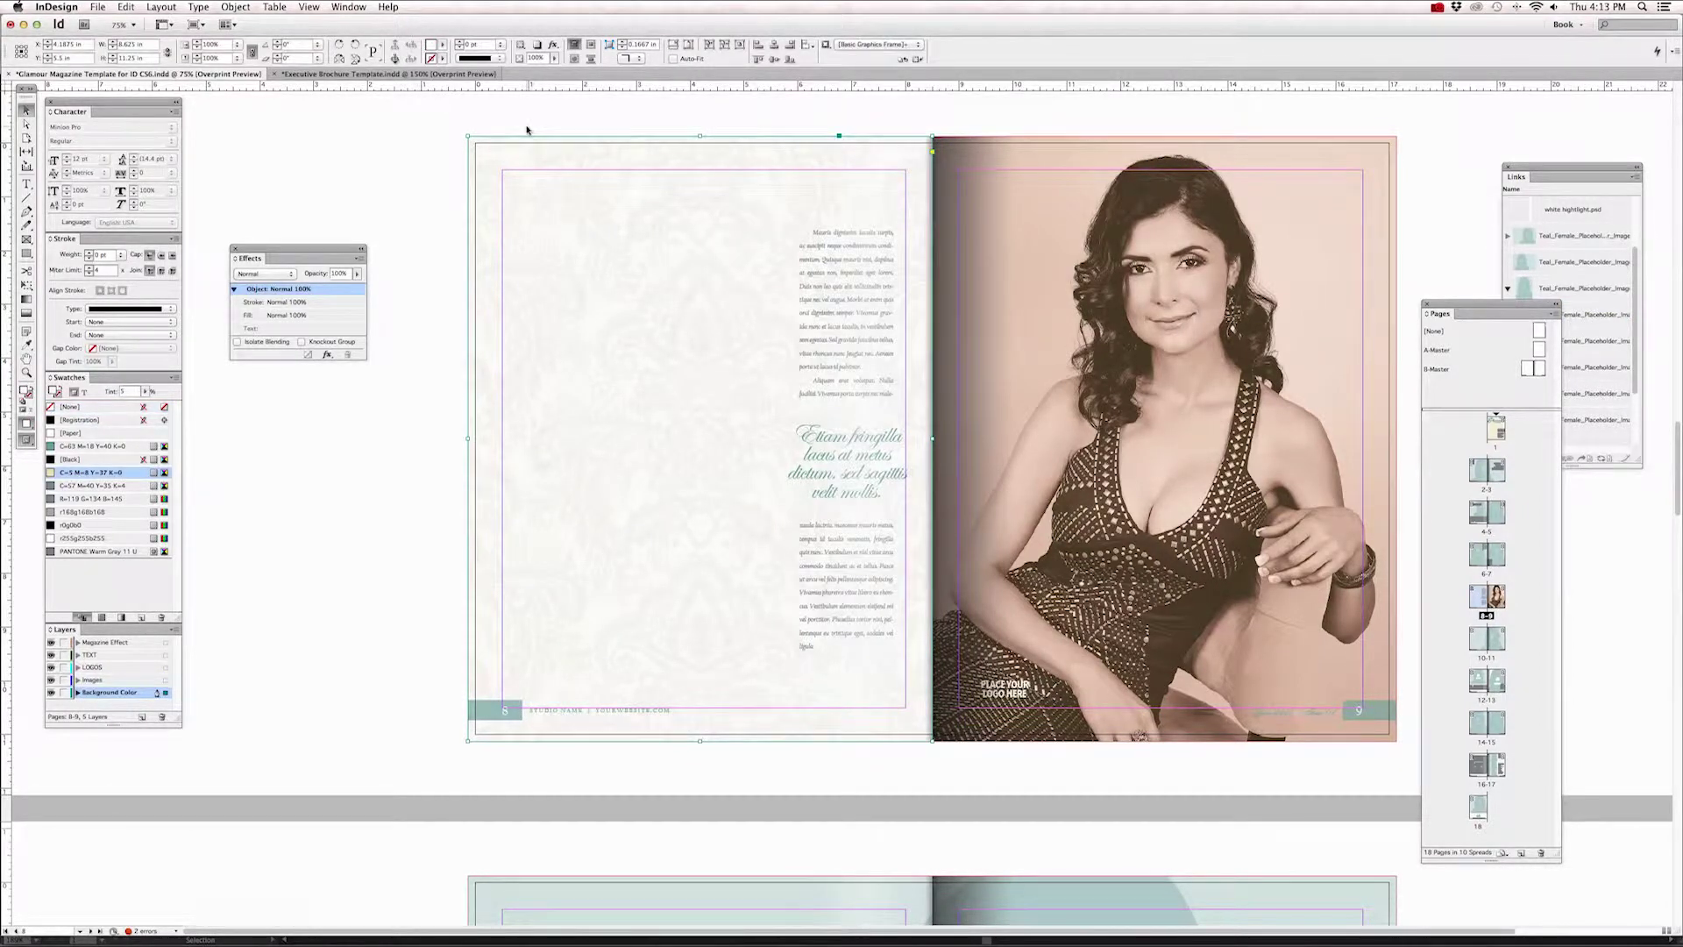
{"action": "left_click", "coordinate": [234, 7]}
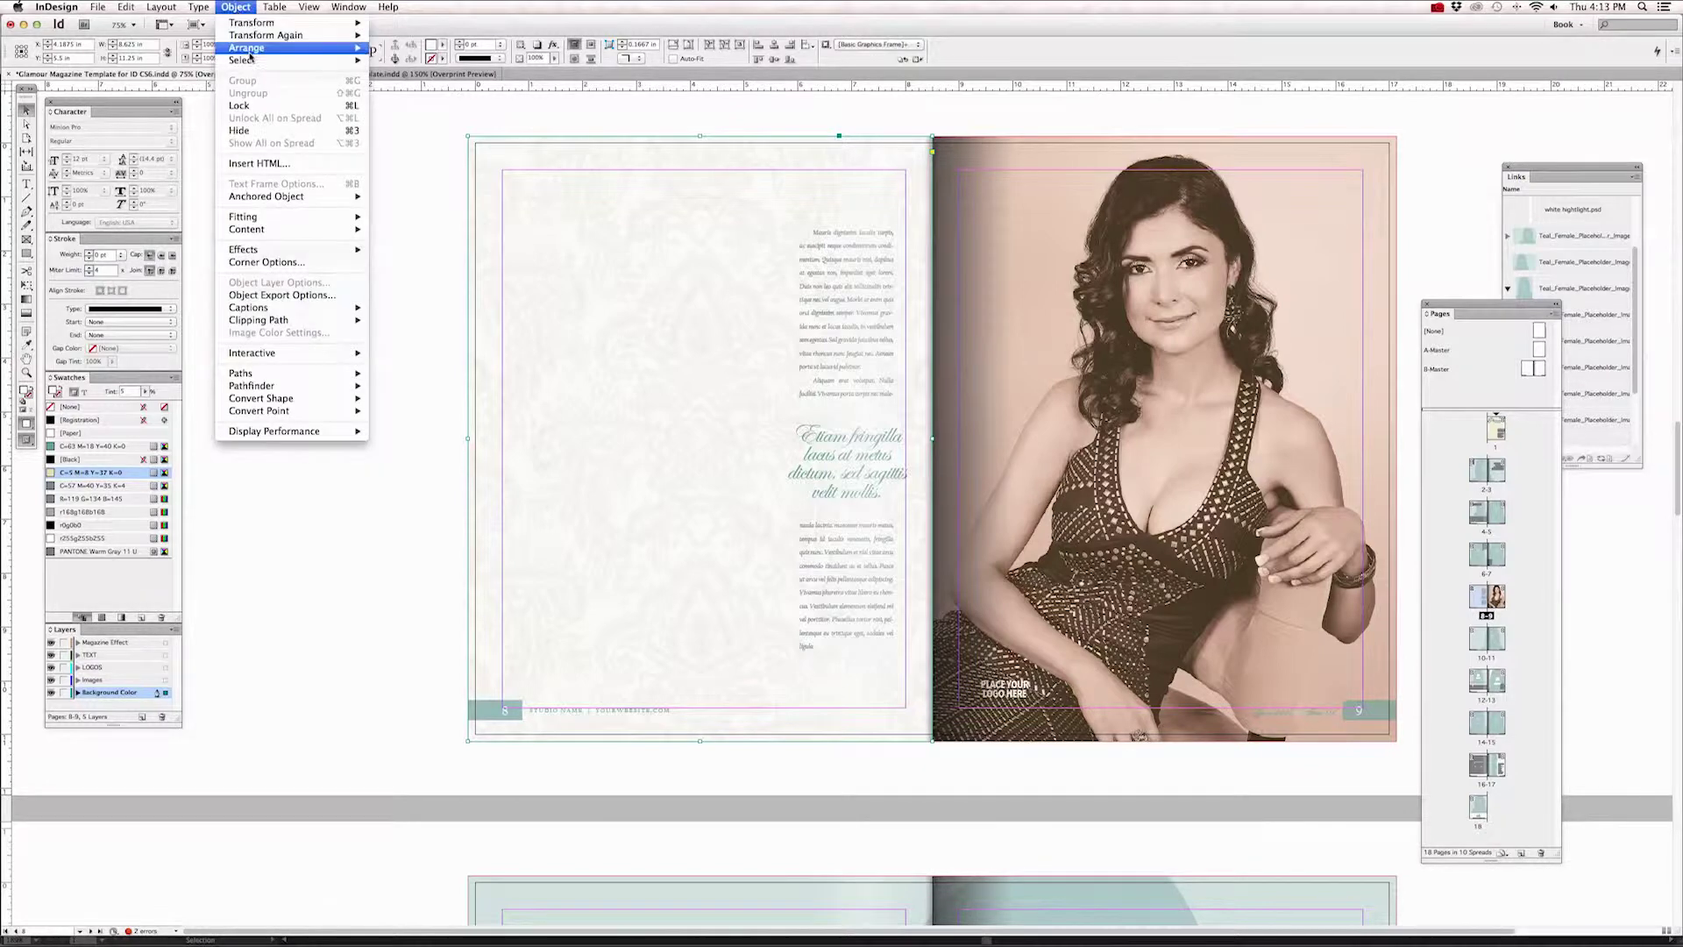
{"action": "mouse_move", "coordinate": [250, 61]}
{"action": "left_click", "coordinate": [403, 131]}
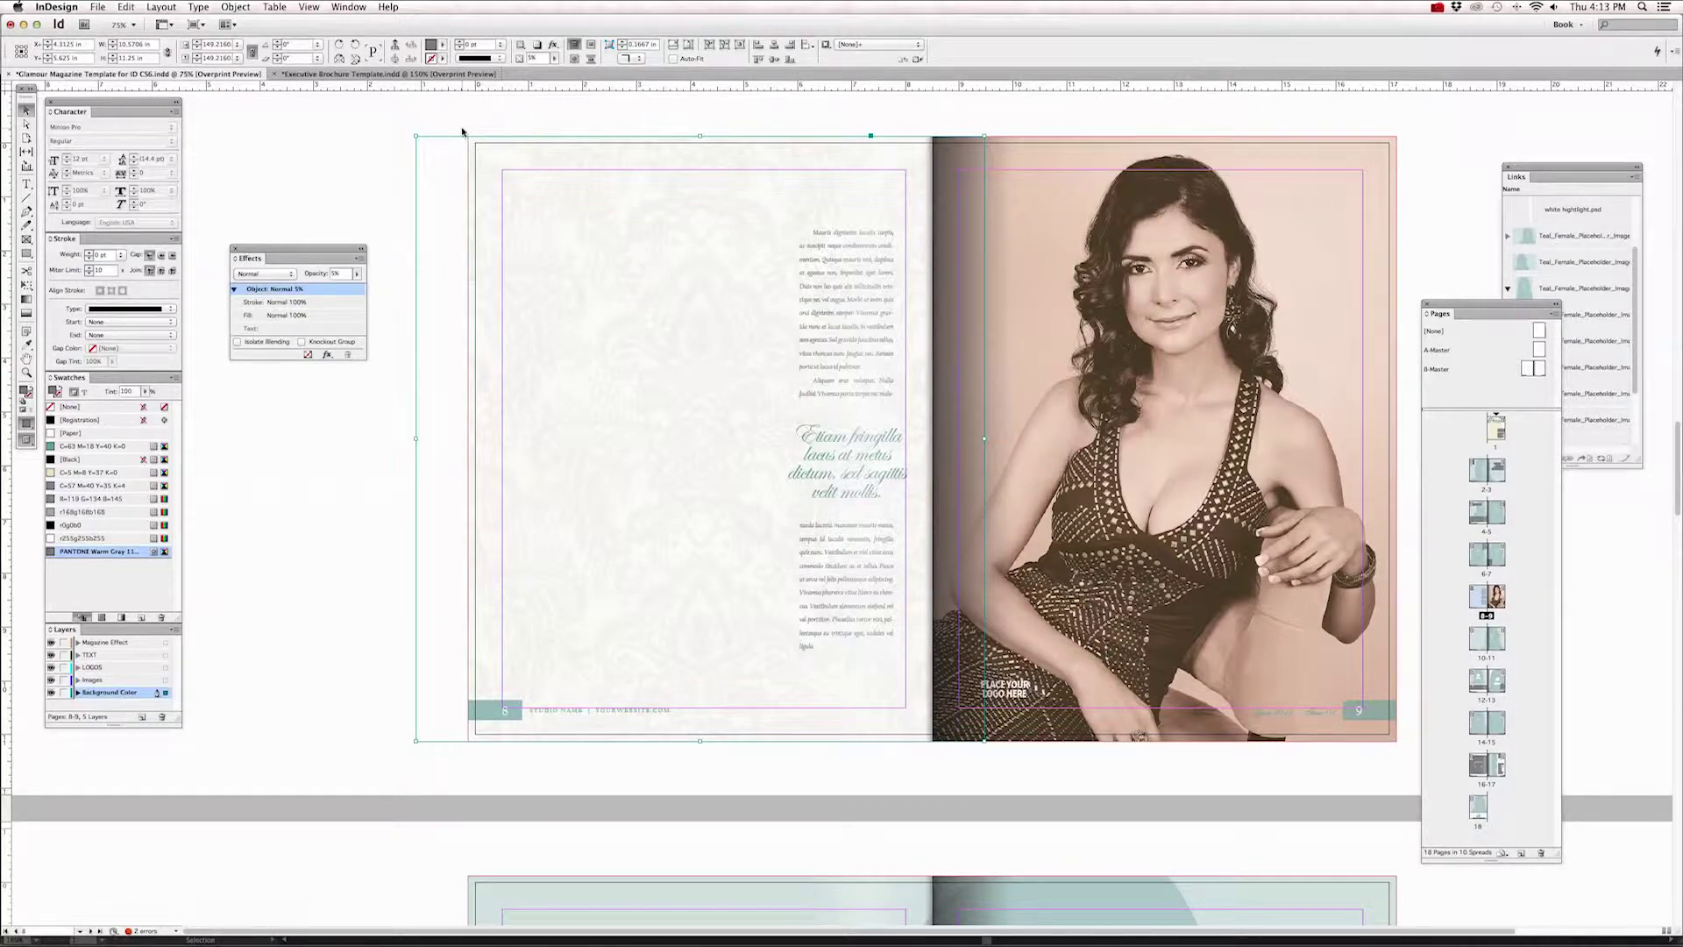
{"action": "key", "text": "Escape"}
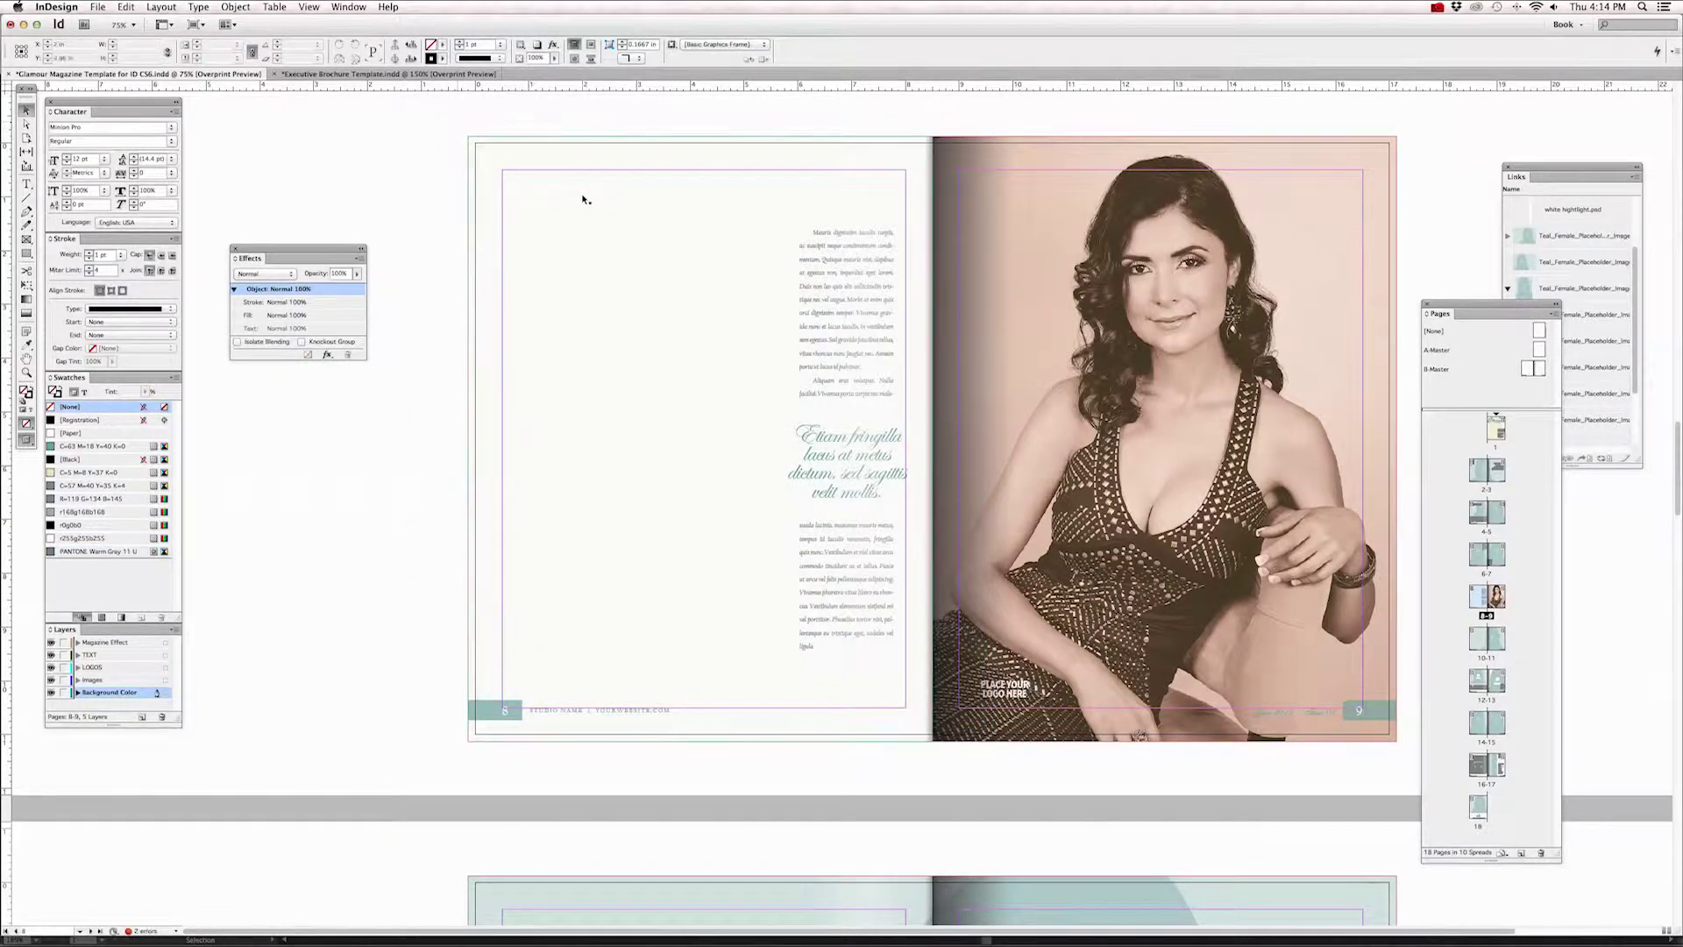
{"action": "key", "text": "shift+Escape"}
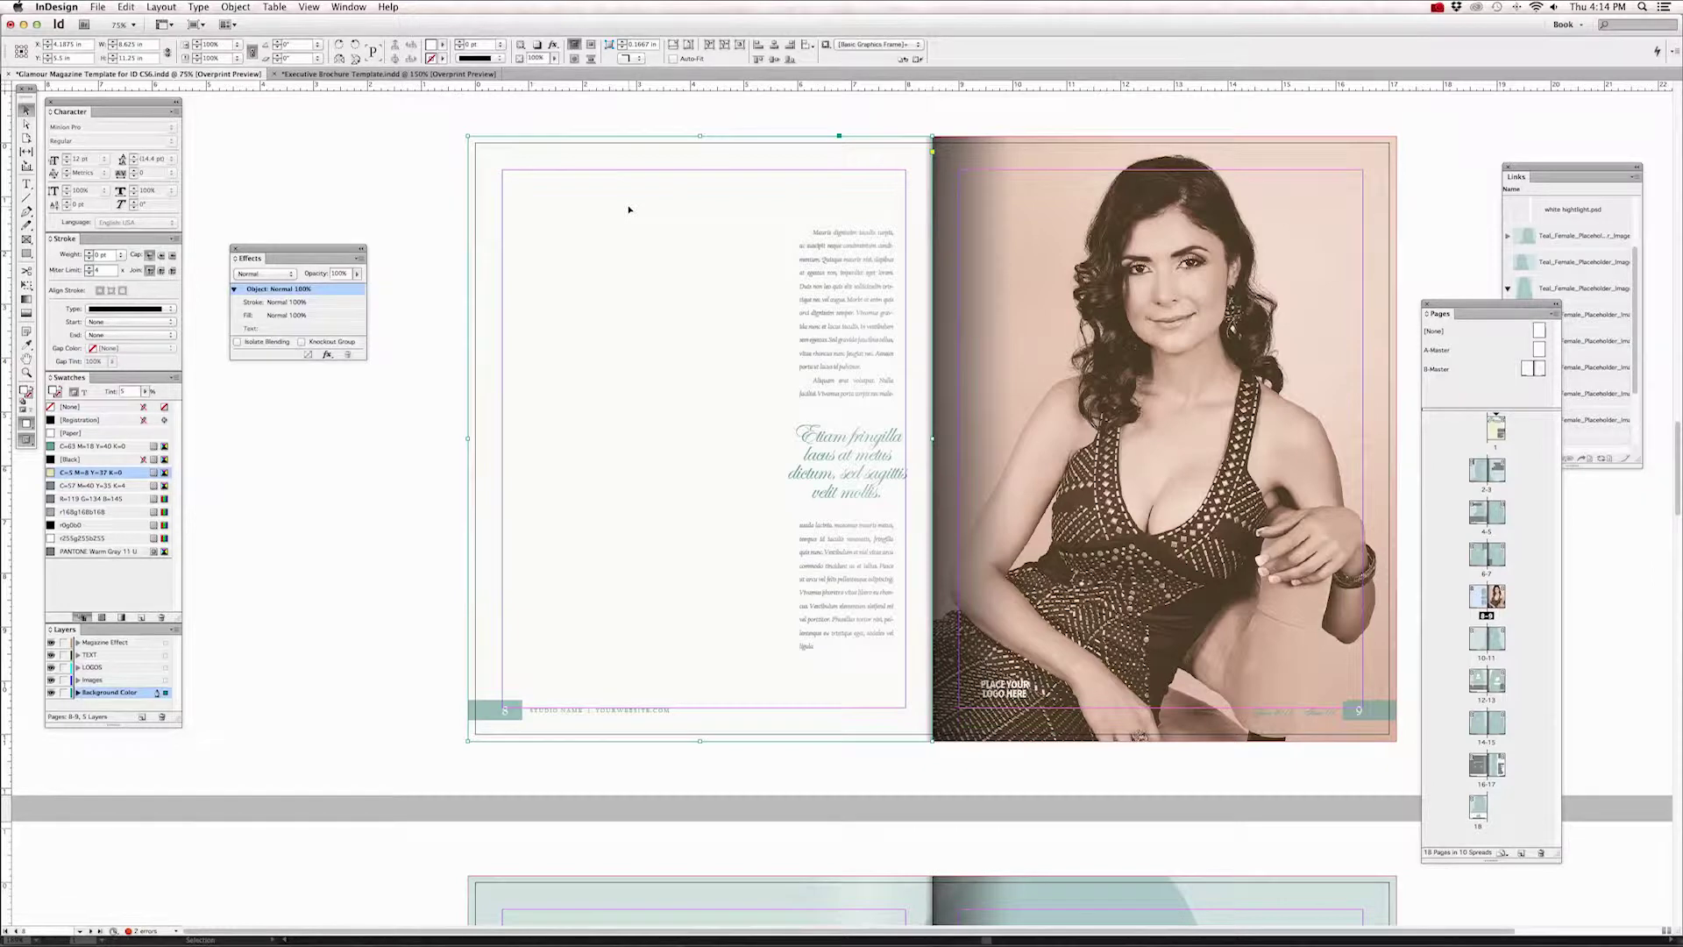
Step: Place the close-up portrait of the woman wearing a bead necklace into the selected page 8 background frame
{"action": "left_click", "coordinate": [96, 7]}
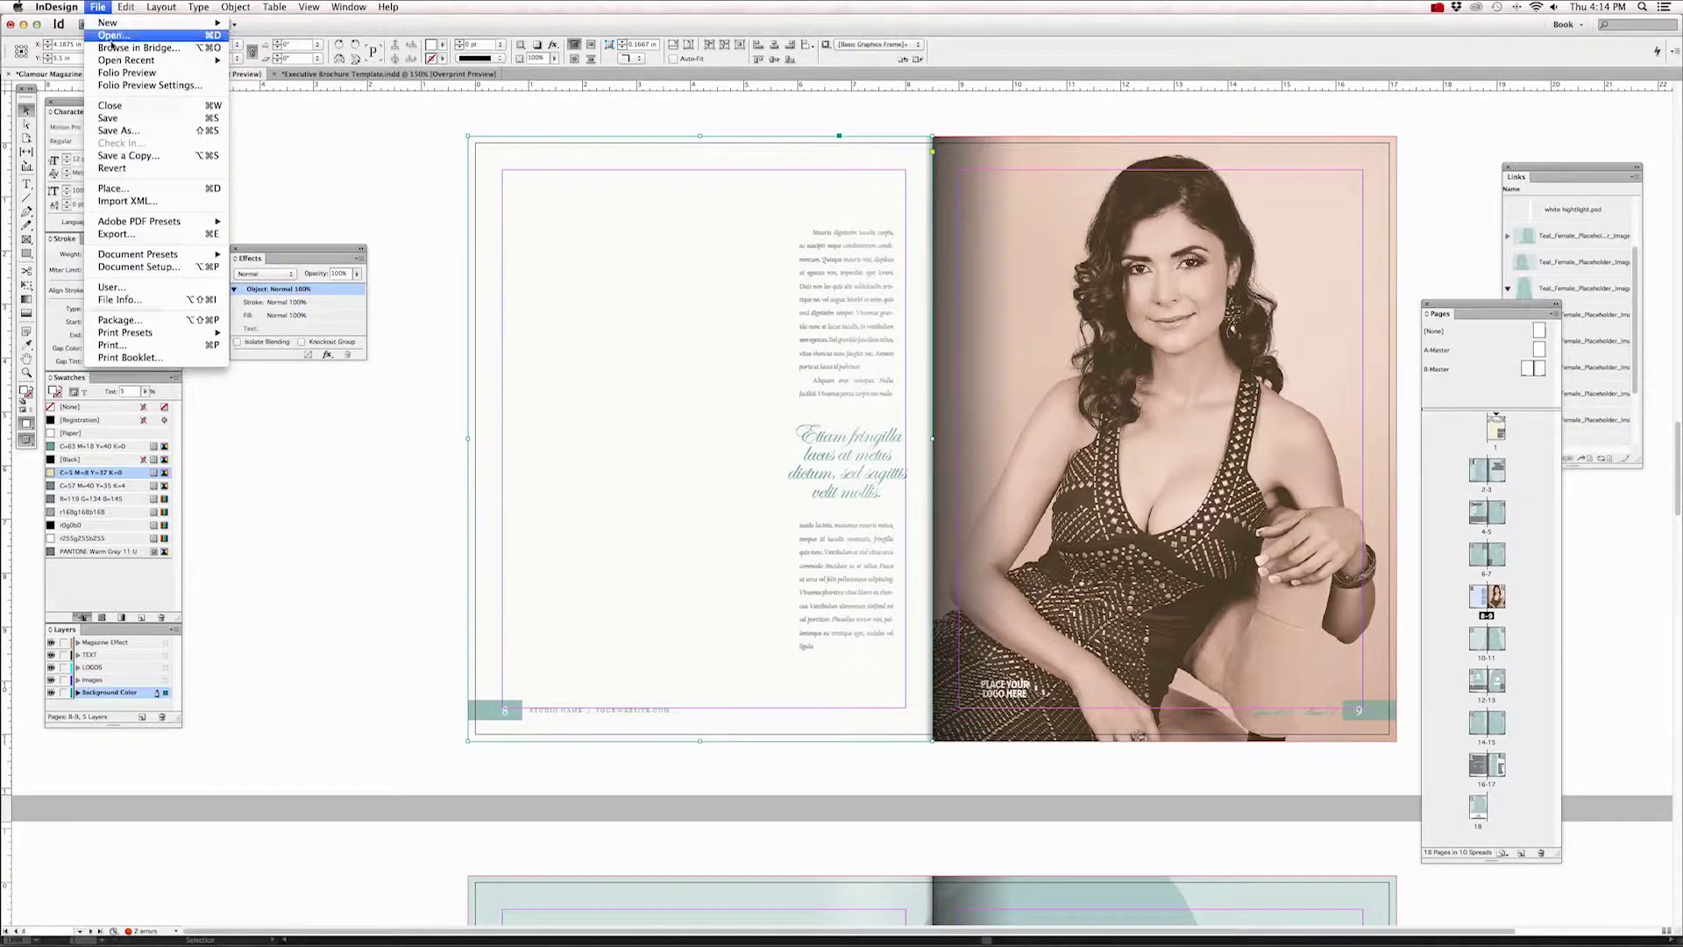
{"action": "left_click", "coordinate": [123, 189]}
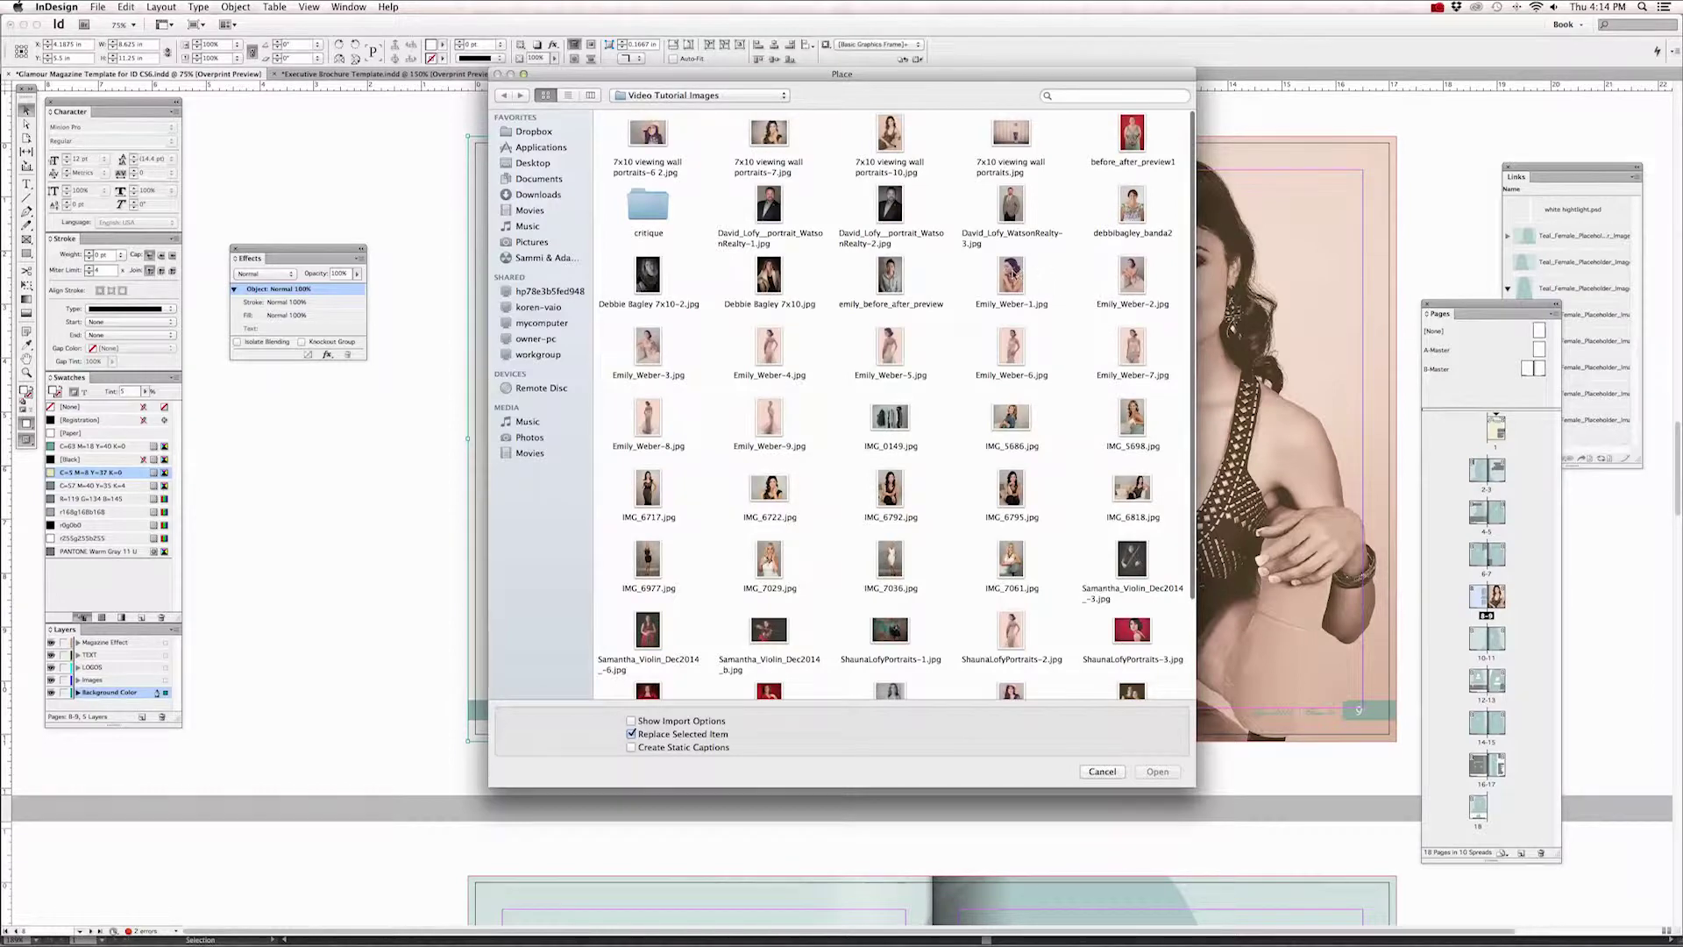
{"action": "double_click", "coordinate": [1012, 274]}
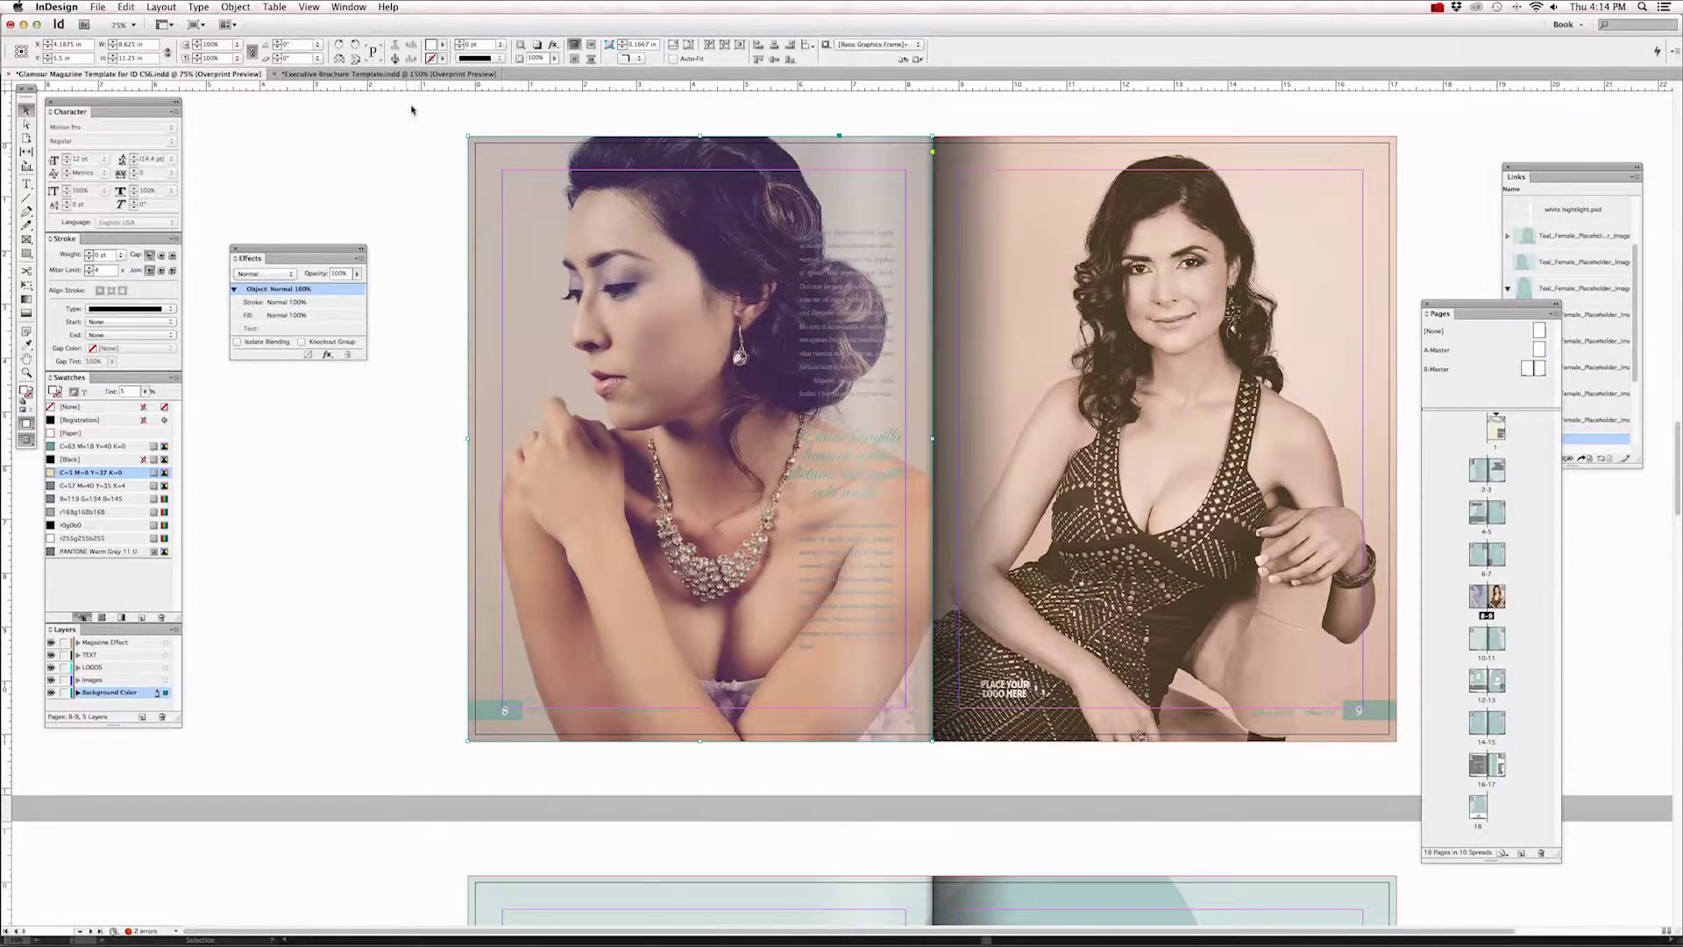
Step: Select the photo content inside the page 8 background frame, set its opacity to 10% and deselect it
{"action": "scroll", "coordinate": [412, 113], "scroll_direction": "right", "scroll_amount": 3}
{"action": "left_click", "coordinate": [235, 7]}
{"action": "mouse_move", "coordinate": [289, 59]}
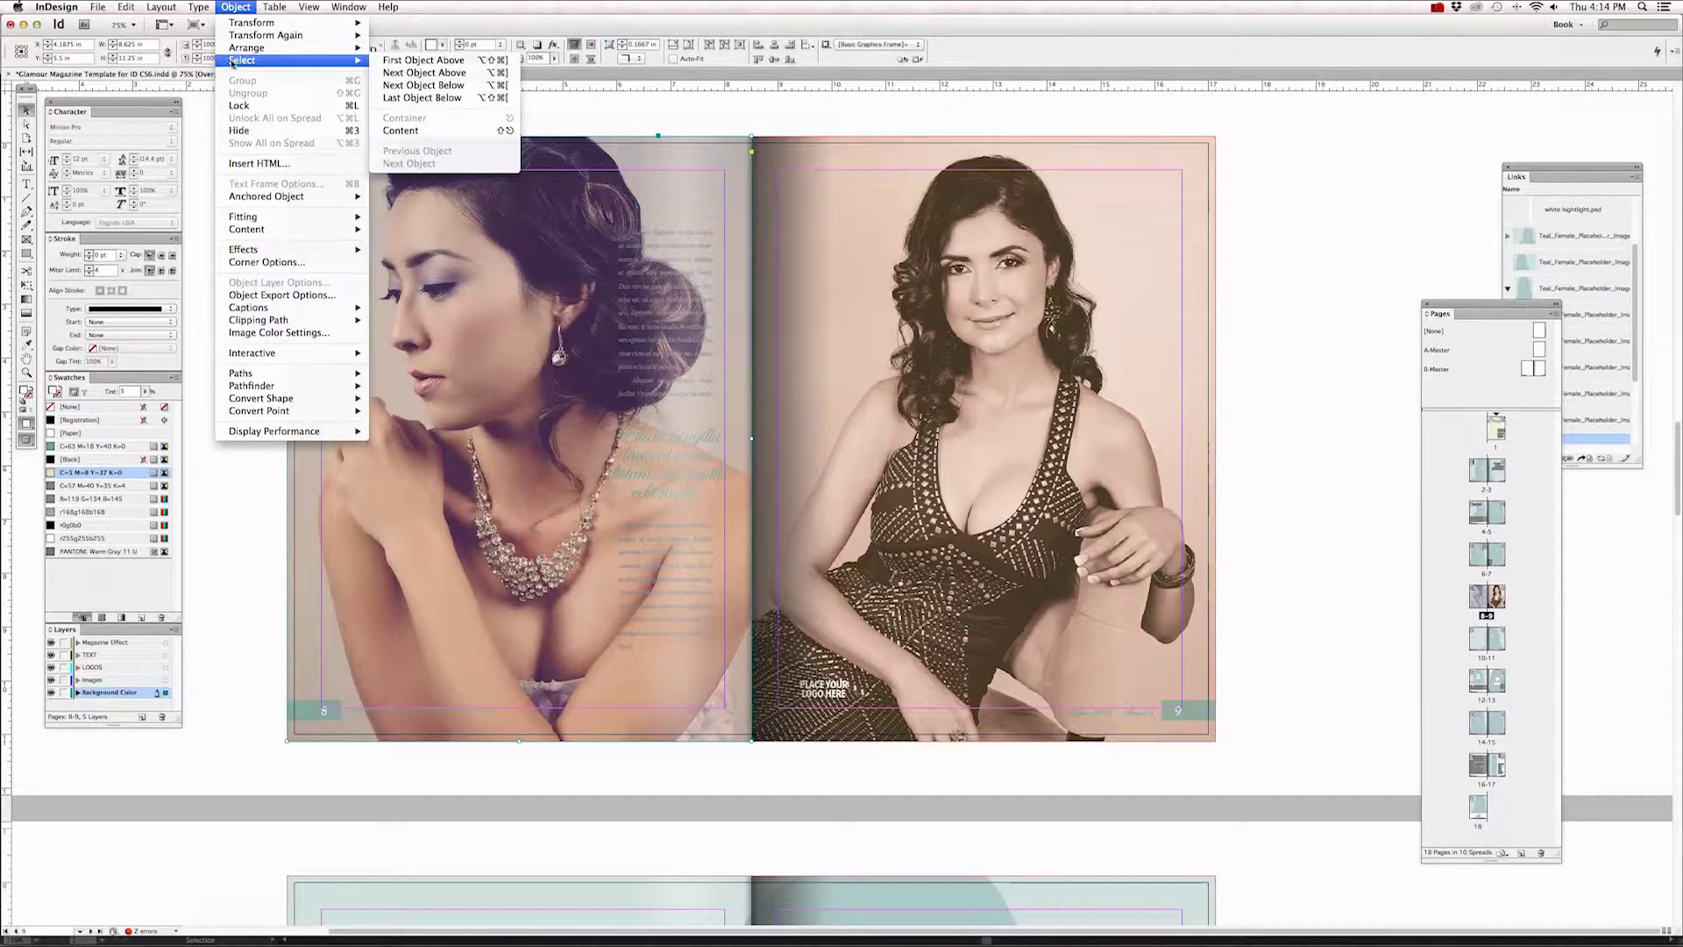
{"action": "left_click", "coordinate": [403, 132]}
{"action": "scroll", "coordinate": [350, 202], "scroll_direction": "left", "scroll_amount": 3}
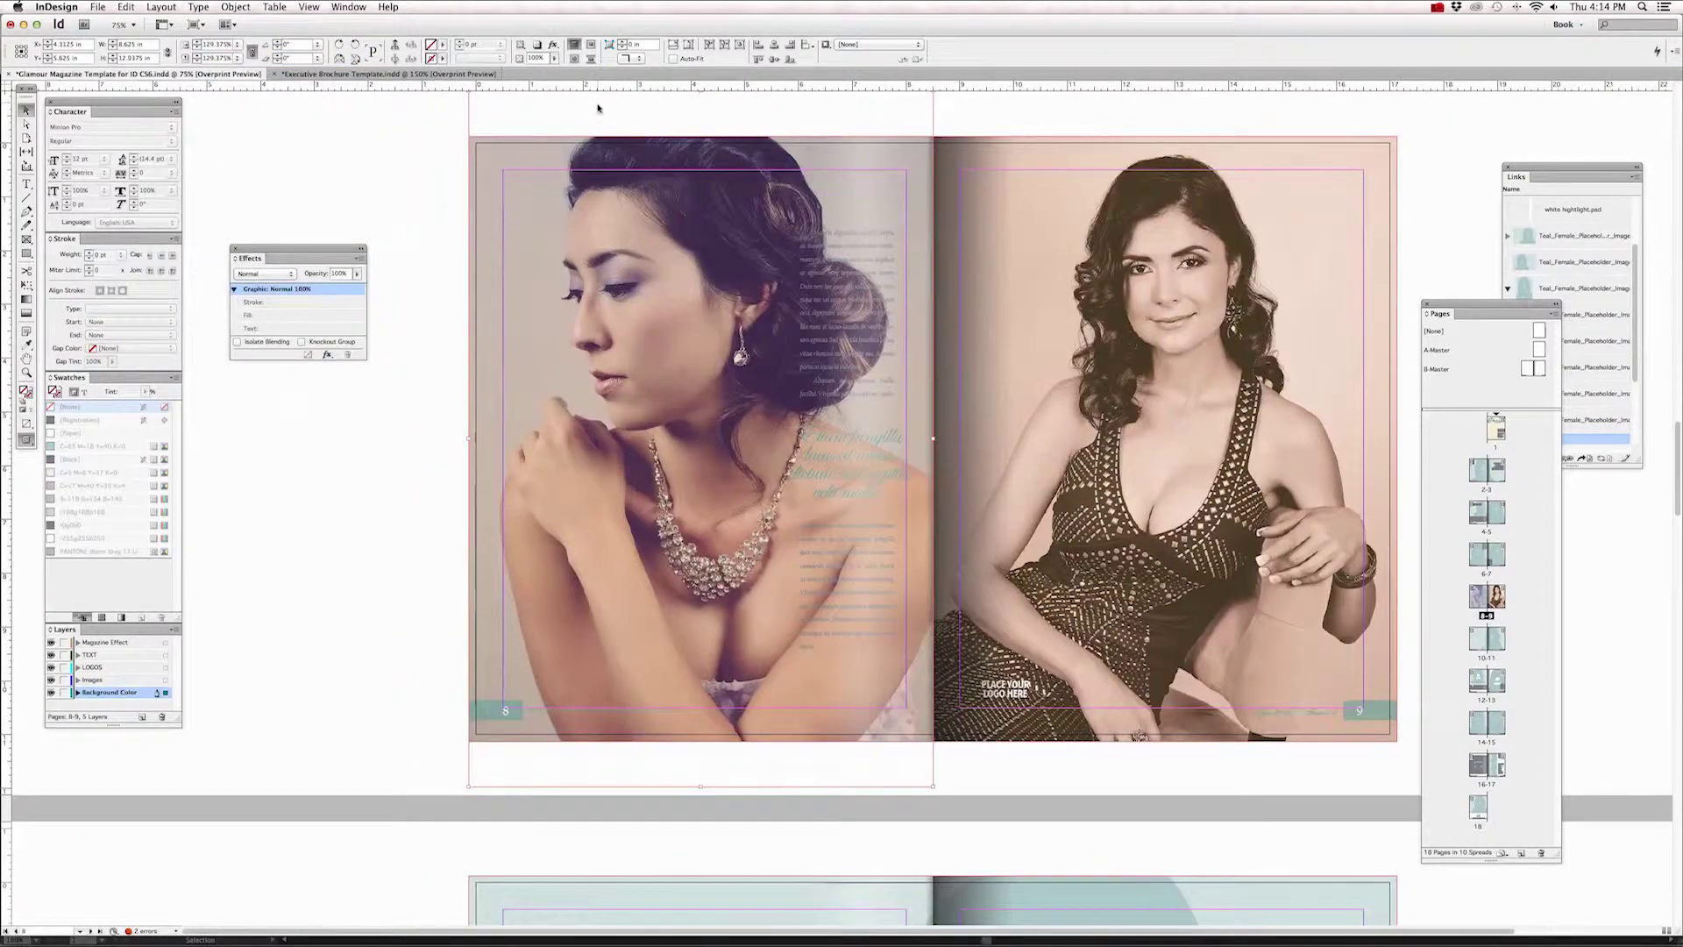
{"action": "left_click", "coordinate": [326, 276]}
{"action": "type", "text": "10"}
{"action": "key", "text": "Return"}
{"action": "left_click", "coordinate": [395, 200]}
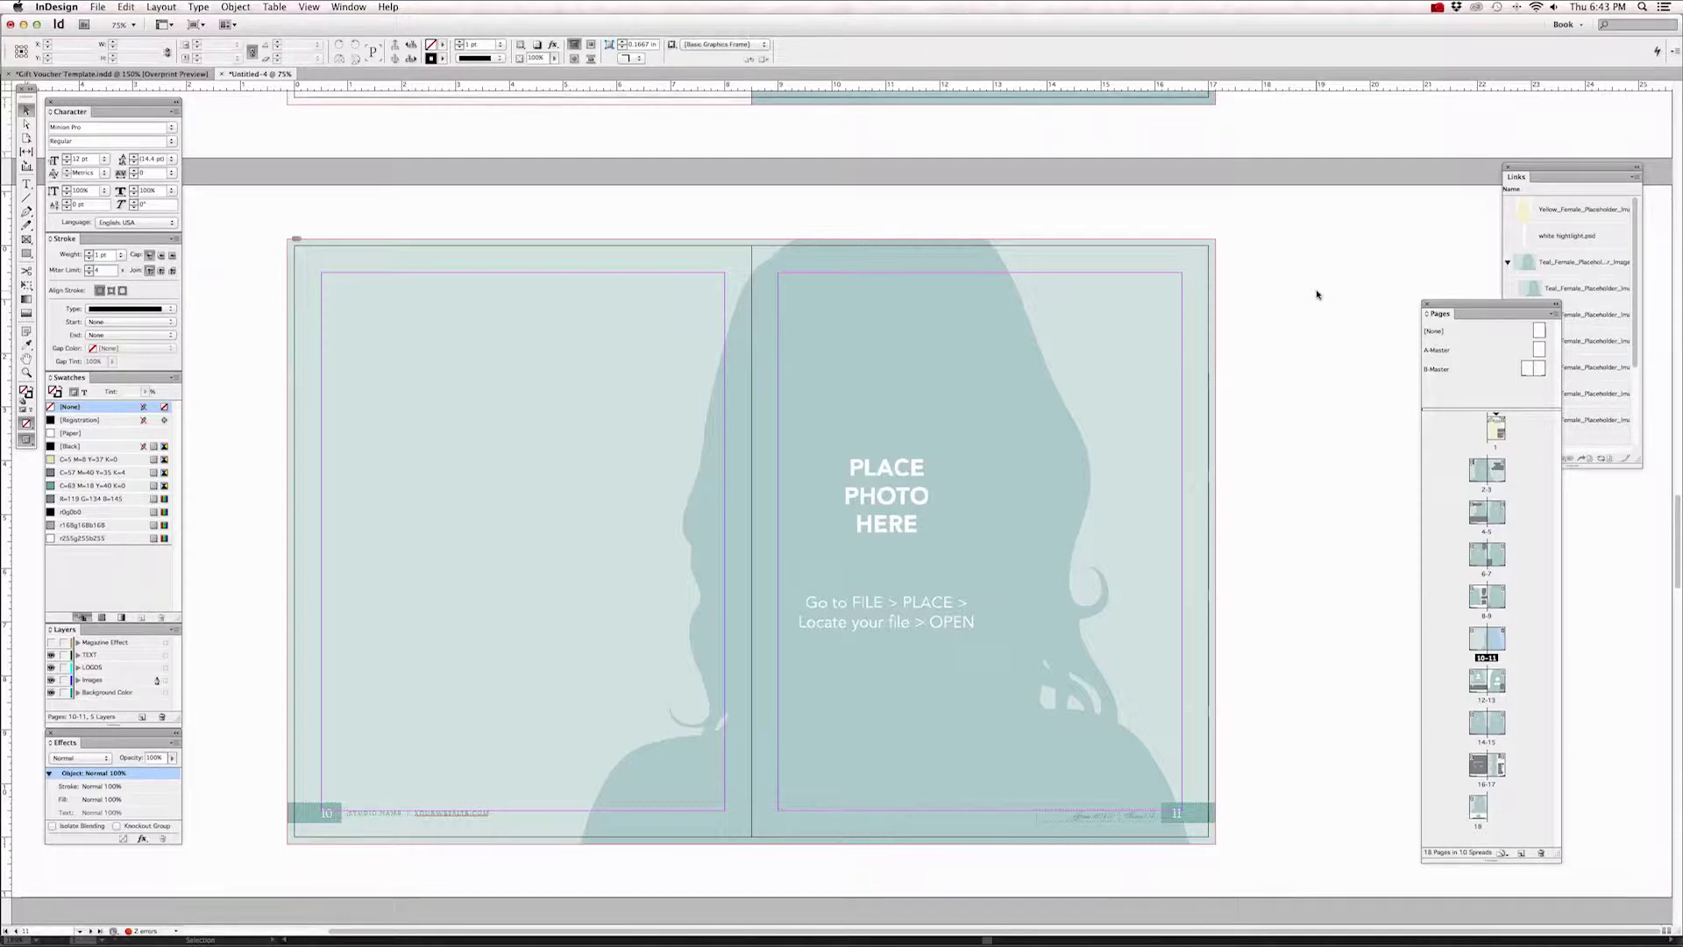
Step: Compare the single-page photo placeholders on pages 6–7 with the placeholder spanning both pages on spread 10–11
{"action": "left_click", "coordinate": [707, 292]}
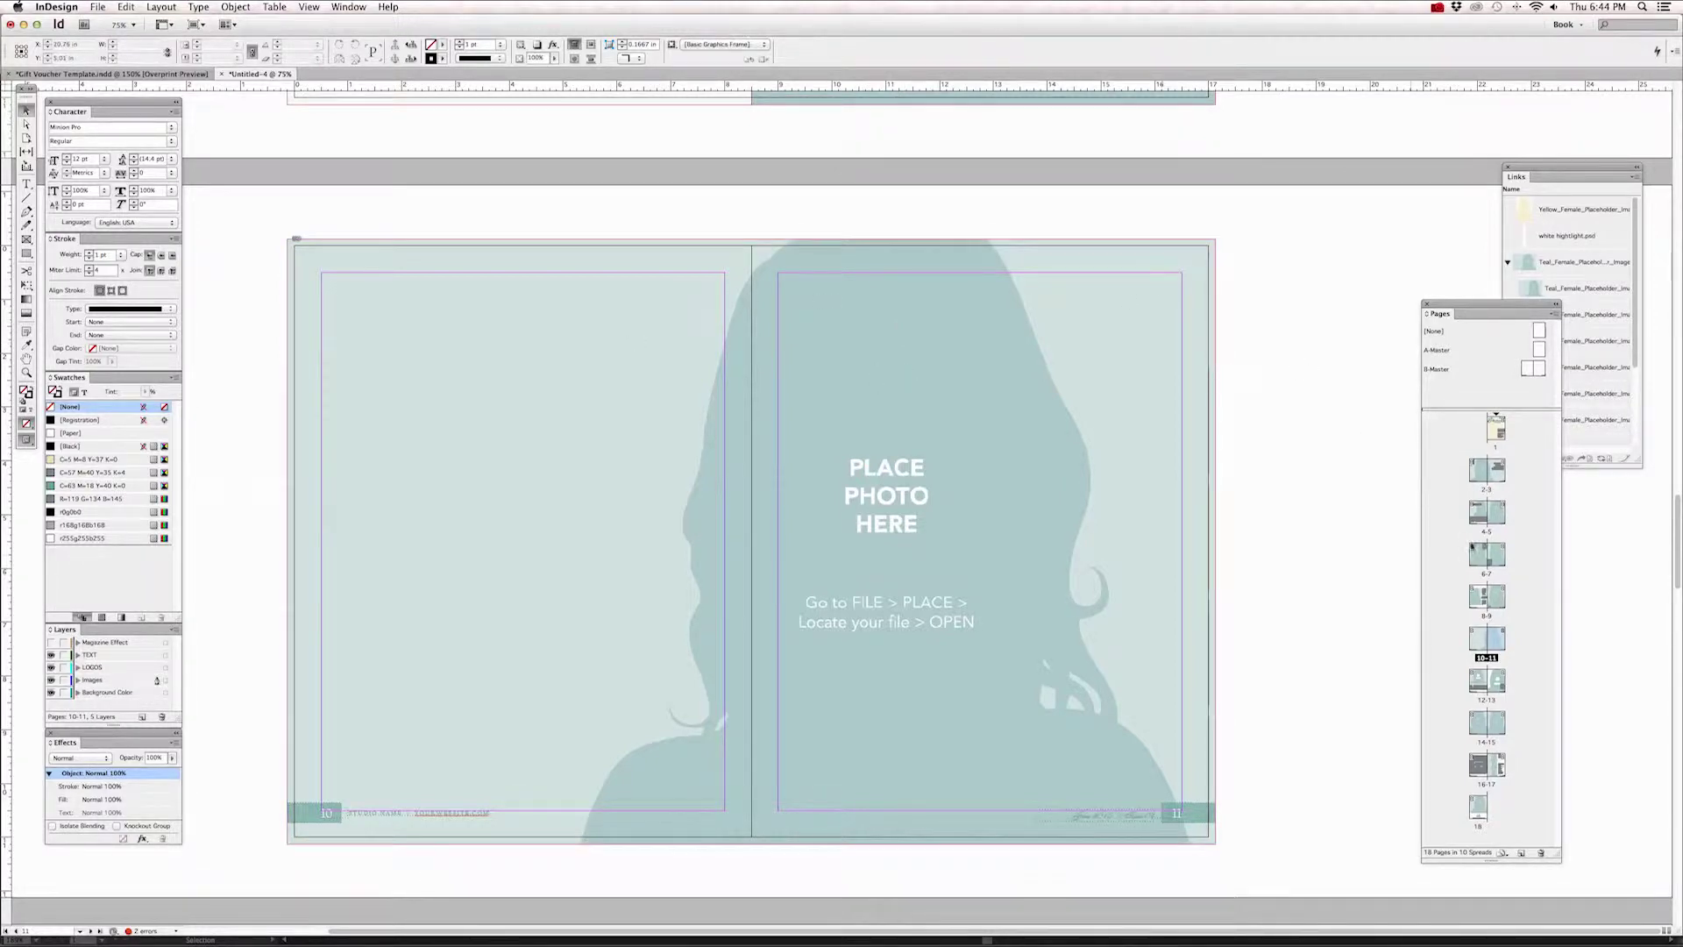
{"action": "double_click", "coordinate": [1498, 561]}
{"action": "left_click", "coordinate": [983, 540]}
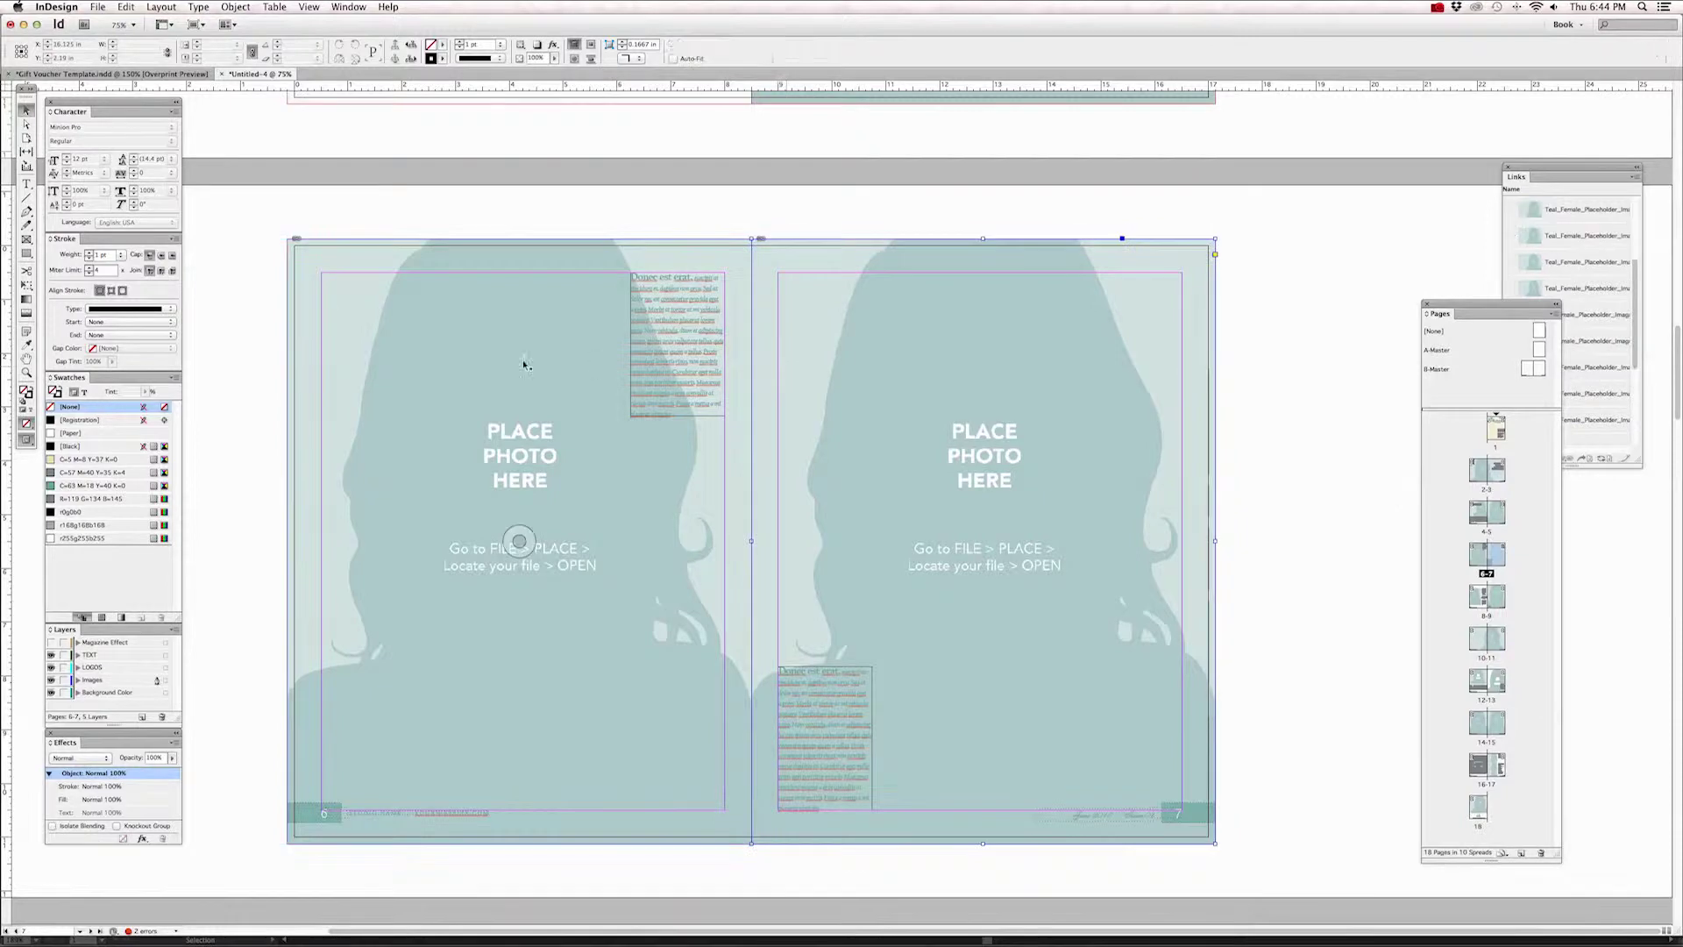
{"action": "left_click", "coordinate": [880, 368]}
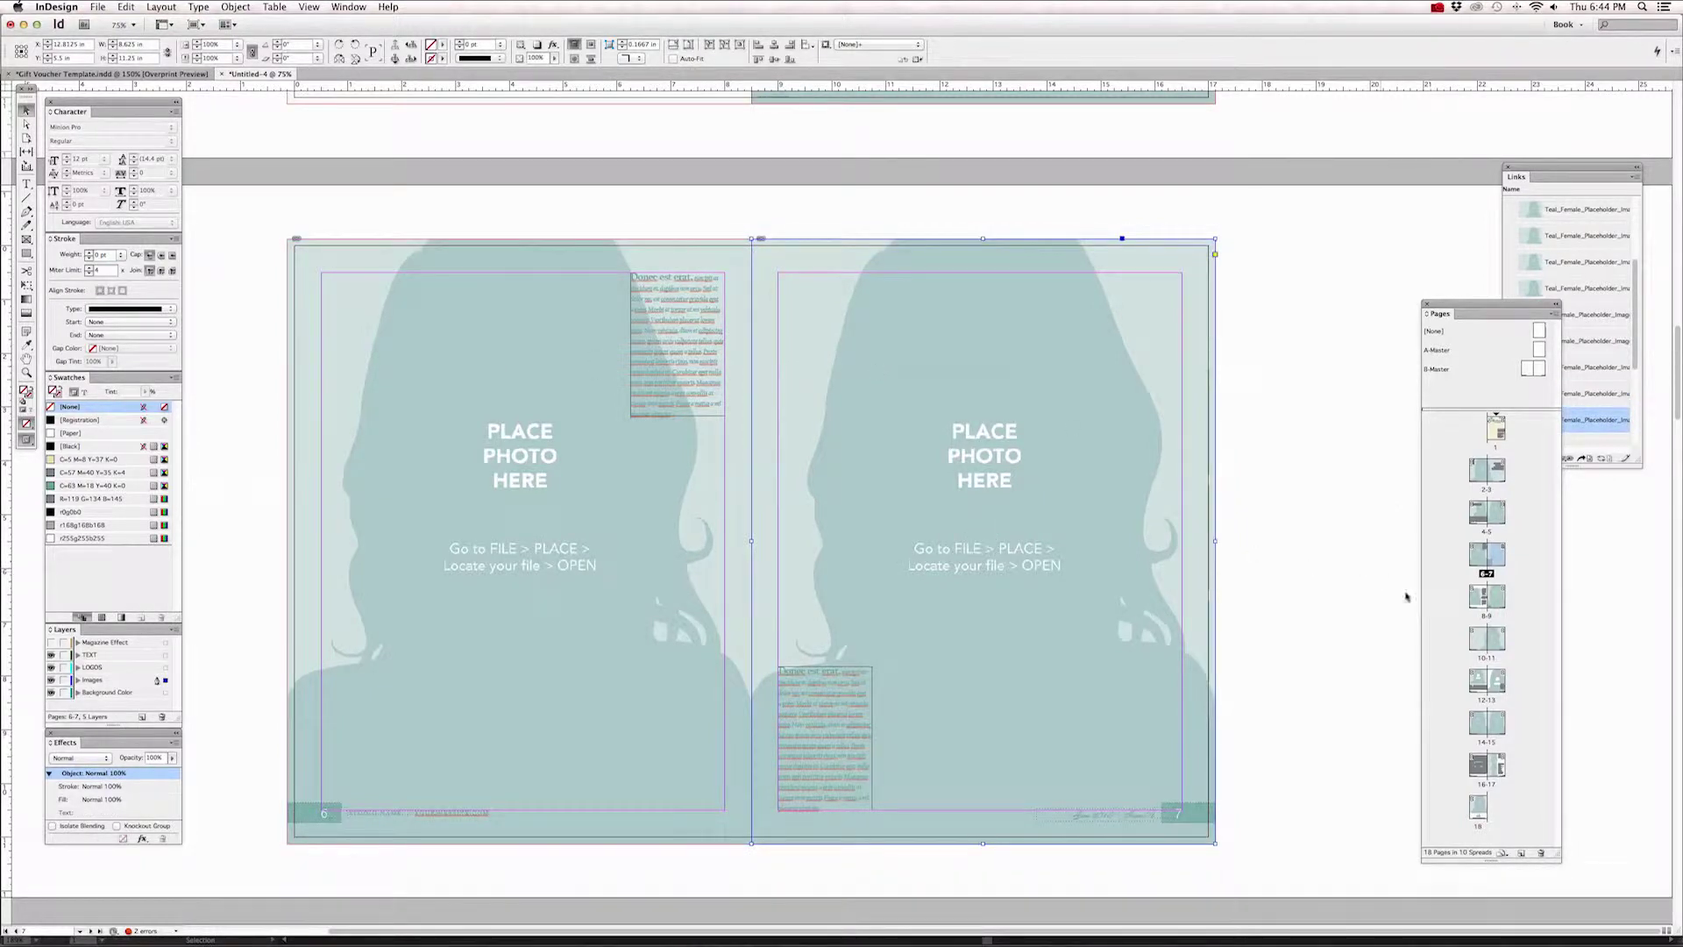
{"action": "double_click", "coordinate": [1482, 644]}
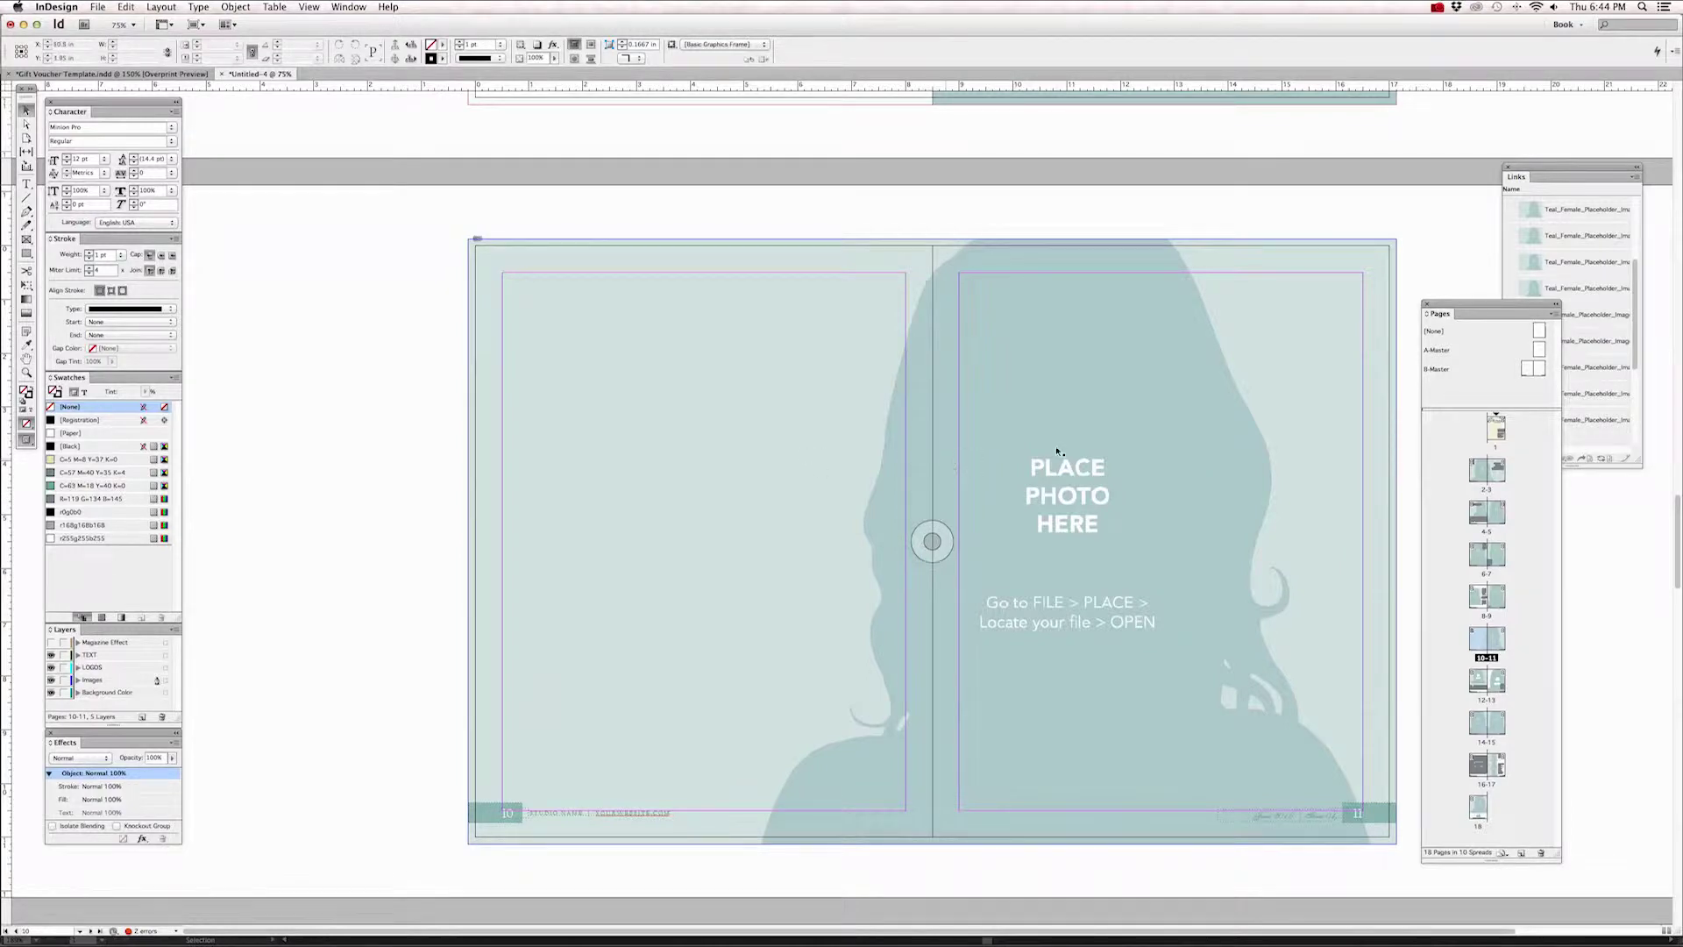
{"action": "scroll", "coordinate": [1056, 445], "scroll_direction": "right", "scroll_amount": 3}
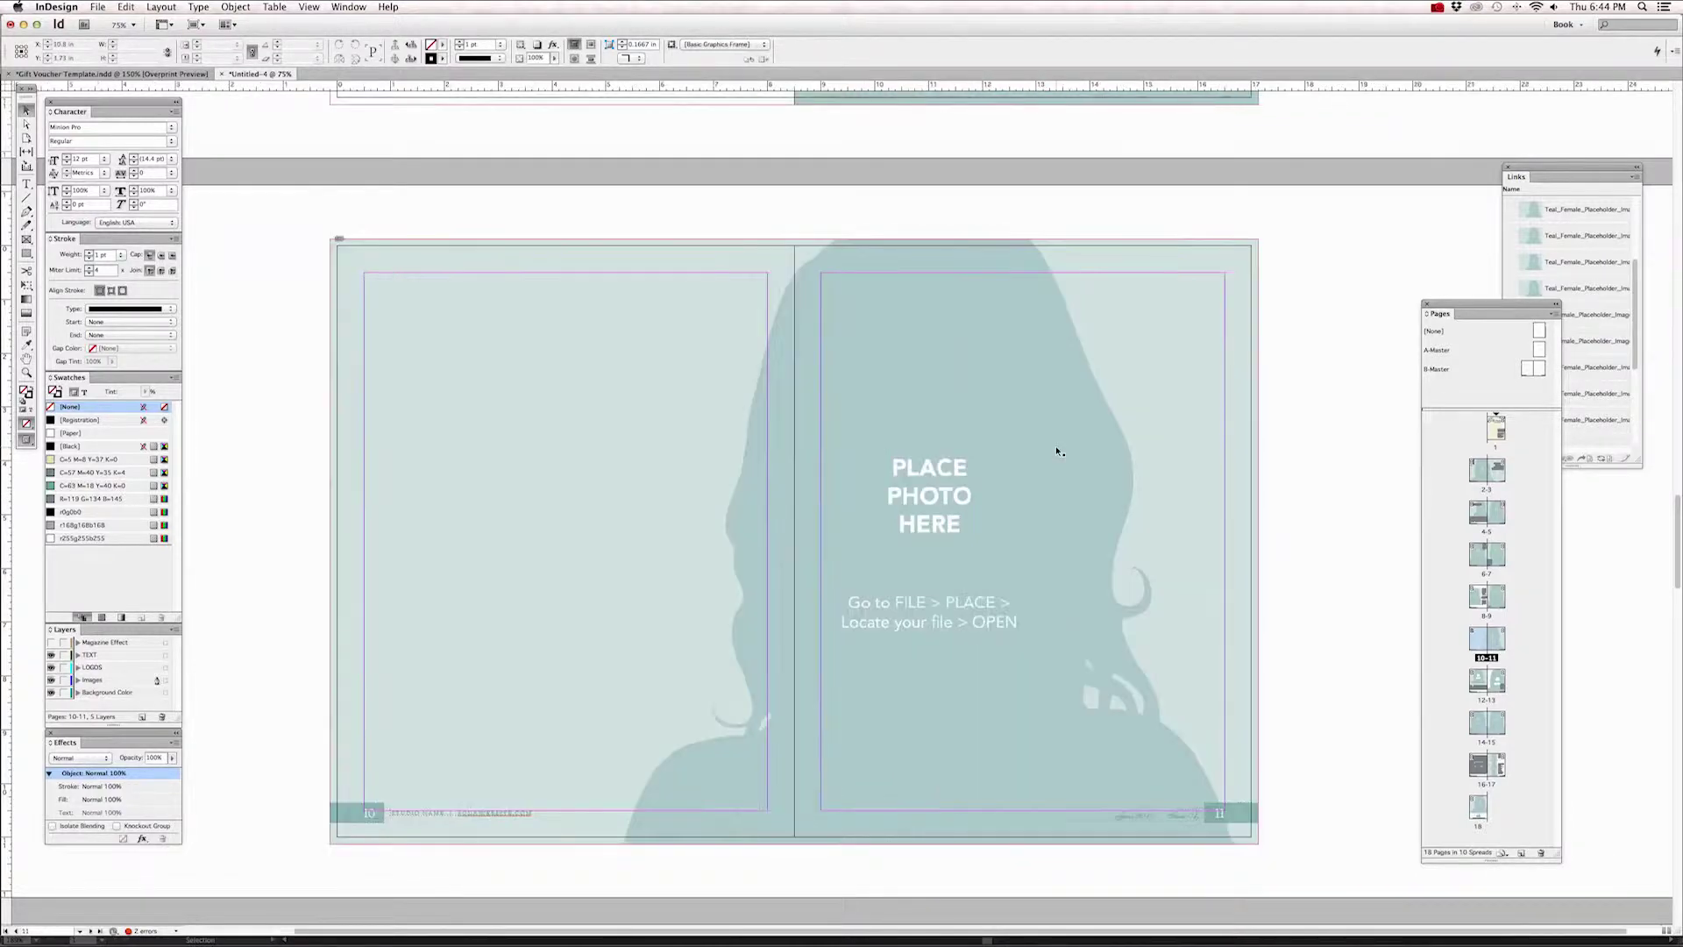
{"action": "left_click", "coordinate": [1059, 448]}
Step: Place IMG_6818.jpg into the two-page photo placeholder on the spread of pages 2–3
{"action": "double_click", "coordinate": [1475, 479]}
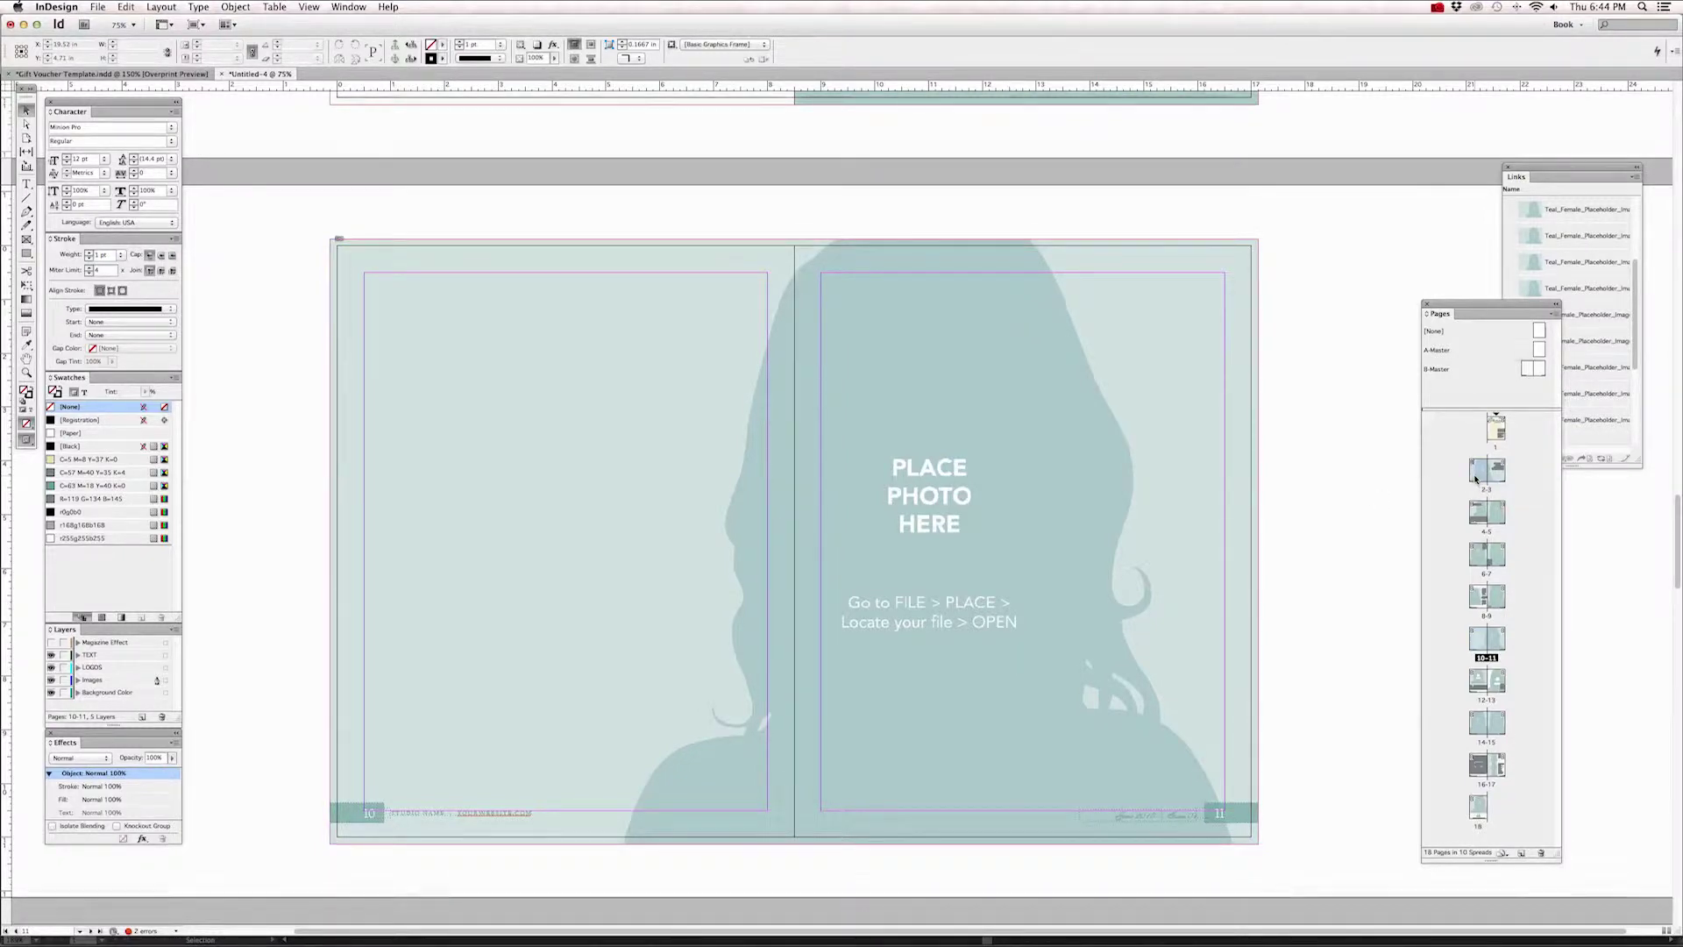
{"action": "scroll", "coordinate": [1298, 455], "scroll_direction": "right", "scroll_amount": 3}
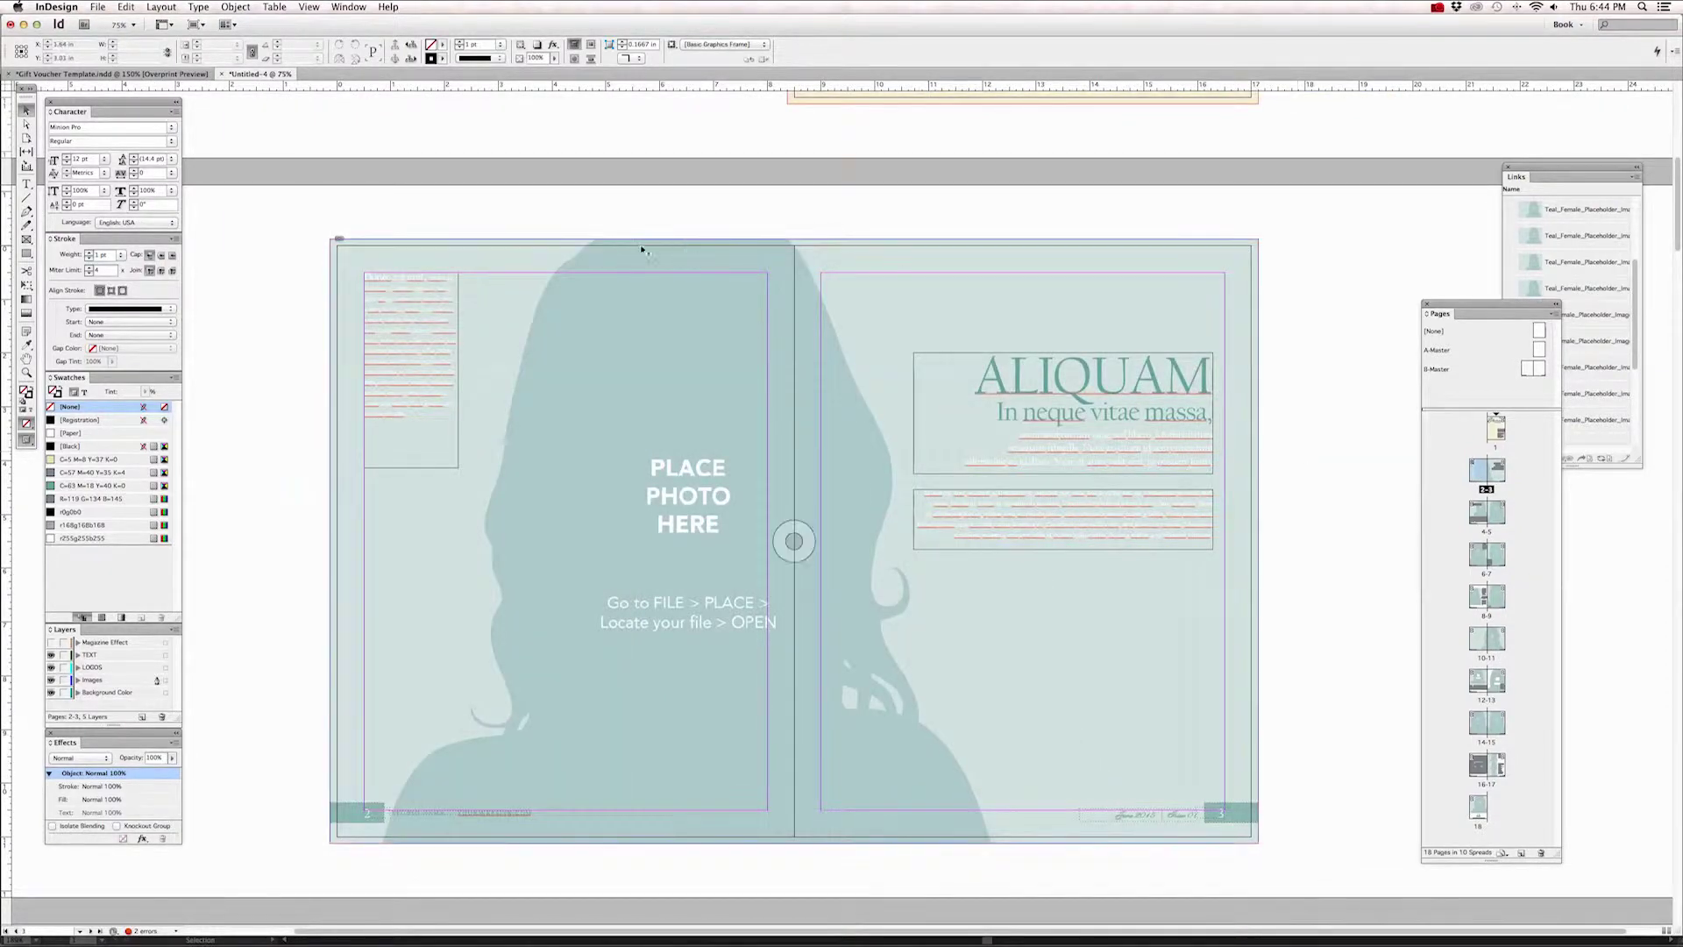
{"action": "left_click", "coordinate": [638, 275]}
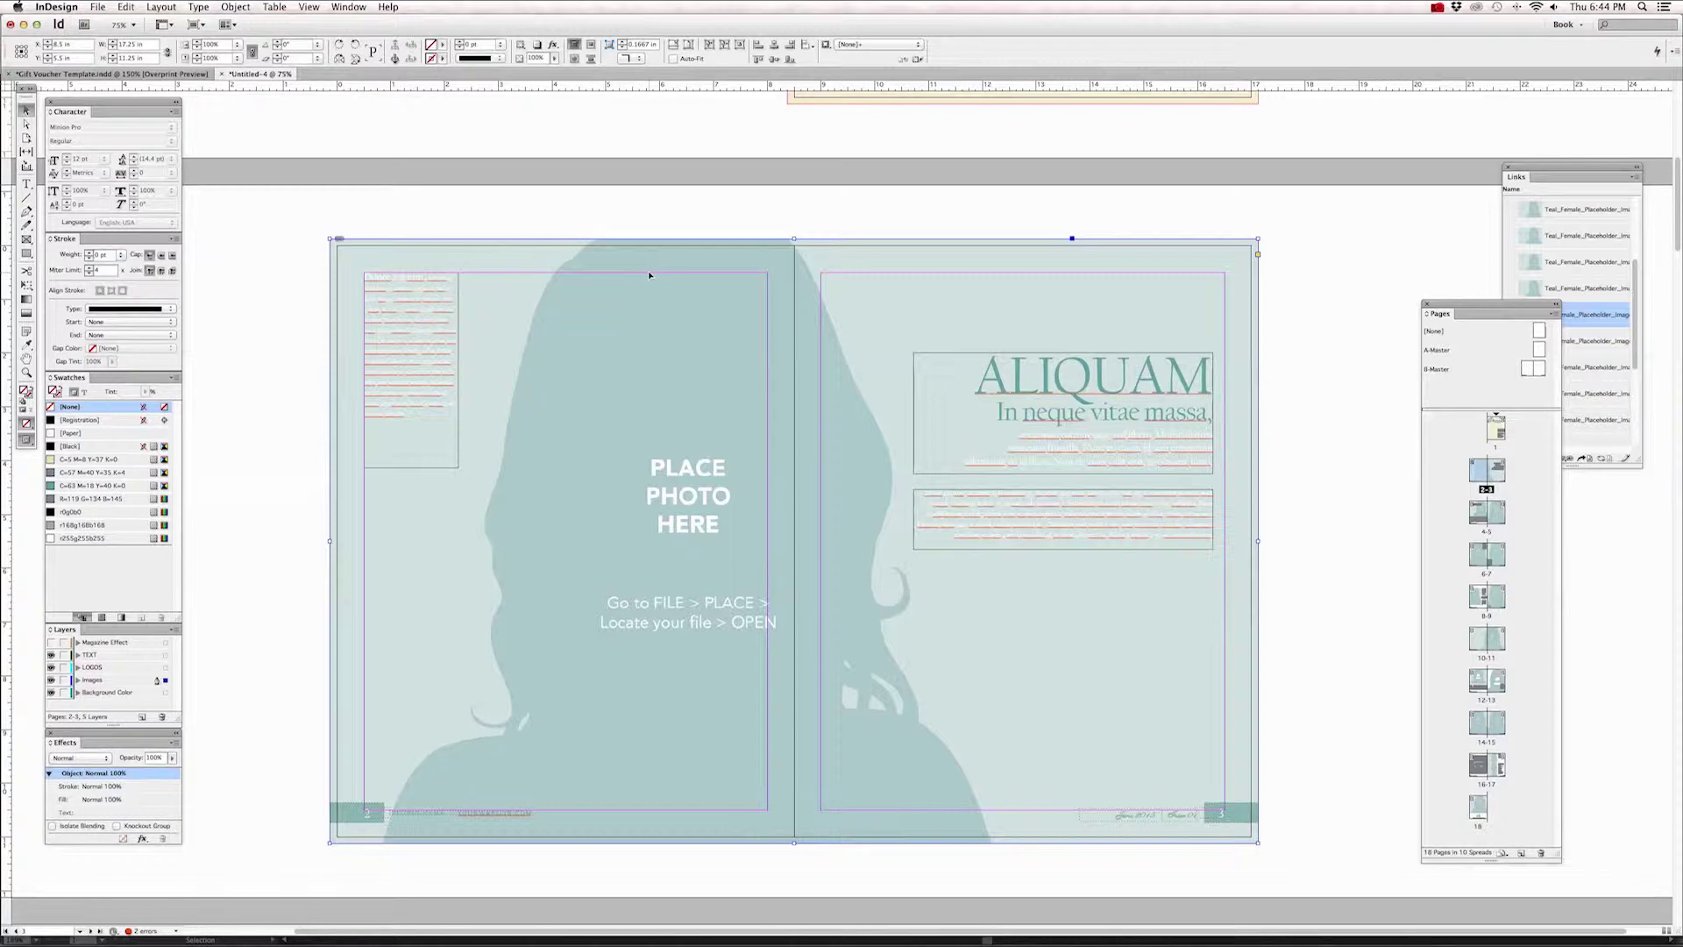
{"action": "left_click", "coordinate": [98, 7]}
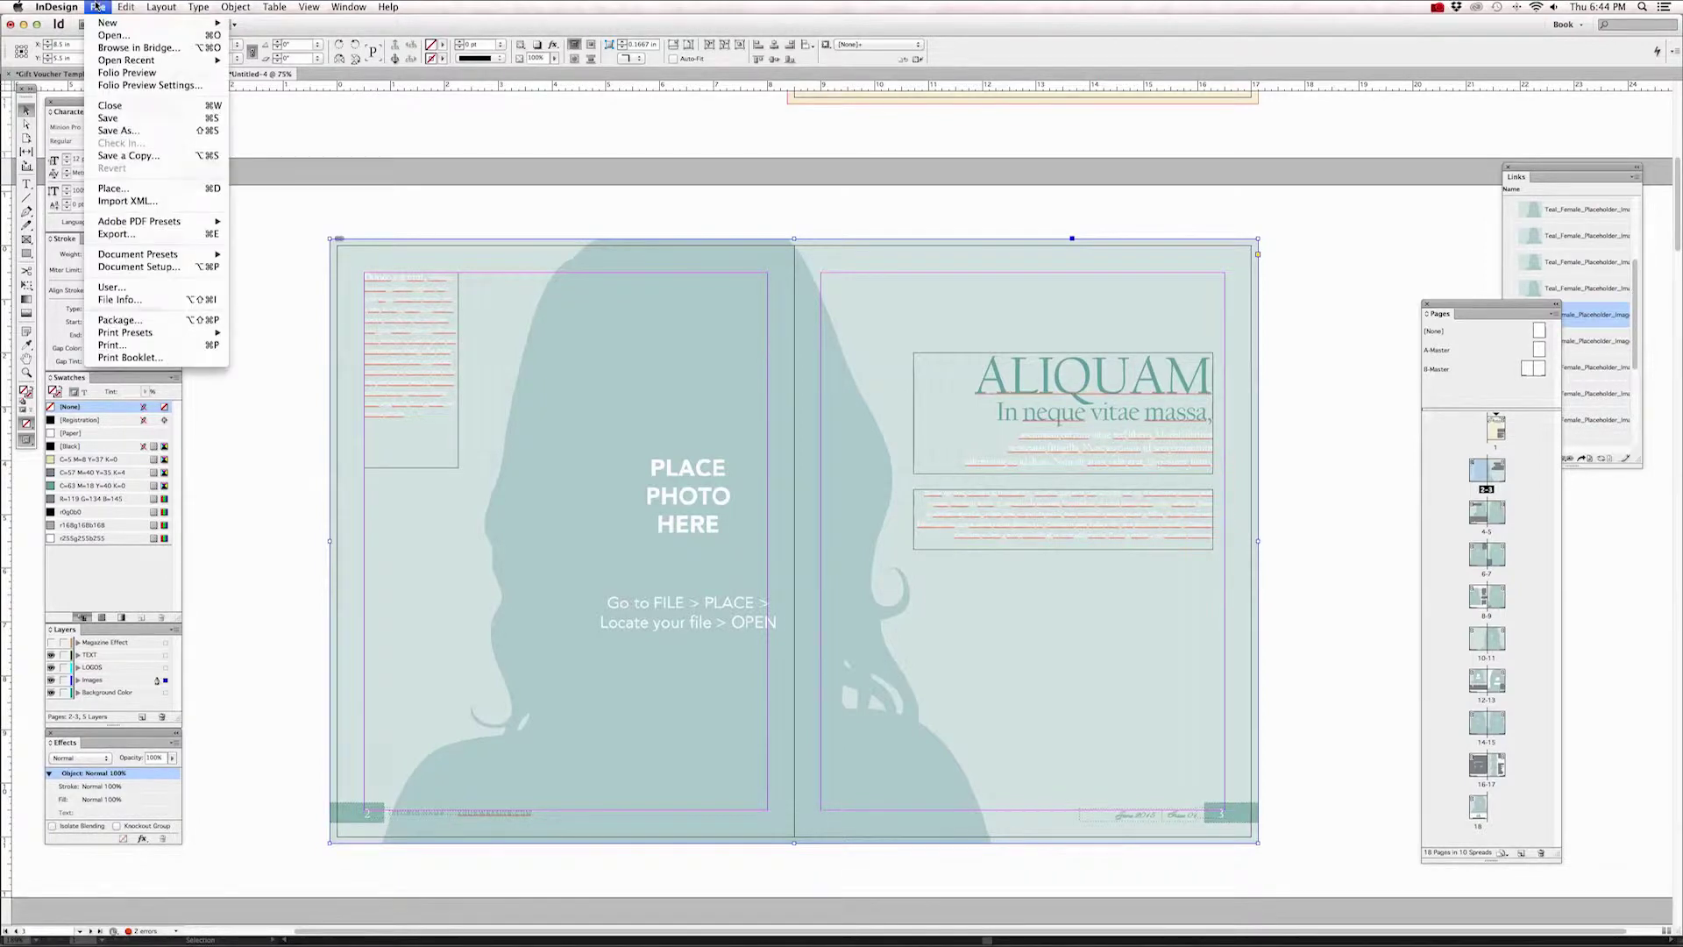
{"action": "left_click", "coordinate": [112, 188]}
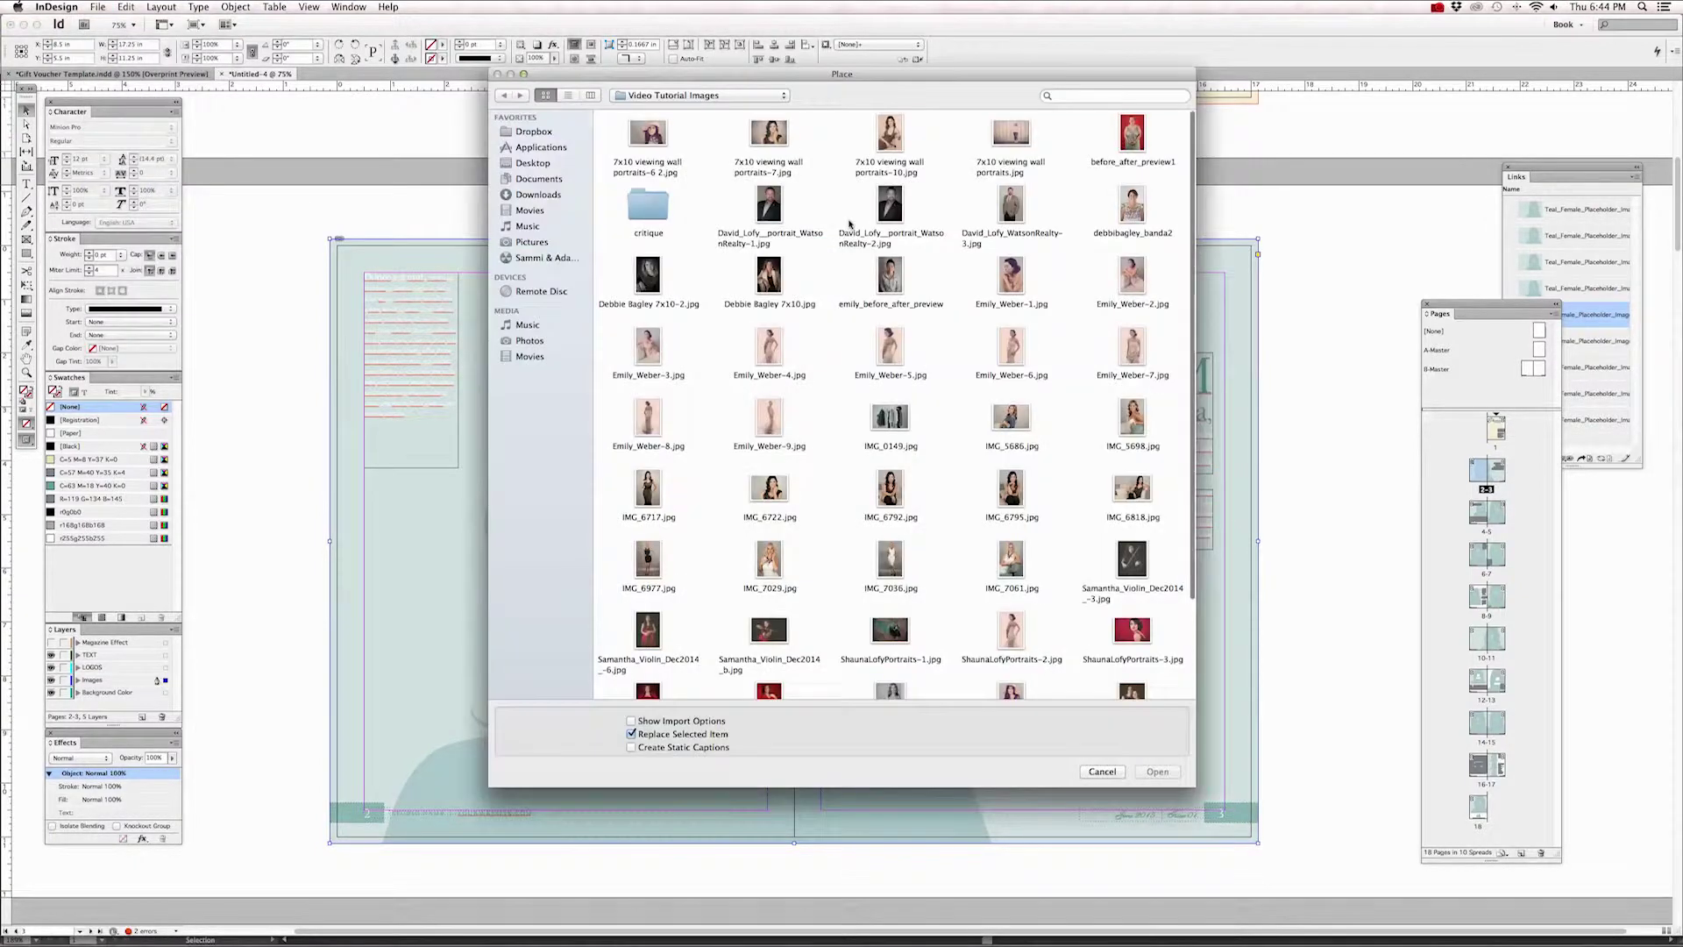
{"action": "scroll", "coordinate": [968, 296], "scroll_direction": "down", "scroll_amount": 1}
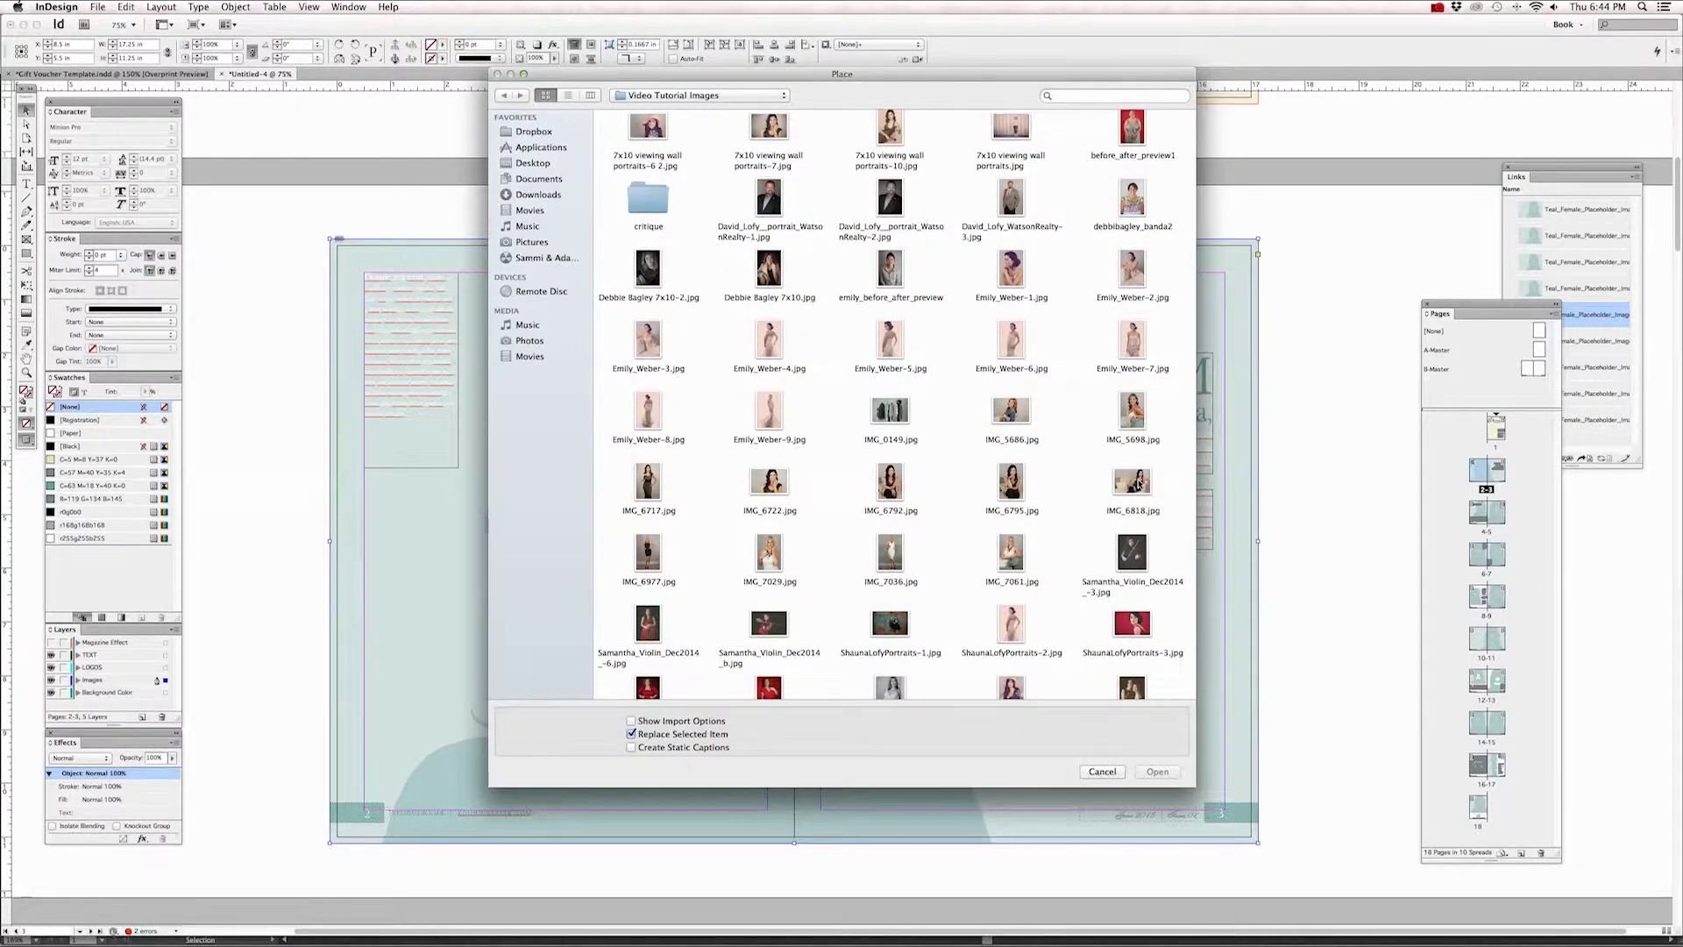
{"action": "scroll", "coordinate": [1135, 485], "scroll_direction": "down", "scroll_amount": 1}
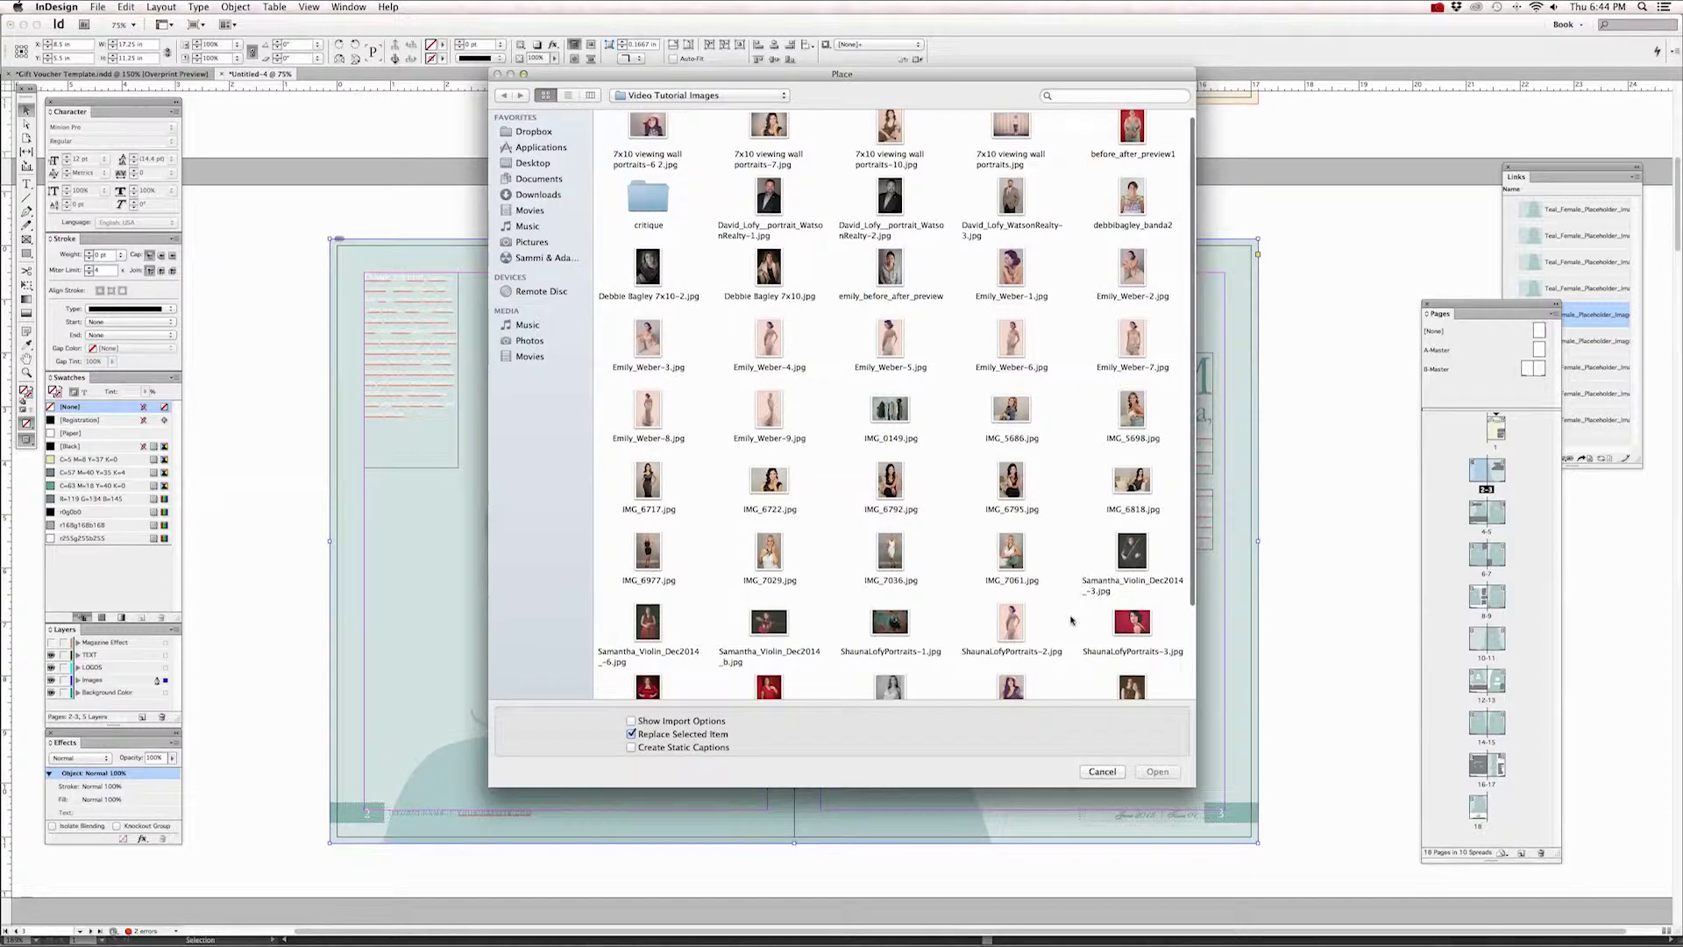
{"action": "double_click", "coordinate": [1132, 487]}
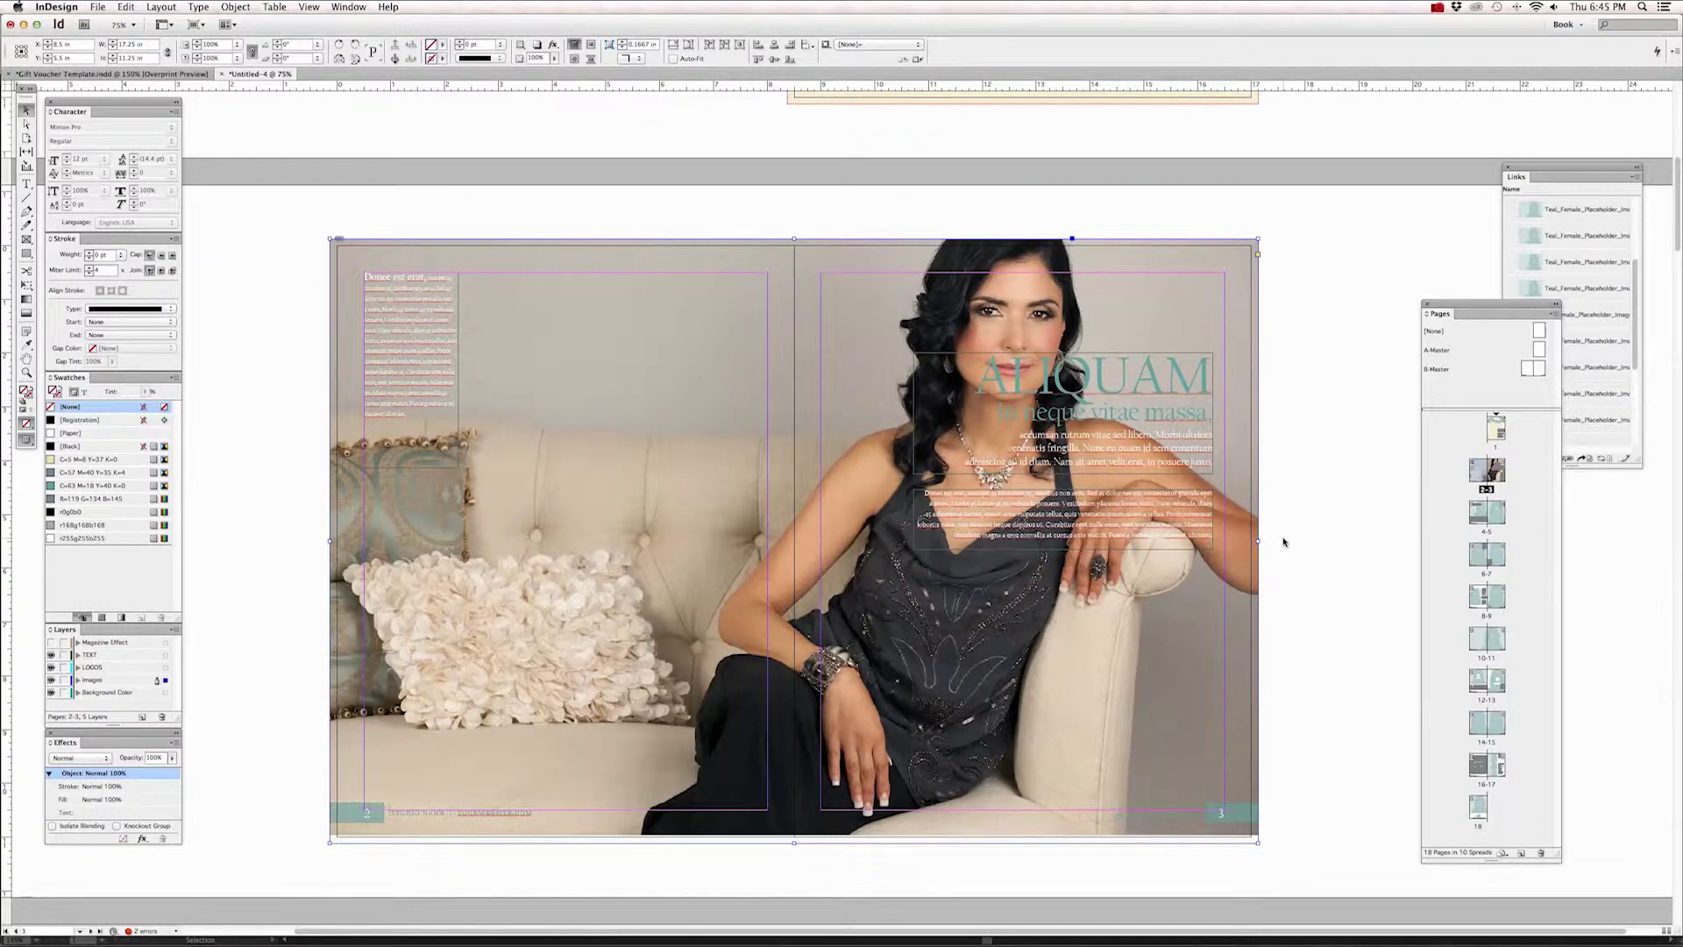
Step: Fit the placed photo on pages 2–3 with Fill Frame Proportionally
{"action": "scroll", "coordinate": [789, 539], "scroll_direction": "right", "scroll_amount": 2}
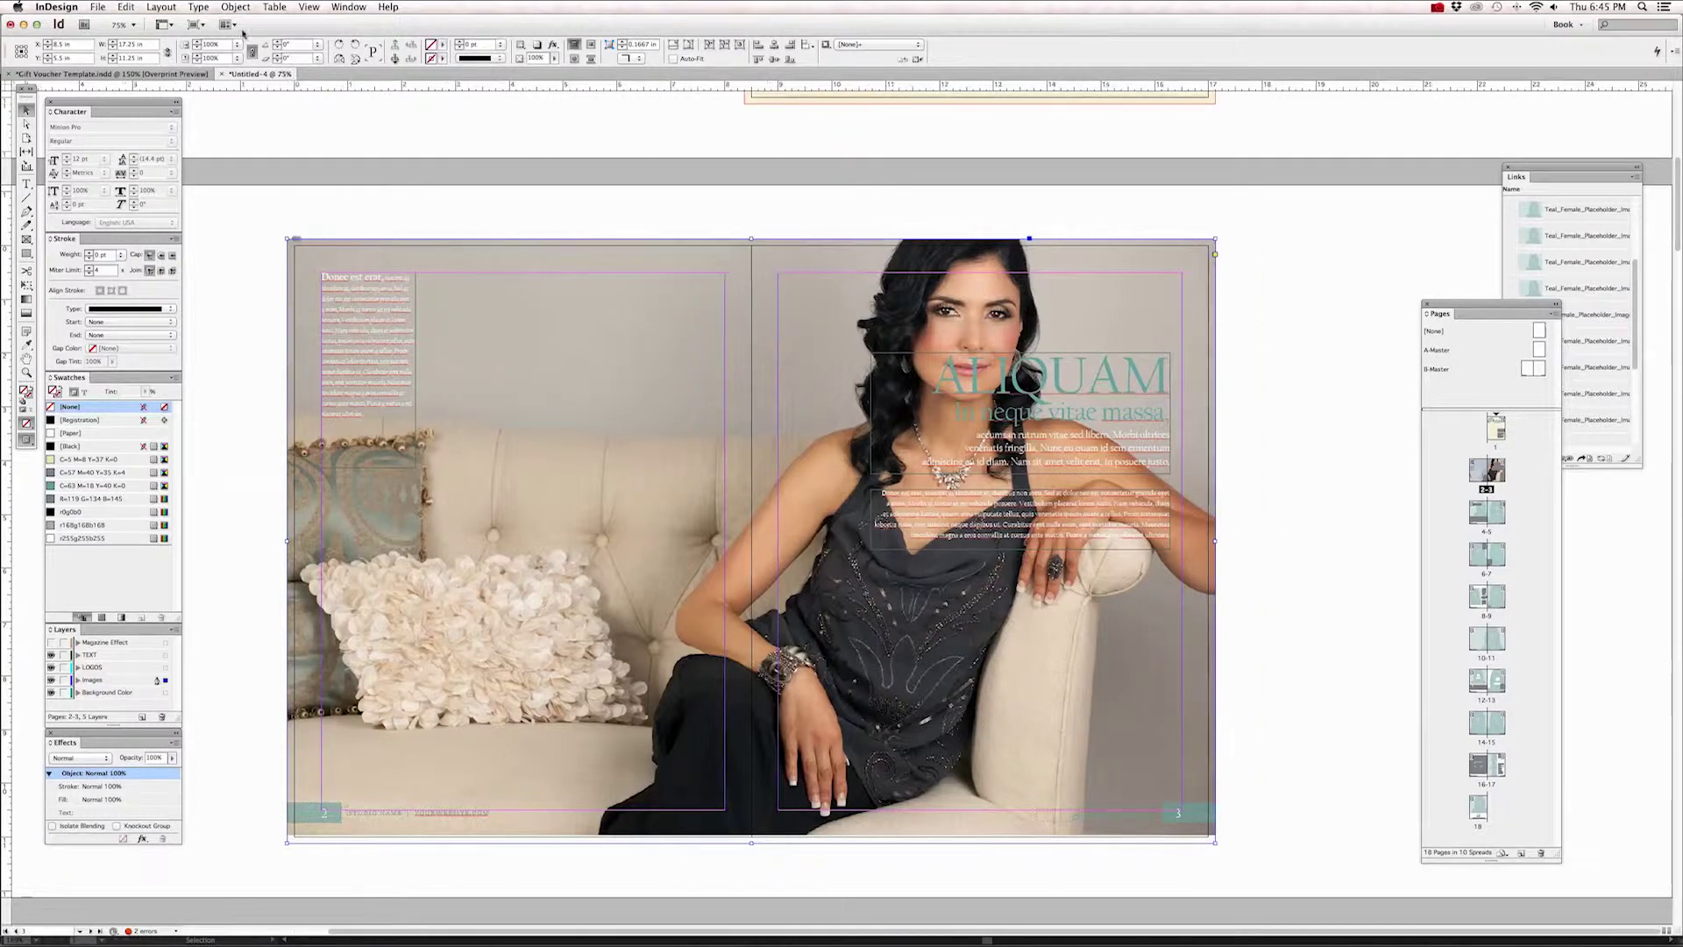
{"action": "left_click", "coordinate": [235, 7]}
{"action": "mouse_move", "coordinate": [275, 217]}
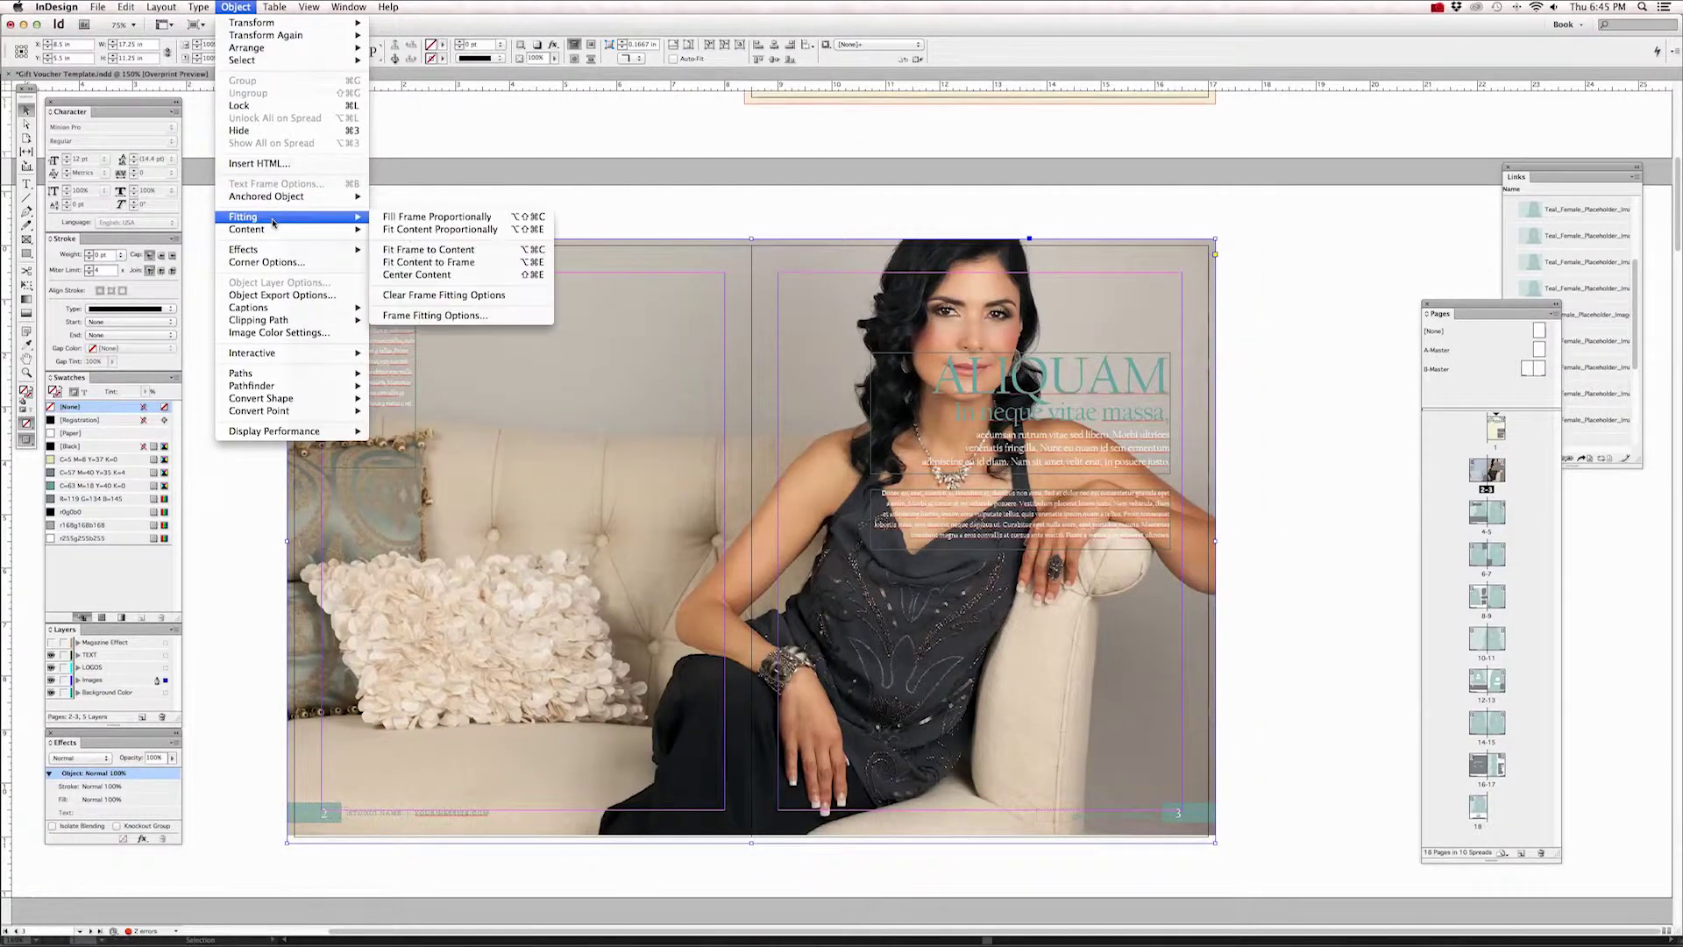
{"action": "left_click", "coordinate": [445, 221]}
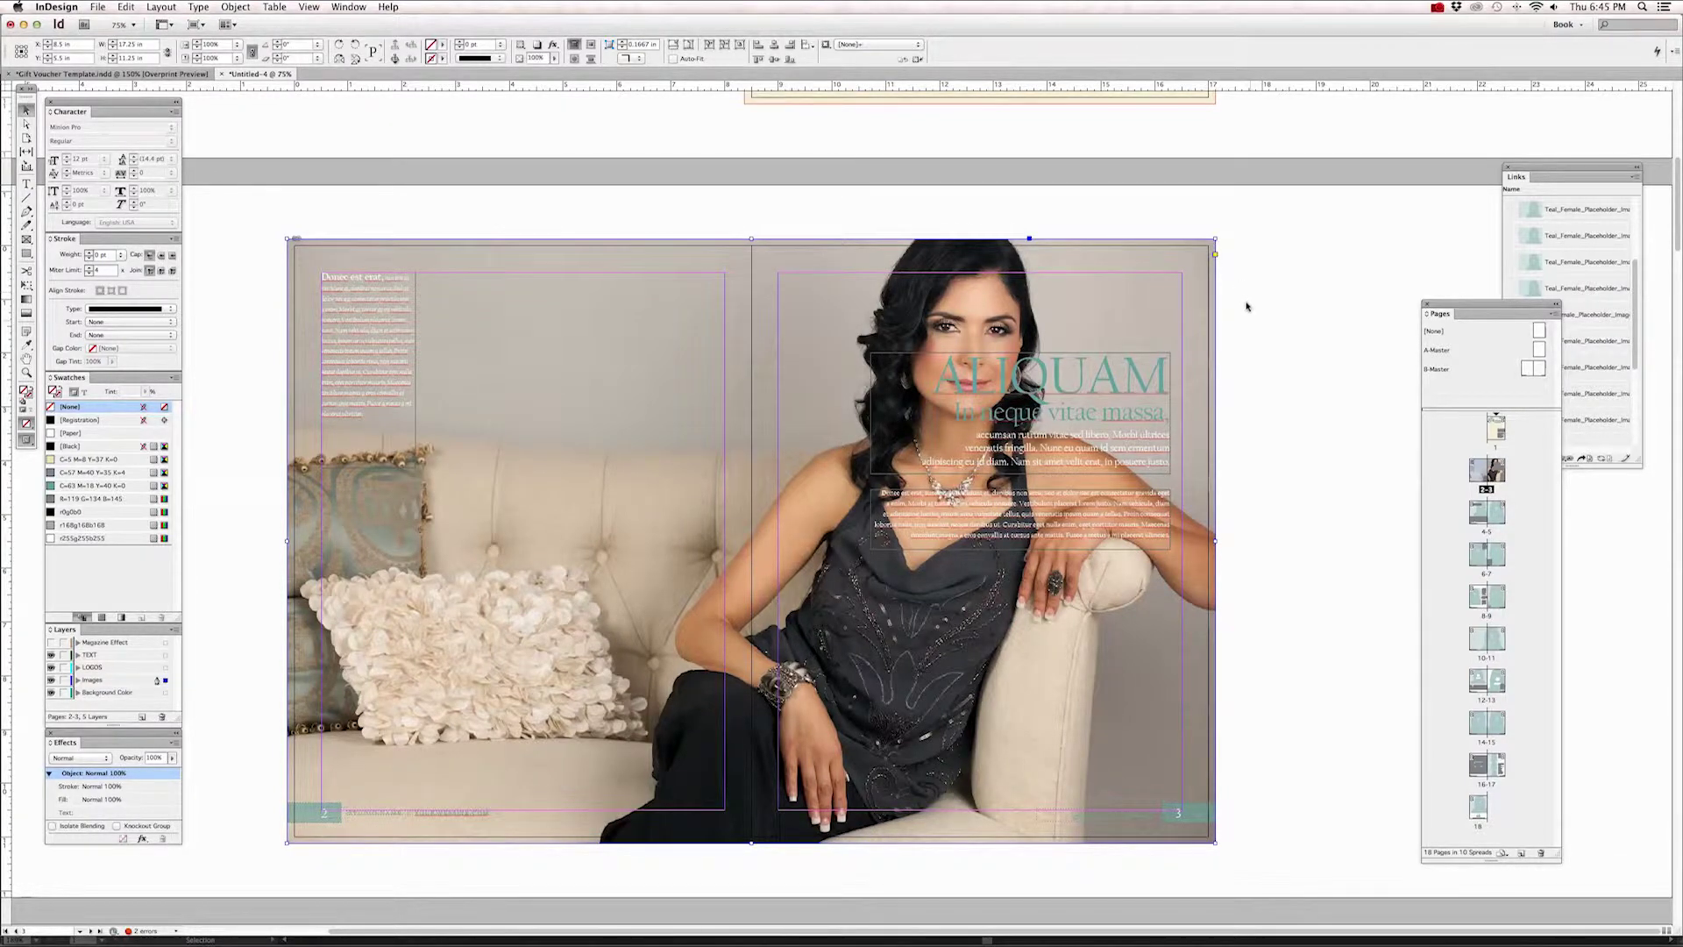
Step: Move the ALIQUAM headline frame and the text frame beneath it together below the woman's face, against page 3's outer margin, and deselect them
{"action": "left_click", "coordinate": [1080, 377]}
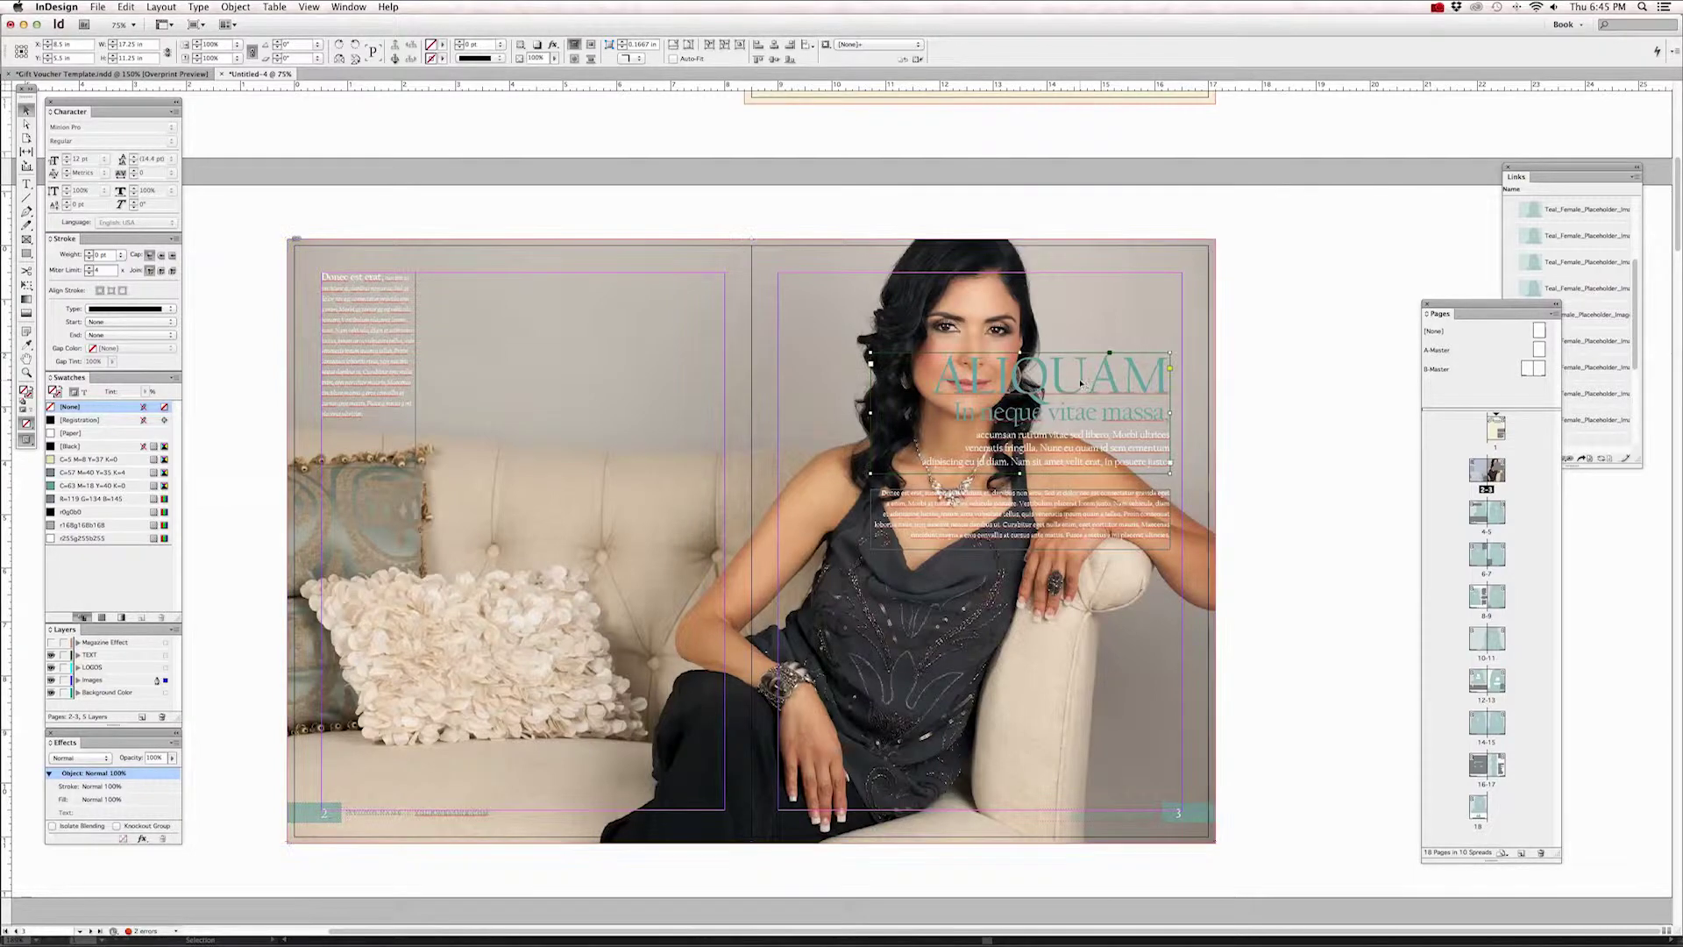
{"action": "left_click", "coordinate": [1095, 505], "text": "shift"}
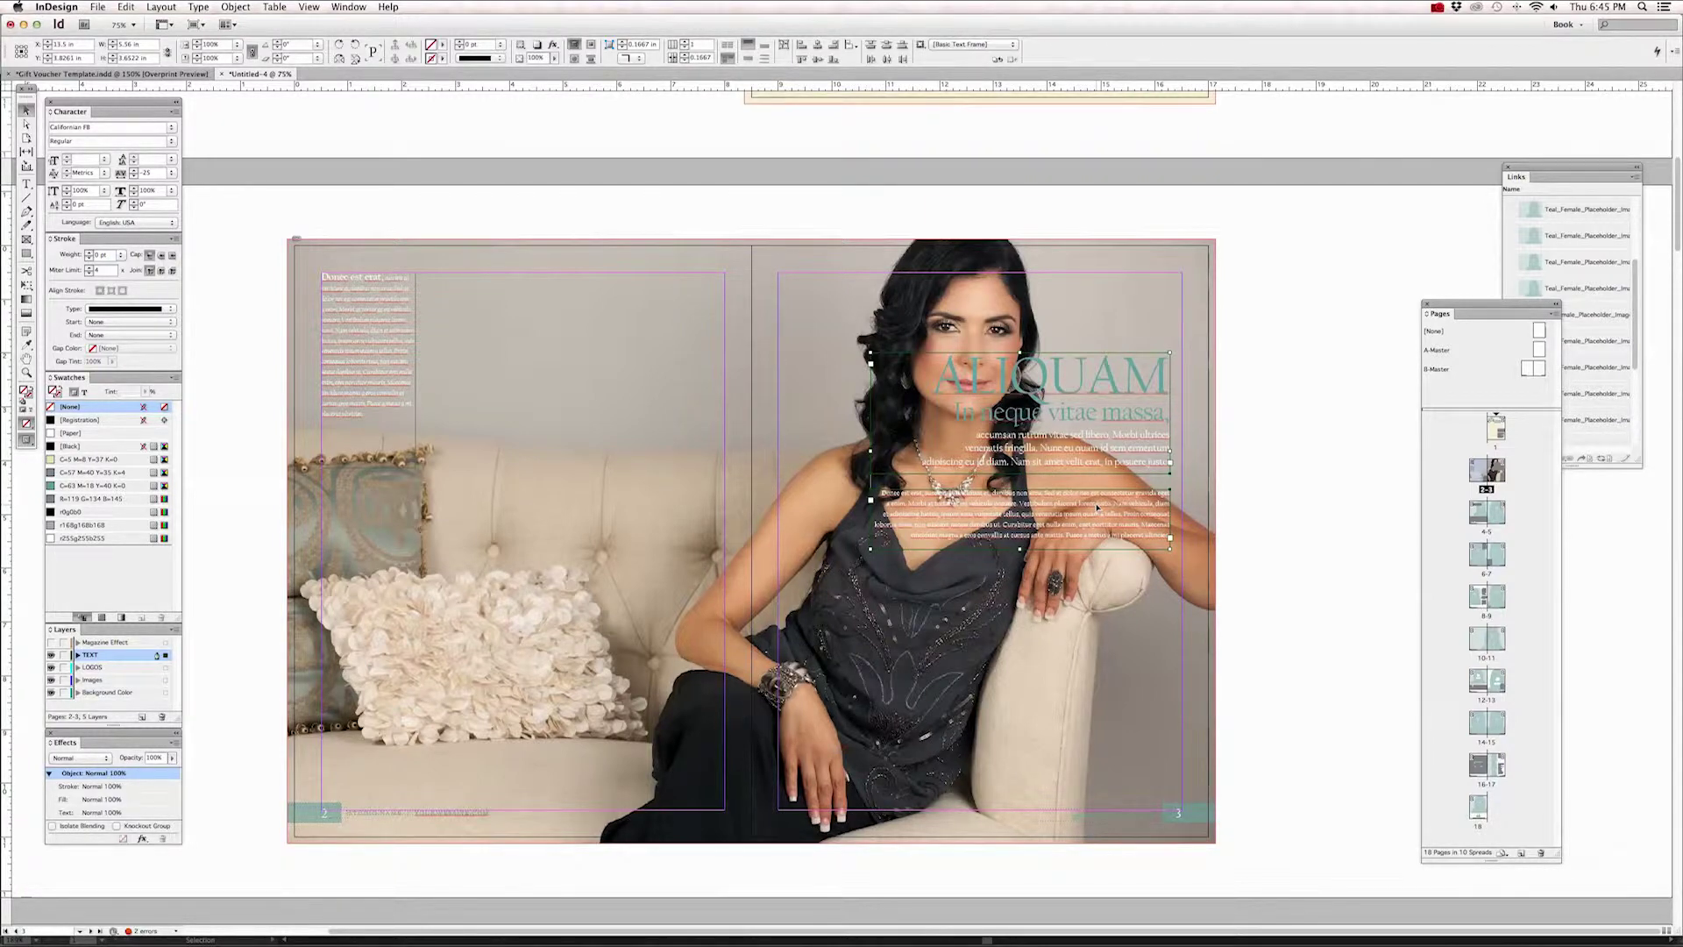
{"action": "left_click_drag", "start_coordinate": [1097, 507], "coordinate": [1135, 651]}
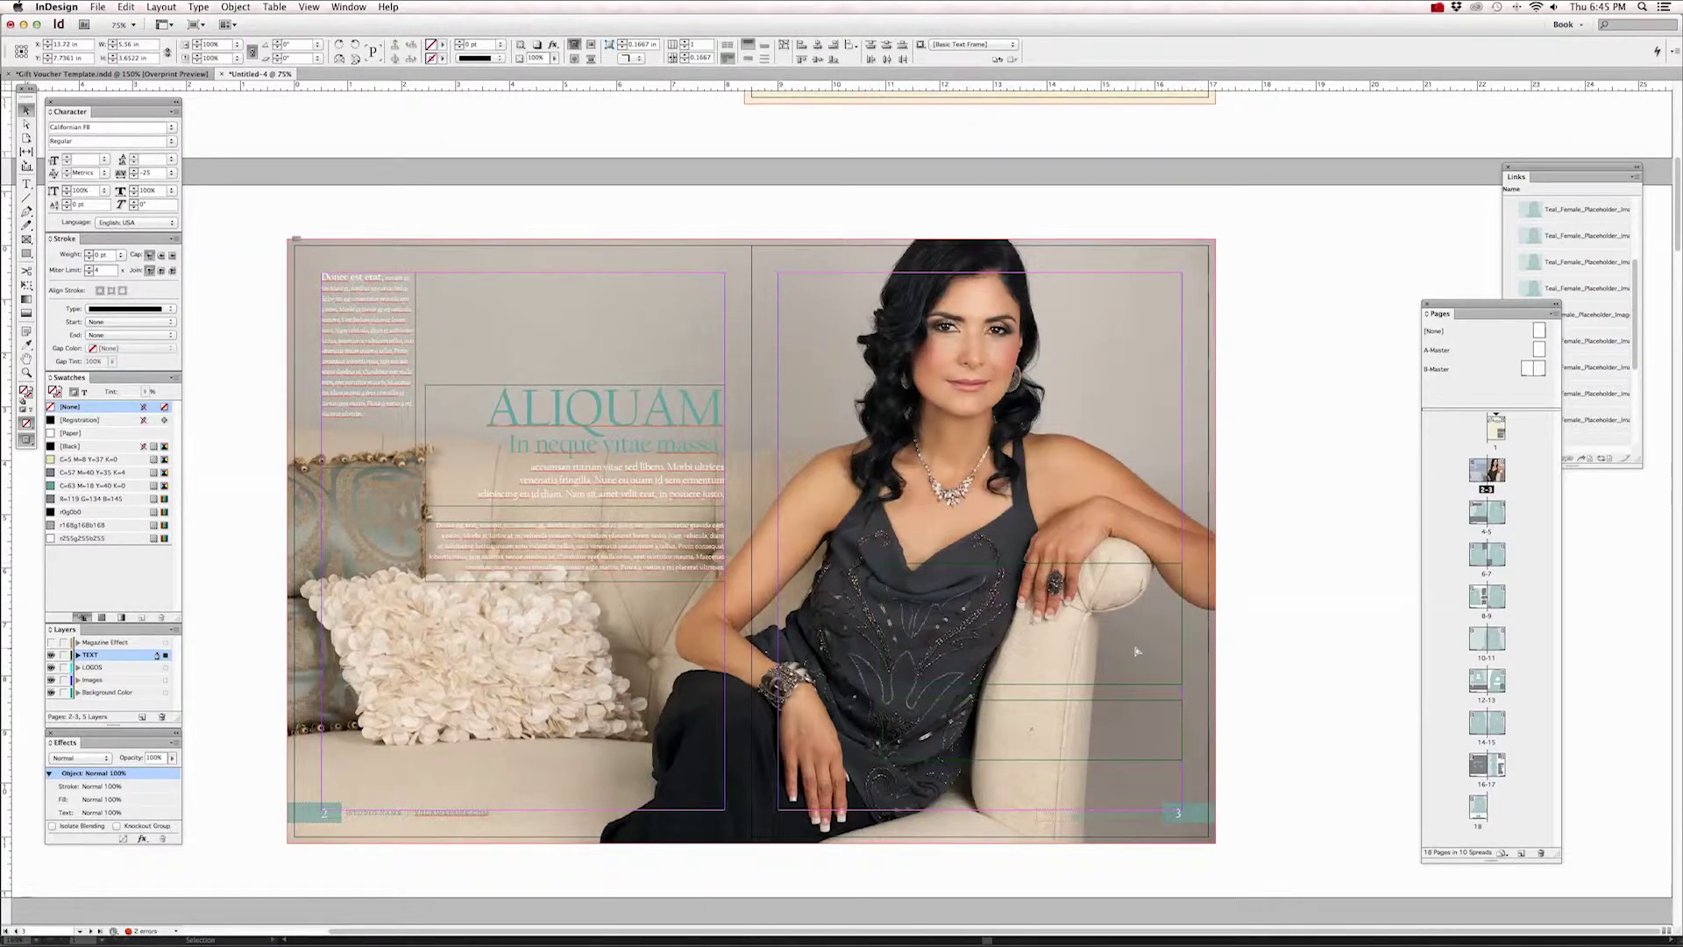
{"action": "left_click", "coordinate": [1288, 527]}
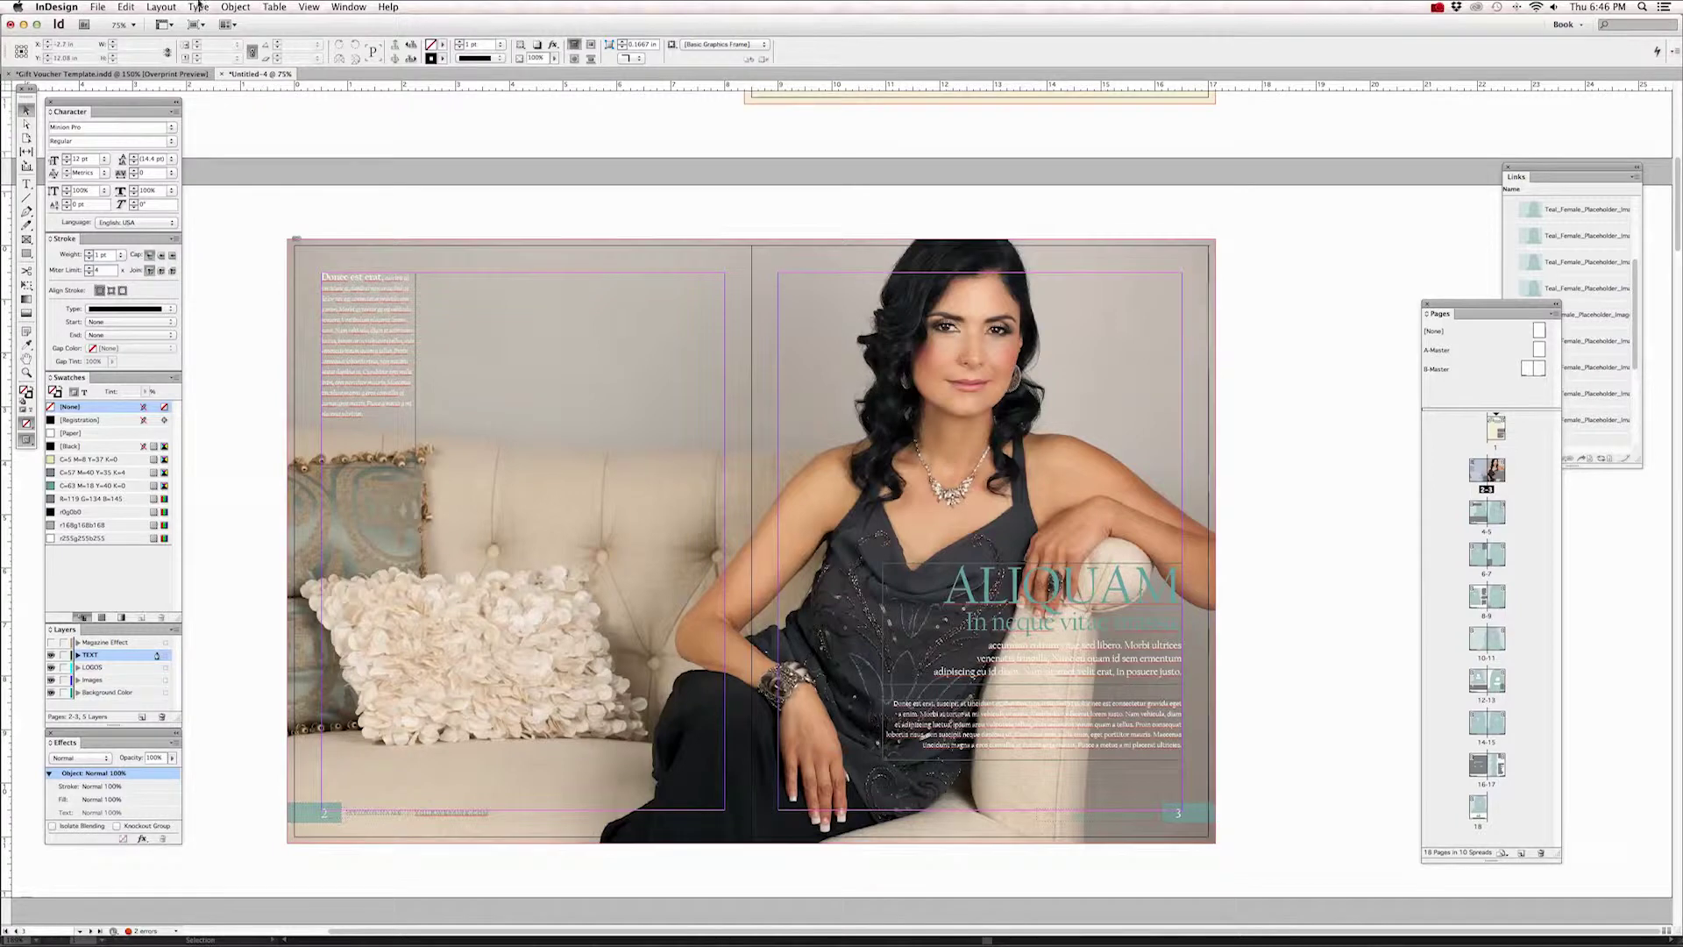
Step: Relink the two-page photo on pages 2–3 to the horizontal red-background portrait of the woman in the sequined dress
{"action": "left_click", "coordinate": [636, 254]}
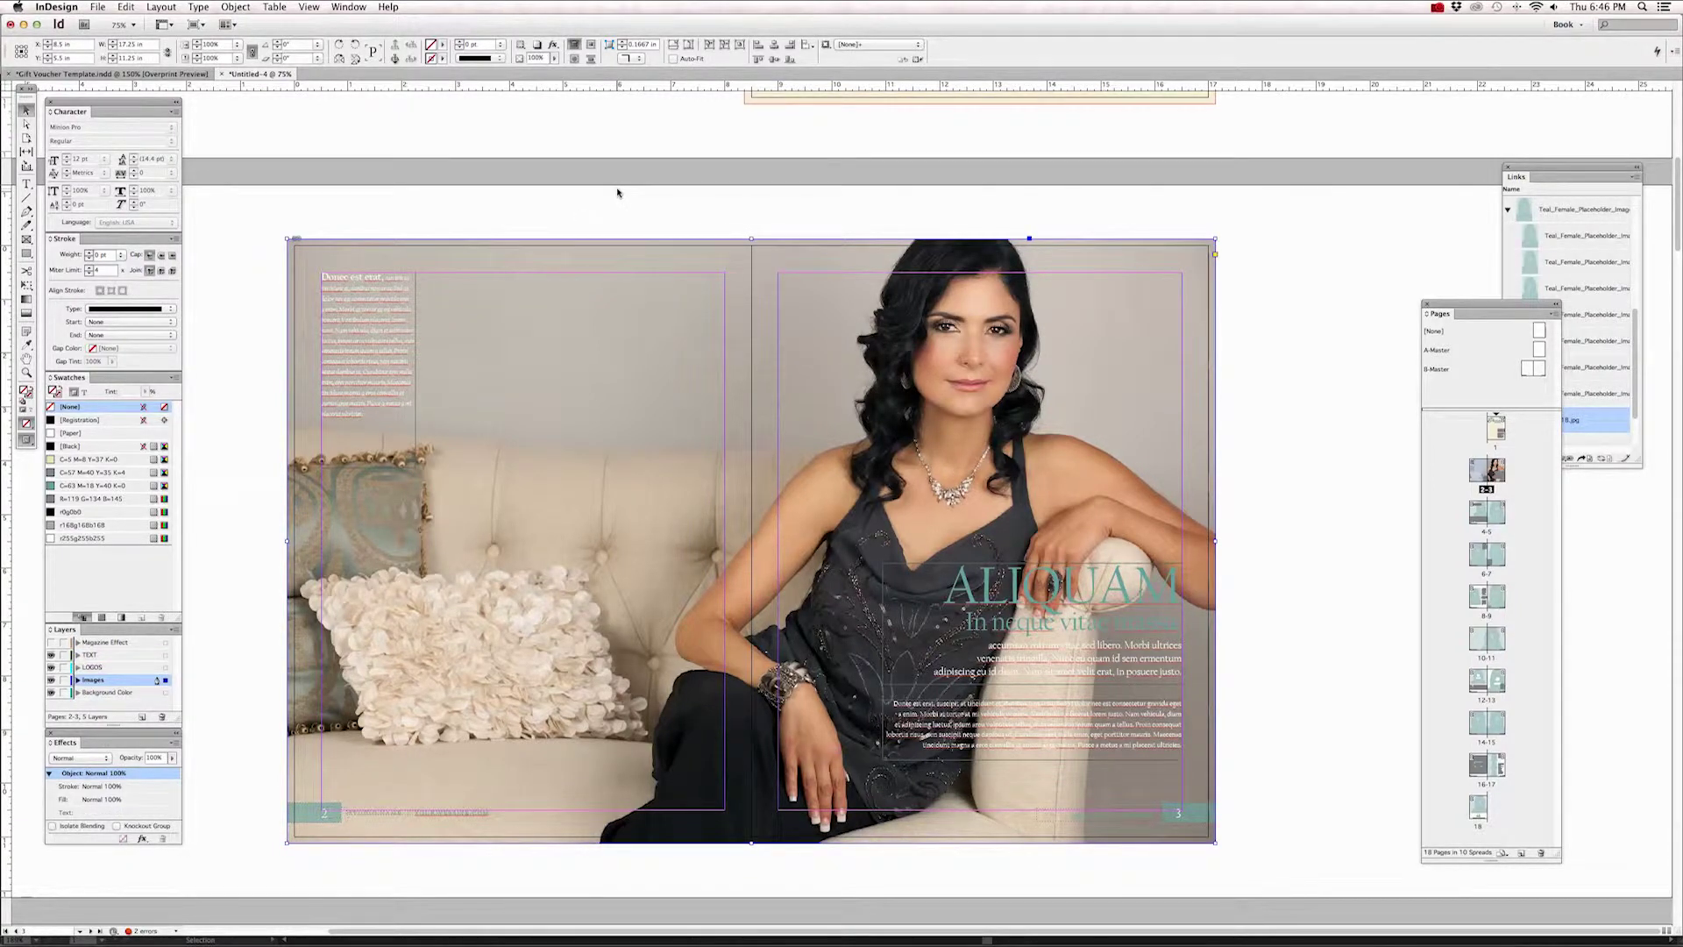
{"action": "left_click_drag", "start_coordinate": [1520, 174], "coordinate": [1265, 193]}
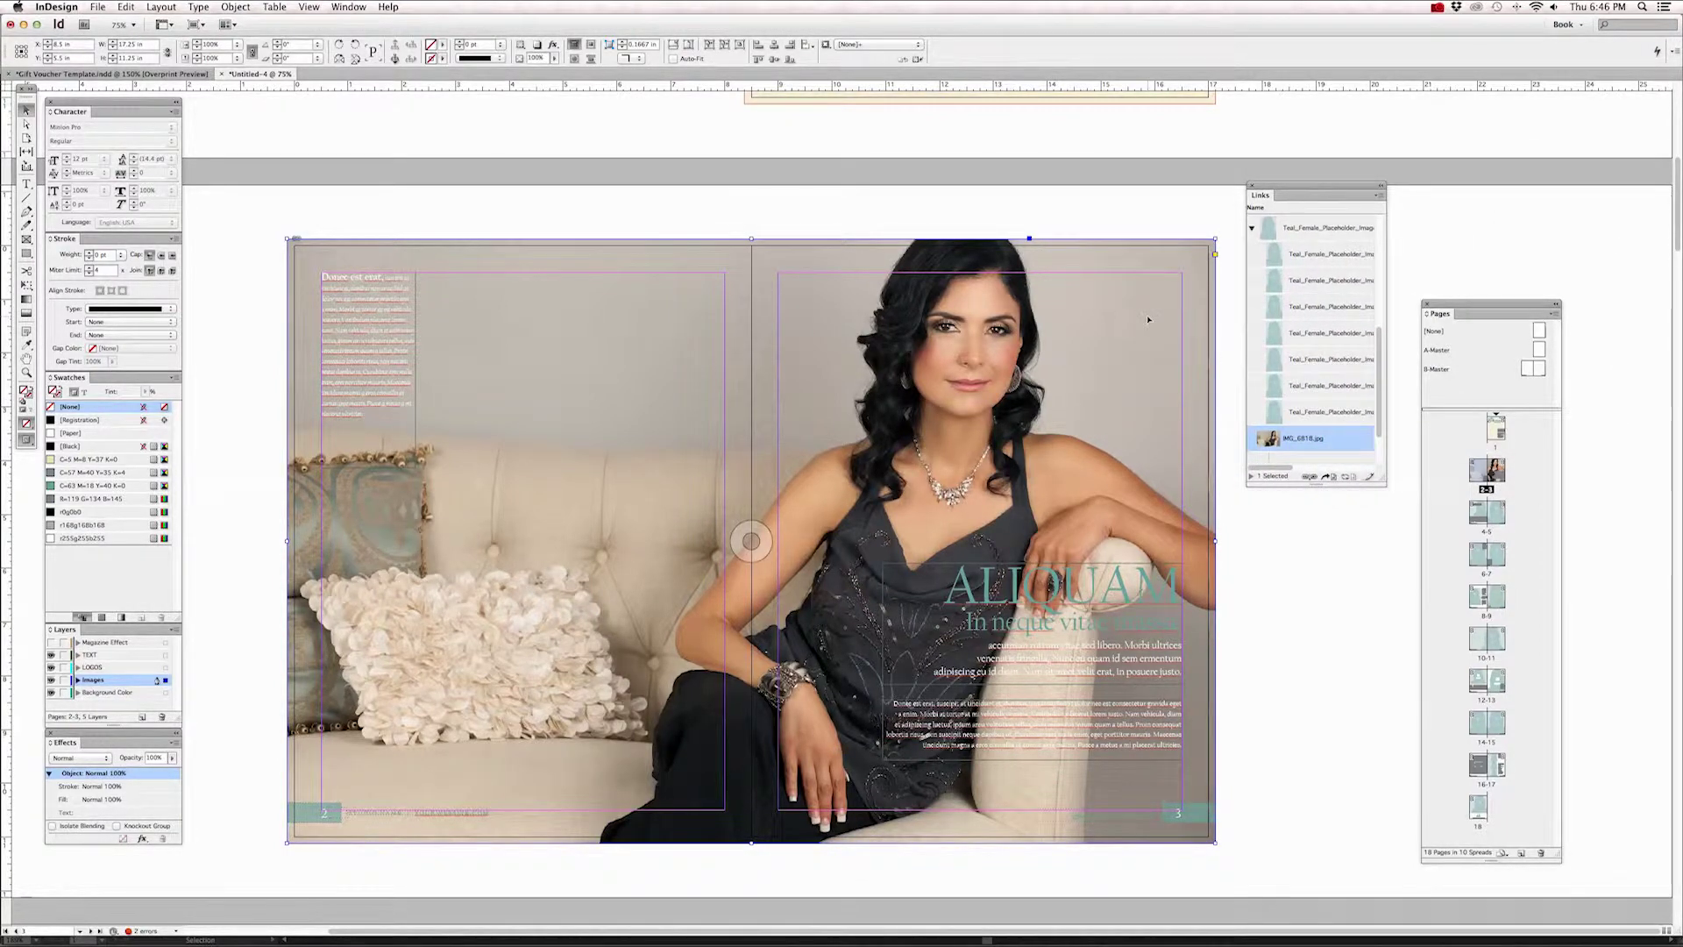
{"action": "right_click", "coordinate": [1349, 441]}
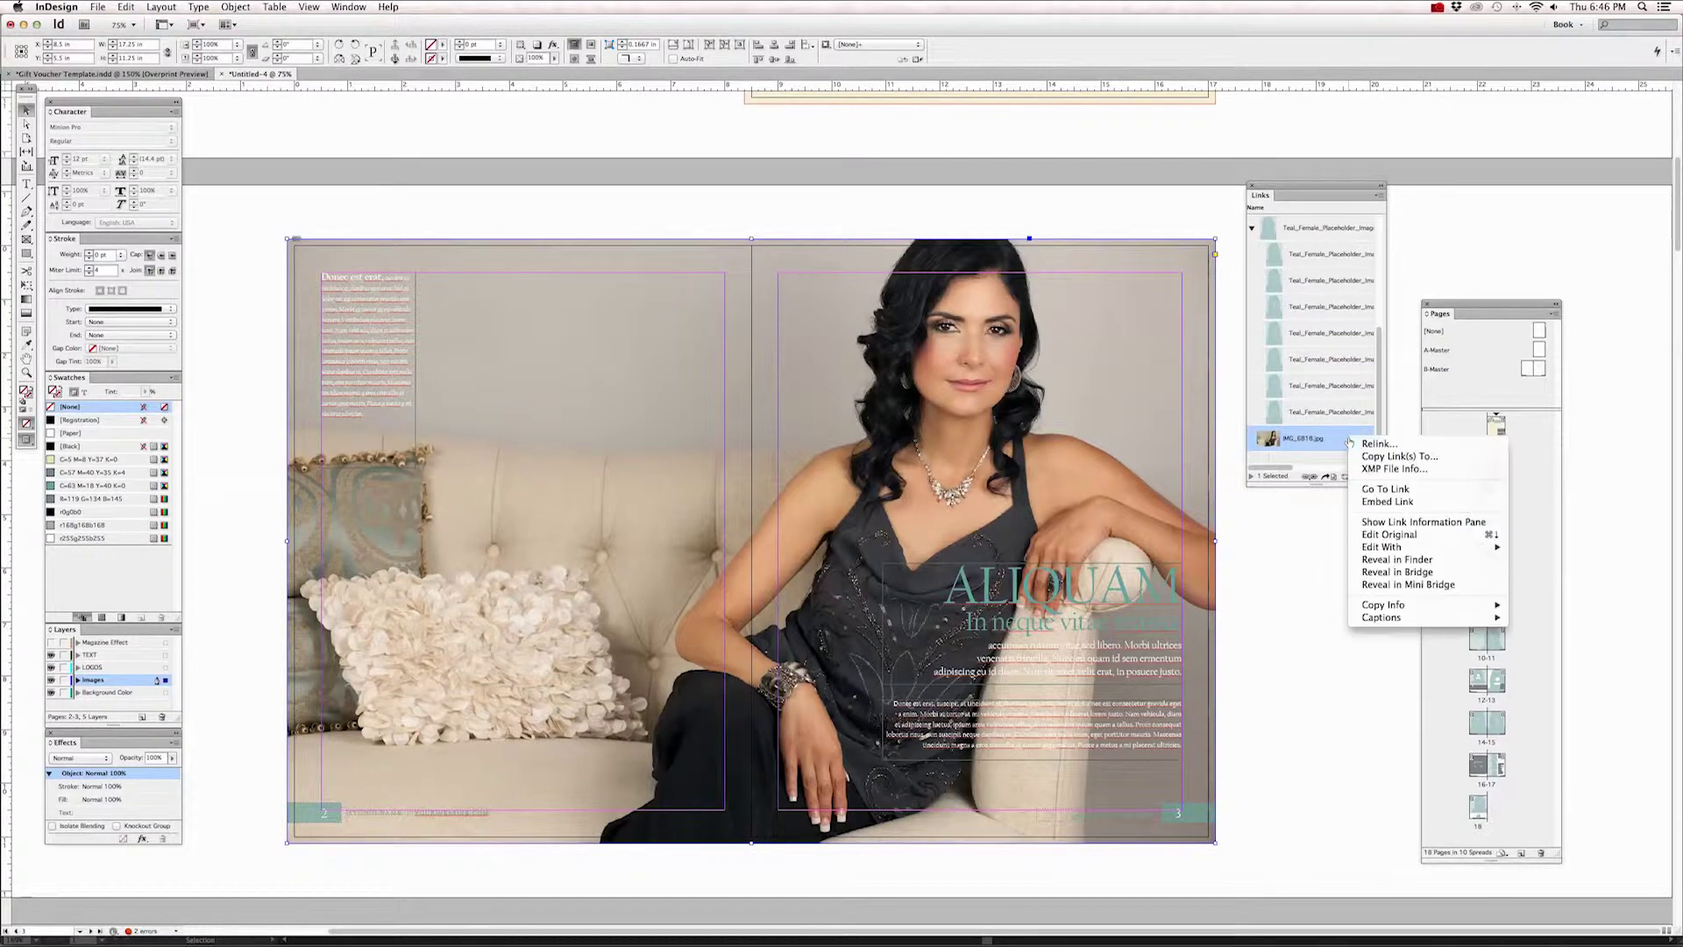
{"action": "left_click", "coordinate": [1379, 200]}
{"action": "left_click", "coordinate": [1380, 200]}
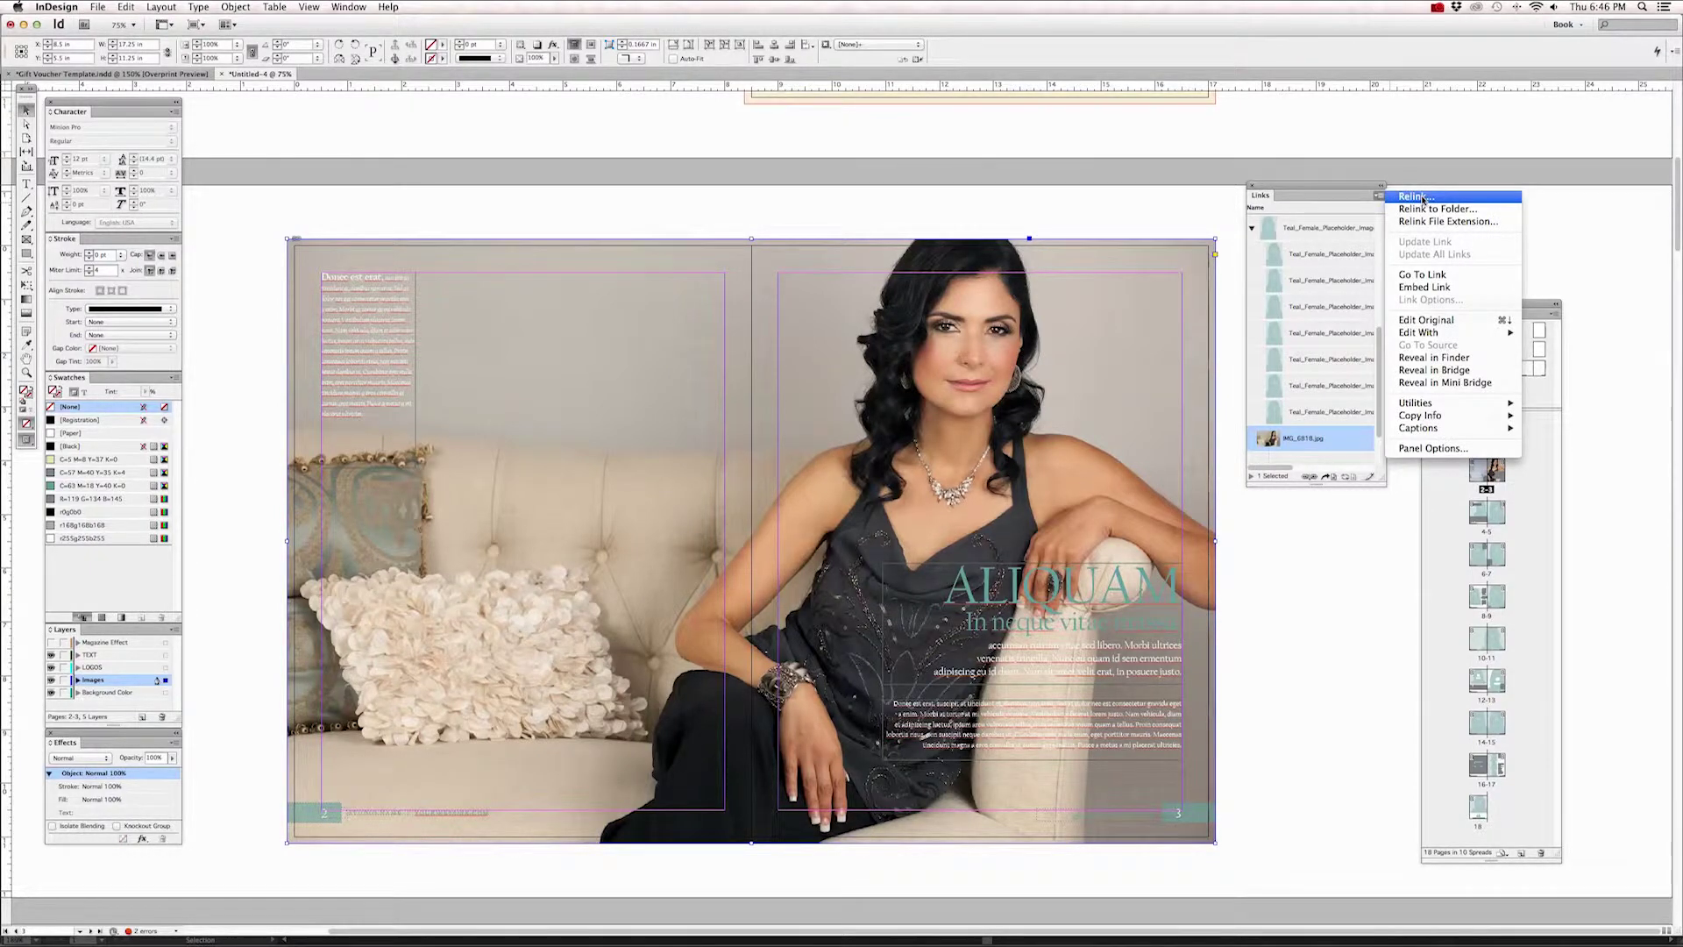
{"action": "left_click", "coordinate": [1422, 198]}
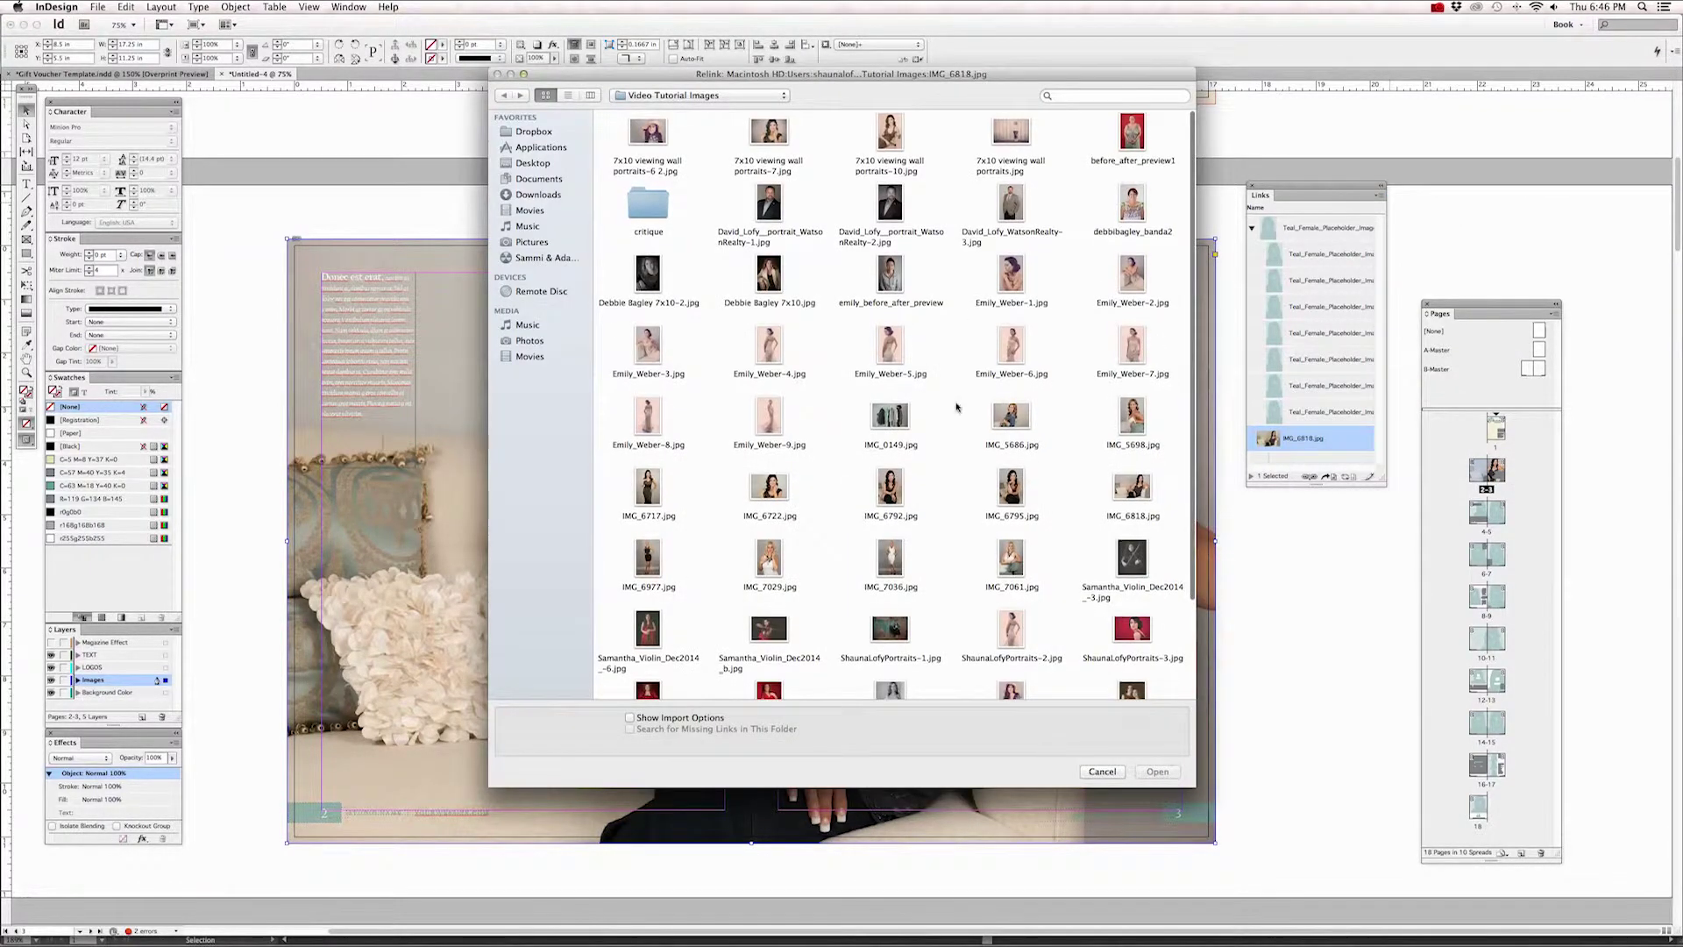
{"action": "scroll", "coordinate": [1062, 429], "scroll_direction": "down", "scroll_amount": 3}
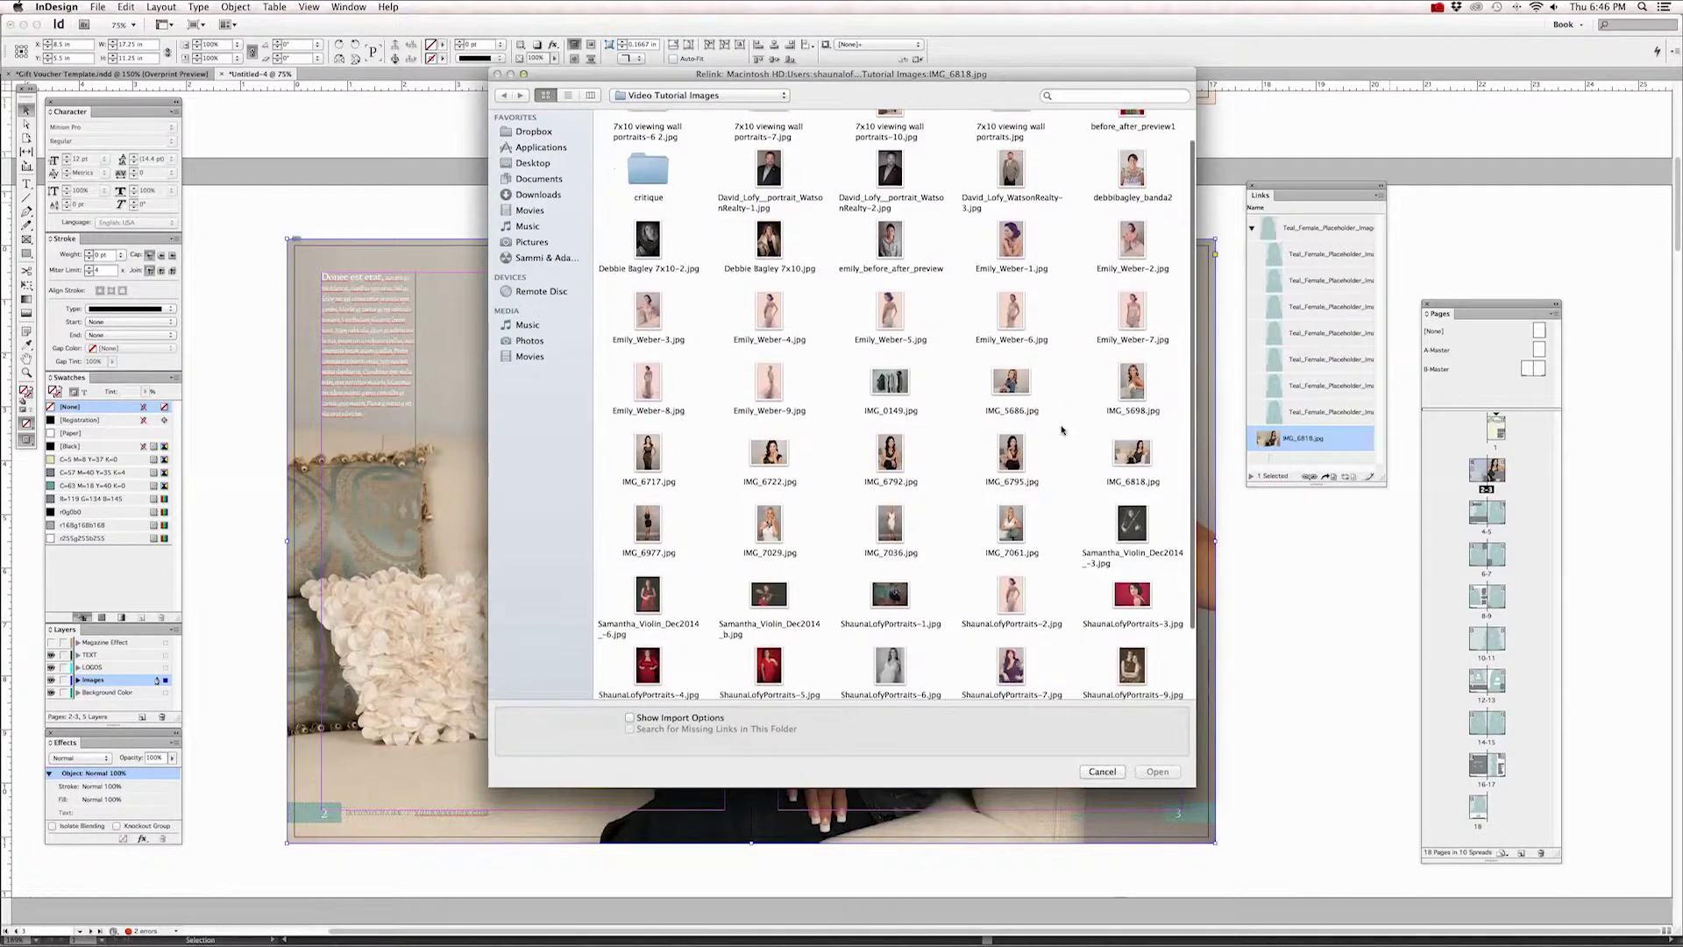
{"action": "double_click", "coordinate": [1136, 532]}
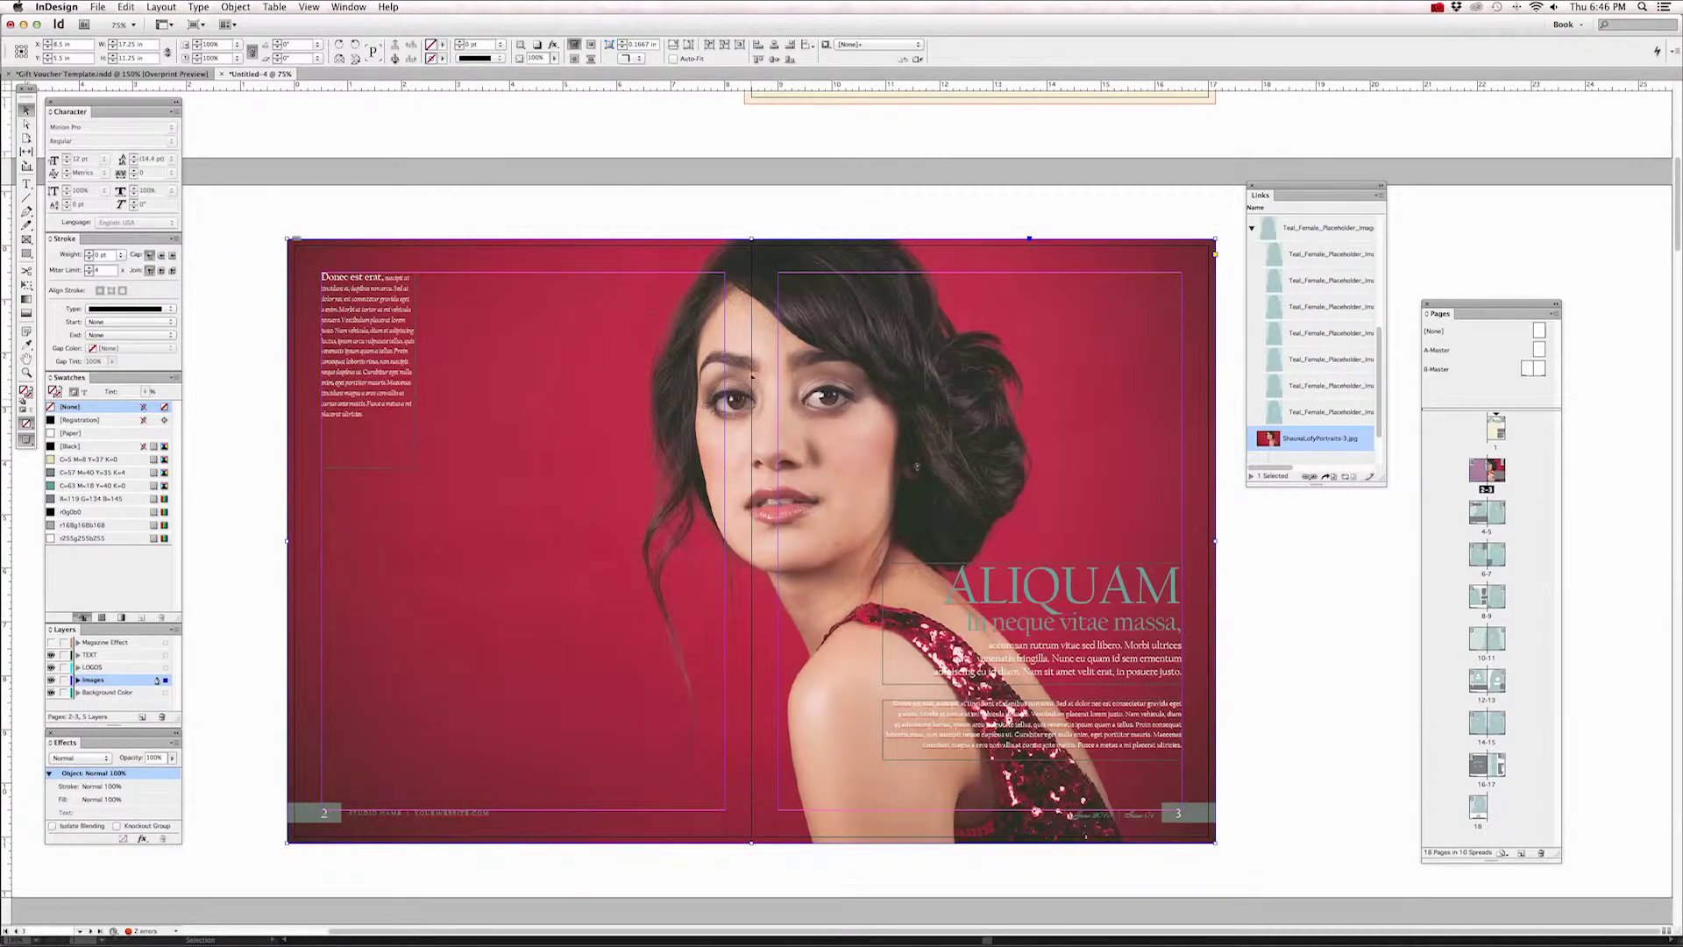
Step: Shift the red portrait toward page 3 within its two-page frame, moving the woman's face clear of the gutter
{"action": "left_click", "coordinate": [1272, 548]}
{"action": "scroll", "coordinate": [1272, 548], "scroll_direction": "down", "scroll_amount": 1}
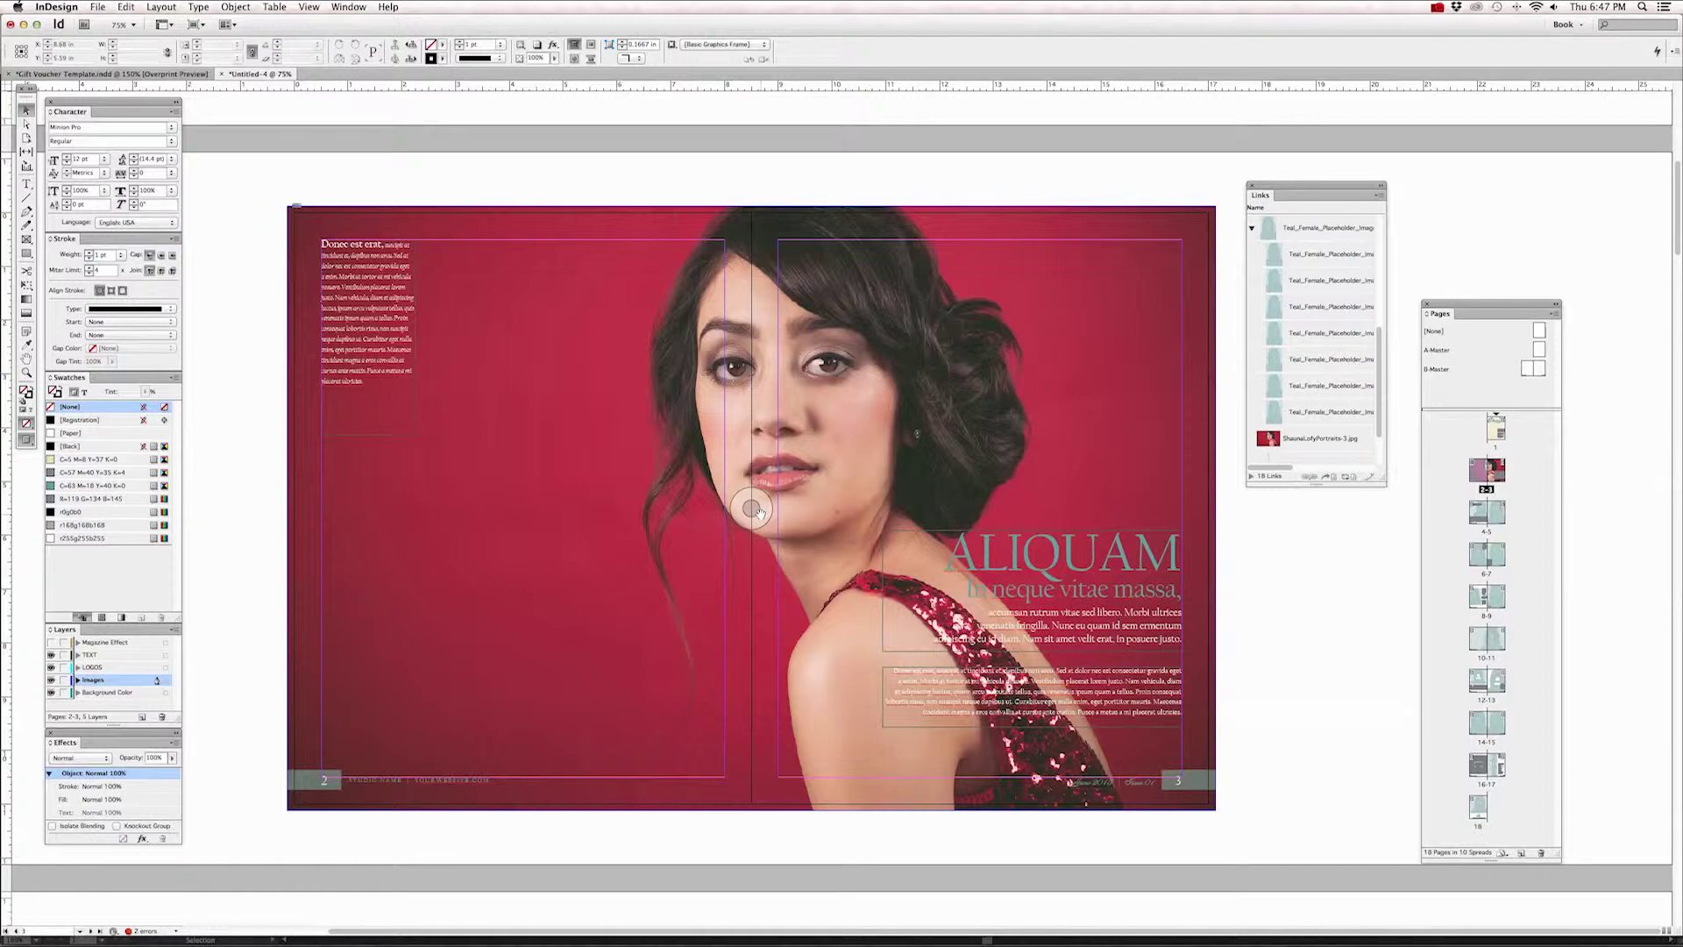
{"action": "left_click_drag", "start_coordinate": [752, 508], "coordinate": [838, 520]}
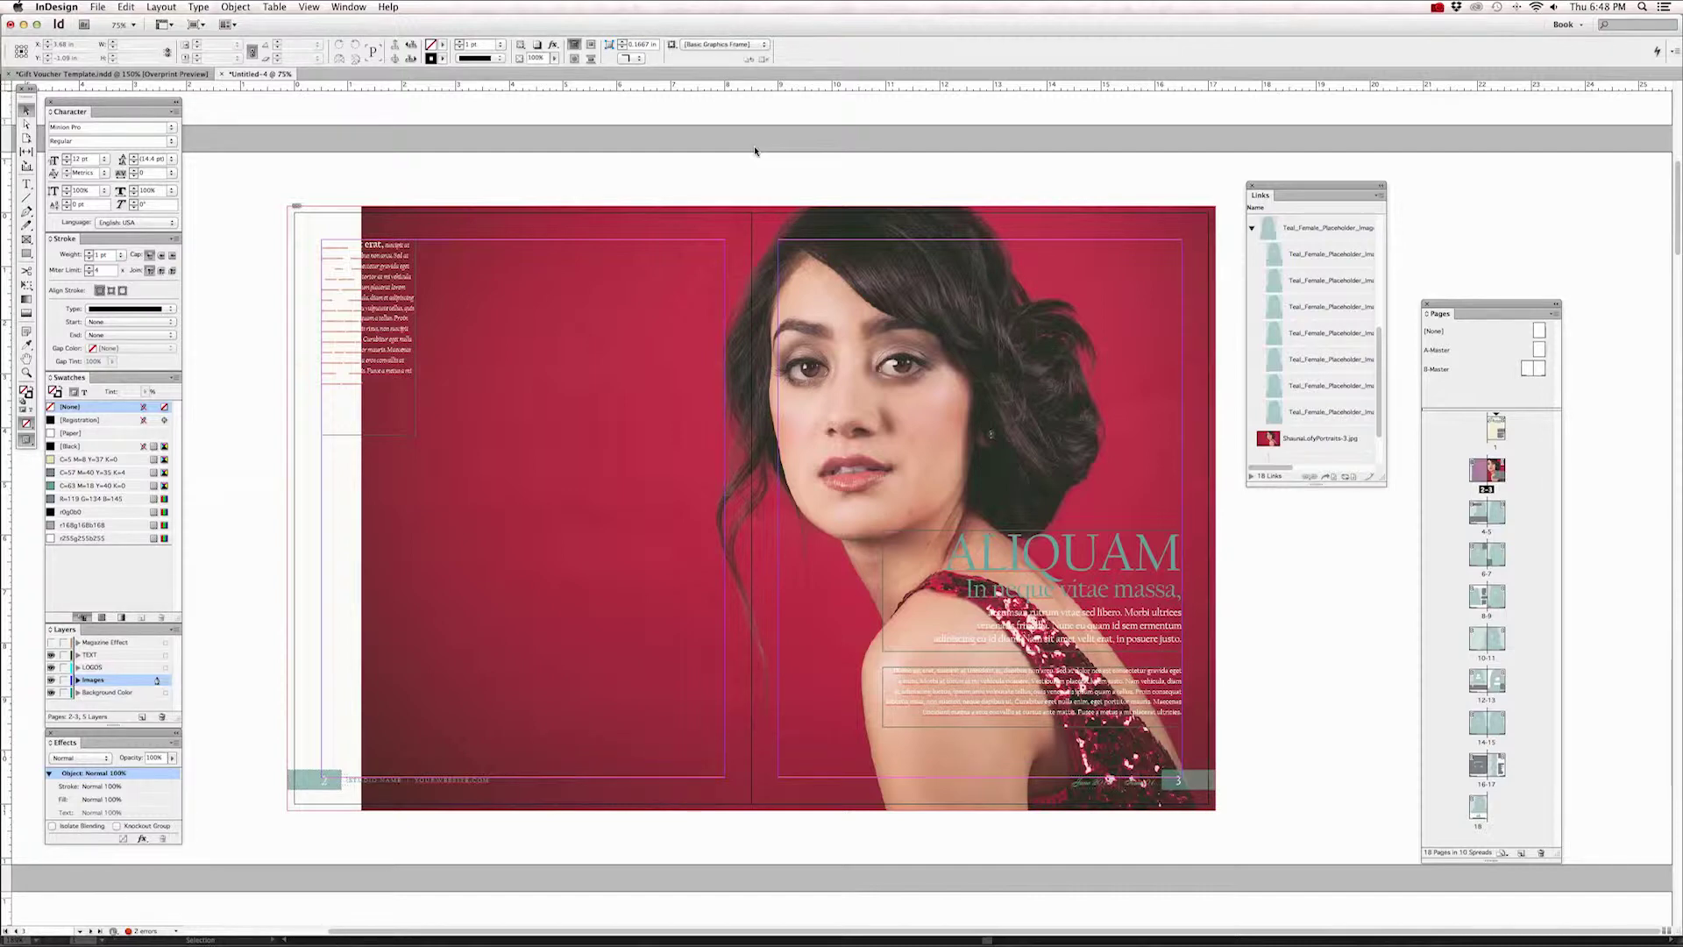
Step: Preview the spread without guides or frame edges, and show the Magazine Effect layer
{"action": "key", "text": "w"}
{"action": "left_click", "coordinate": [749, 500]}
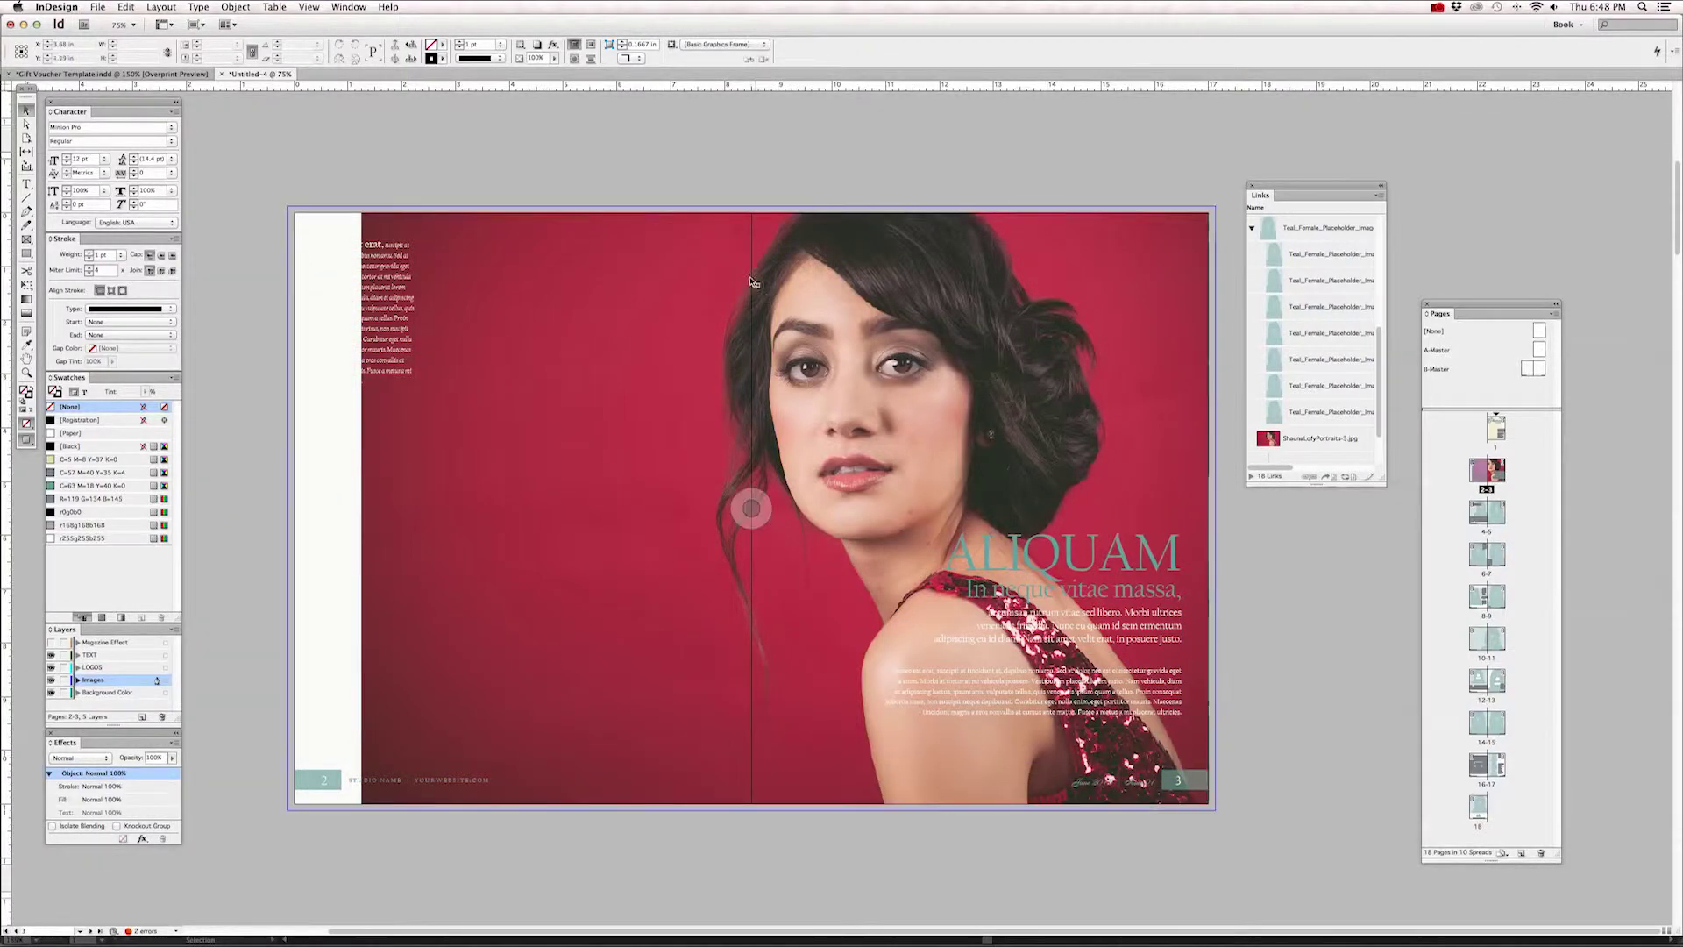
{"action": "left_click", "coordinate": [763, 822]}
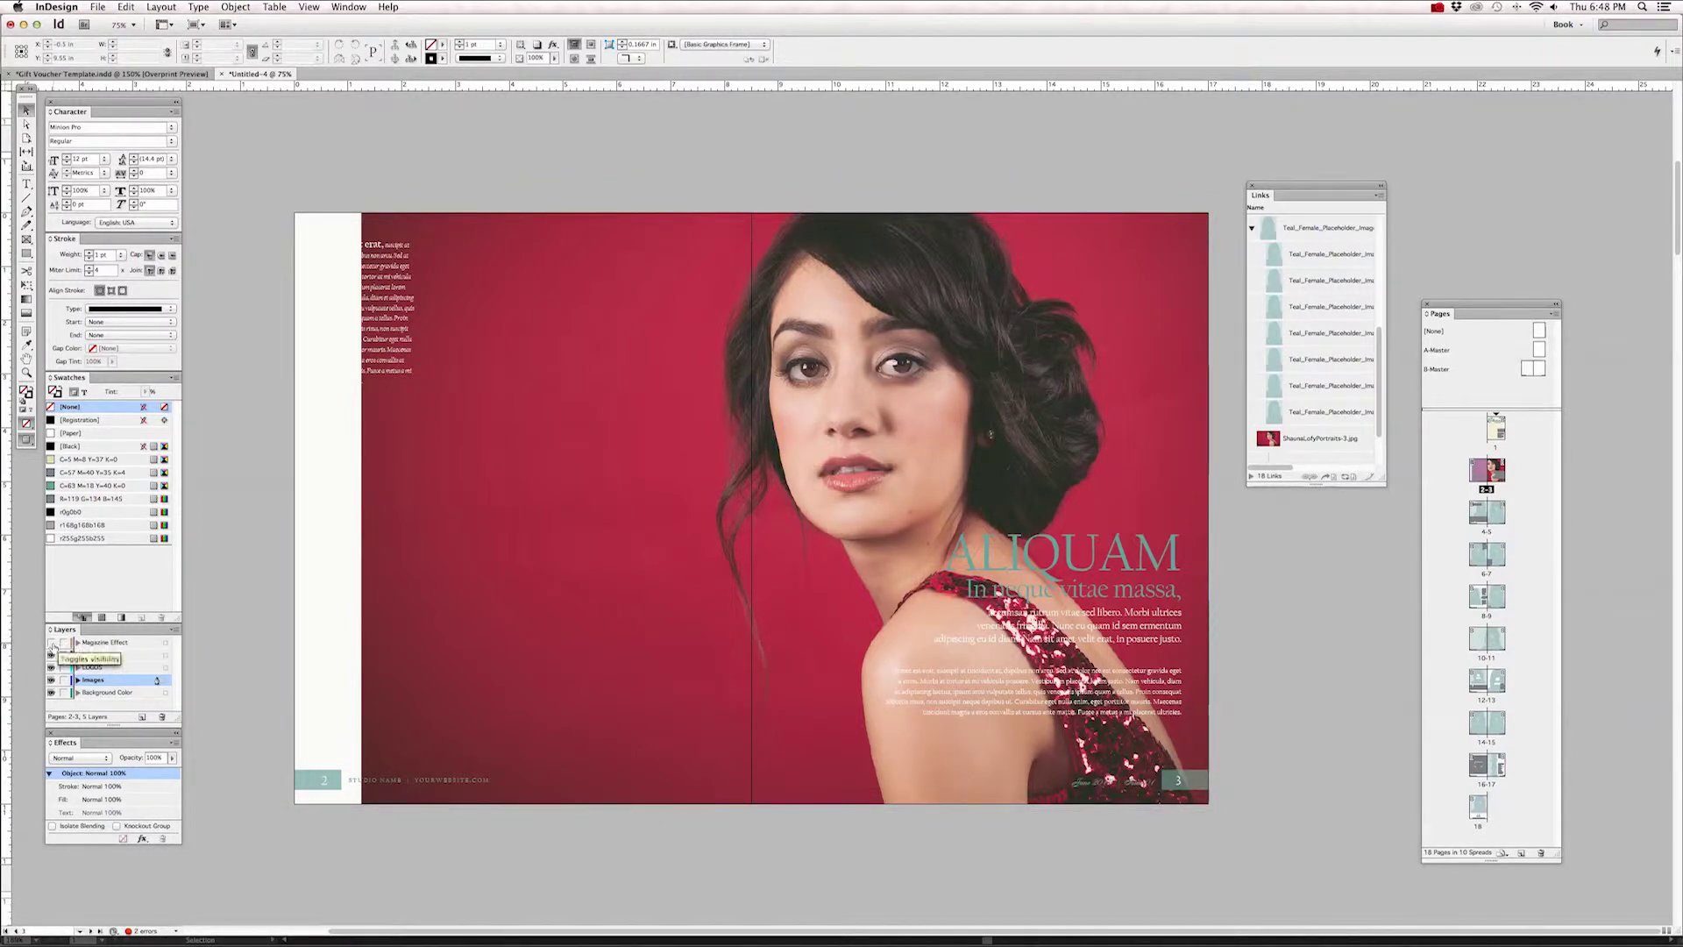
{"action": "left_click", "coordinate": [50, 643]}
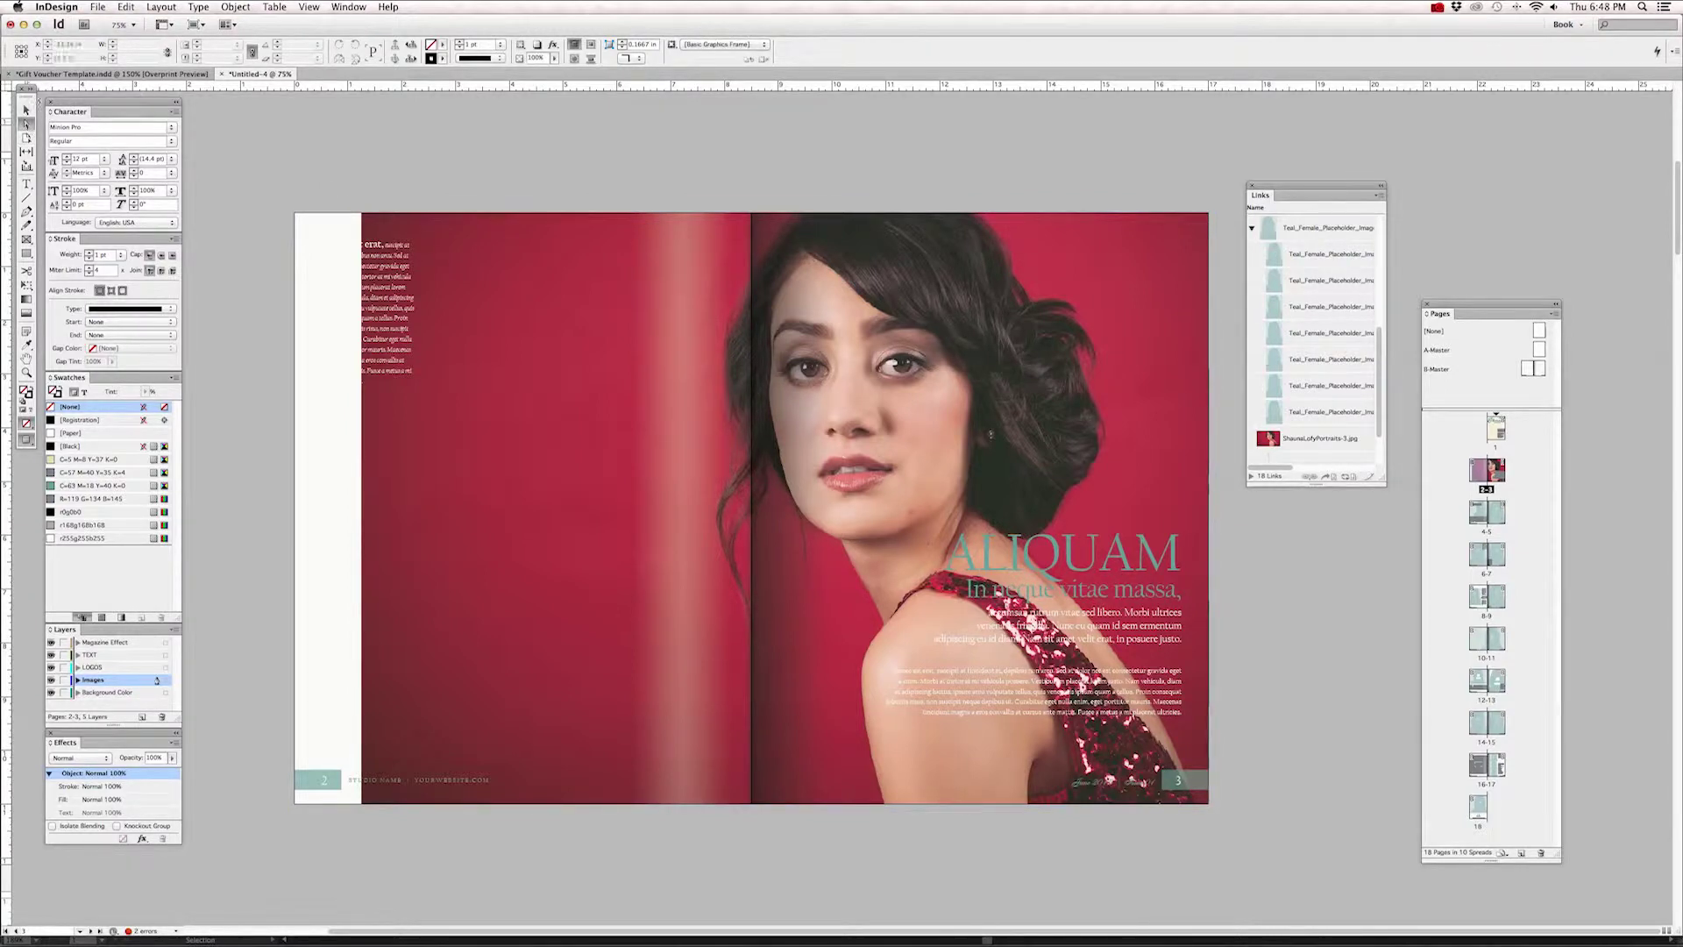
Step: Select the portrait as content of its frame, shift it further toward page 3, and deselect it
{"action": "left_click", "coordinate": [480, 217]}
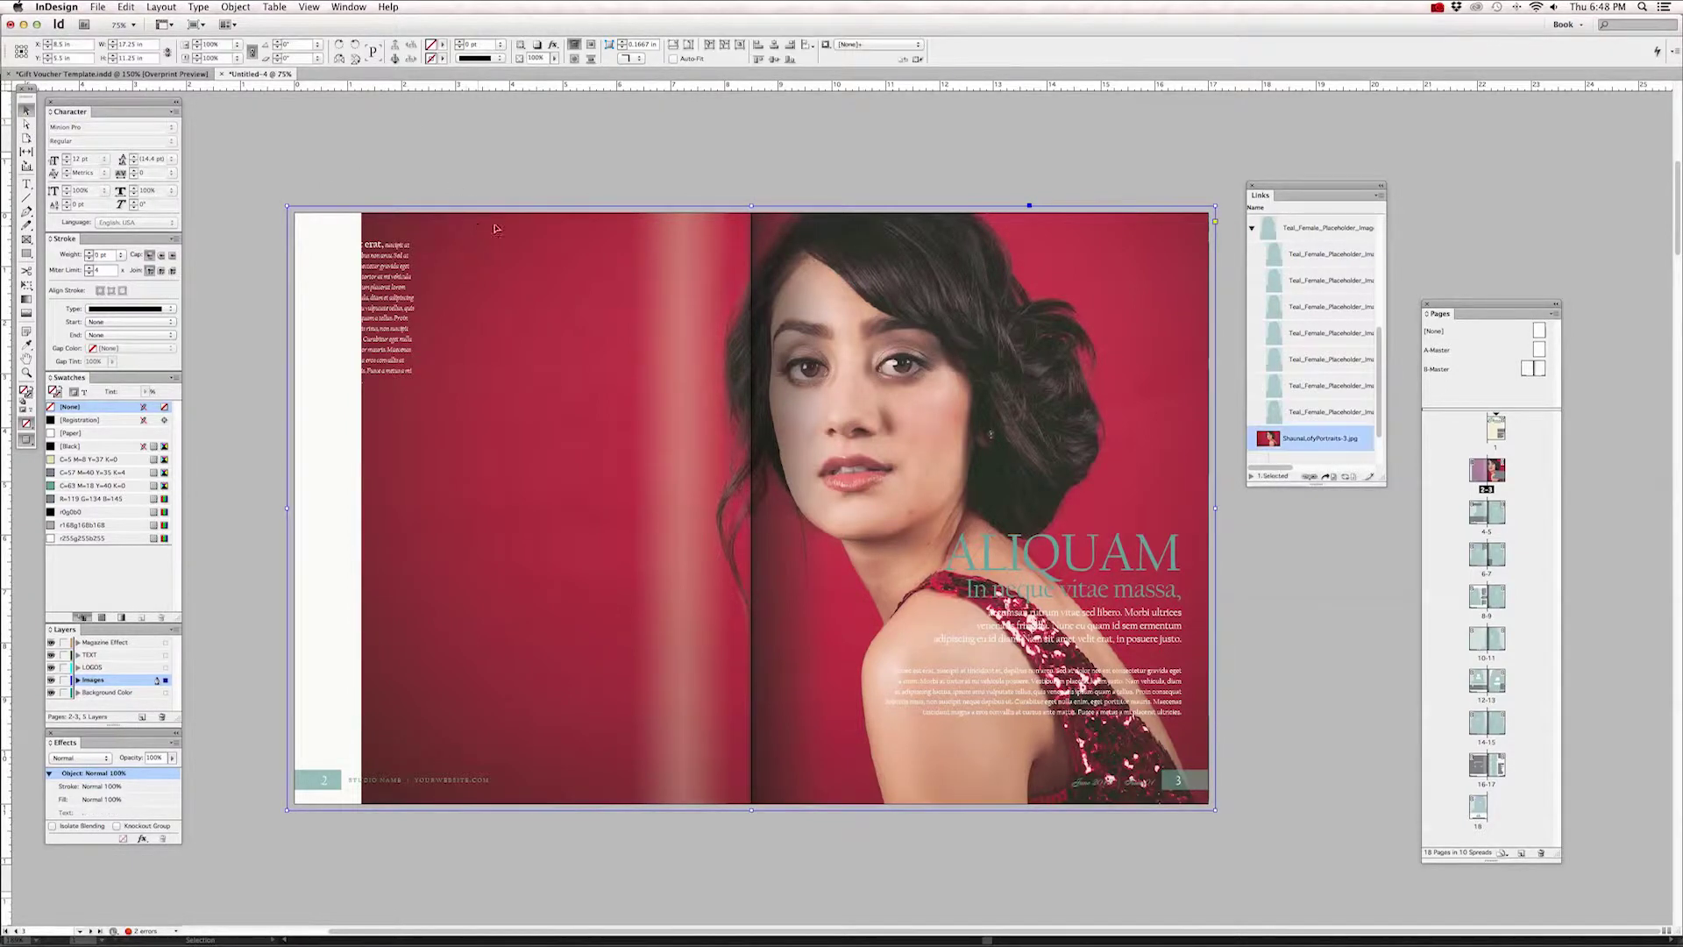
{"action": "left_click", "coordinate": [230, 7]}
{"action": "mouse_move", "coordinate": [263, 60]}
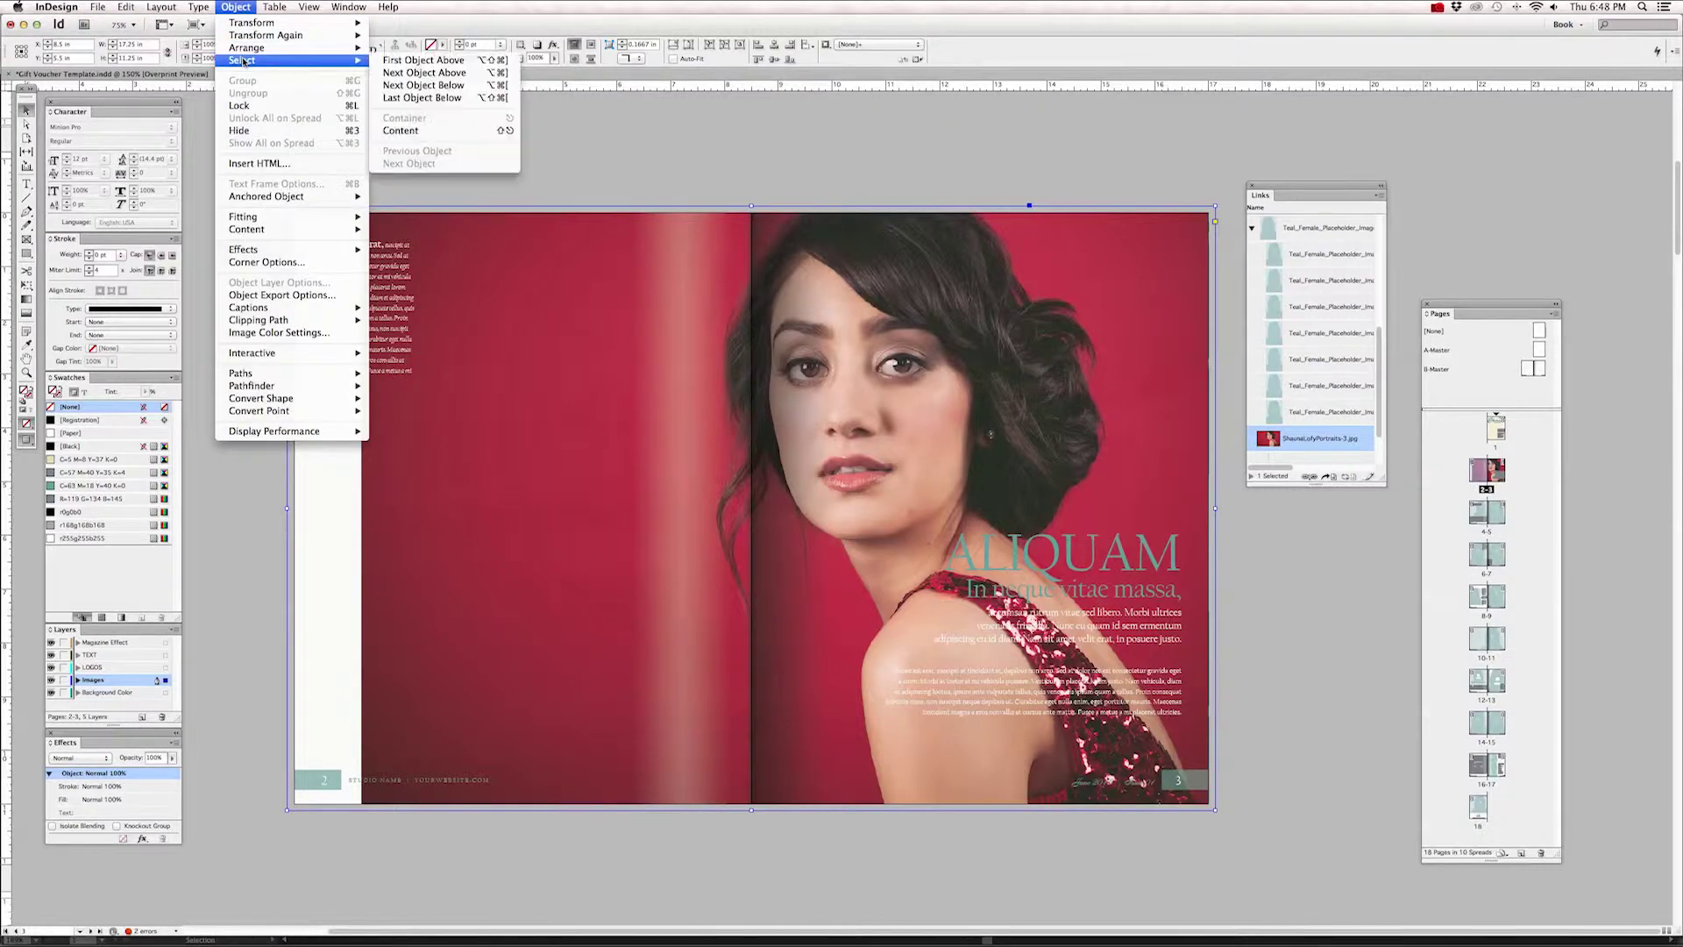
{"action": "left_click", "coordinate": [444, 132]}
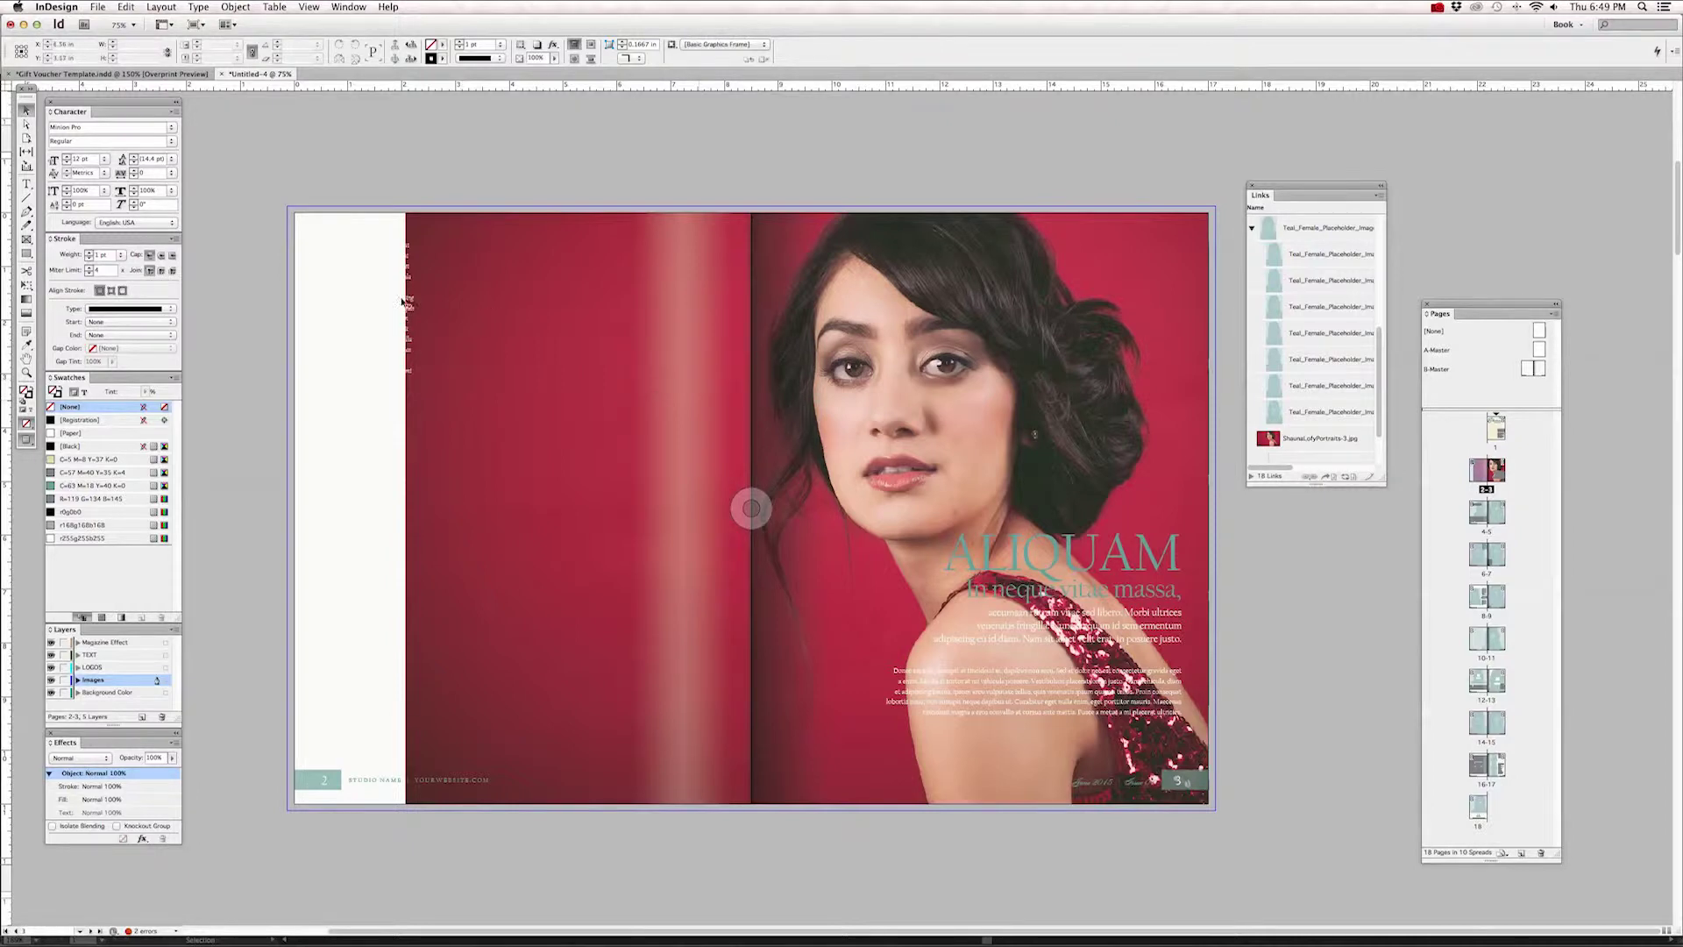
{"action": "left_click", "coordinate": [261, 223]}
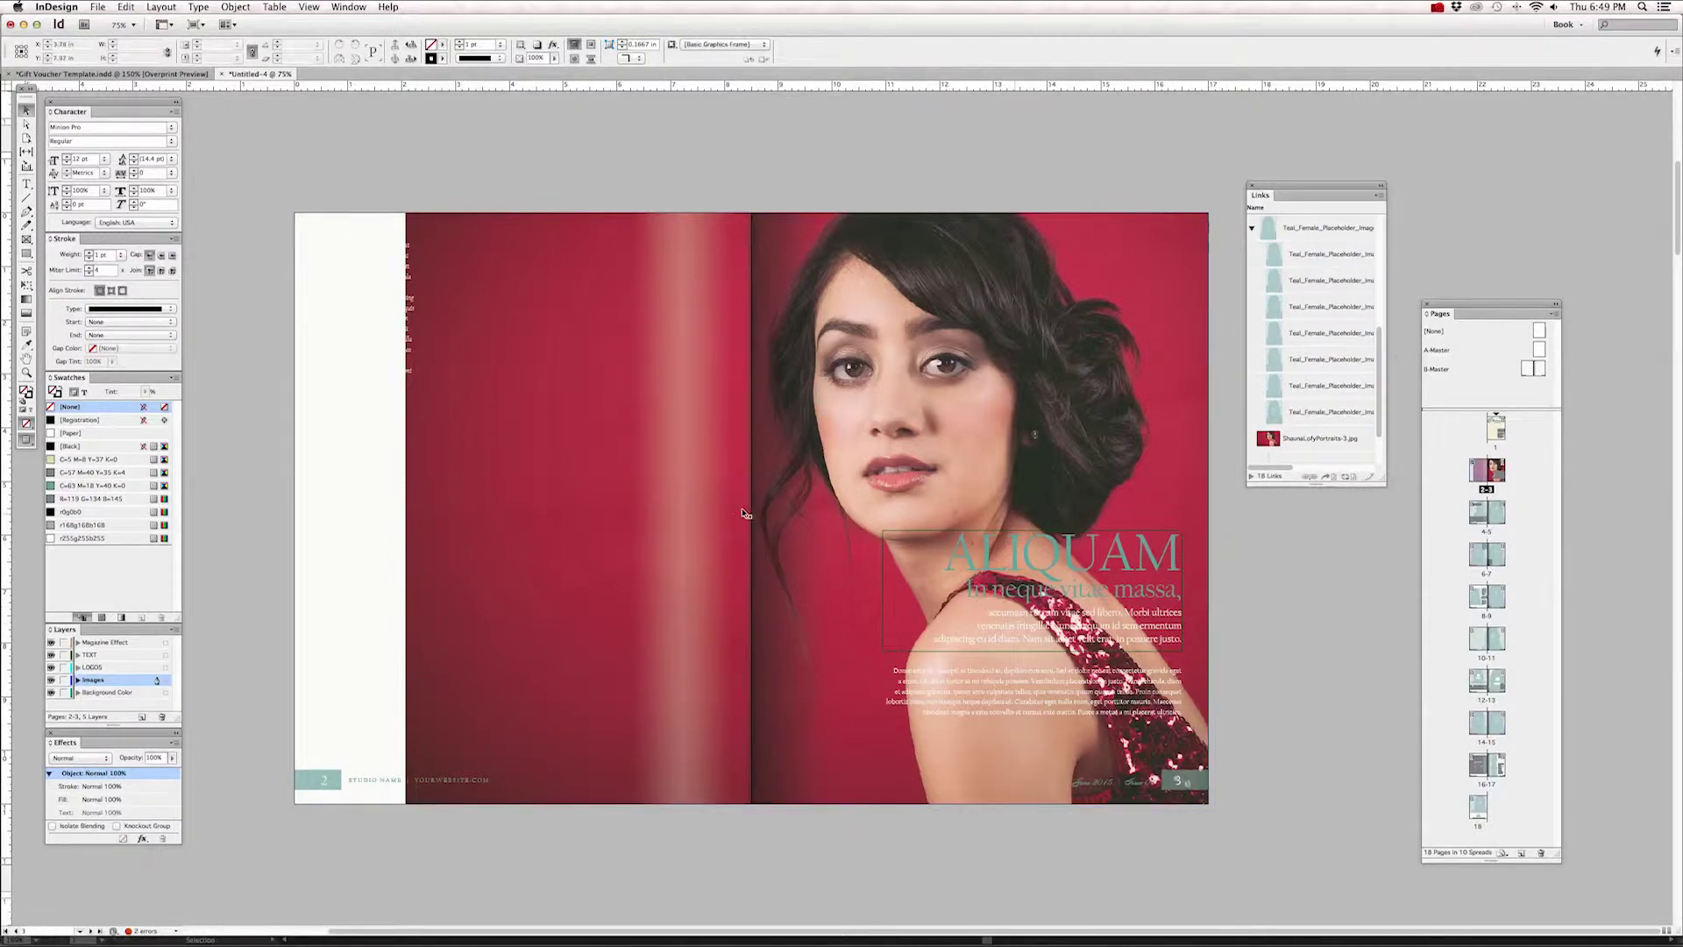
Step: Select the portrait inside its frame and enlarge it proportionally until it covers page 2's outer edge
{"action": "left_click", "coordinate": [701, 507]}
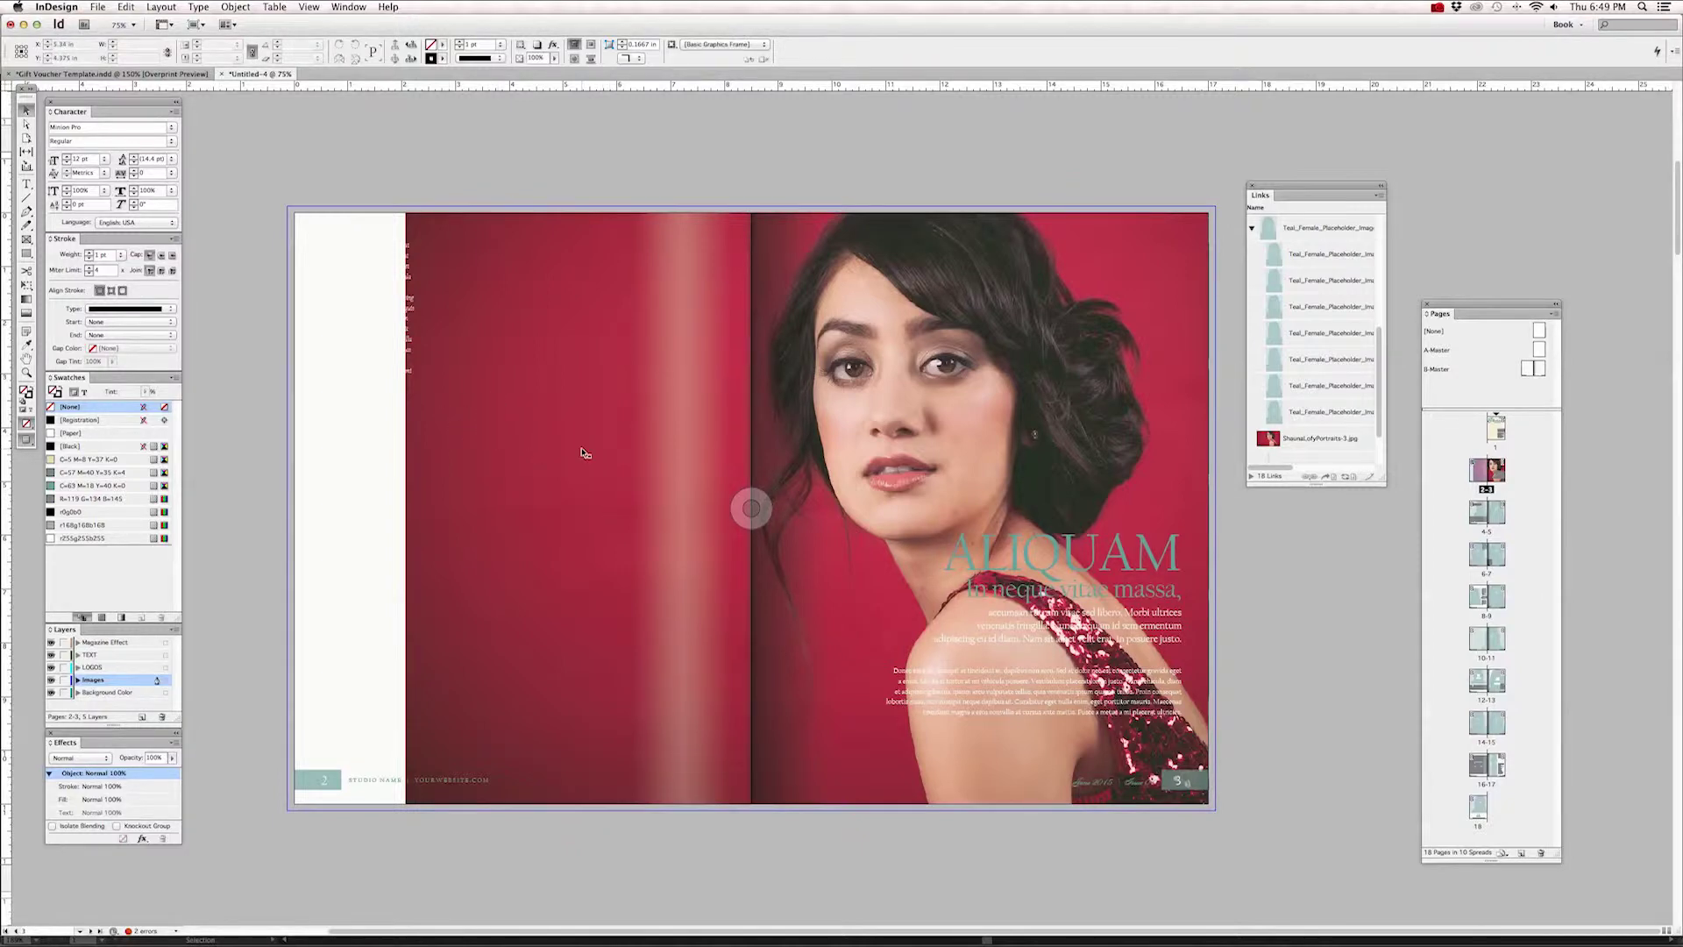
{"action": "key", "text": "super+shift+a"}
{"action": "left_click", "coordinate": [769, 404]}
{"action": "double_click", "coordinate": [409, 517]}
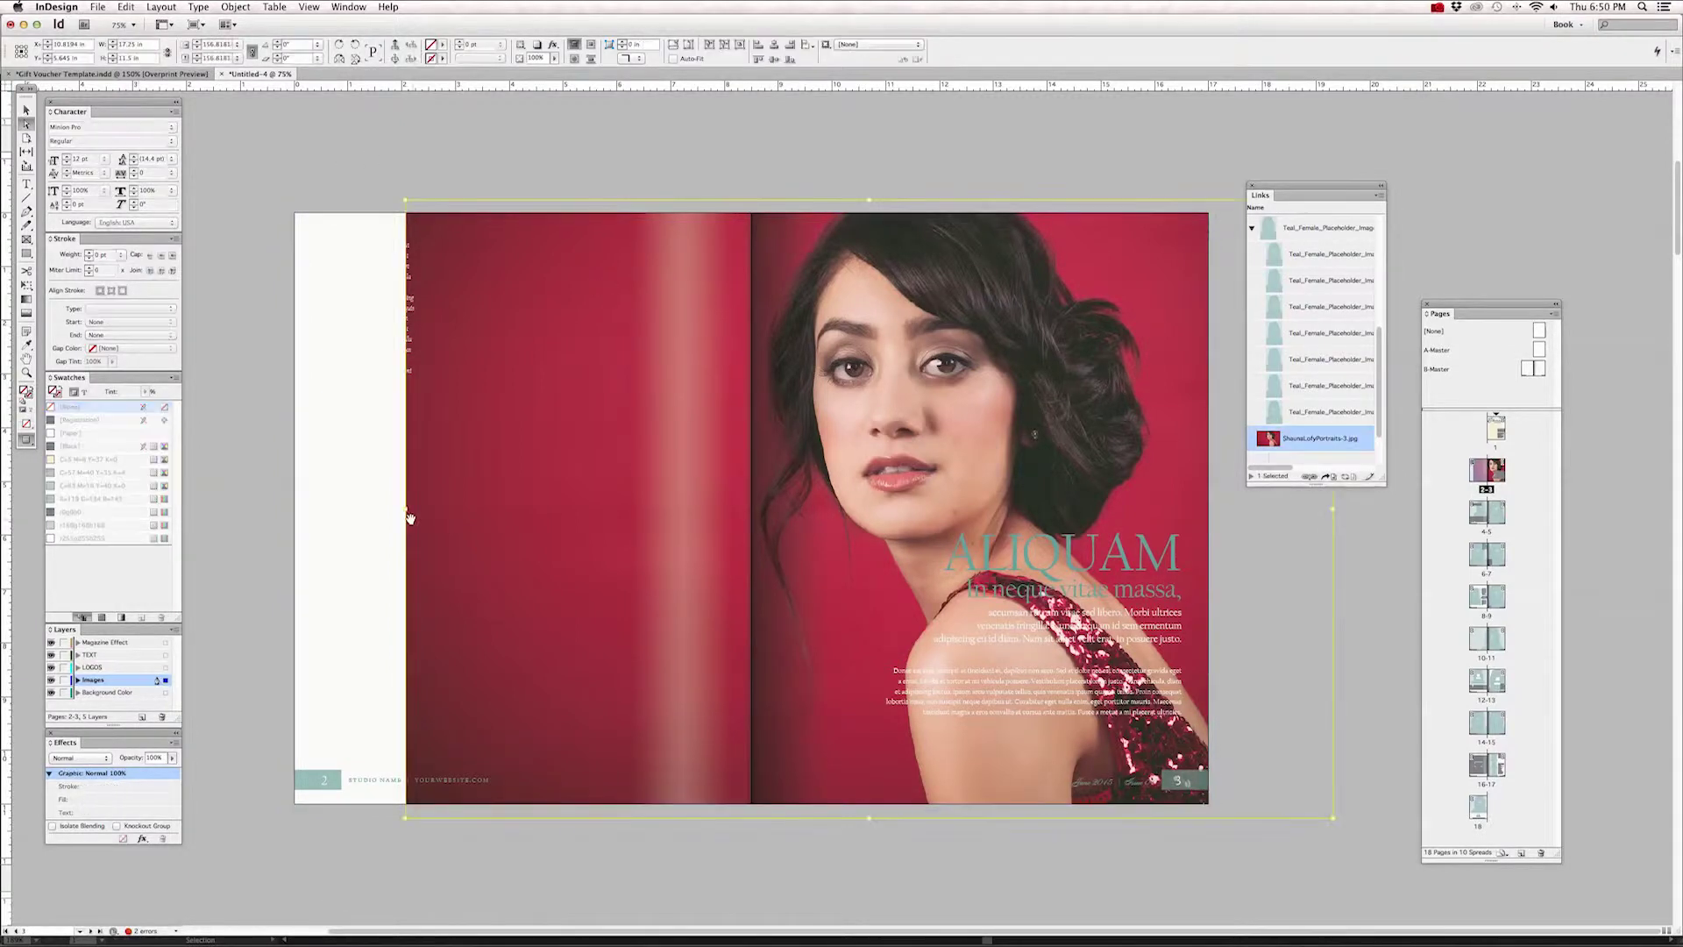
{"action": "left_click_drag", "start_coordinate": [405, 511], "coordinate": [288, 511]}
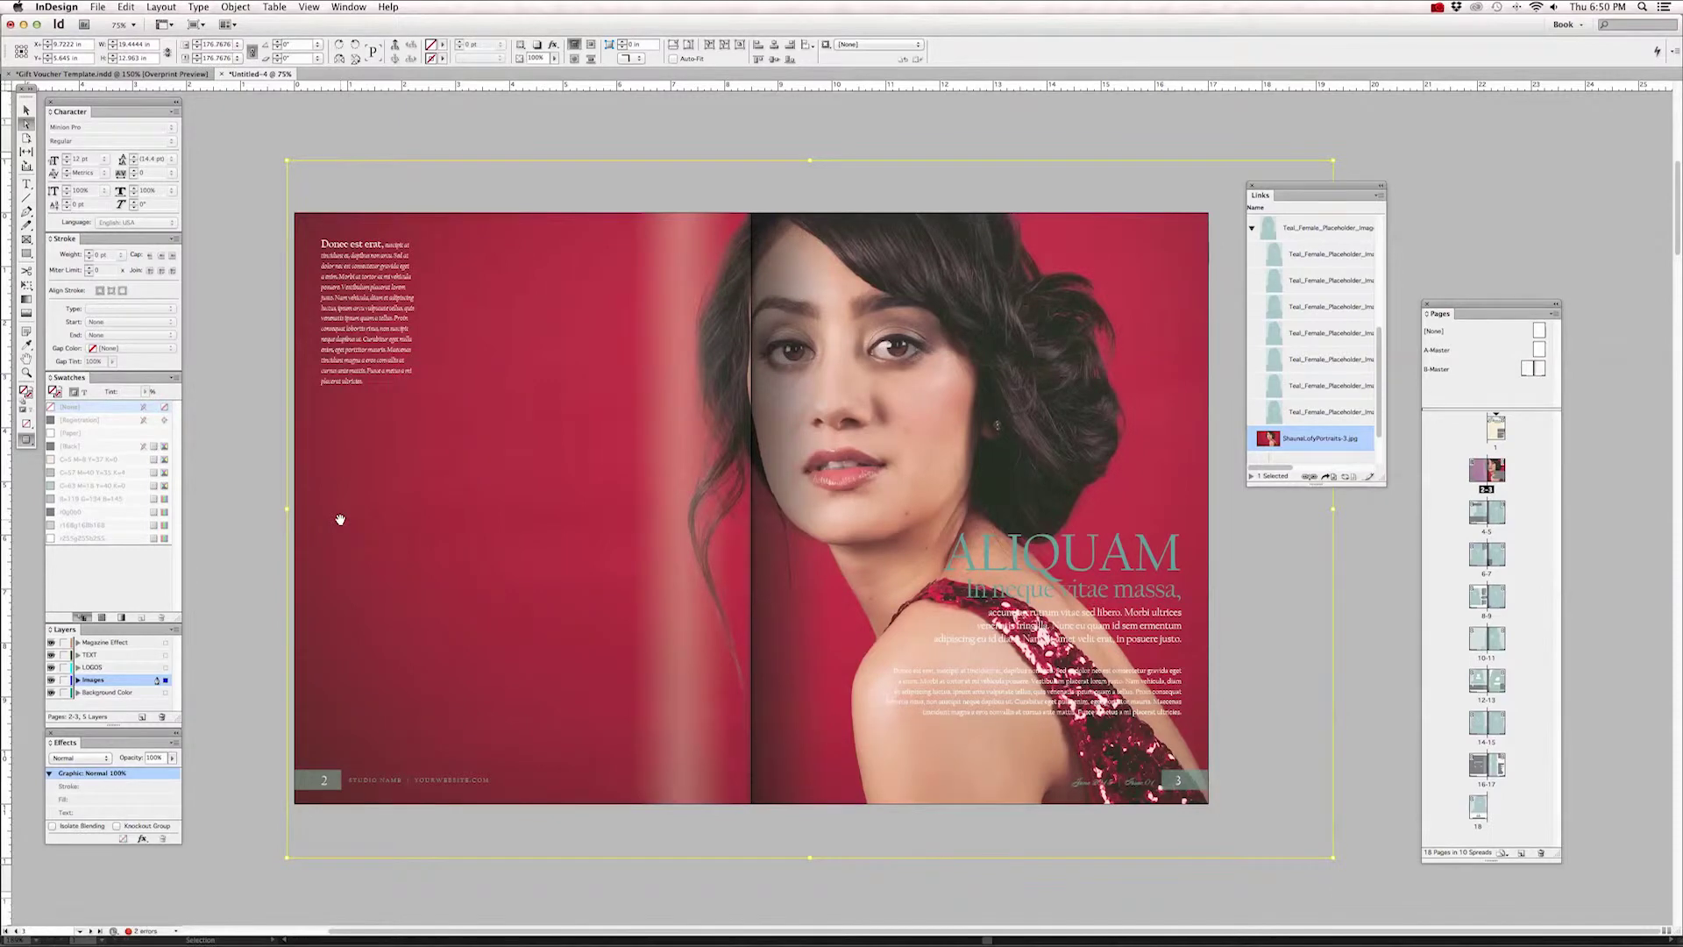
Step: Nudge the enlarged portrait down and toward page 3 until the face sits clear of the fold
{"action": "key", "text": "shift+Right"}
{"action": "key", "text": "shift+Right"}
{"action": "key", "text": "shift+Right"}
{"action": "key", "text": "shift+Down"}
{"action": "key", "text": "shift+Down"}
{"action": "key", "text": "shift+Down"}
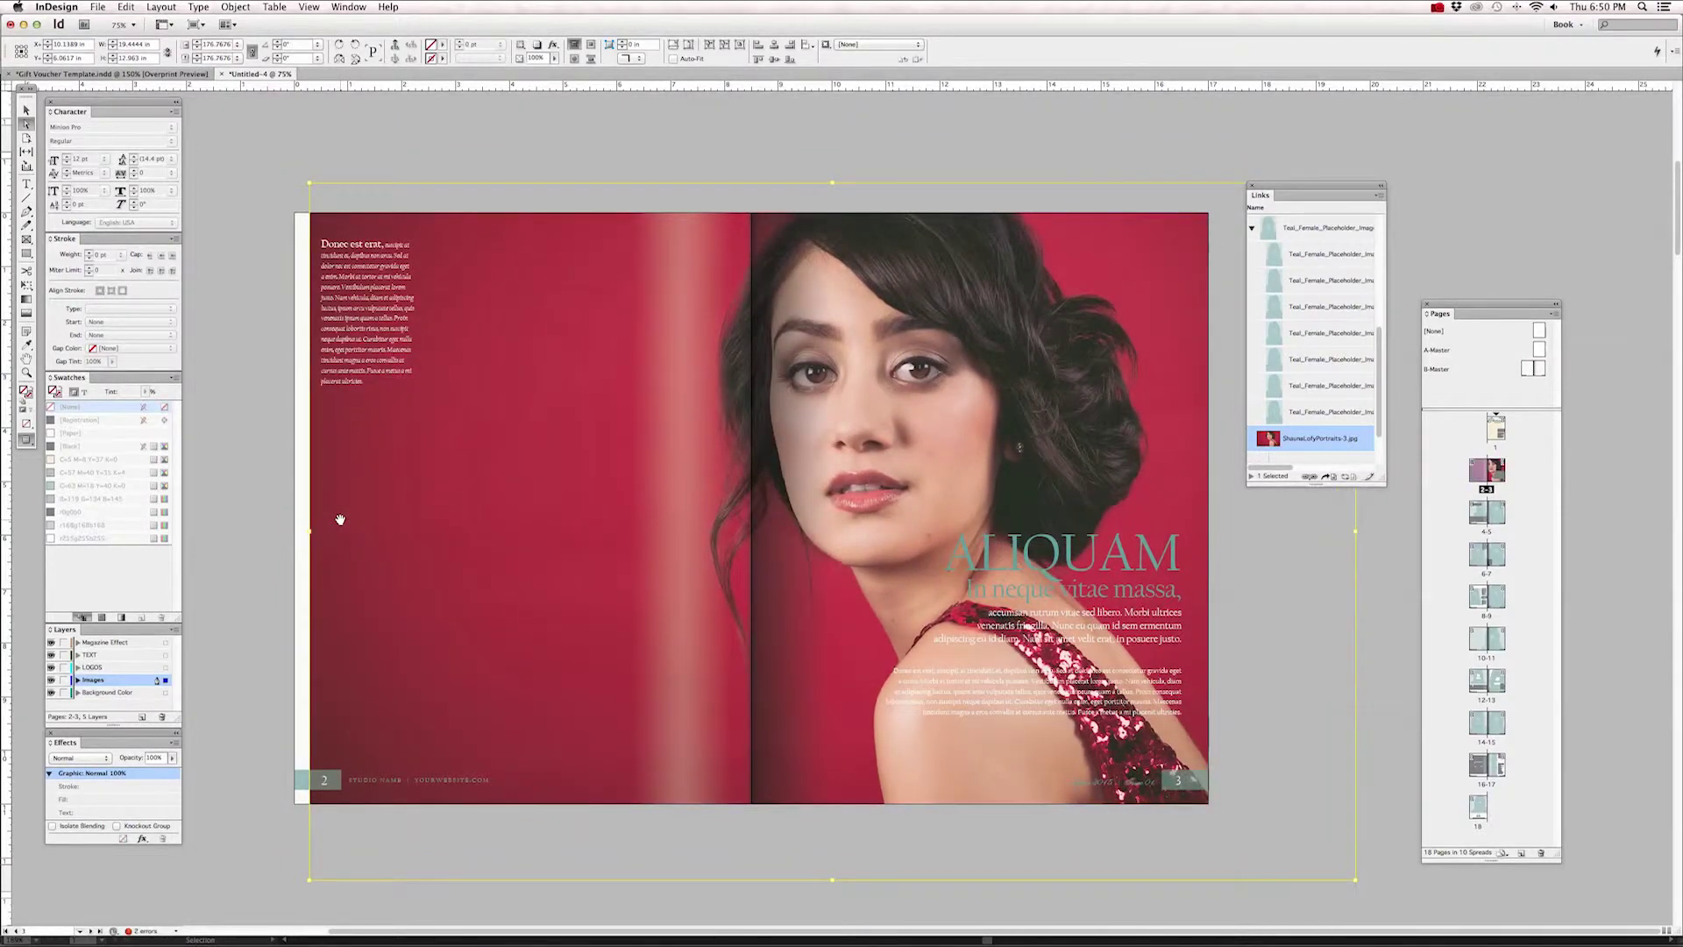
{"action": "key", "text": "shift+Right"}
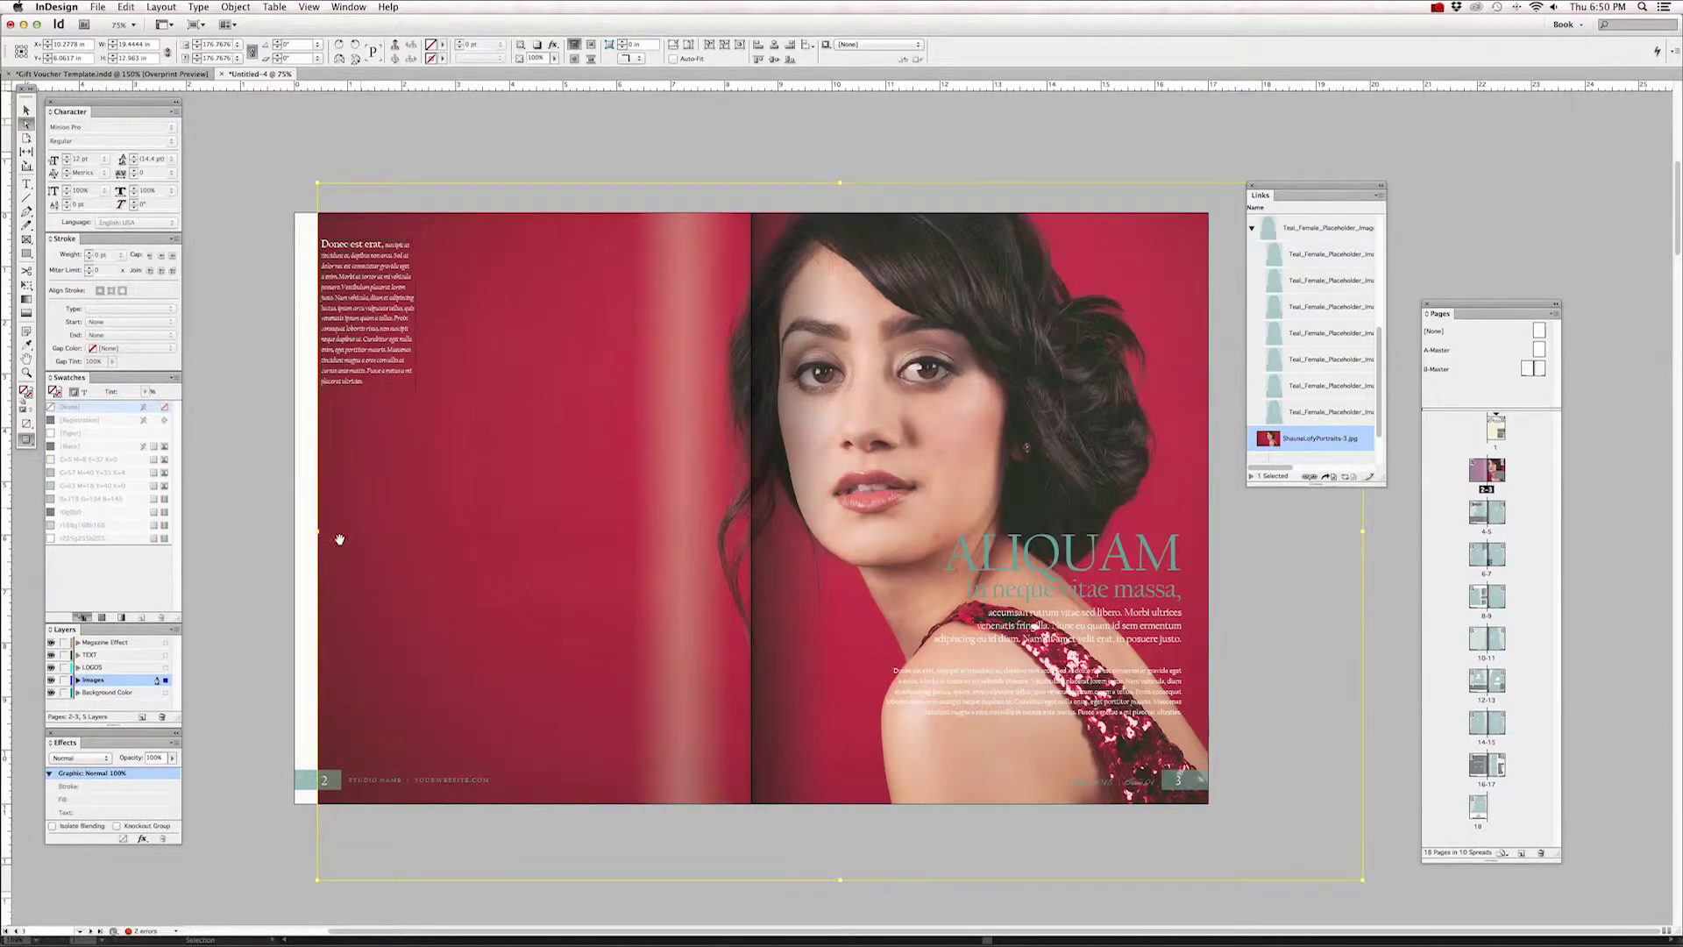
Step: Enlarge the portrait proportionally again to cover the remaining white strip on page 2, and deselect it
{"action": "left_click_drag", "start_coordinate": [317, 532], "coordinate": [283, 532]}
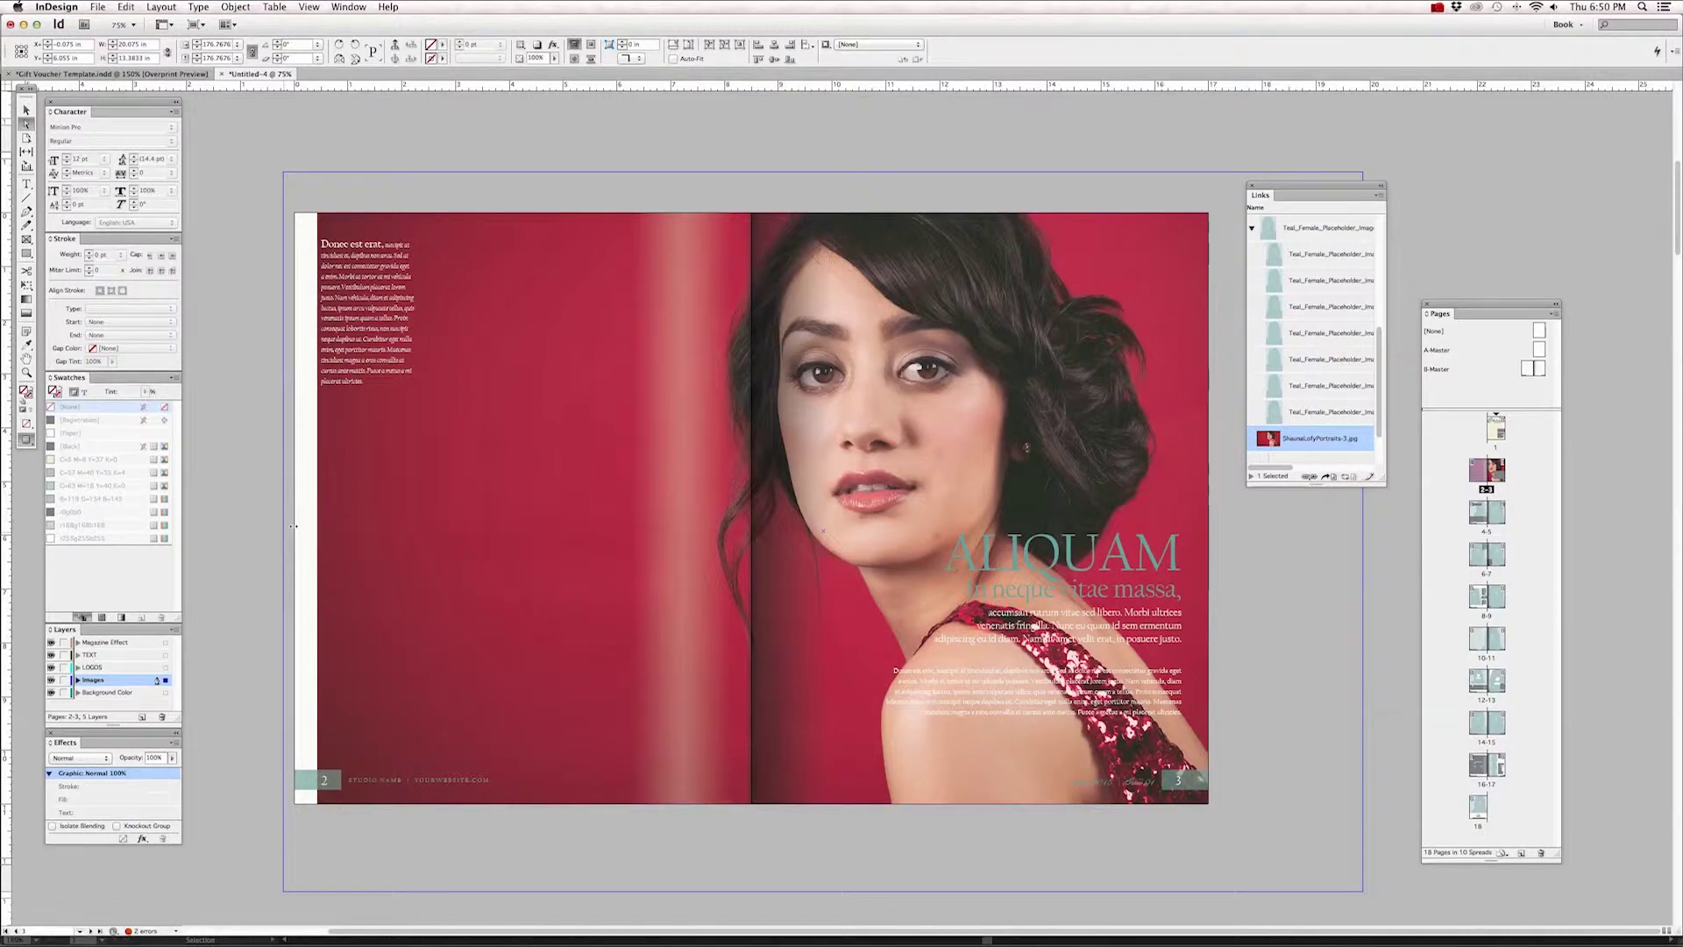
{"action": "key", "text": "ctrl+alt+shift+c"}
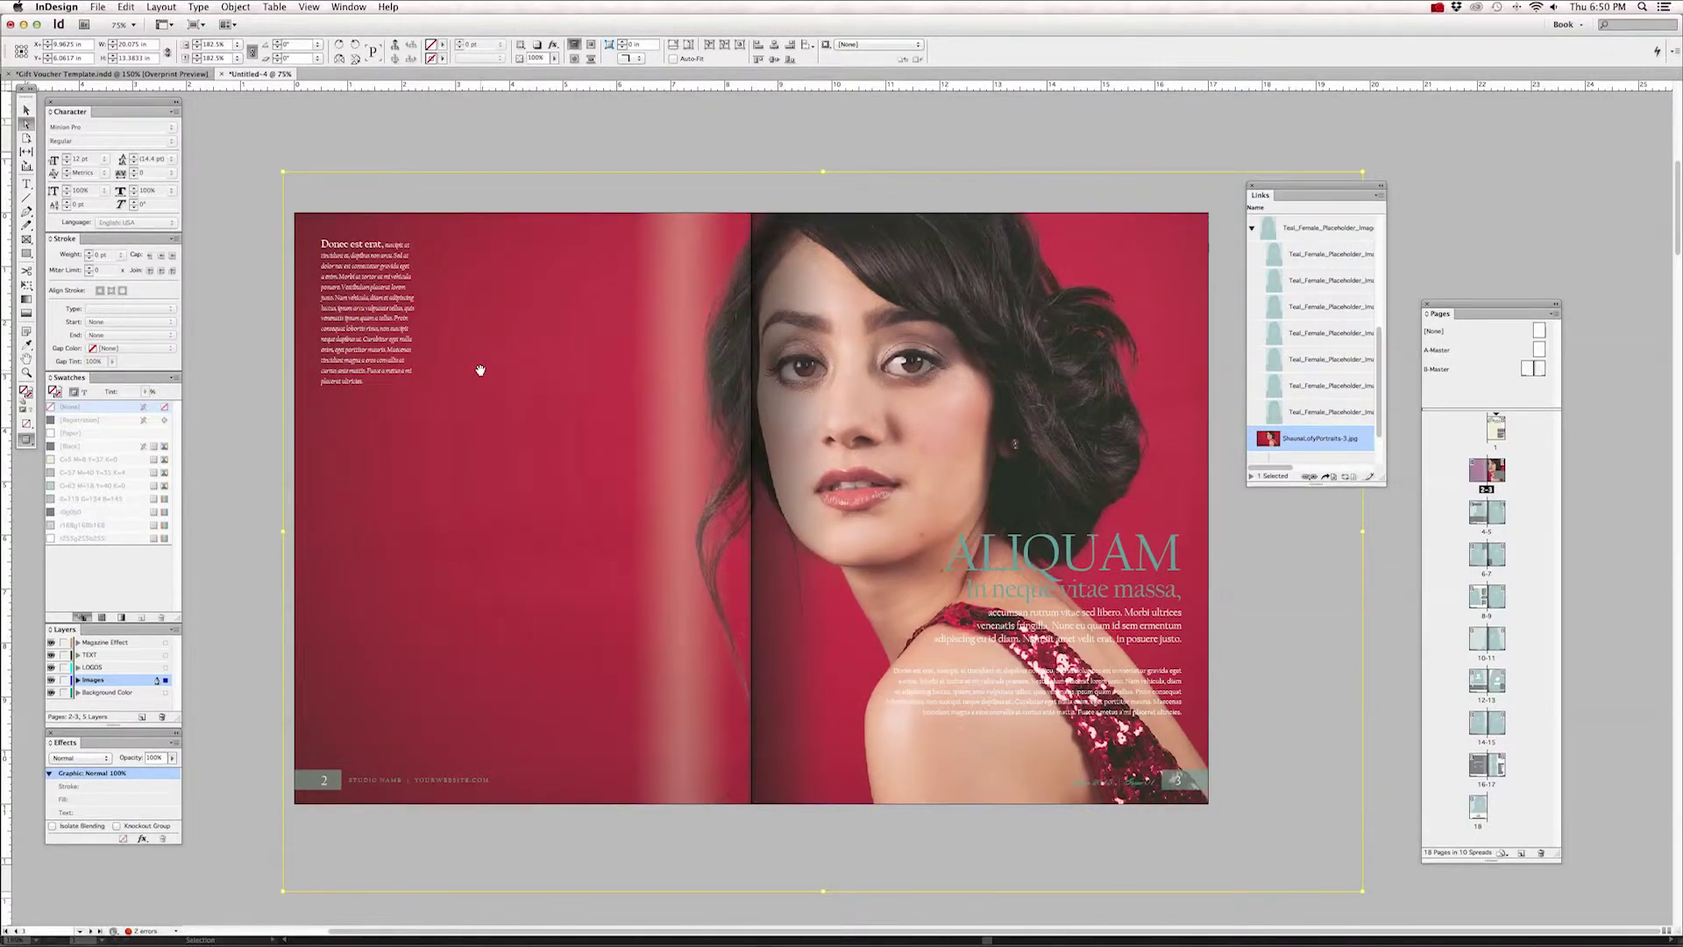
{"action": "left_click", "coordinate": [1211, 116]}
Step: Leave preview mode, create a rectangle frame 5 in wide and 3 in high on page 2, and move it away from the gutter
{"action": "key", "text": "f"}
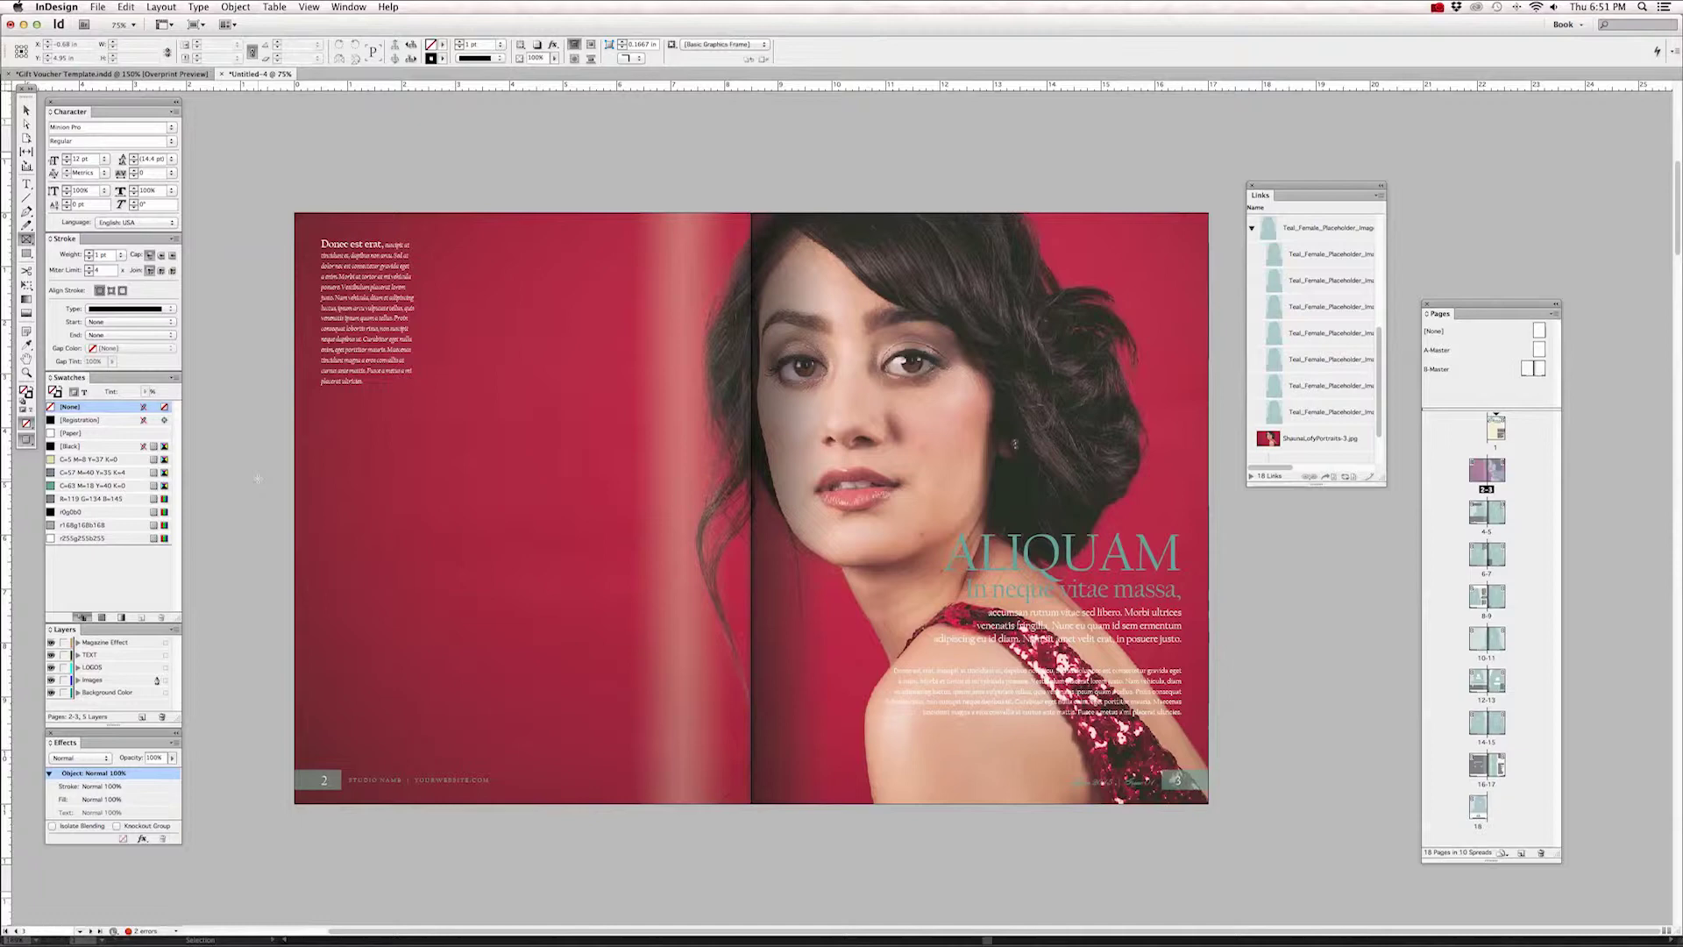
{"action": "key", "text": "w"}
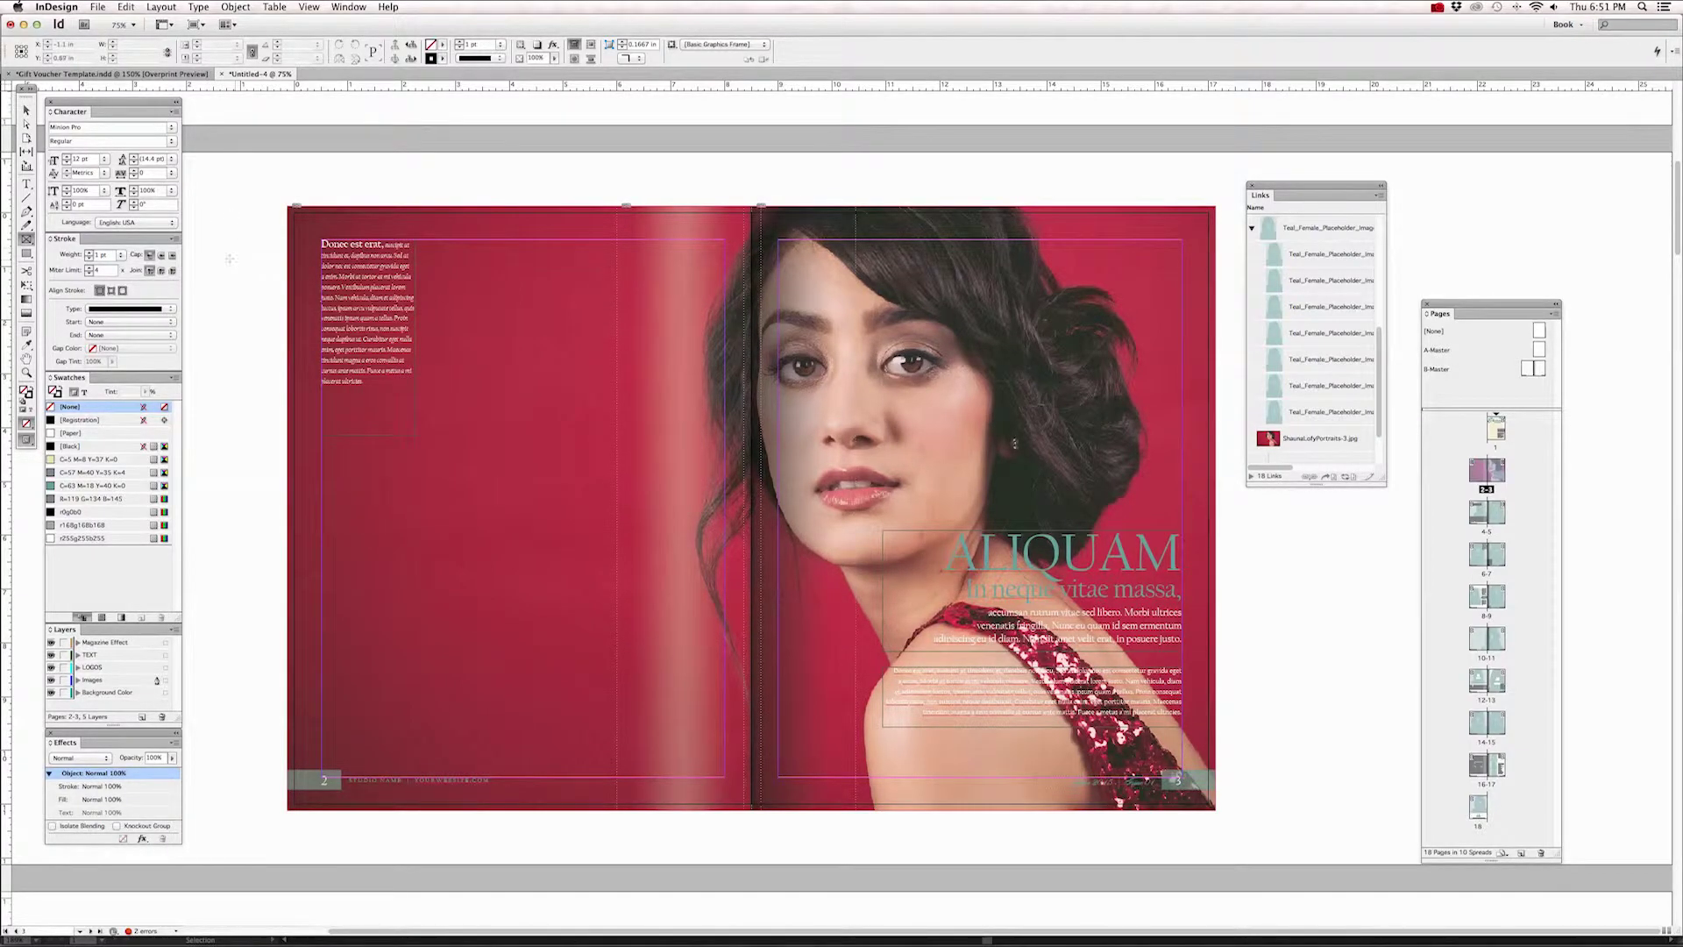
{"action": "left_click", "coordinate": [26, 240]}
{"action": "left_click", "coordinate": [484, 490]}
{"action": "left_click_drag", "start_coordinate": [852, 450], "coordinate": [543, 447]}
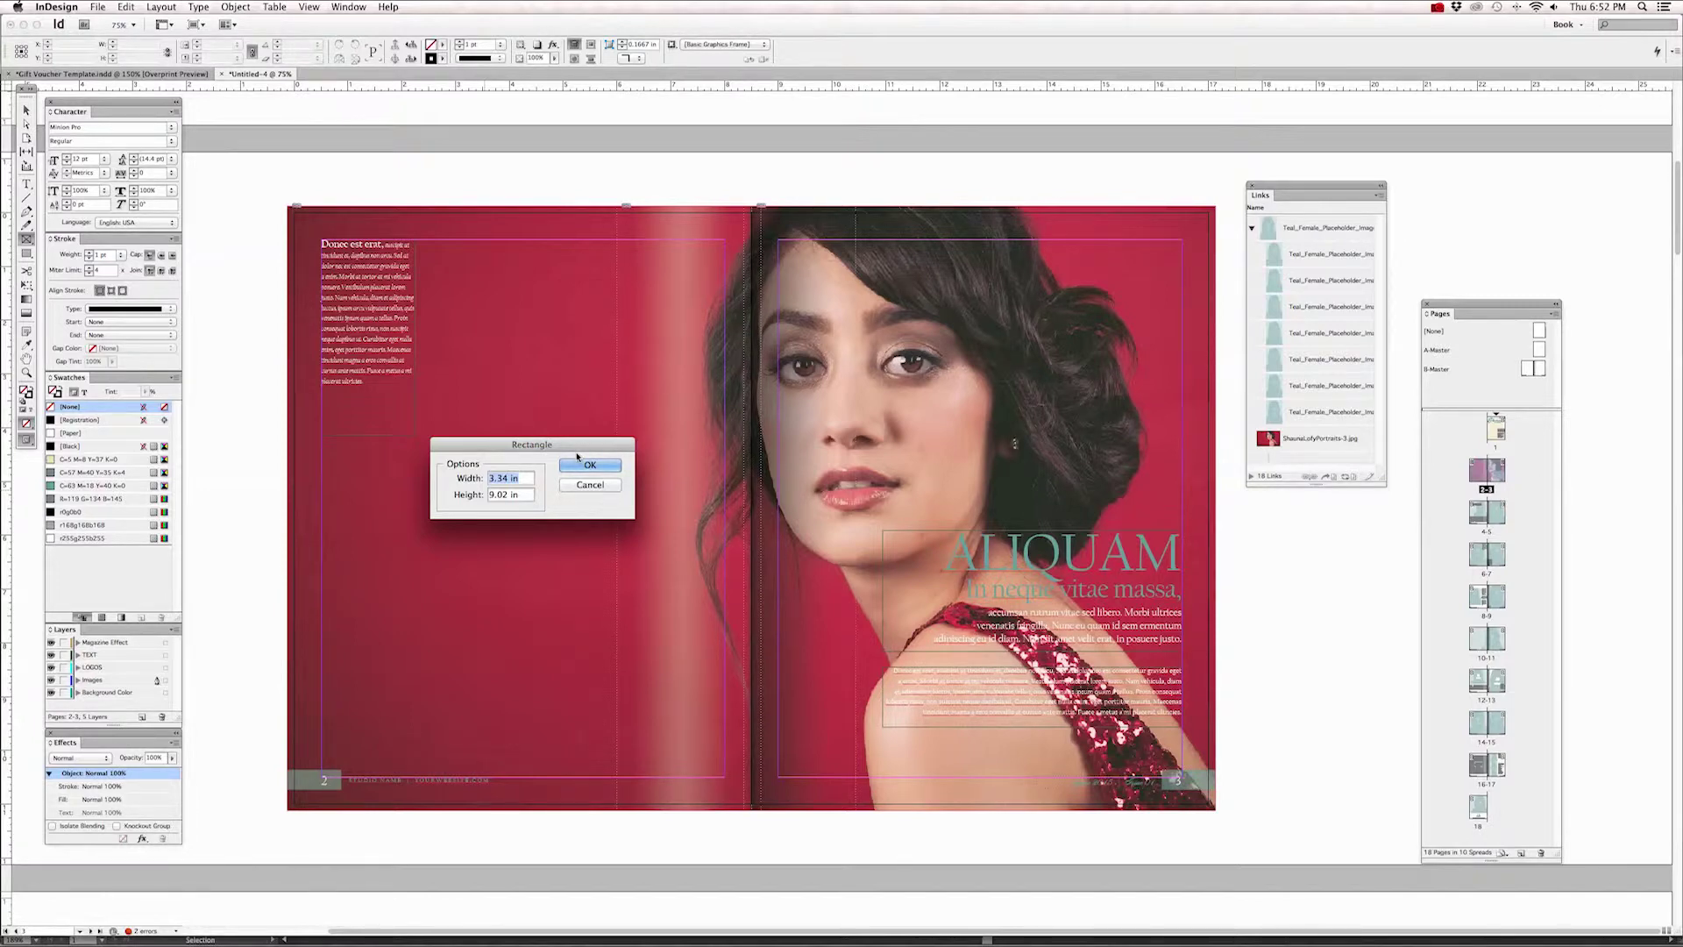
{"action": "type", "text": "5"}
{"action": "left_click_drag", "start_coordinate": [533, 494], "coordinate": [469, 494]}
{"action": "type", "text": "3"}
{"action": "left_click", "coordinate": [590, 464]}
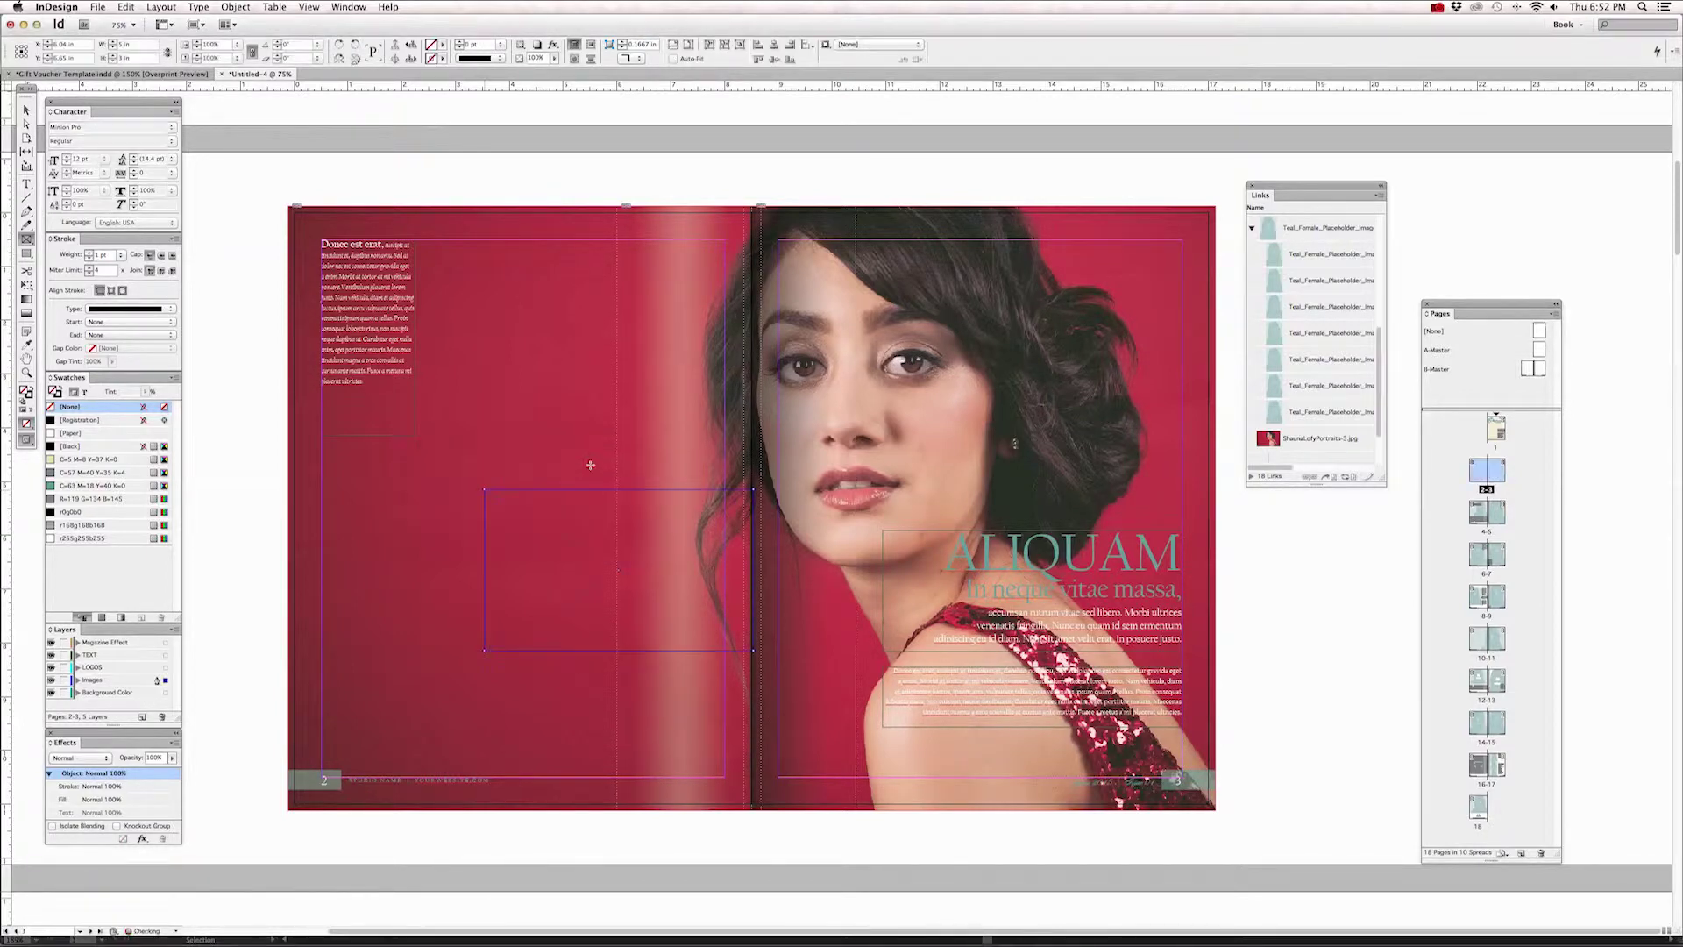
{"action": "left_click", "coordinate": [25, 110]}
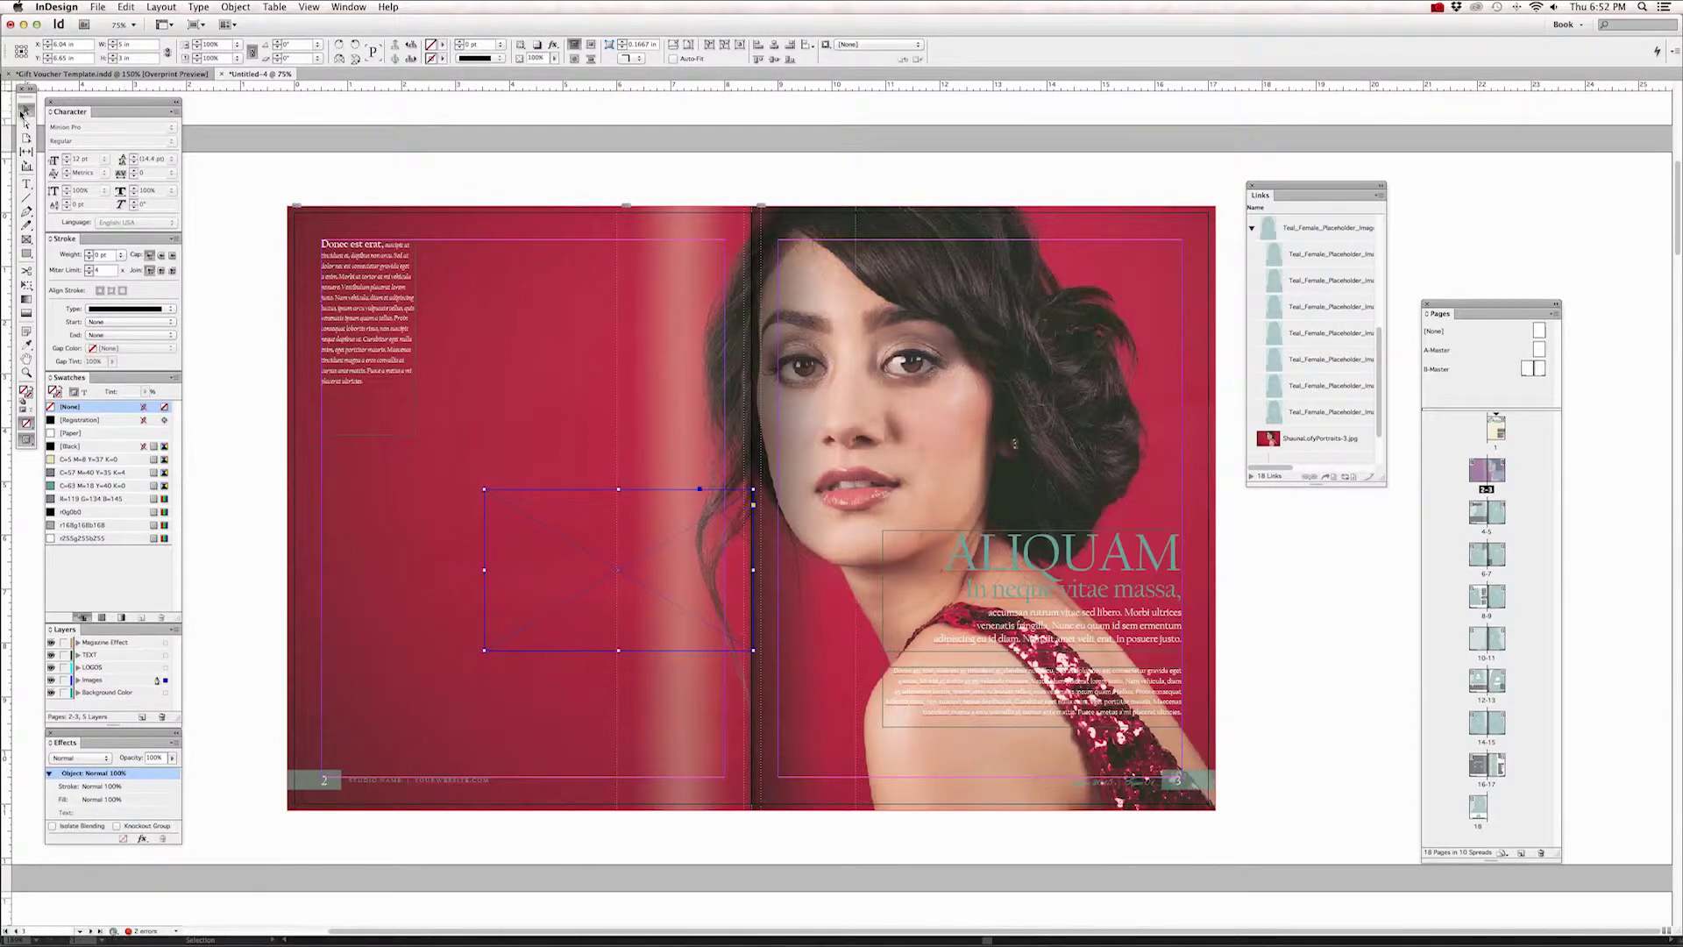
{"action": "left_click_drag", "start_coordinate": [660, 493], "coordinate": [562, 483]}
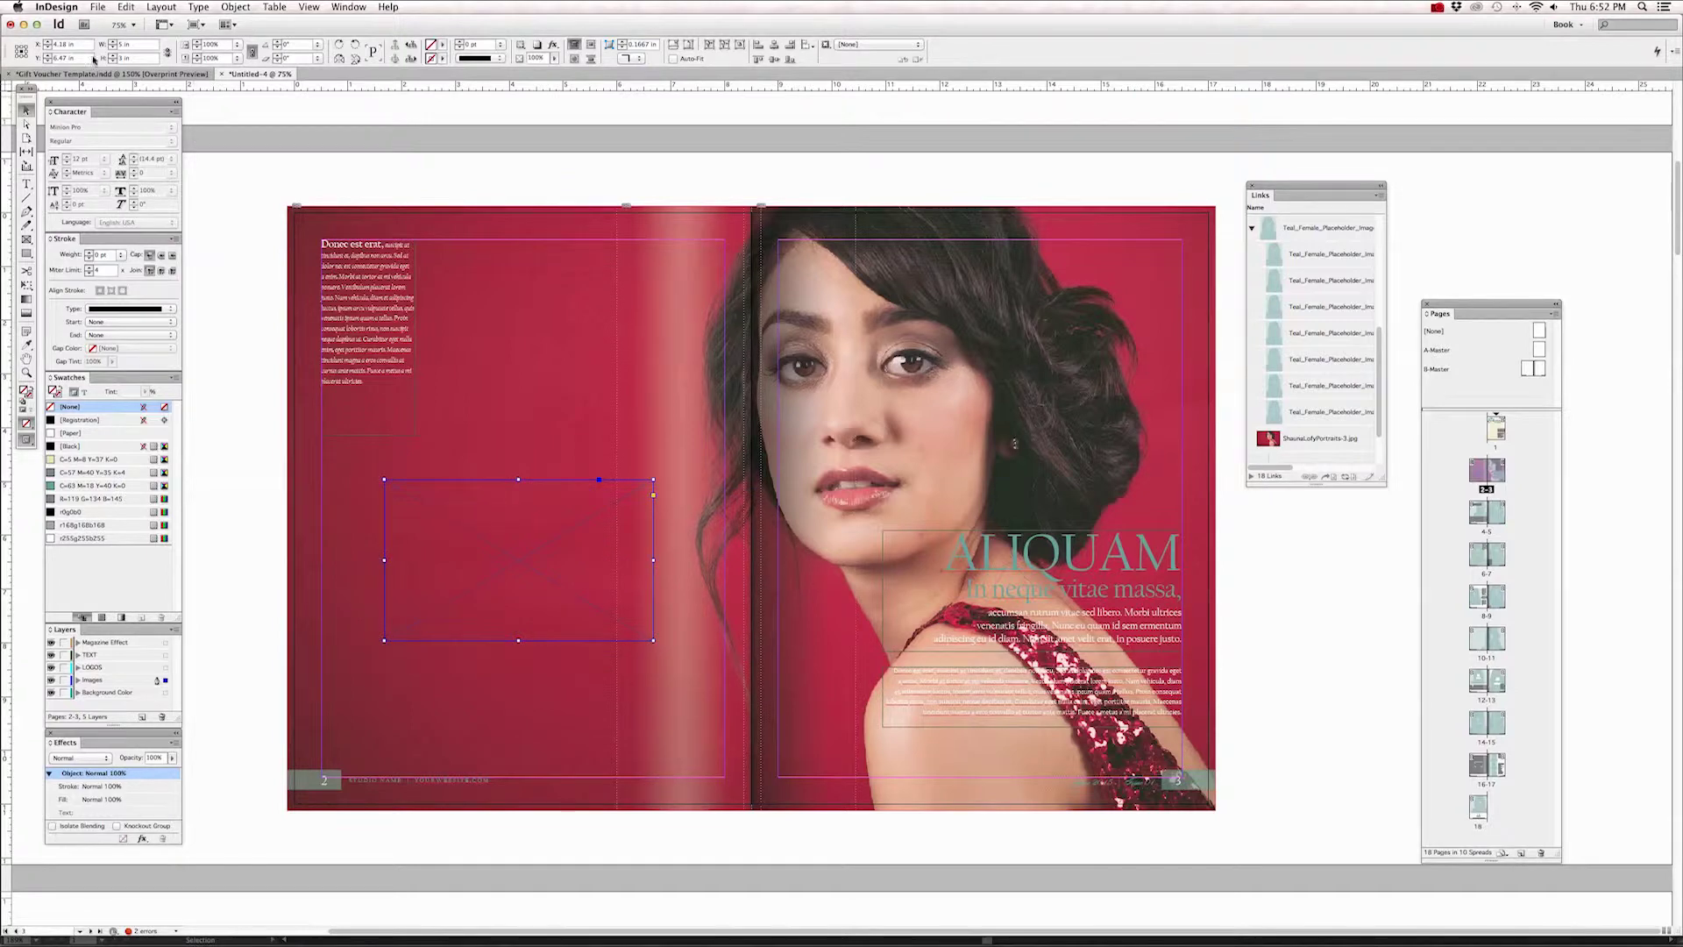
Step: Place the horizontal photo of the violin player into the 5 × 3 in frame on page 2
{"action": "left_click", "coordinate": [98, 7]}
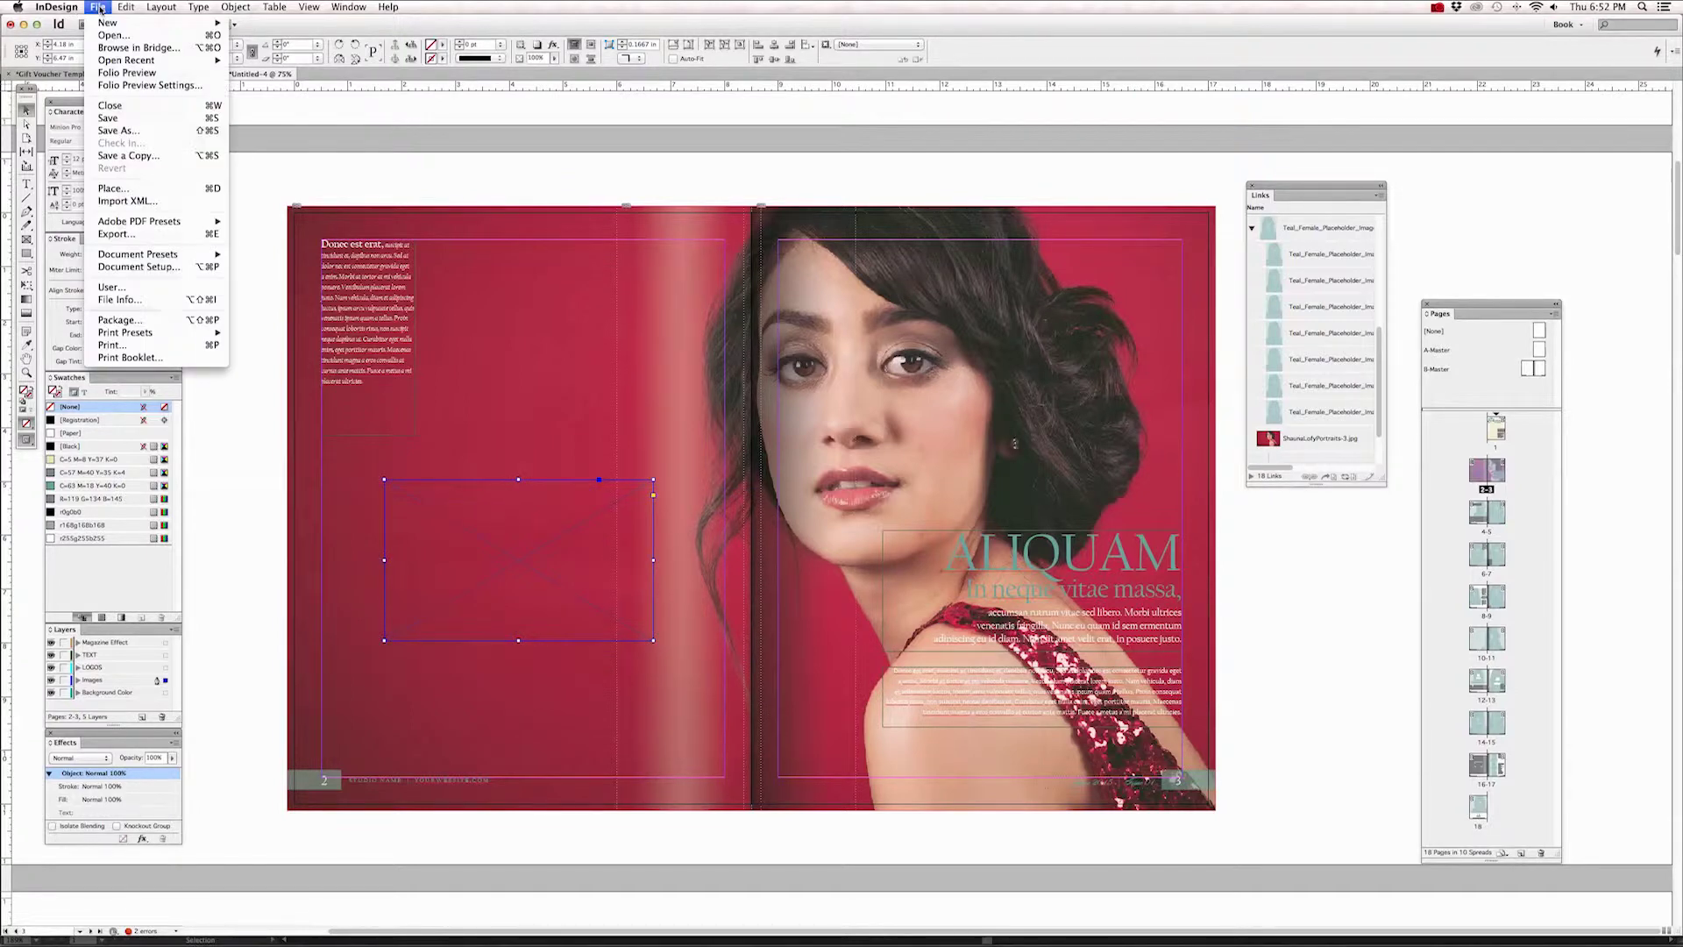
{"action": "left_click", "coordinate": [113, 187]}
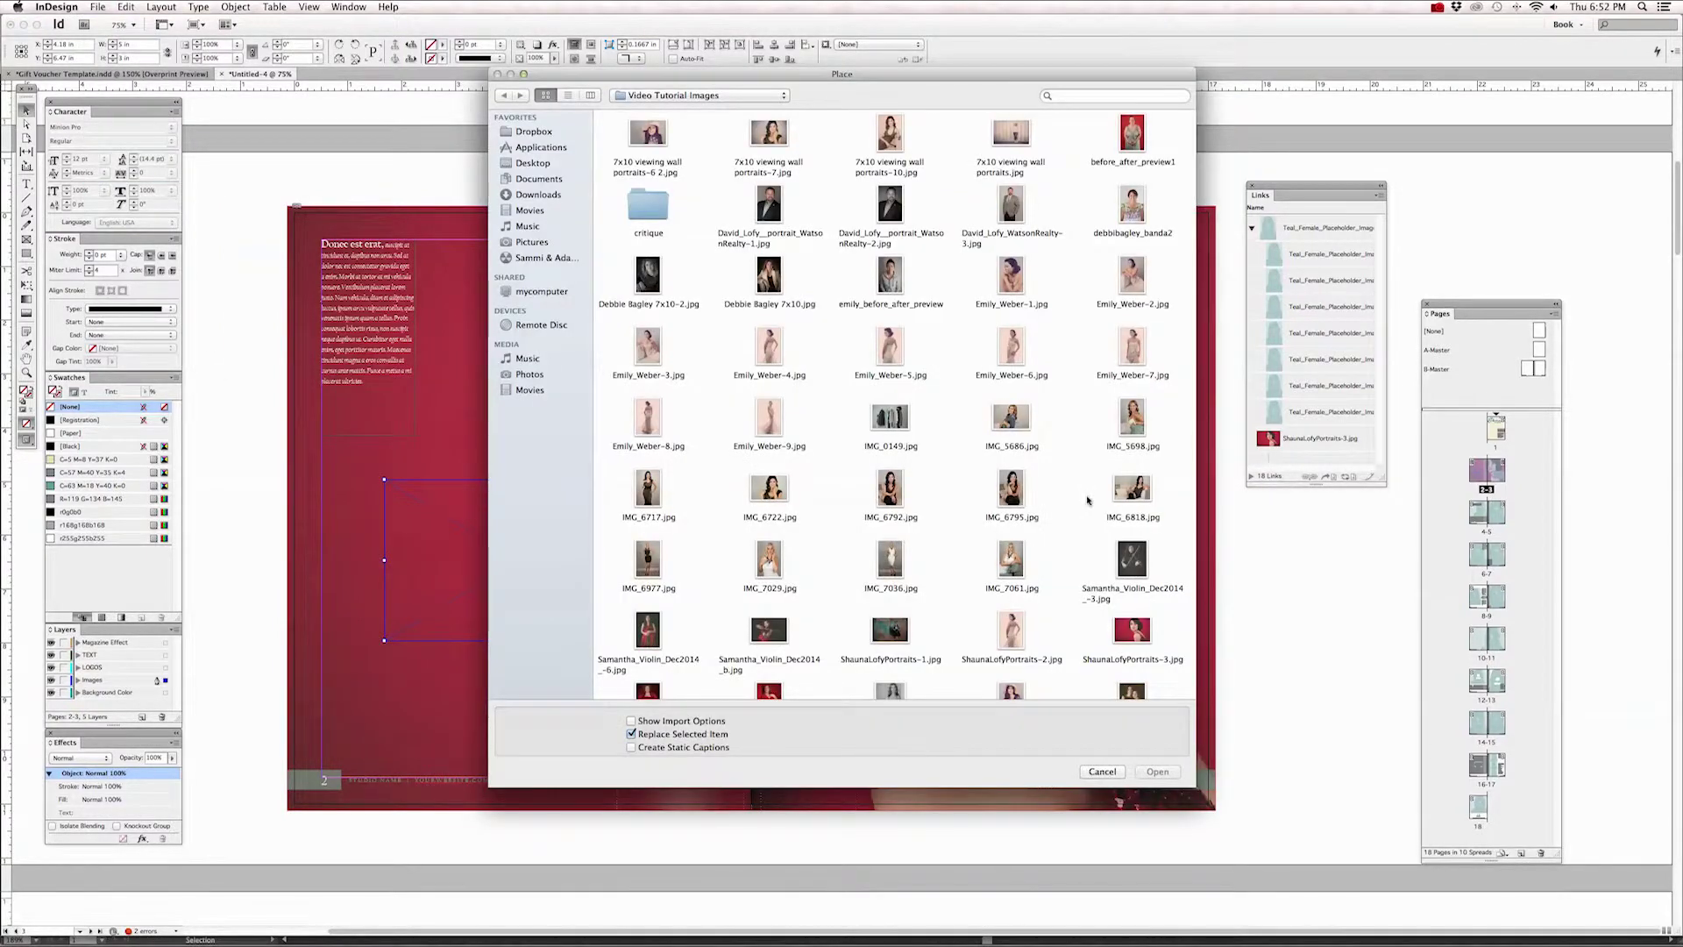
{"action": "scroll", "coordinate": [1081, 496], "scroll_direction": "down", "scroll_amount": 5}
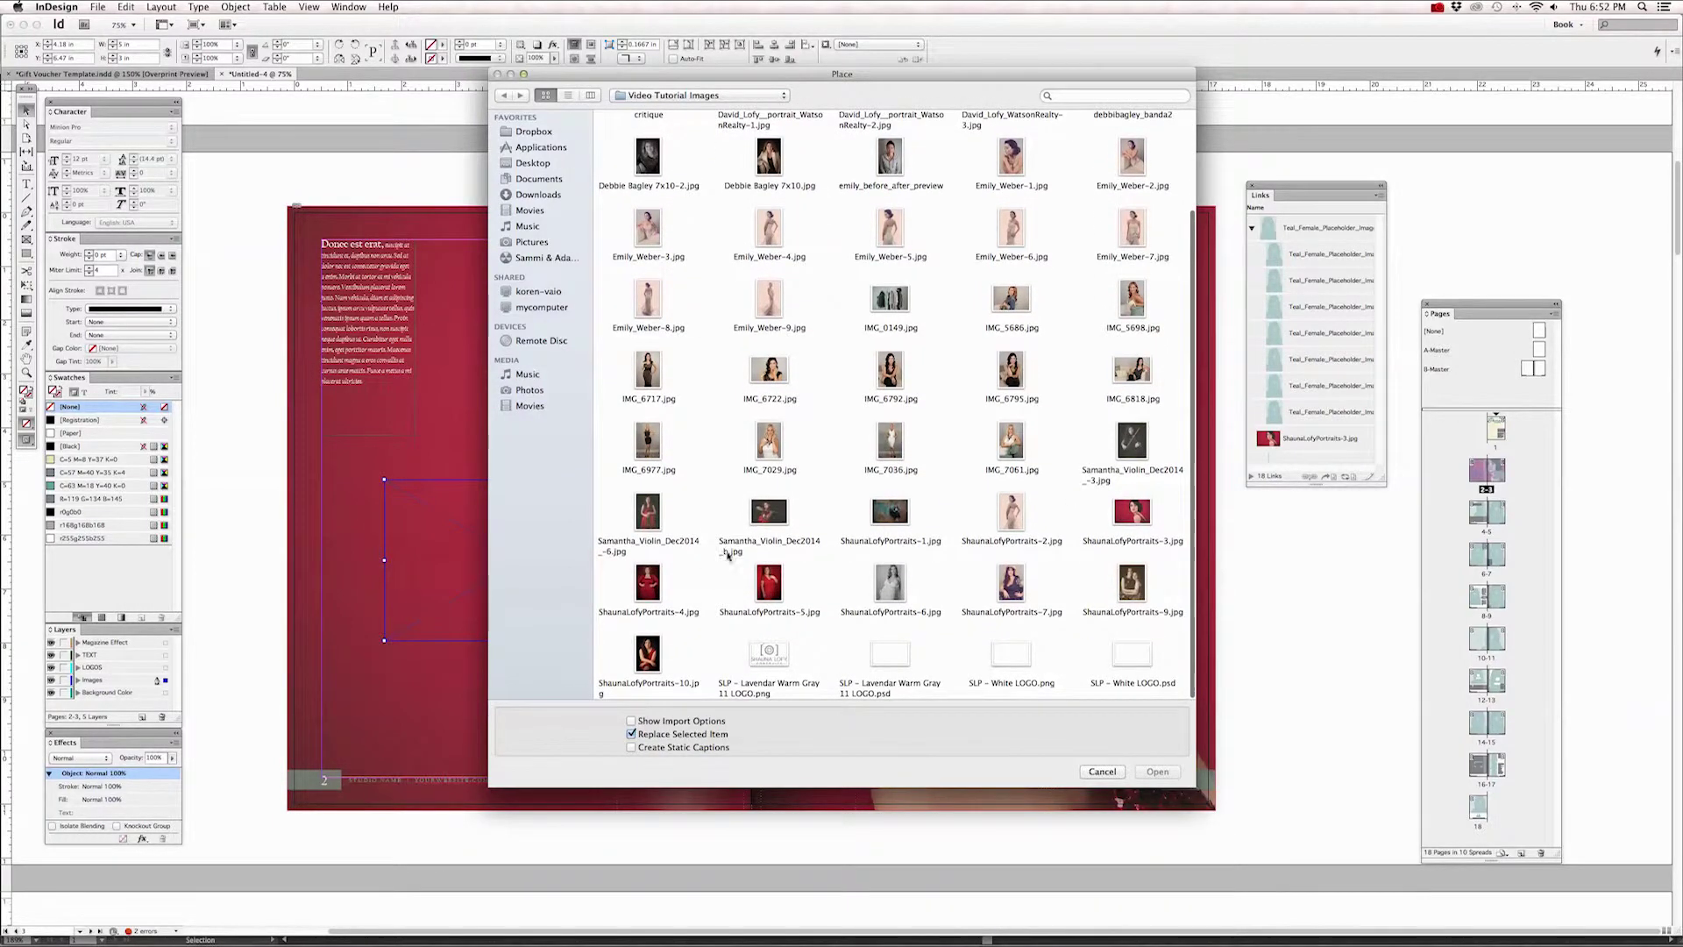
{"action": "double_click", "coordinate": [776, 514]}
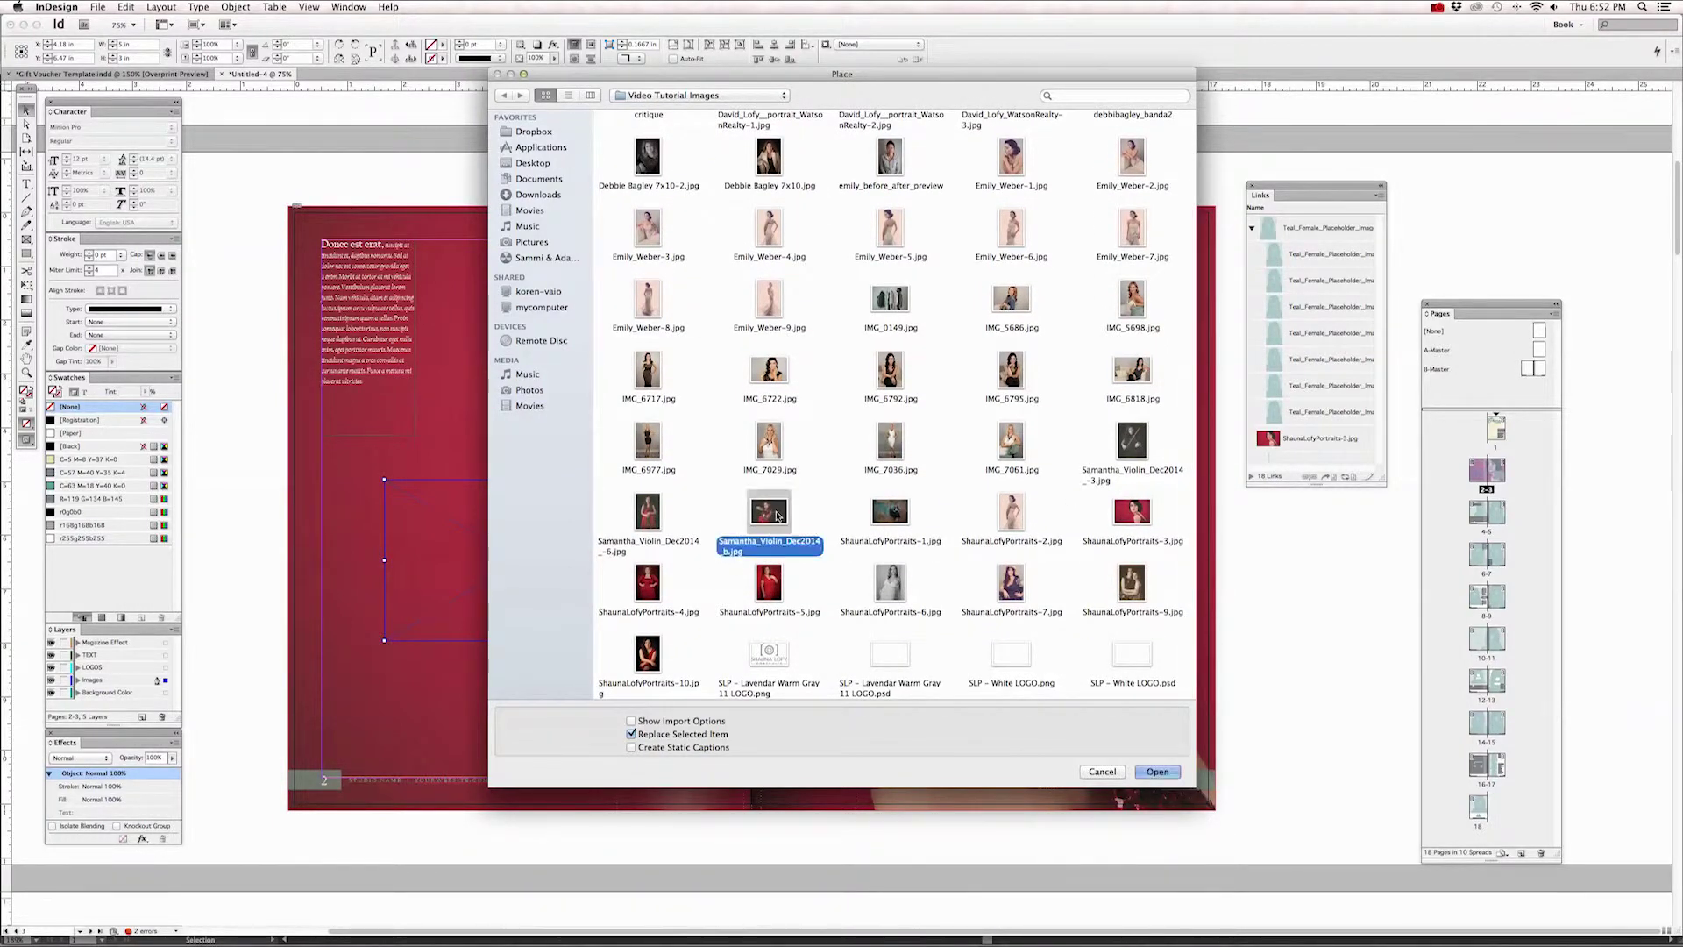
{"action": "left_click", "coordinate": [26, 125]}
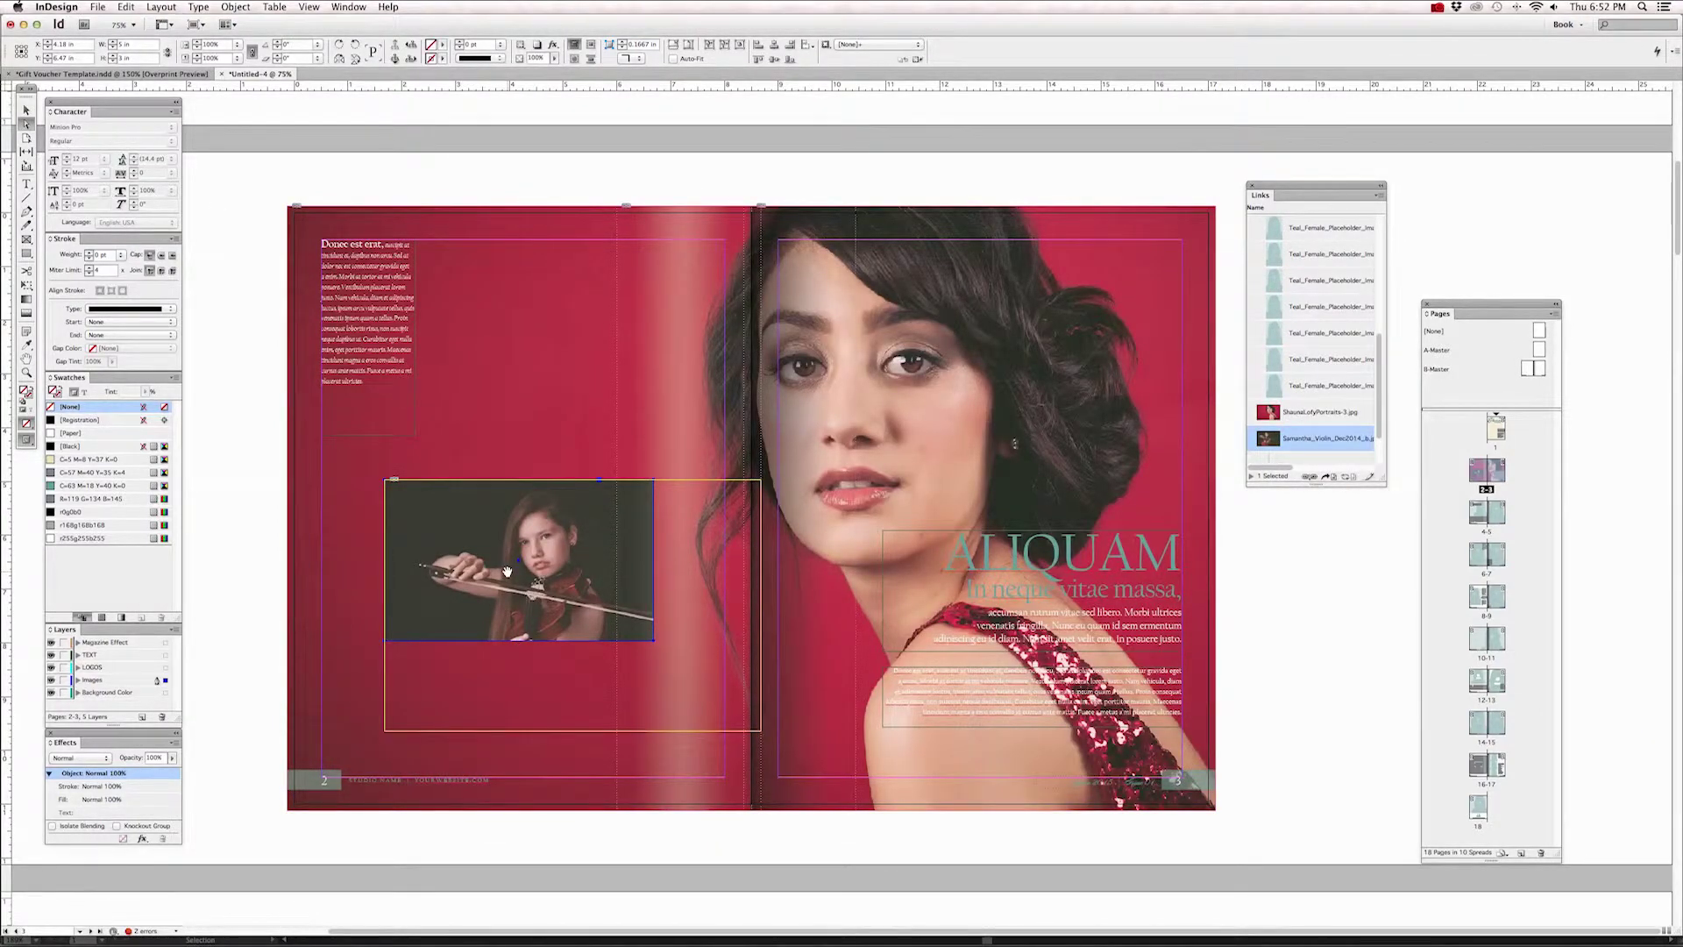
{"action": "scroll", "coordinate": [507, 571], "scroll_direction": "down", "scroll_amount": 2}
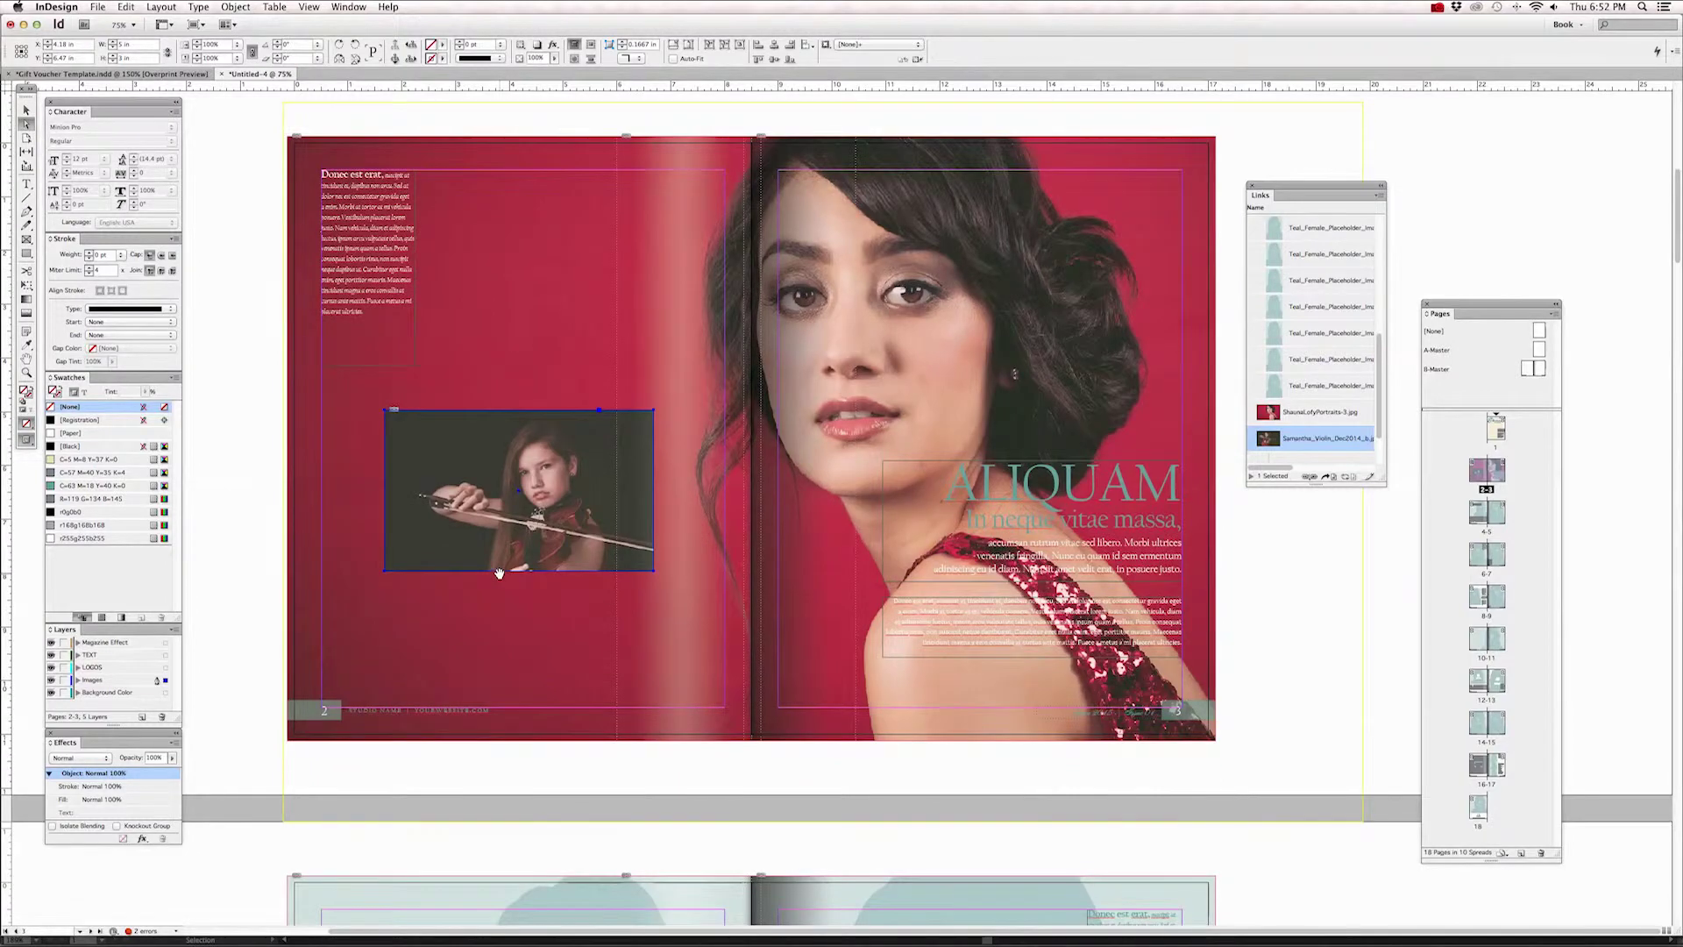
Step: Fit the horizontal violin photo to fill its frame proportionally, and deselect it
{"action": "left_click", "coordinate": [27, 109]}
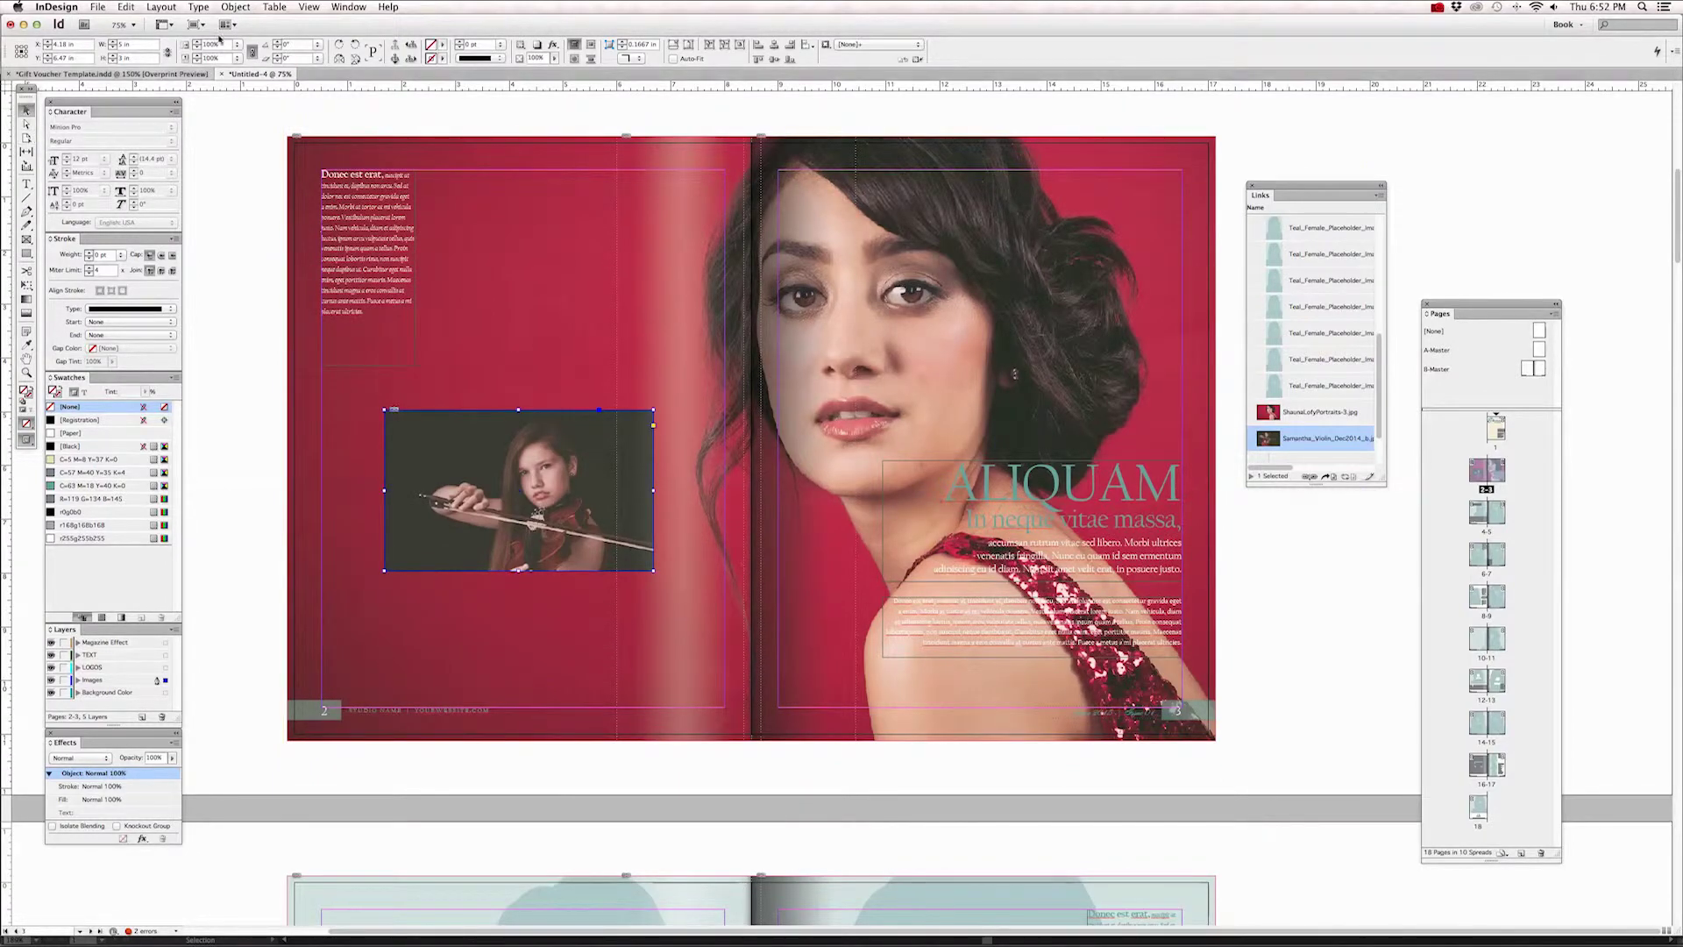
{"action": "left_click", "coordinate": [236, 6]}
{"action": "mouse_move", "coordinate": [342, 216]}
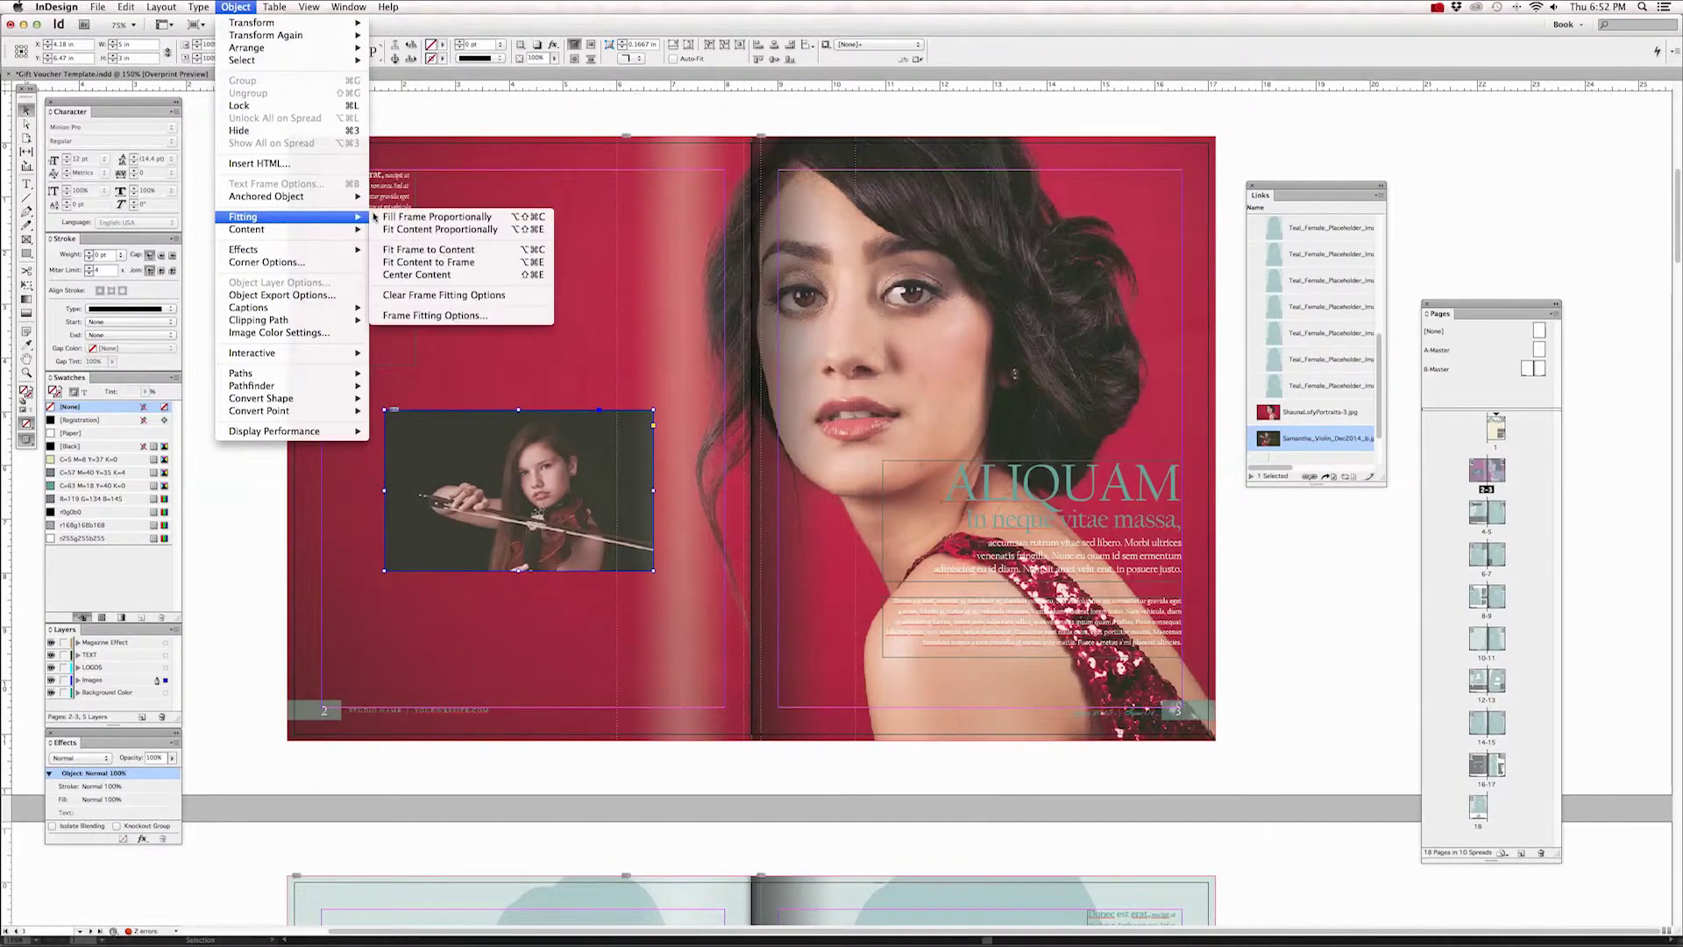
{"action": "left_click", "coordinate": [424, 219]}
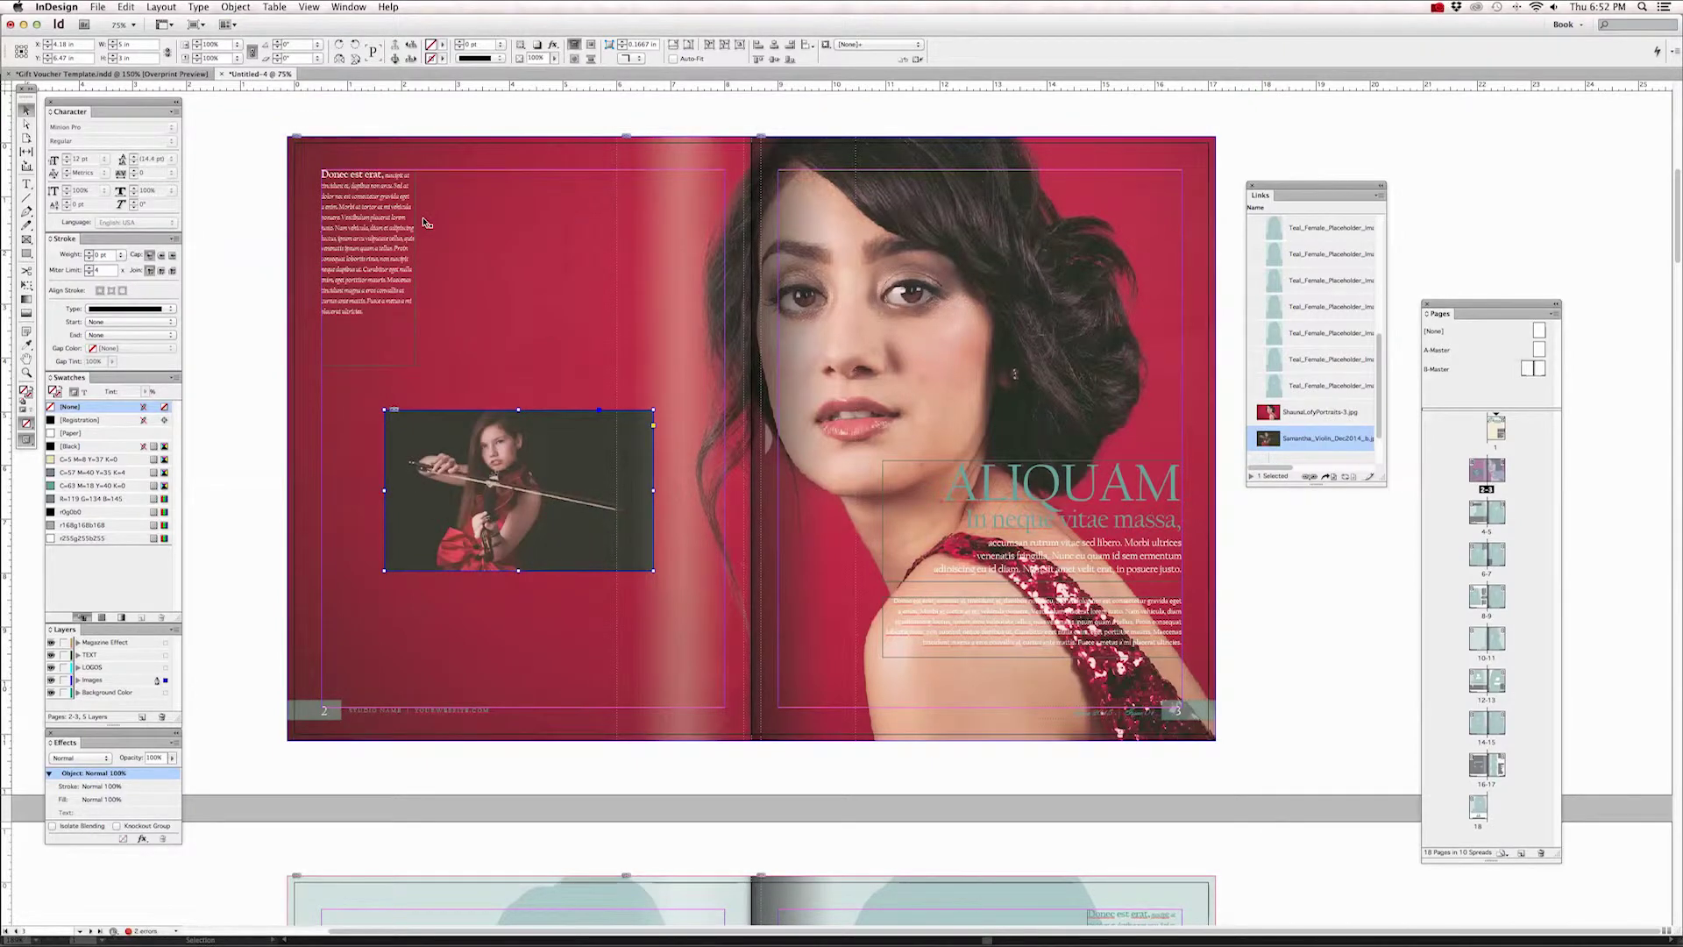
{"action": "left_click", "coordinate": [254, 215]}
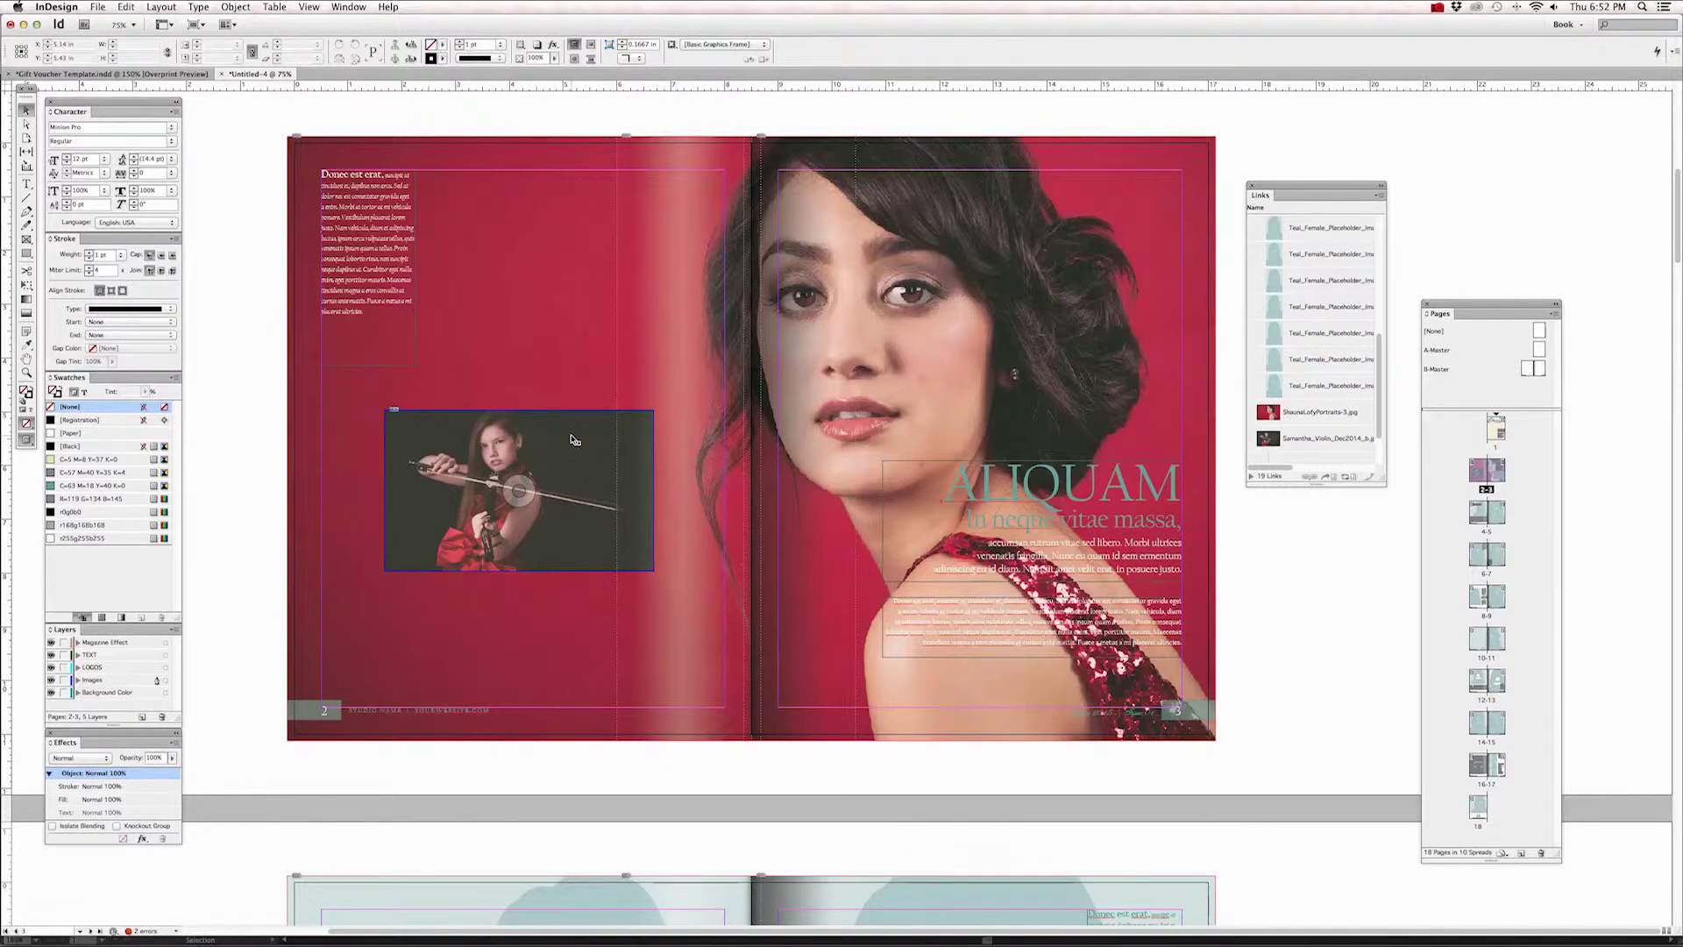
Step: Switch to preview mode and move the horizontal violin photo slightly up and toward the outer edge of page 2
{"action": "key", "text": "w"}
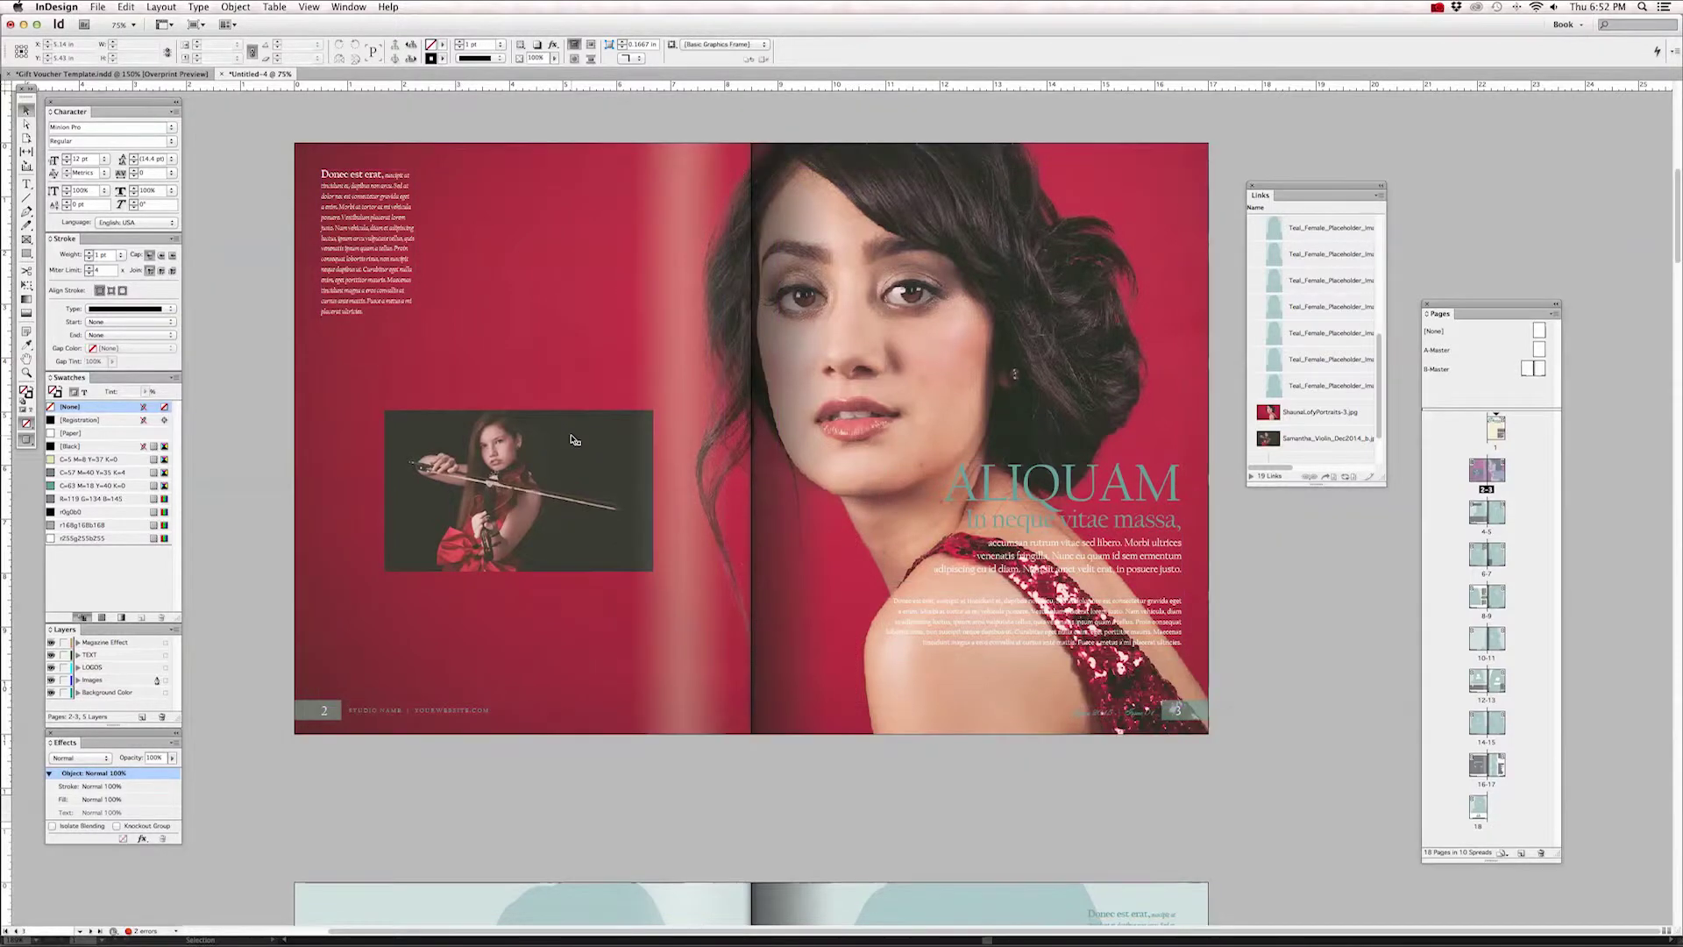
{"action": "left_click_drag", "start_coordinate": [592, 454], "coordinate": [574, 443]}
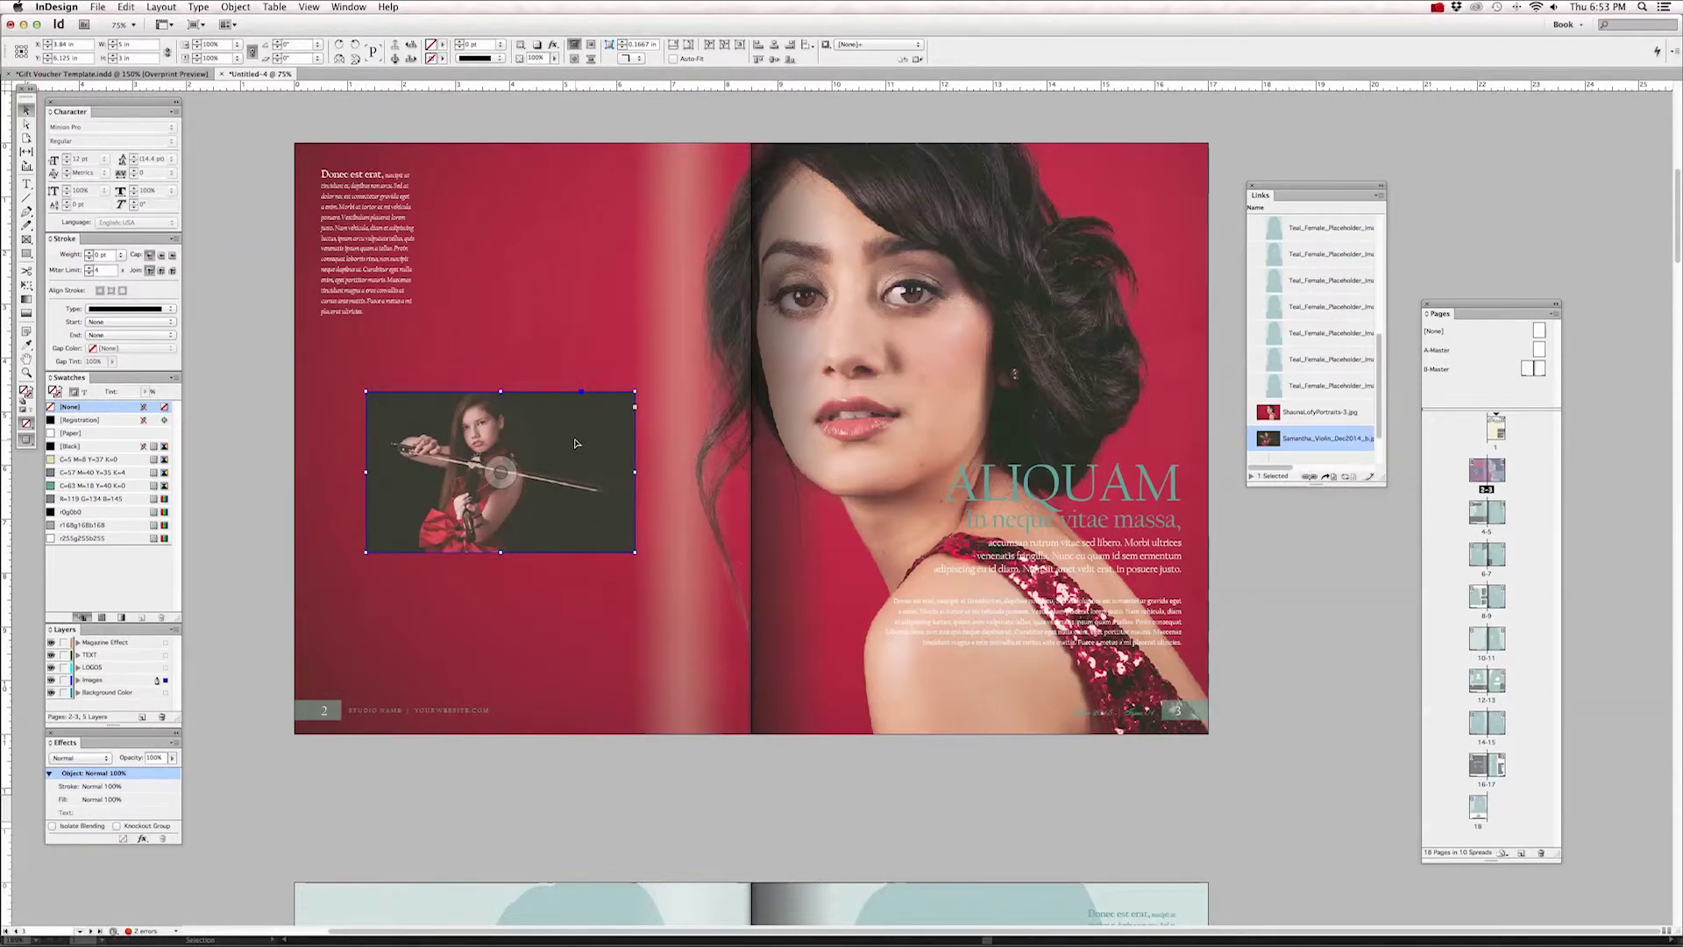
{"action": "scroll", "coordinate": [263, 394], "scroll_direction": "up", "scroll_amount": 2}
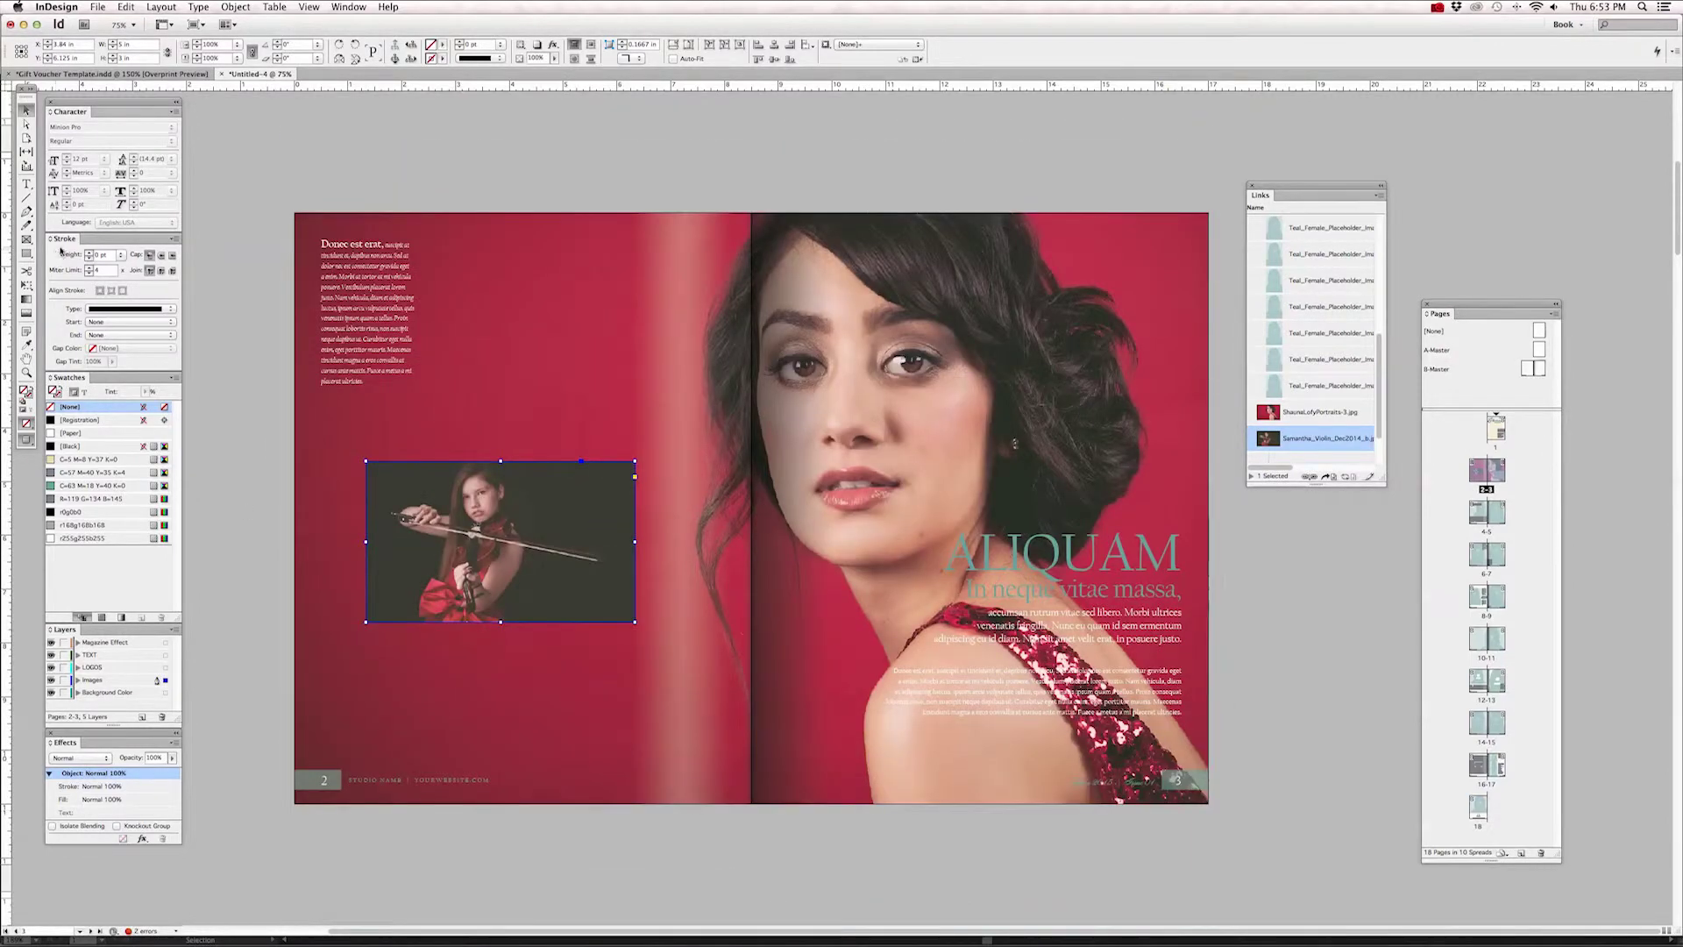
Step: Give the horizontal photo's frame a 5 pt stroke coloured with the Paper swatch
{"action": "left_click", "coordinate": [345, 7]}
{"action": "left_click", "coordinate": [122, 272]}
{"action": "left_click", "coordinate": [122, 256]}
{"action": "left_click", "coordinate": [123, 367]}
{"action": "left_click", "coordinate": [58, 395]}
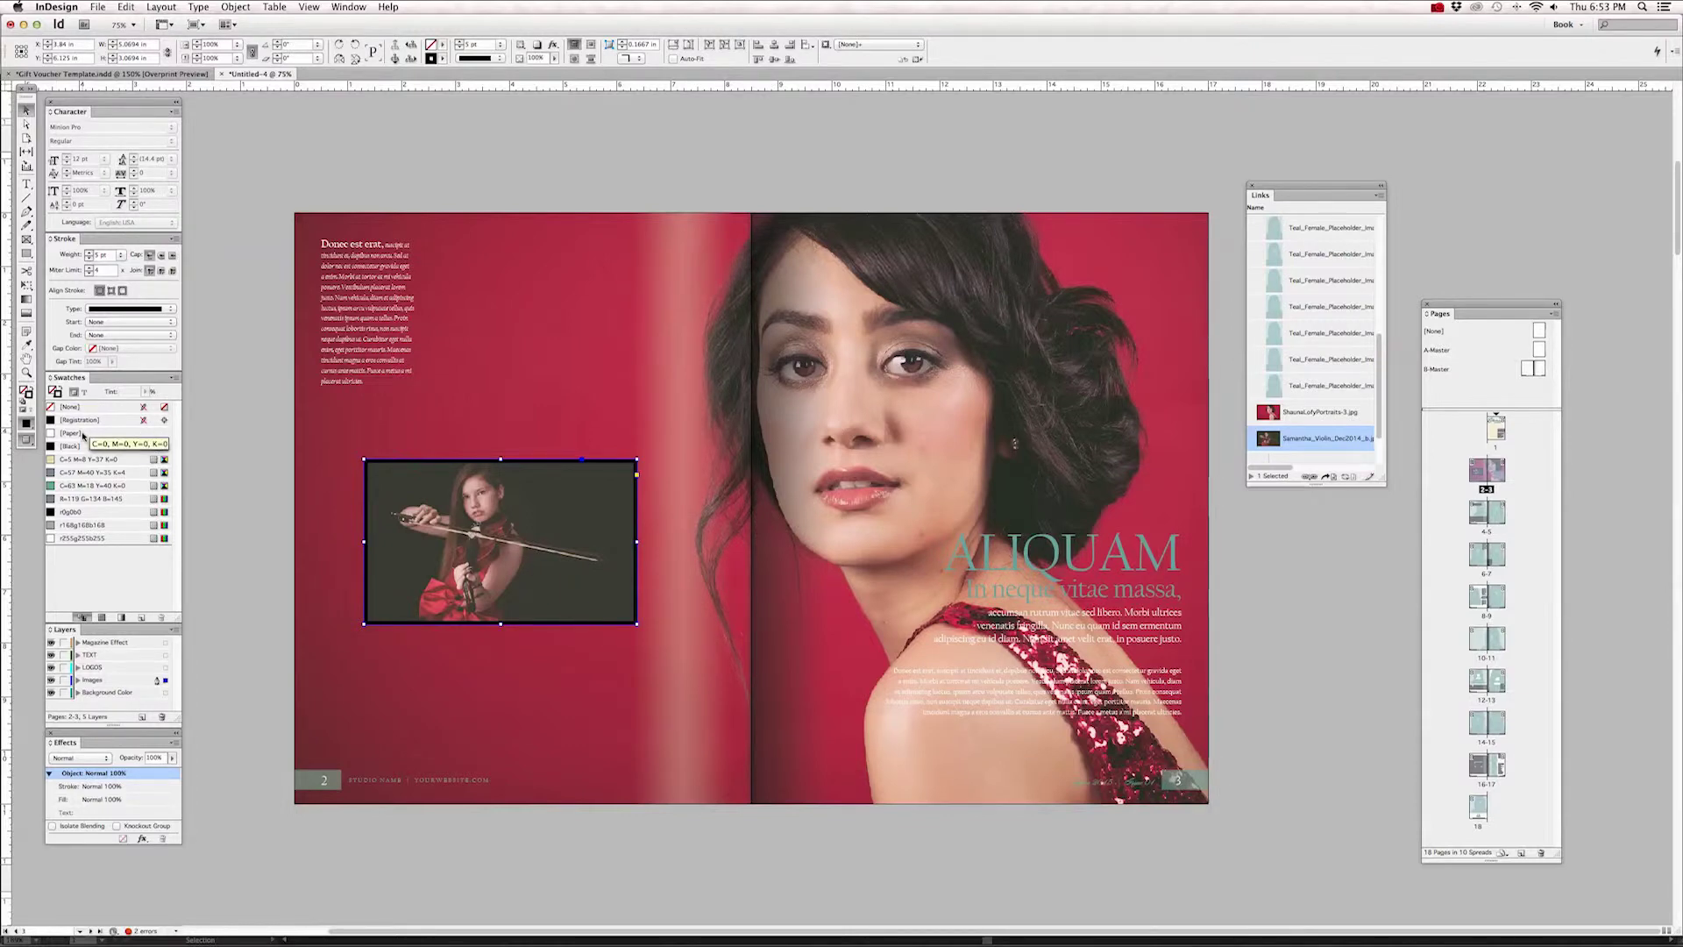
{"action": "left_click", "coordinate": [70, 433]}
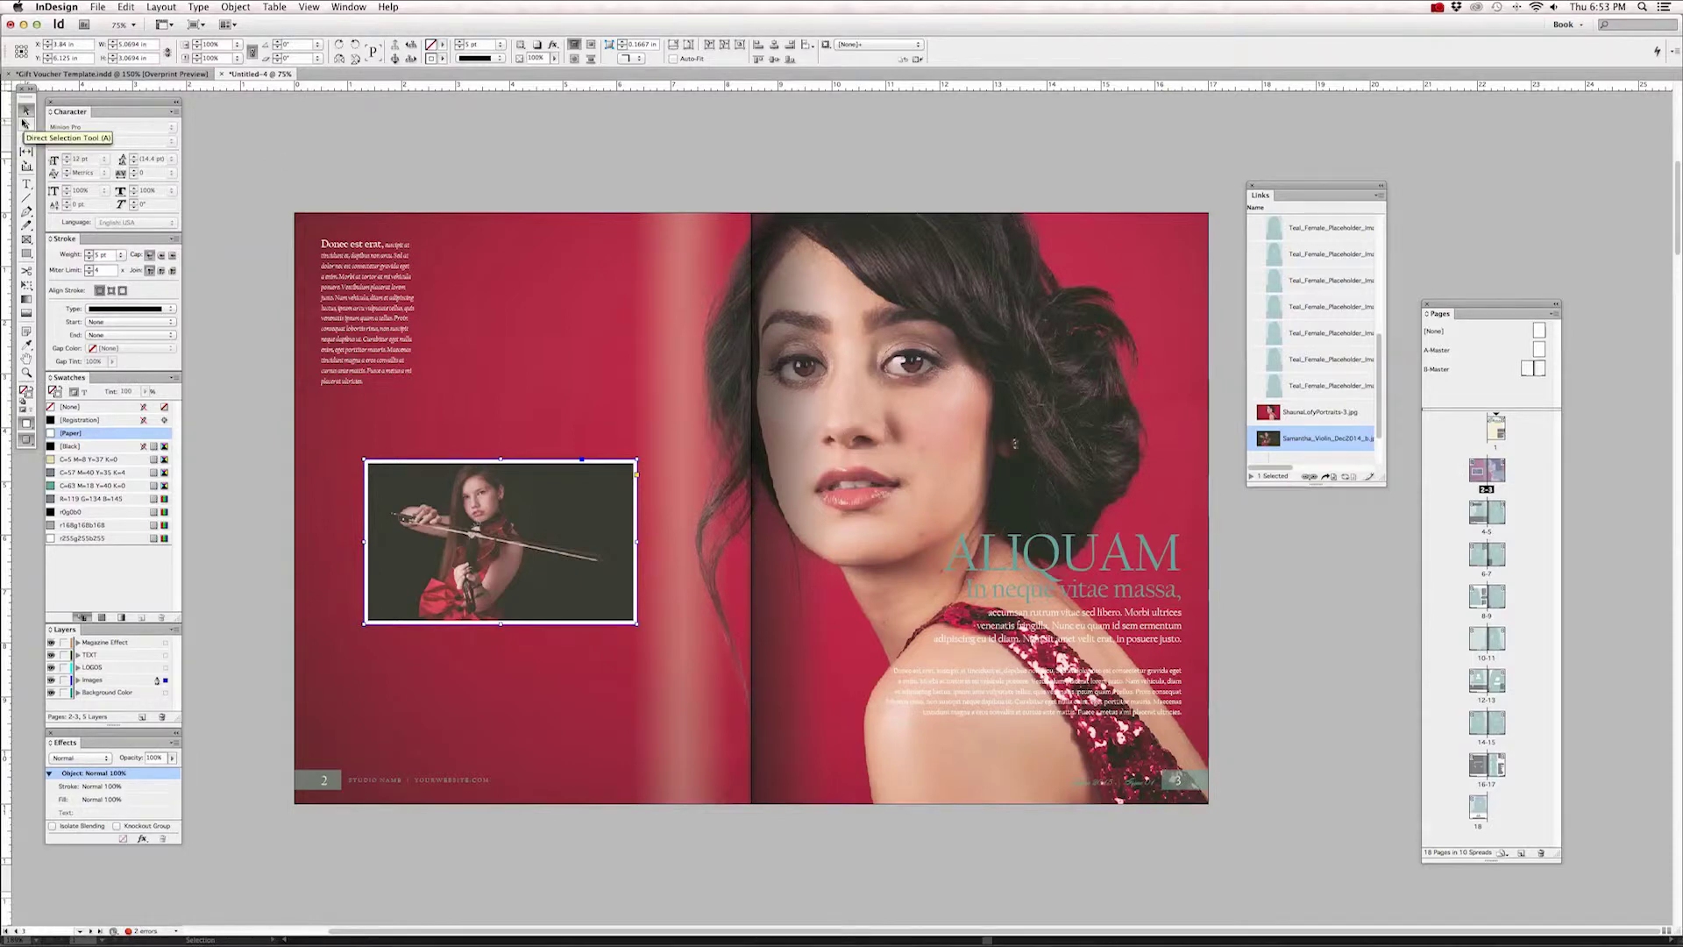
Step: Try shifting the violin photo inside its white-stroked frame, and undo the shift
{"action": "left_click", "coordinate": [370, 139]}
{"action": "left_click_drag", "start_coordinate": [496, 531], "coordinate": [512, 530]}
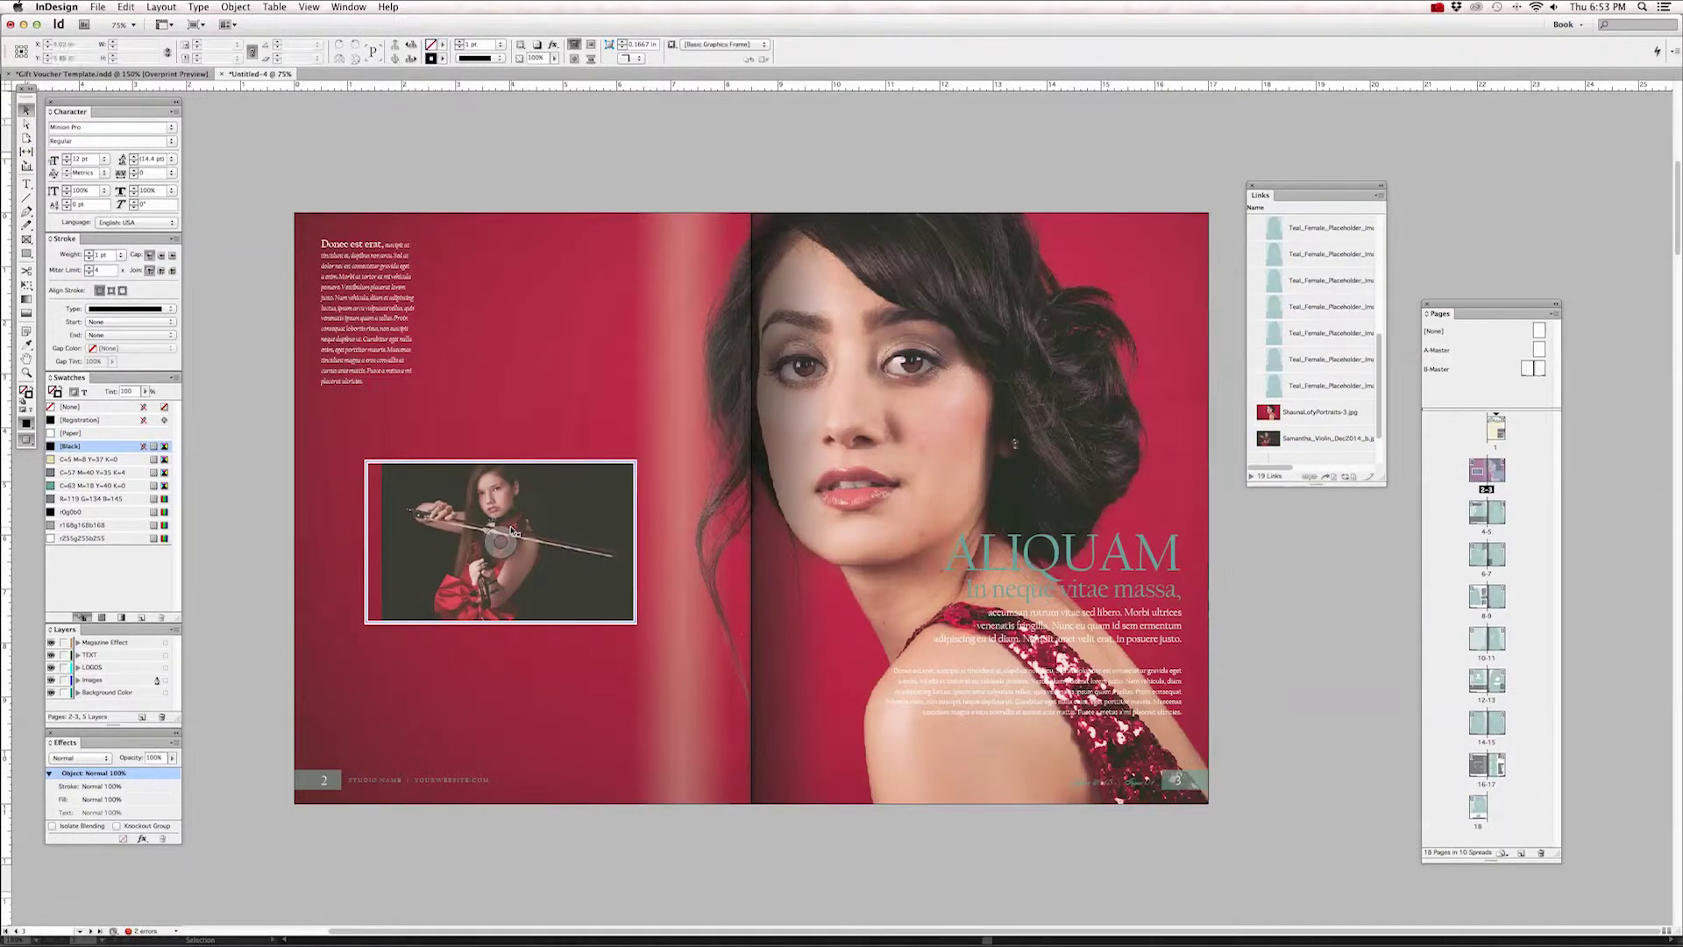
{"action": "key", "text": "super+z"}
Step: Move the whole framed horizontal photo slightly up and toward the gutter
{"action": "left_click", "coordinate": [552, 497]}
{"action": "left_click_drag", "start_coordinate": [553, 497], "coordinate": [555, 492]}
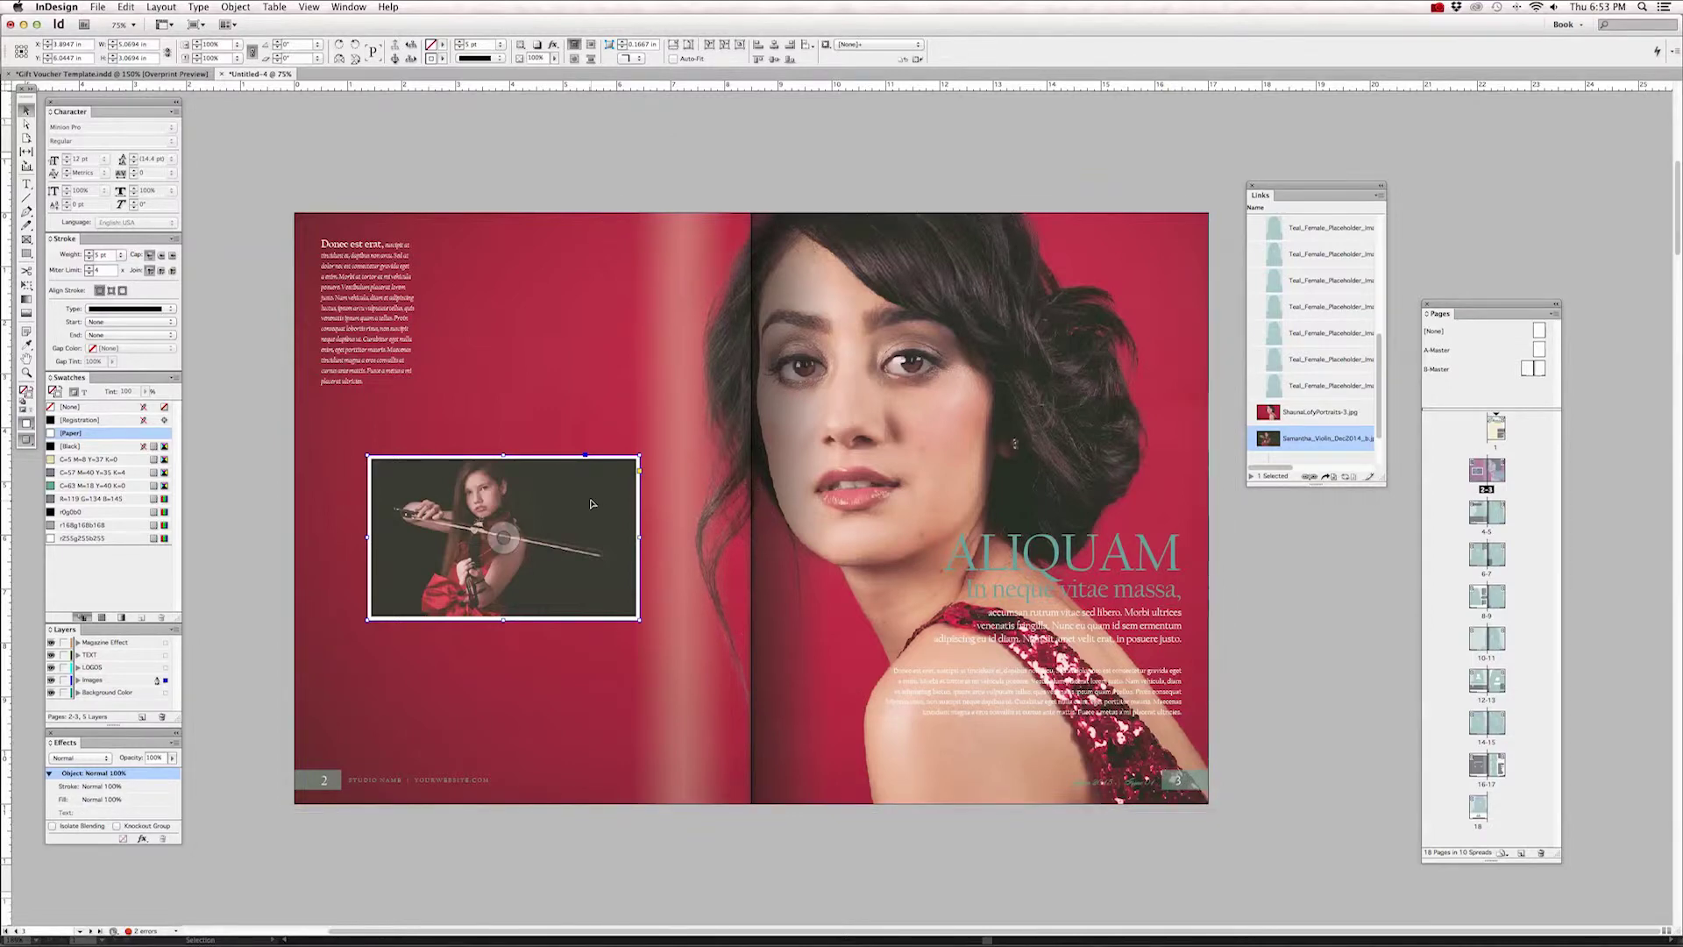
Step: Try duplicating the framed horizontal photo and repositioning the copy, and undo both the move and the paste
{"action": "key", "text": "super+c"}
{"action": "key", "text": "super+v"}
{"action": "left_click_drag", "start_coordinate": [761, 481], "coordinate": [469, 315]}
{"action": "key", "text": "super+z"}
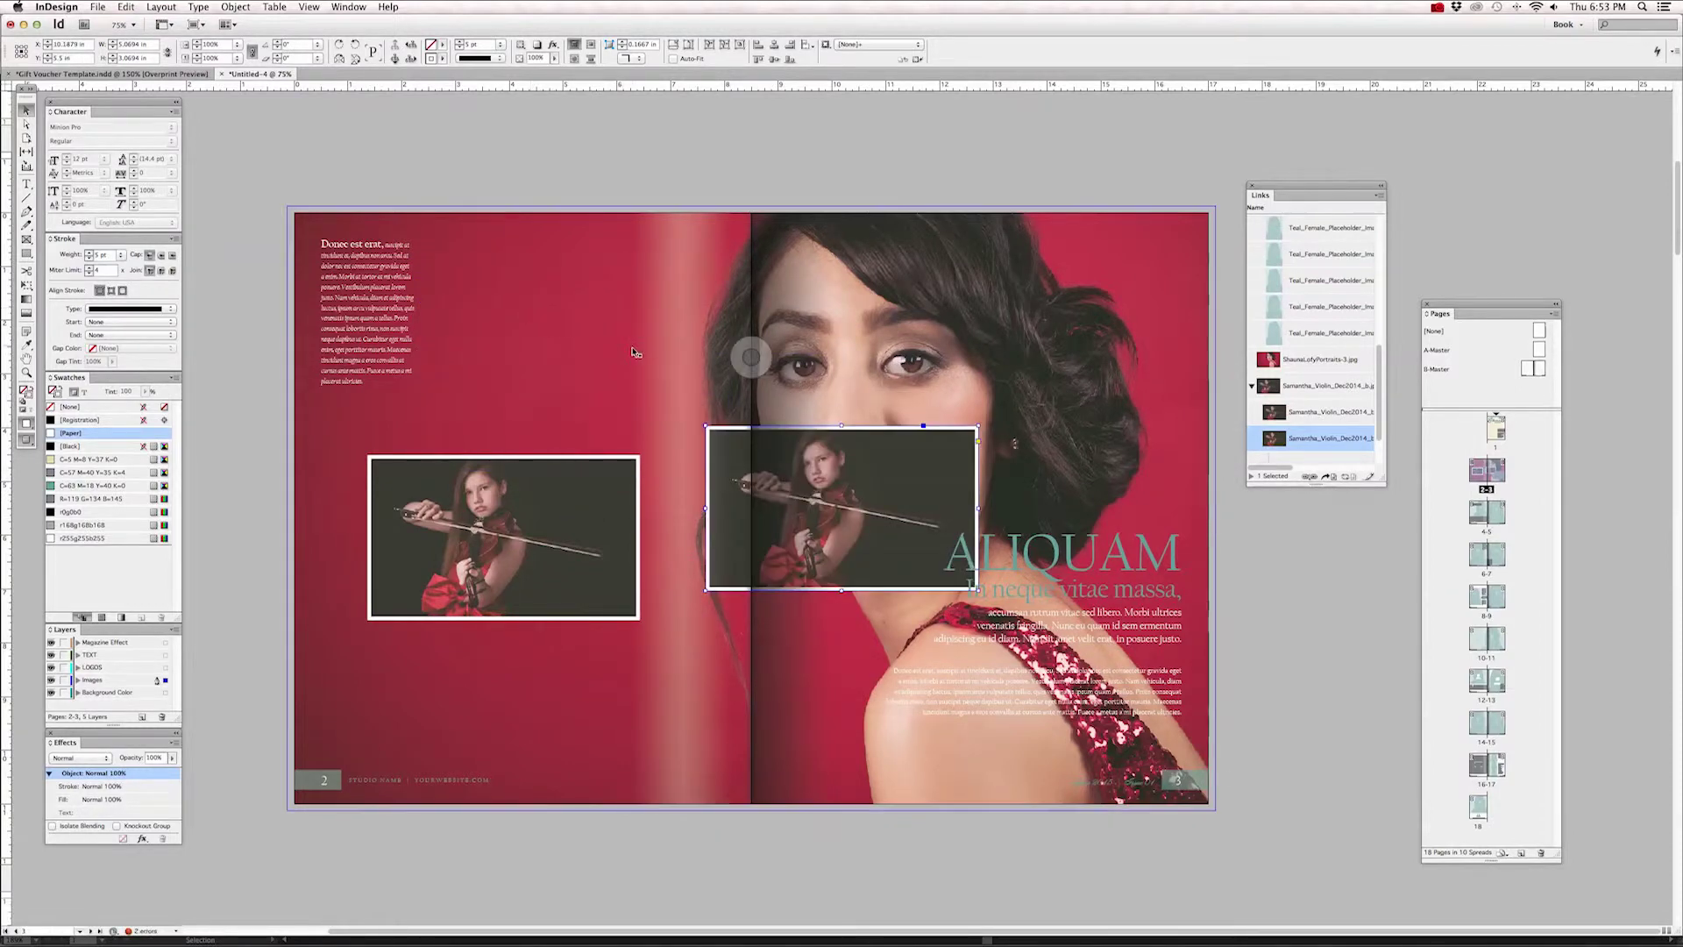
{"action": "key", "text": "super+z"}
Step: Create a rectangle frame 3 in wide and 5 in high on page 2 and move it up beside the text column
{"action": "scroll", "coordinate": [497, 261], "scroll_direction": "down", "scroll_amount": 2}
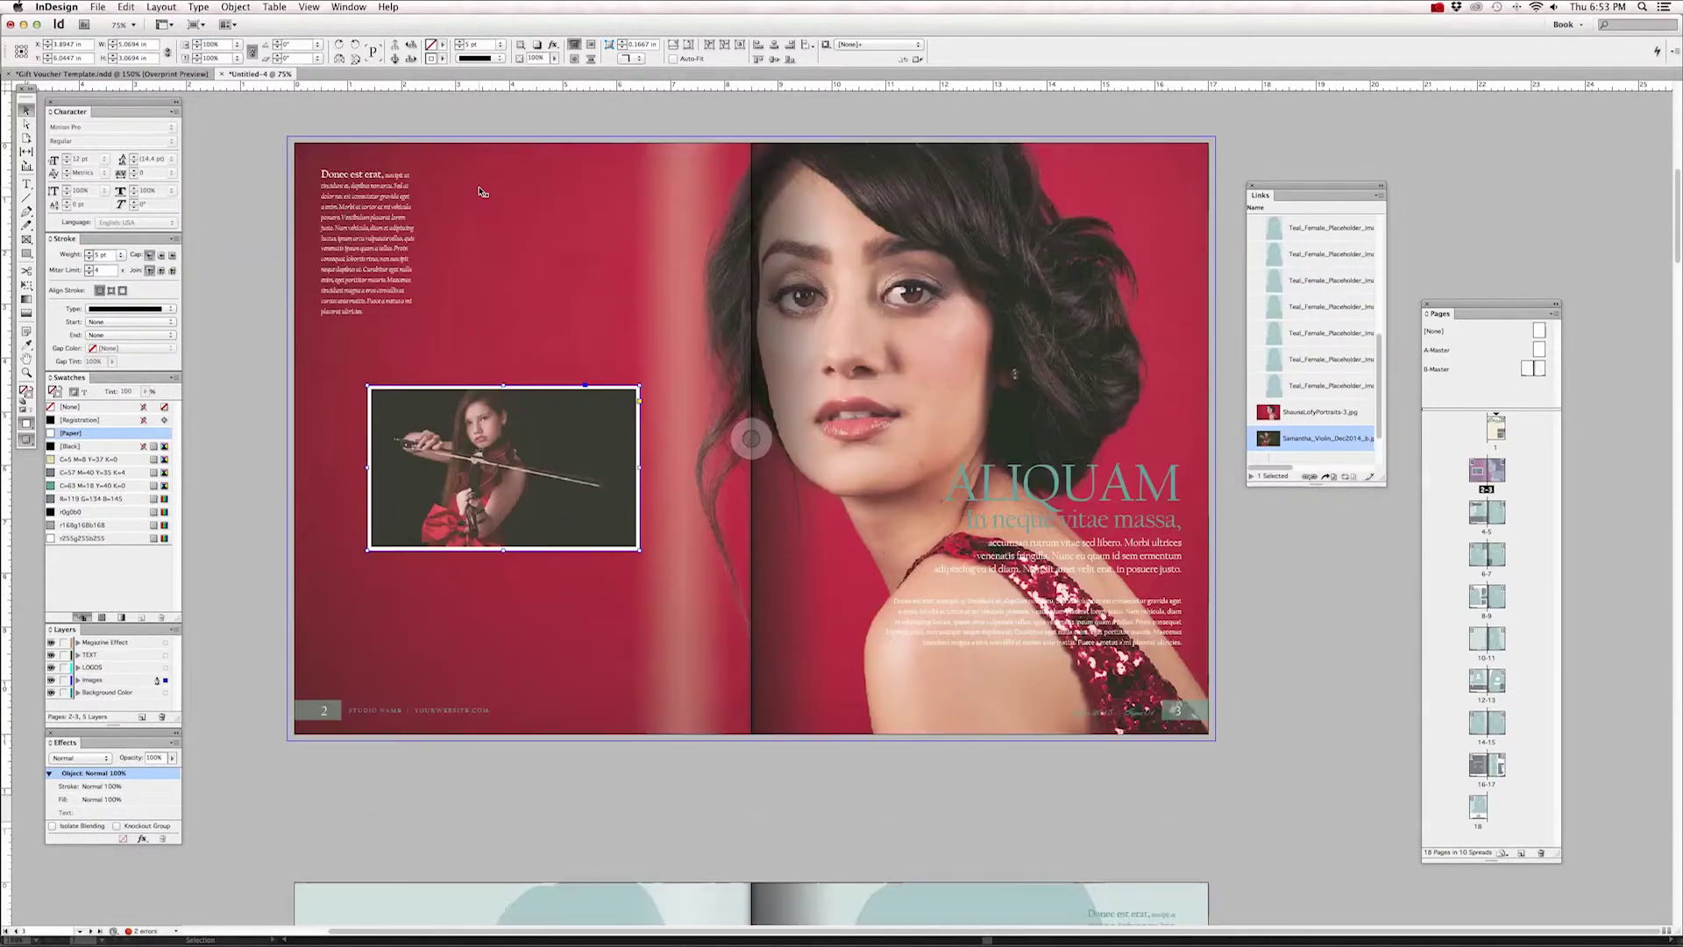
{"action": "left_click", "coordinate": [235, 307]}
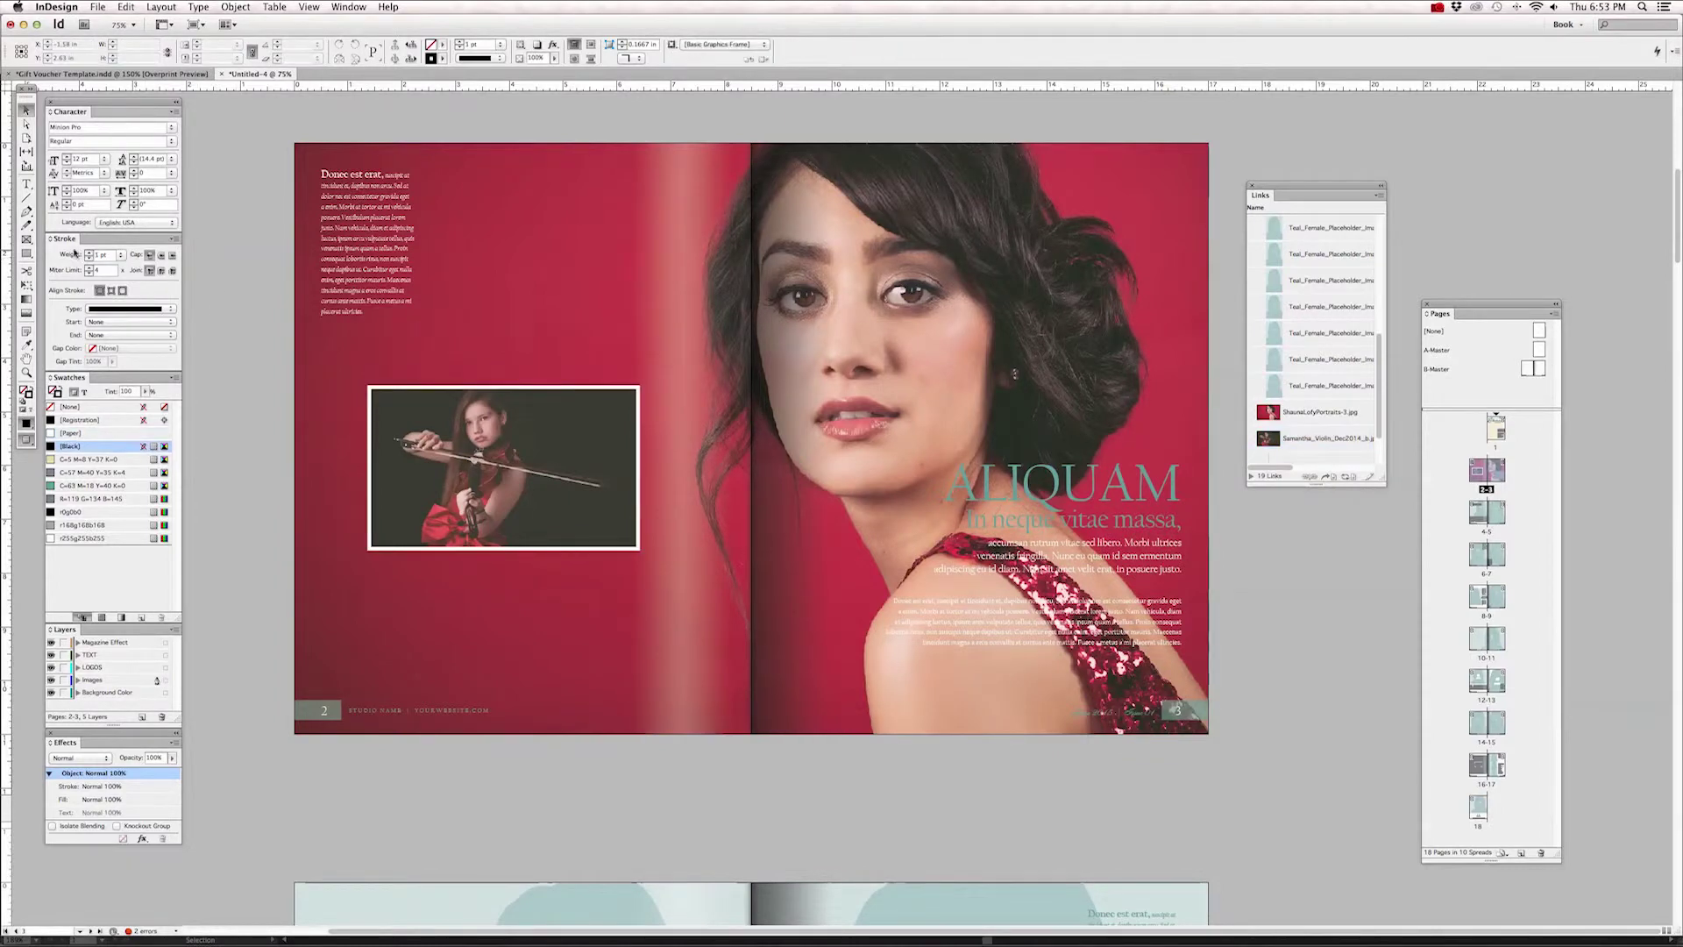
{"action": "left_click", "coordinate": [27, 239]}
{"action": "left_click", "coordinate": [502, 278]}
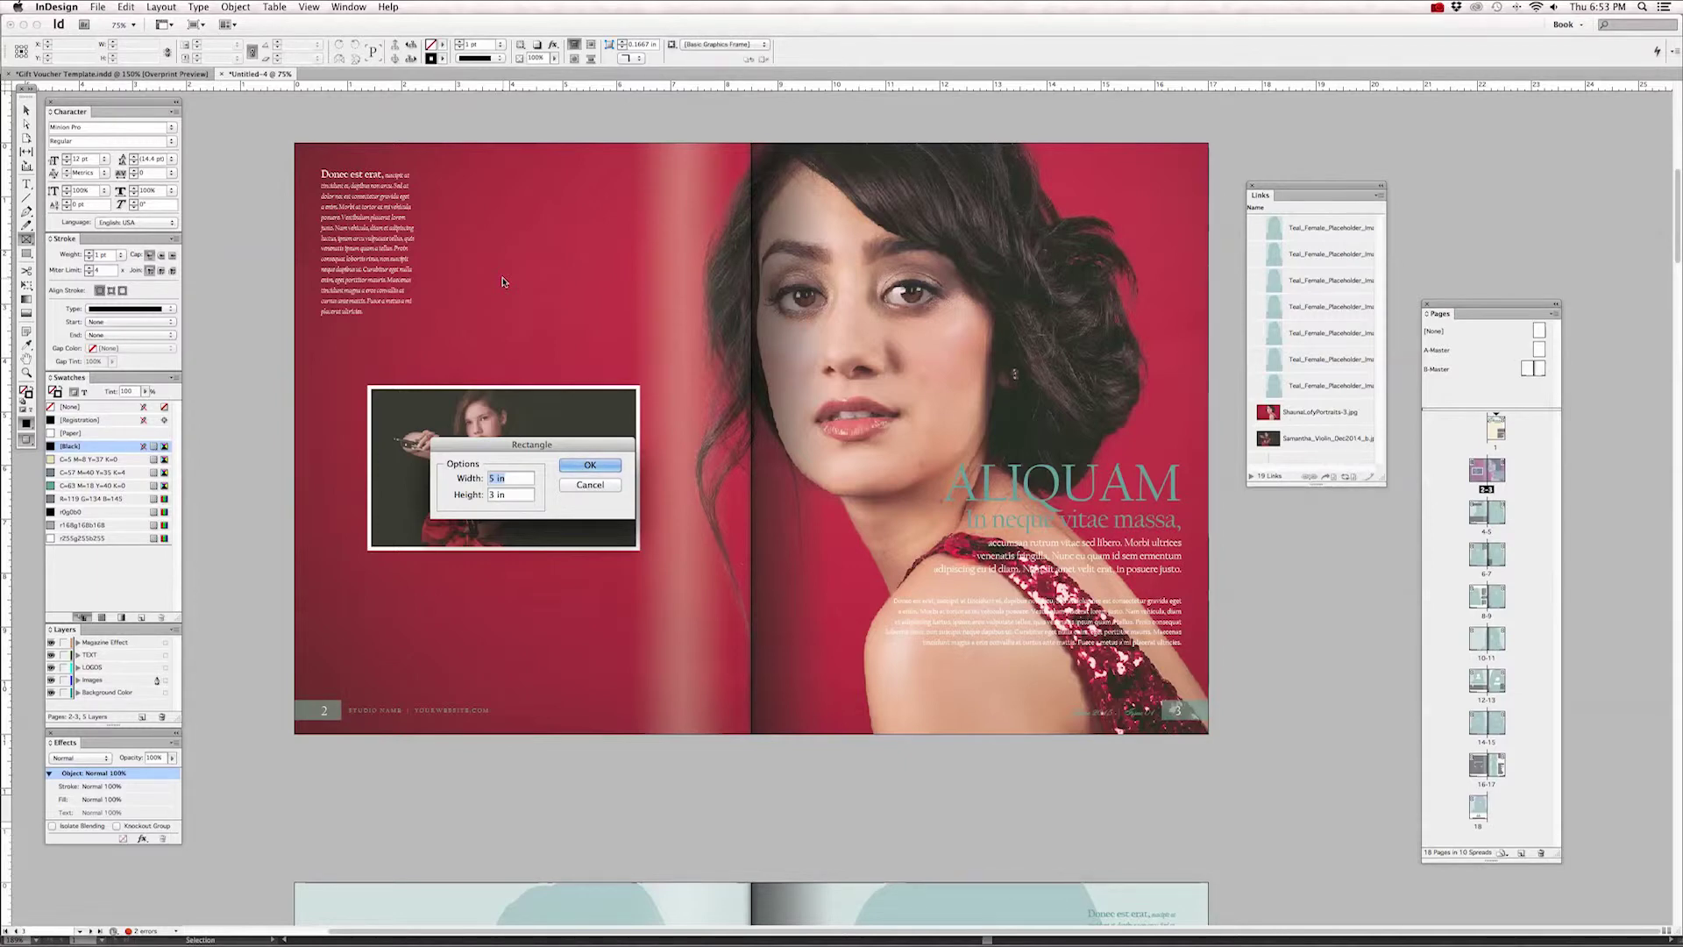
{"action": "type", "text": "3"}
{"action": "key", "text": "Return"}
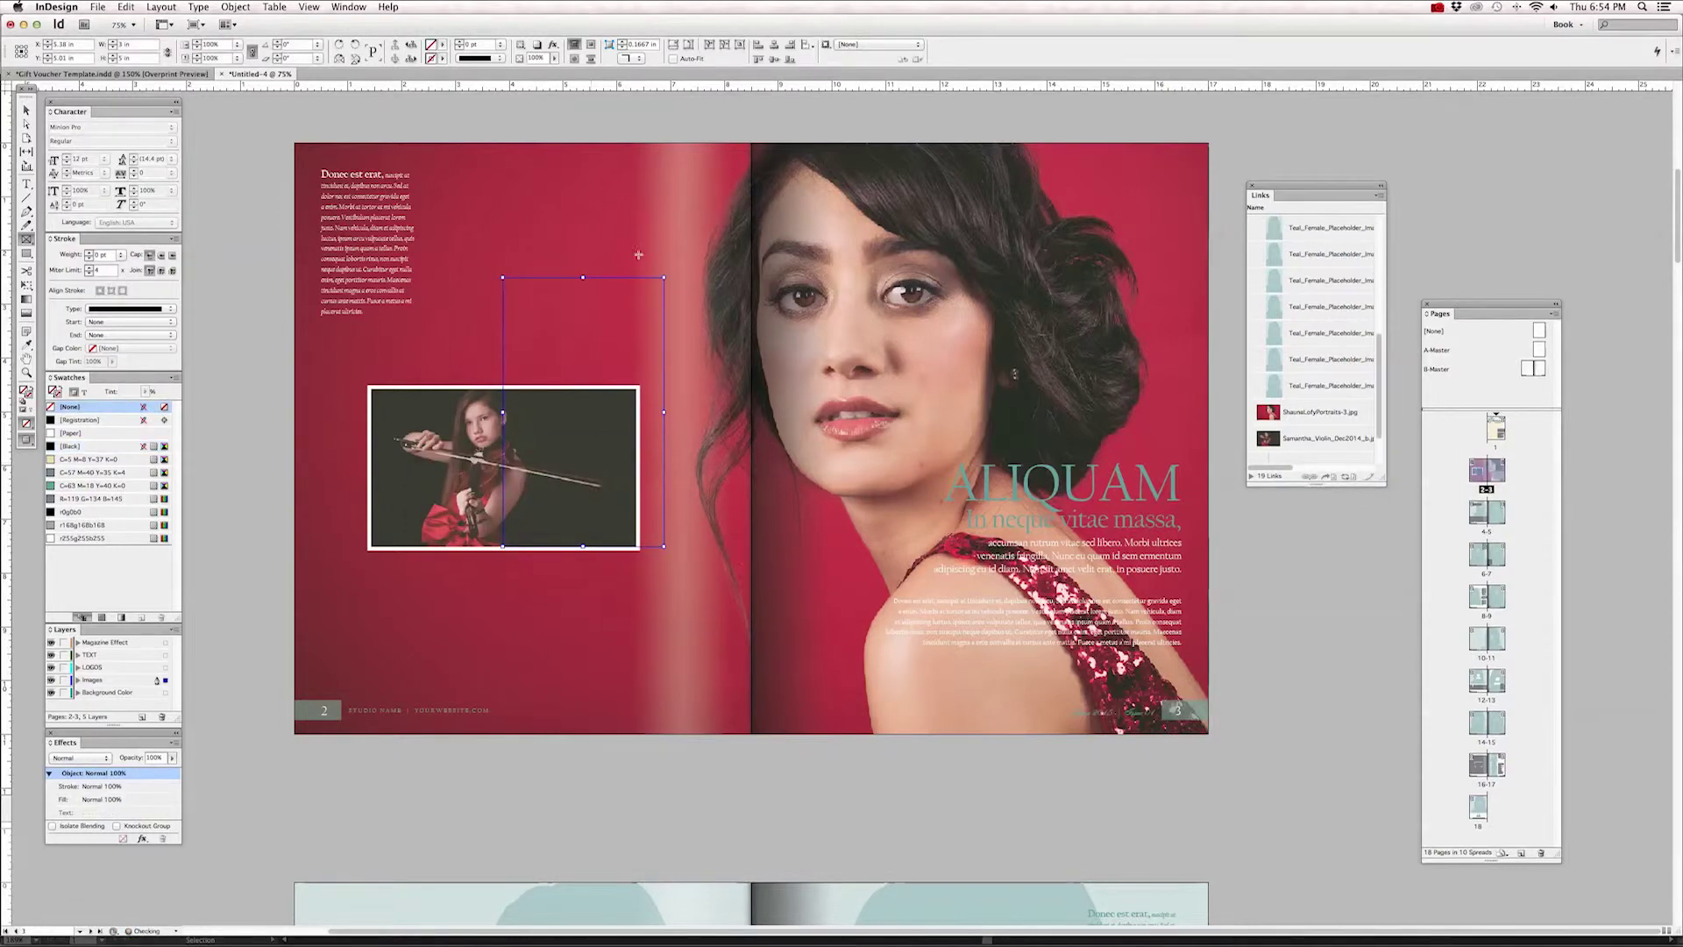
{"action": "key", "text": "v"}
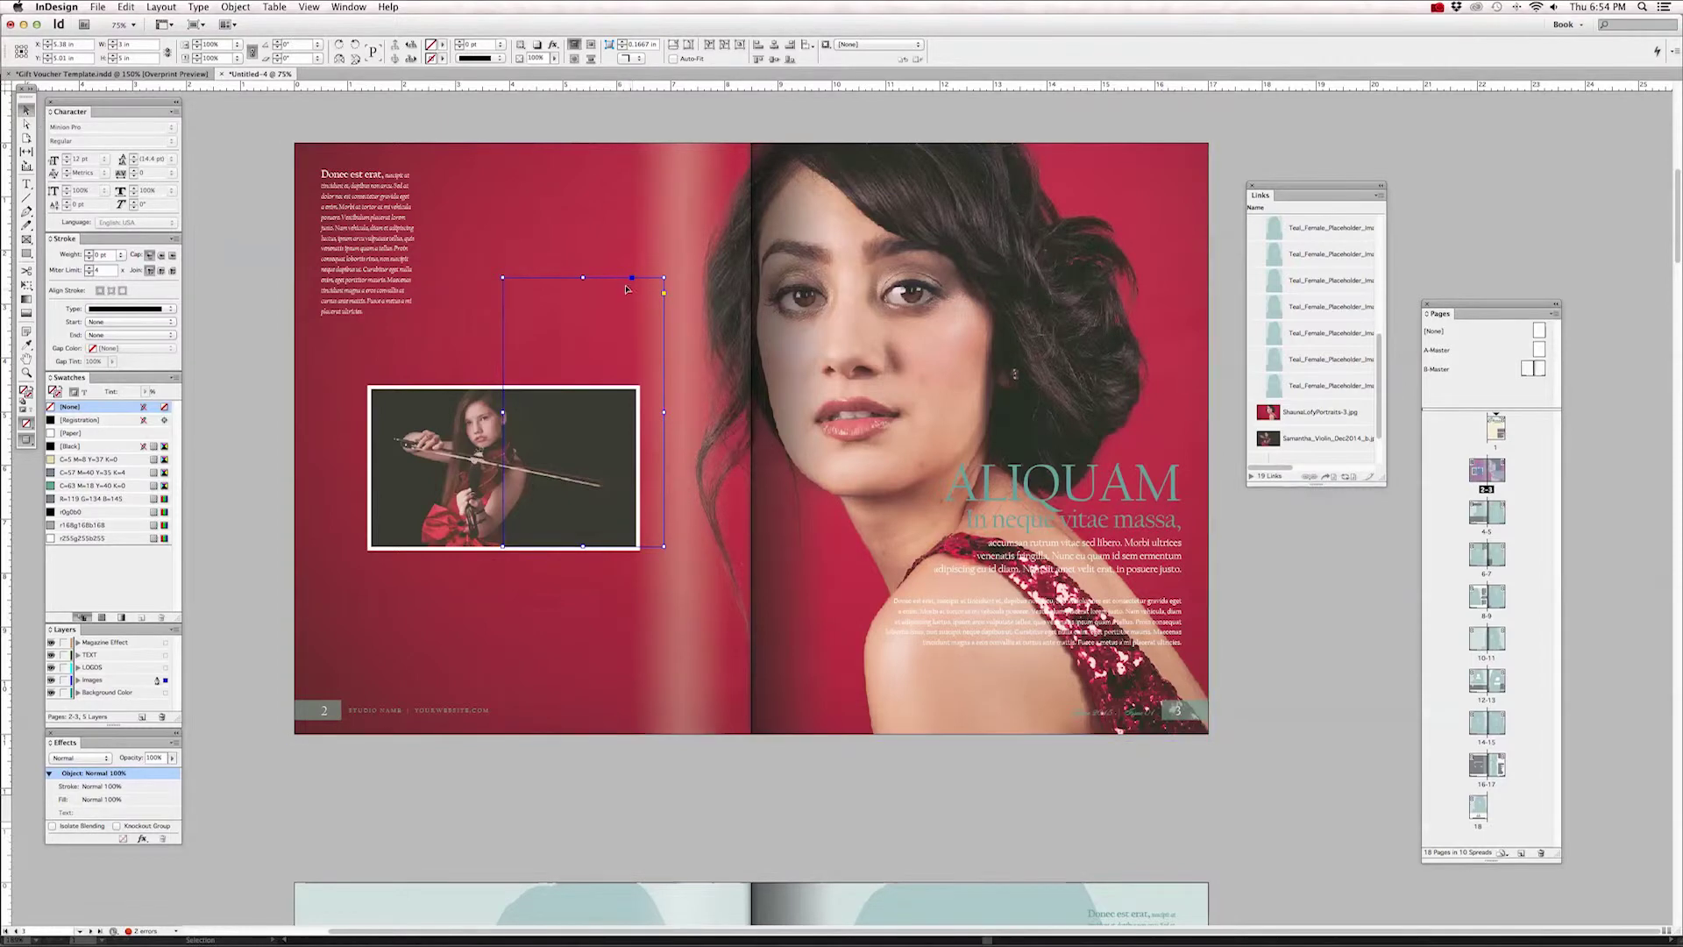
{"action": "left_click_drag", "start_coordinate": [617, 283], "coordinate": [599, 202]}
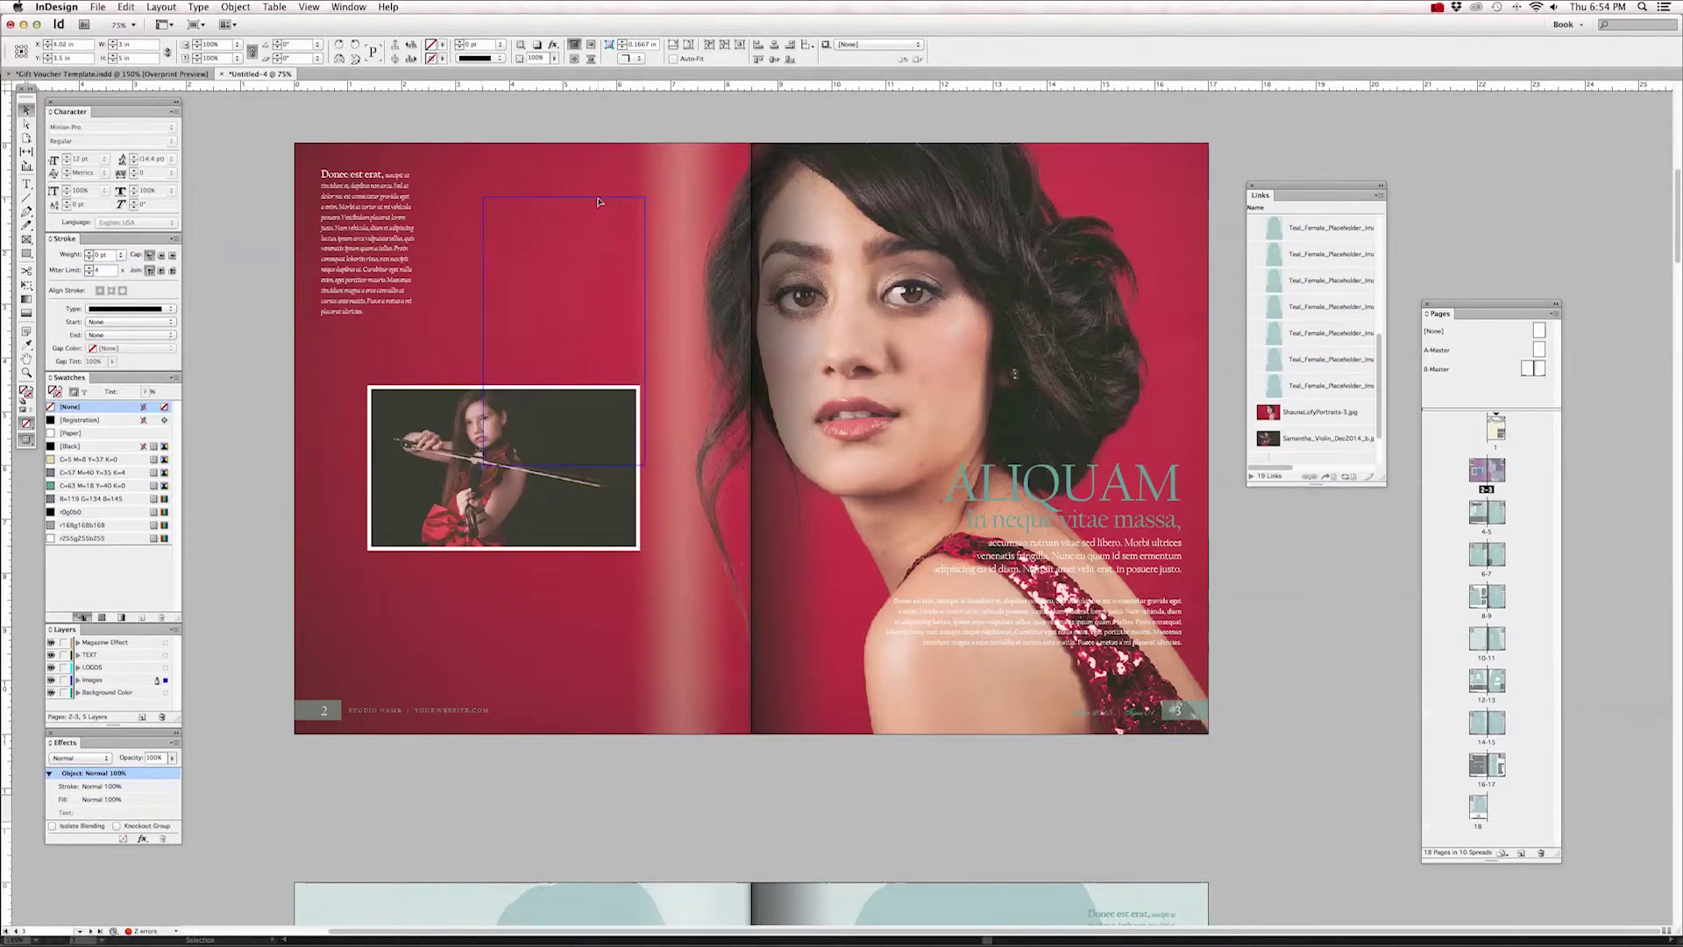
Step: Place the vertical photo of the violin player into the 3 × 5 in frame and fill the frame proportionally
{"action": "left_click", "coordinate": [99, 11]}
{"action": "left_click", "coordinate": [132, 188]}
{"action": "scroll", "coordinate": [1066, 484], "scroll_direction": "down", "scroll_amount": 3}
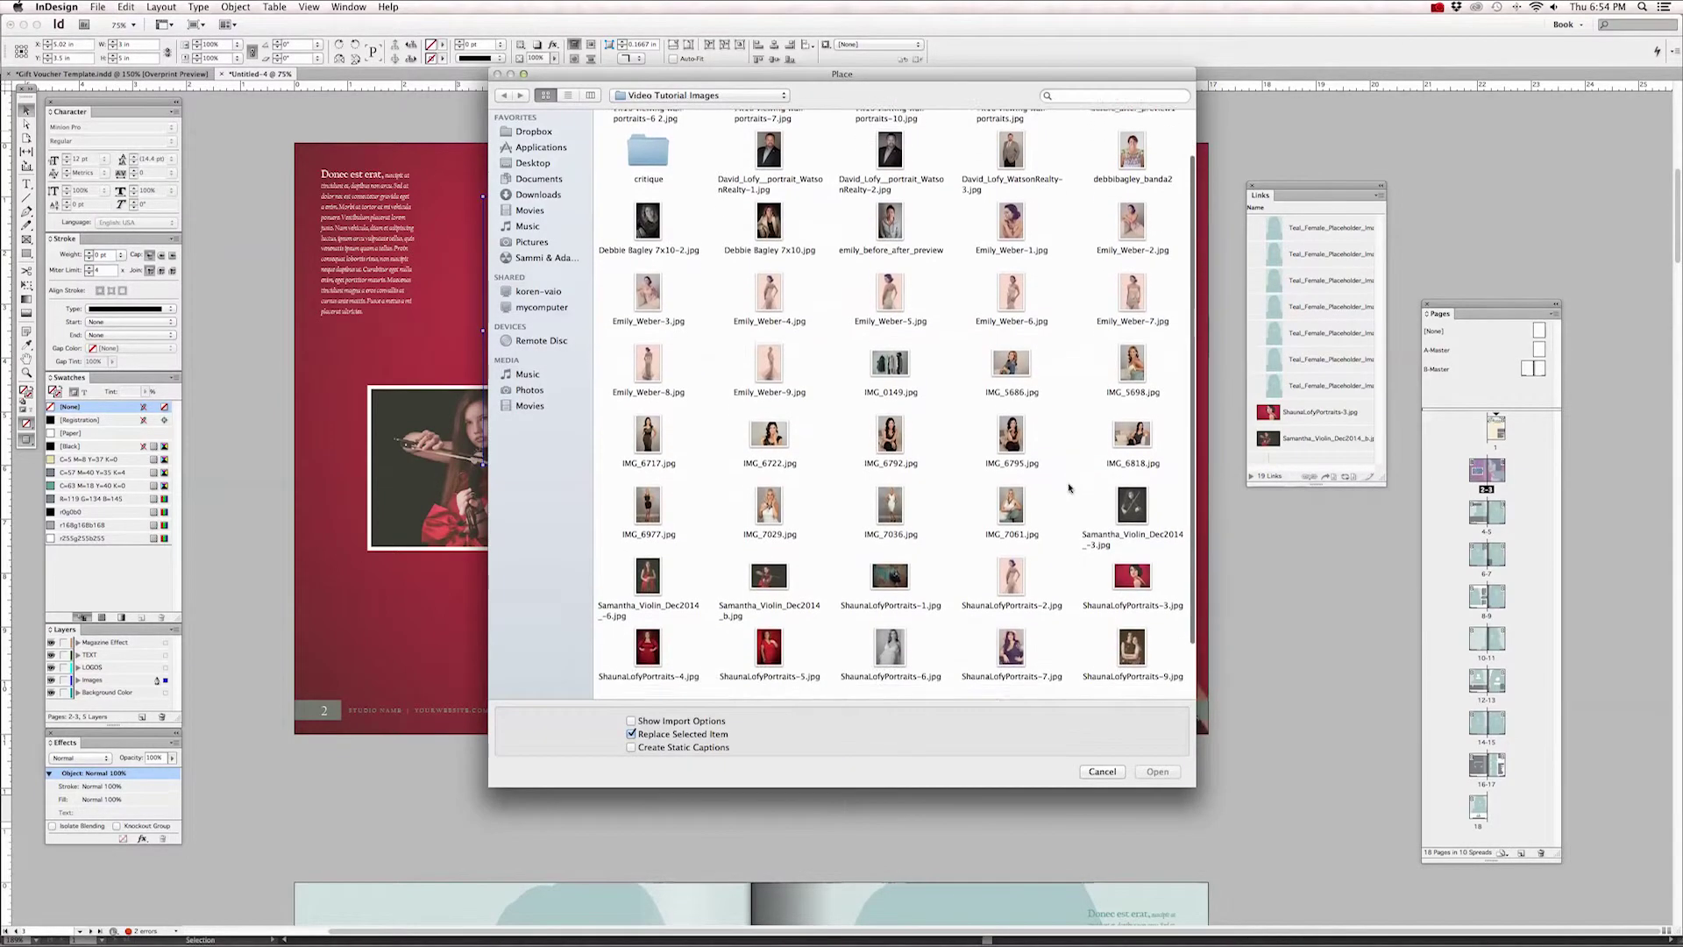
{"action": "double_click", "coordinate": [649, 561]}
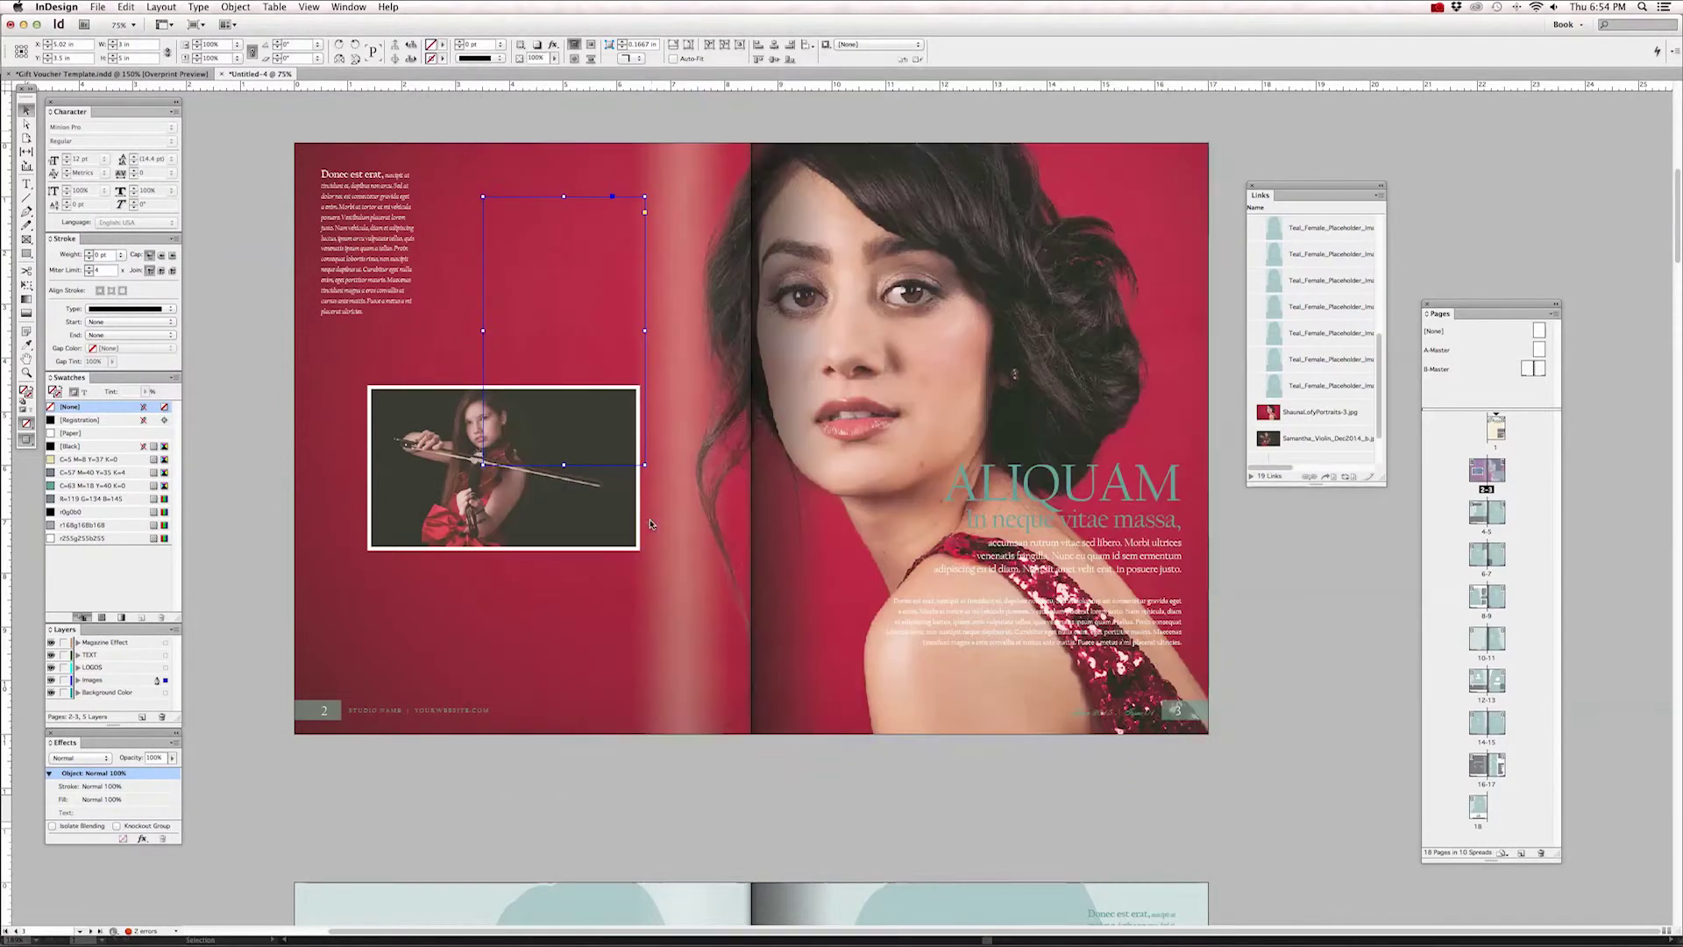
{"action": "left_click", "coordinate": [235, 7]}
{"action": "mouse_move", "coordinate": [278, 219]}
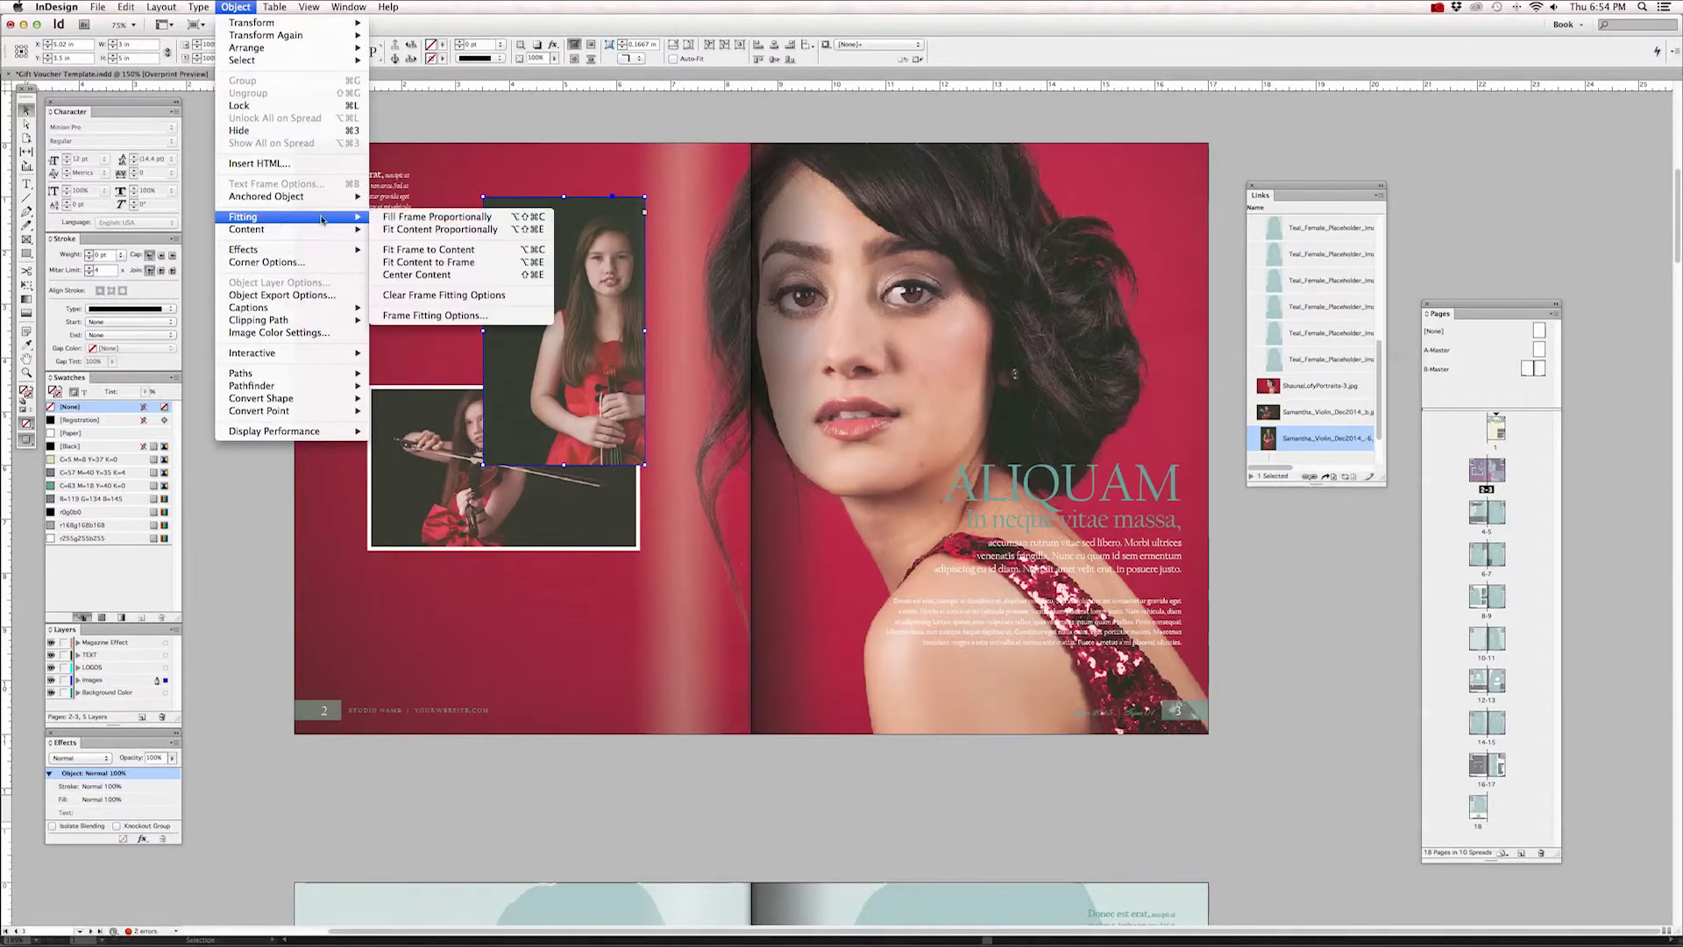
{"action": "left_click", "coordinate": [413, 220]}
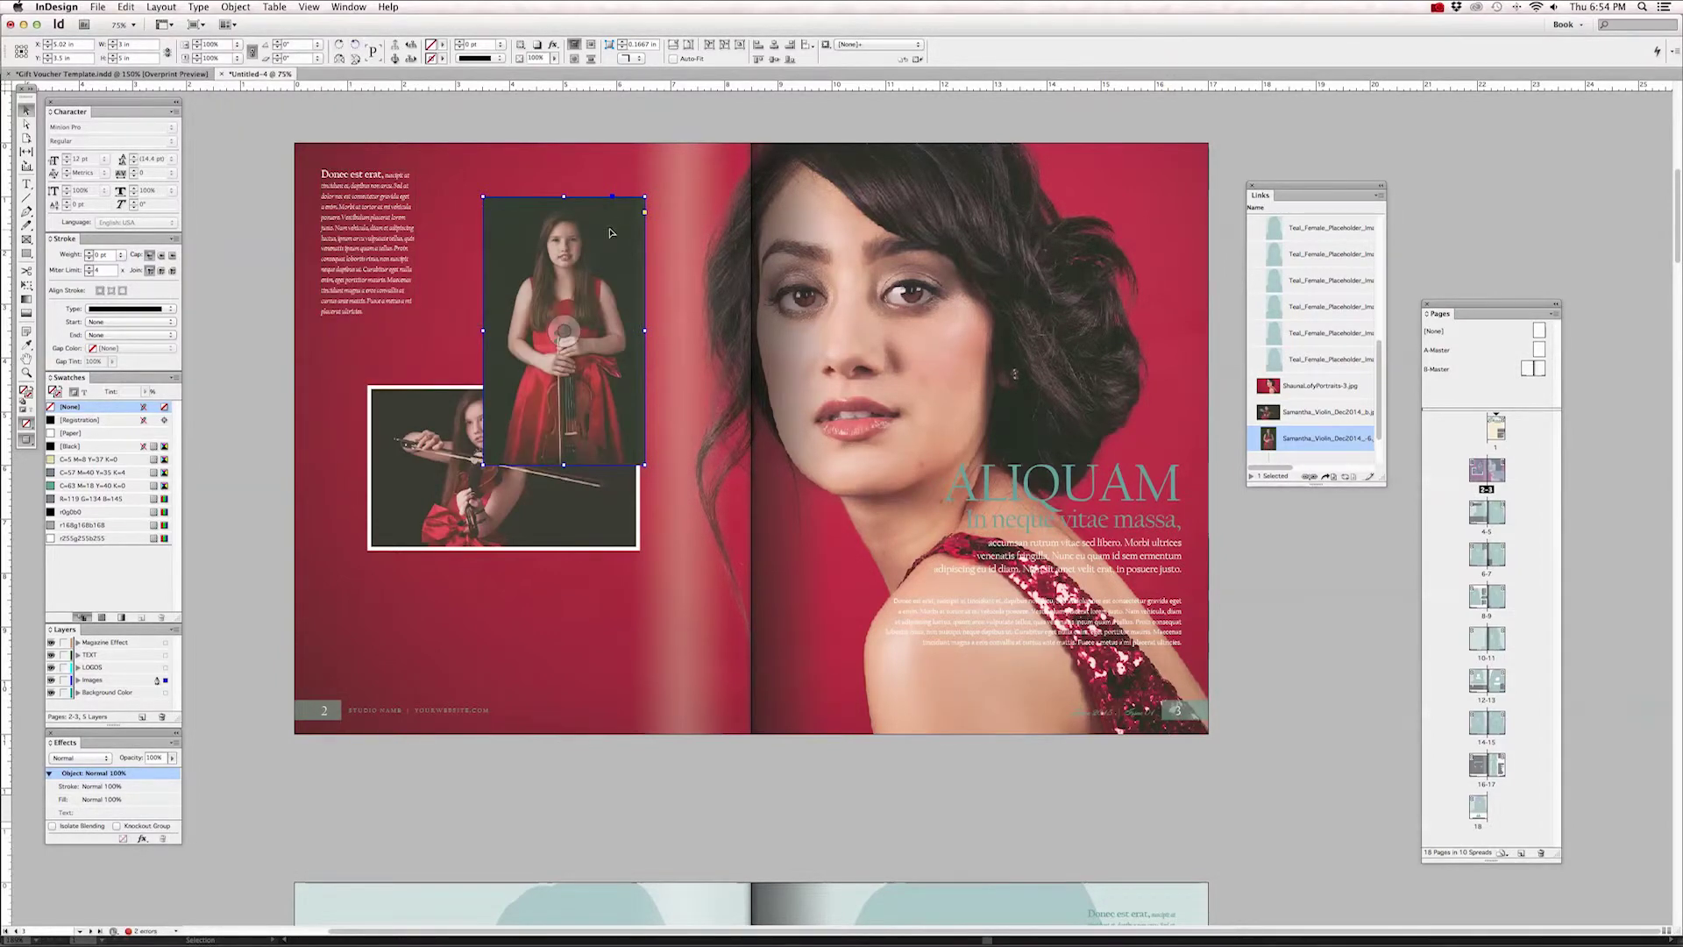
Step: Arrange the two violin photos on page 2 with the vertical one above the horizontal one and a gap between them
{"action": "left_click_drag", "start_coordinate": [601, 233], "coordinate": [623, 409]}
{"action": "left_click_drag", "start_coordinate": [483, 392], "coordinate": [418, 565]}
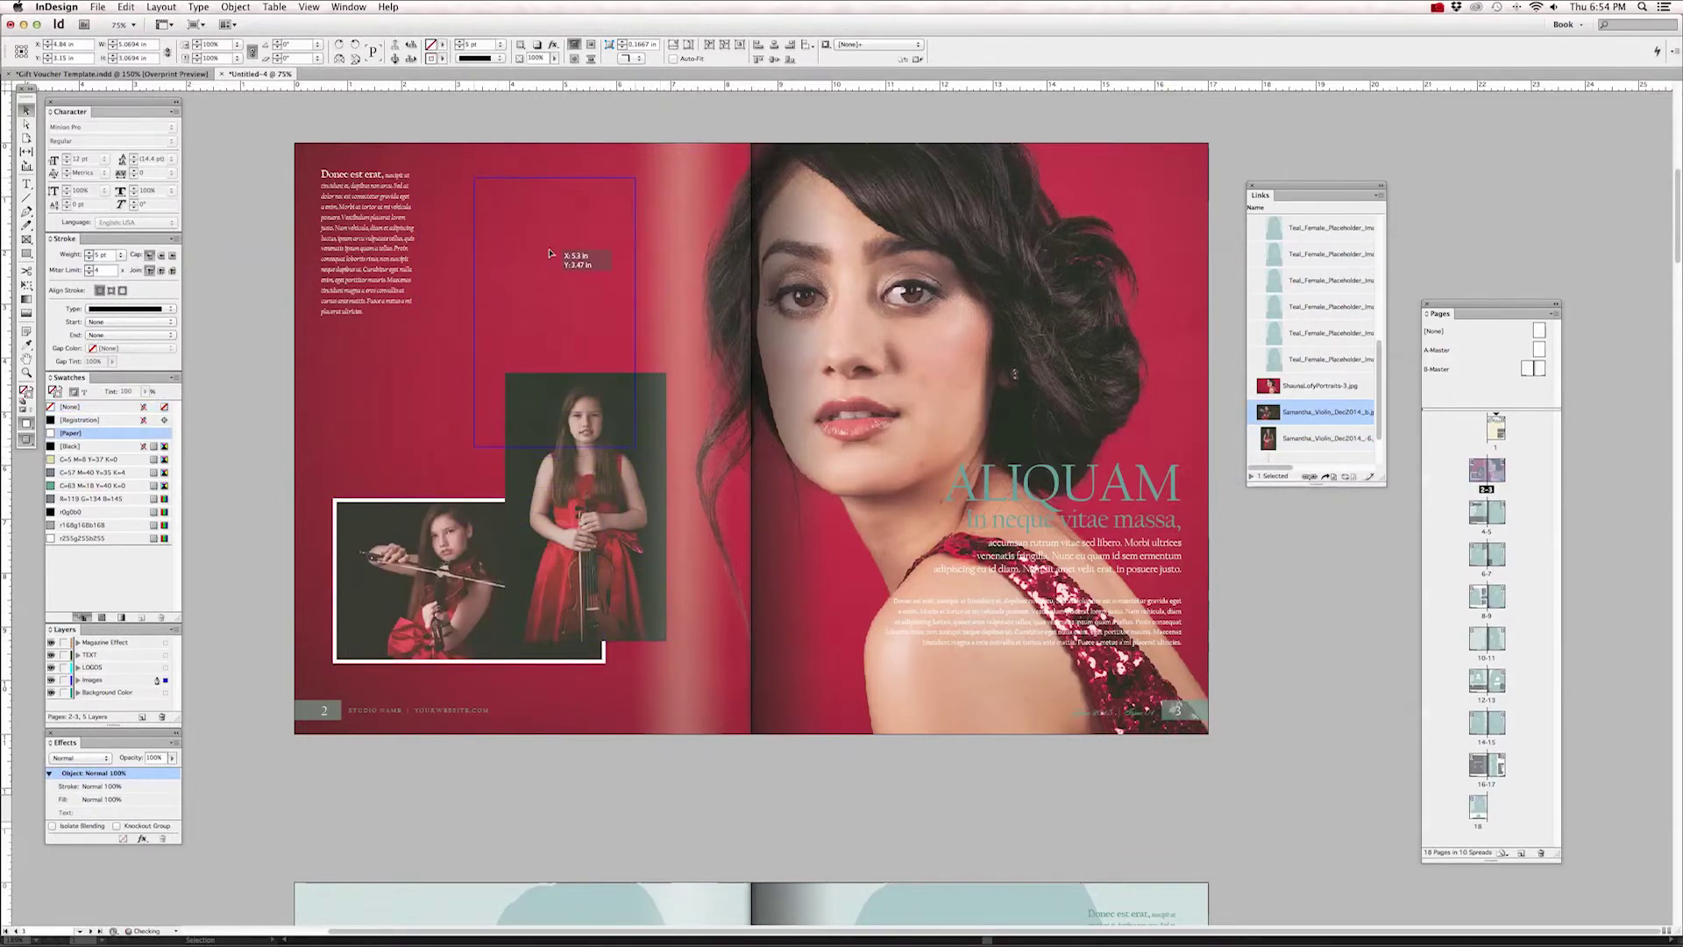
{"action": "key", "text": "super+z"}
{"action": "key", "text": "super+z"}
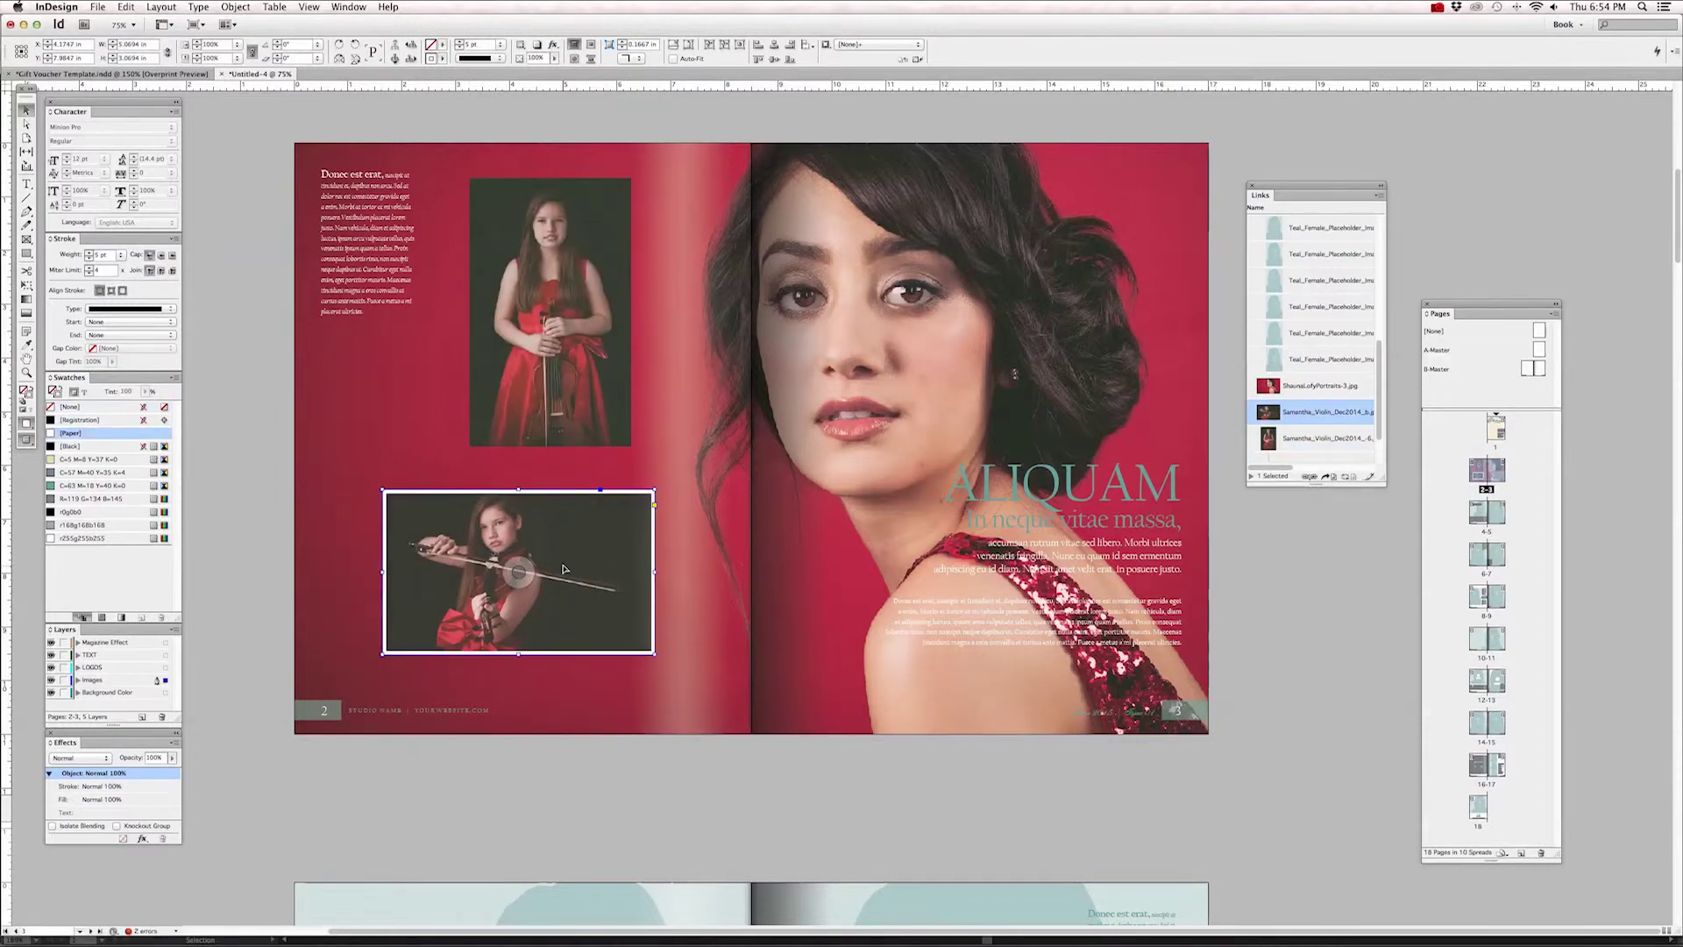
{"action": "left_click_drag", "start_coordinate": [563, 570], "coordinate": [564, 579]}
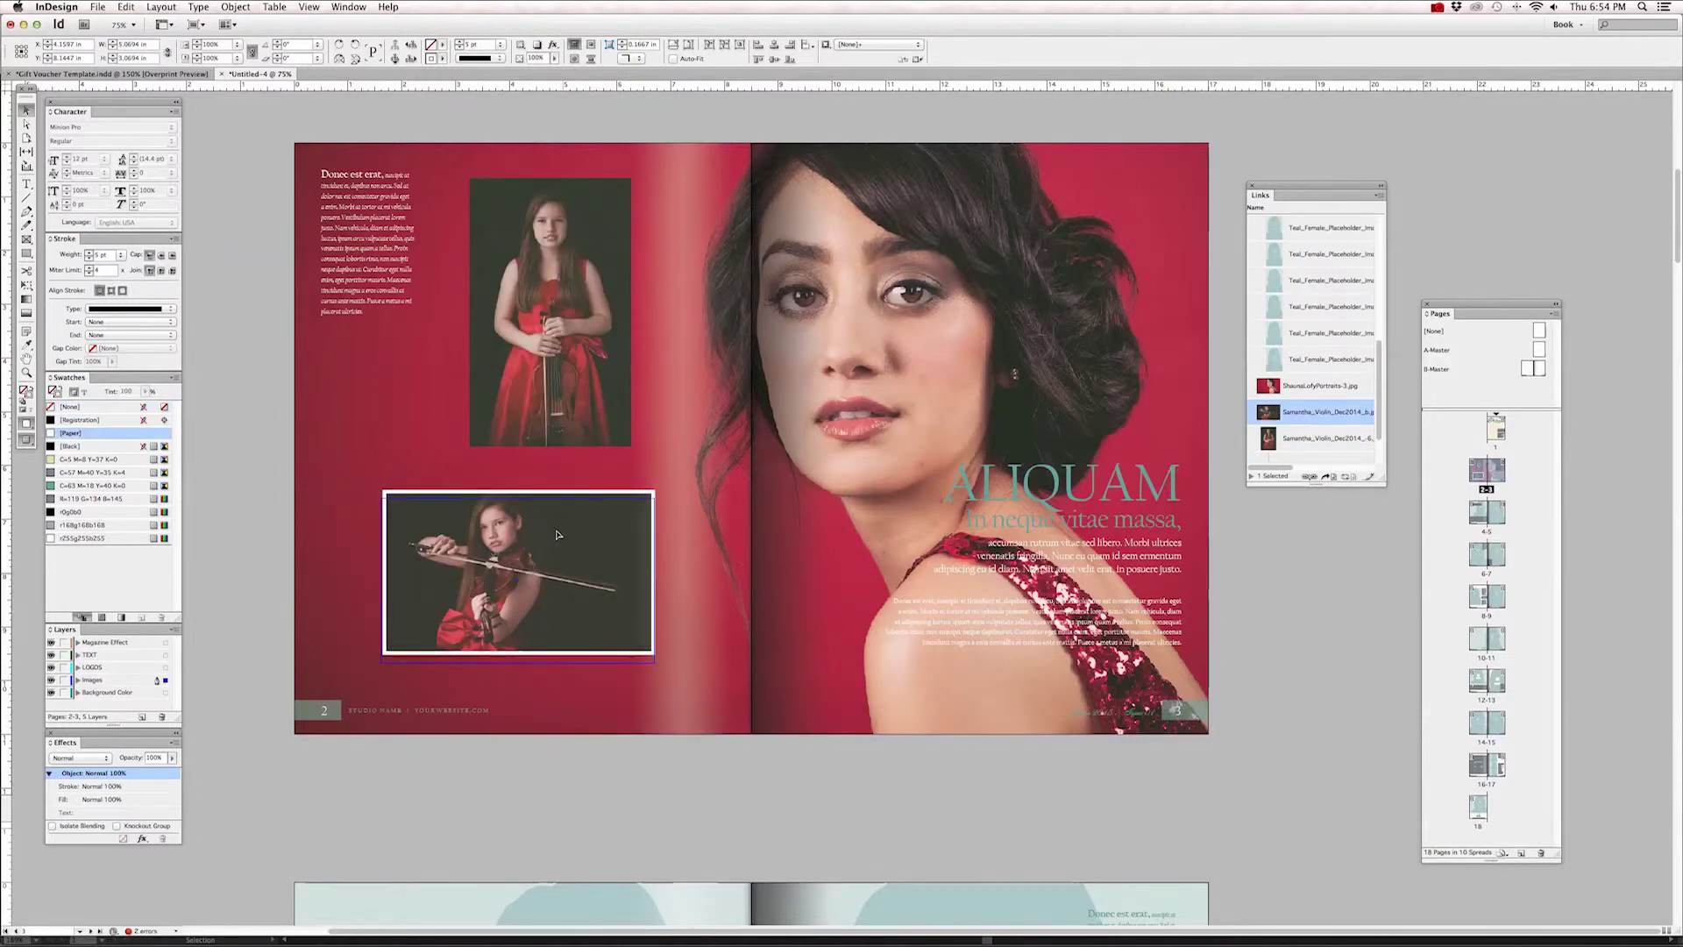
{"action": "left_click_drag", "start_coordinate": [542, 412], "coordinate": [561, 412]}
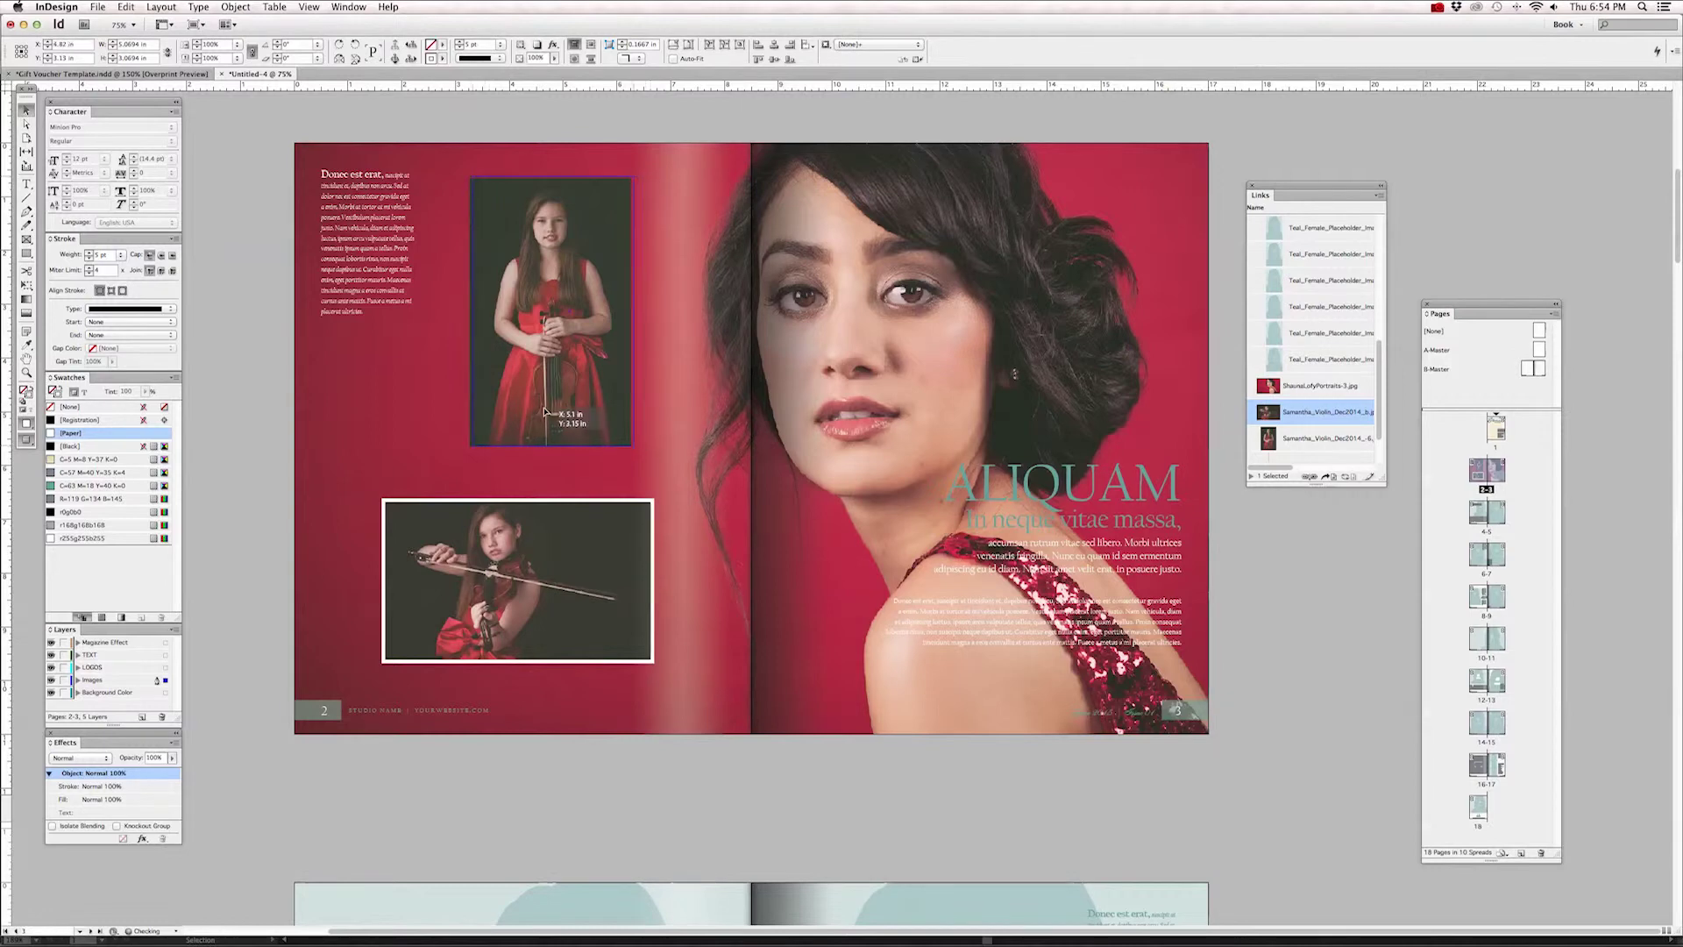
{"action": "key", "text": "super+z"}
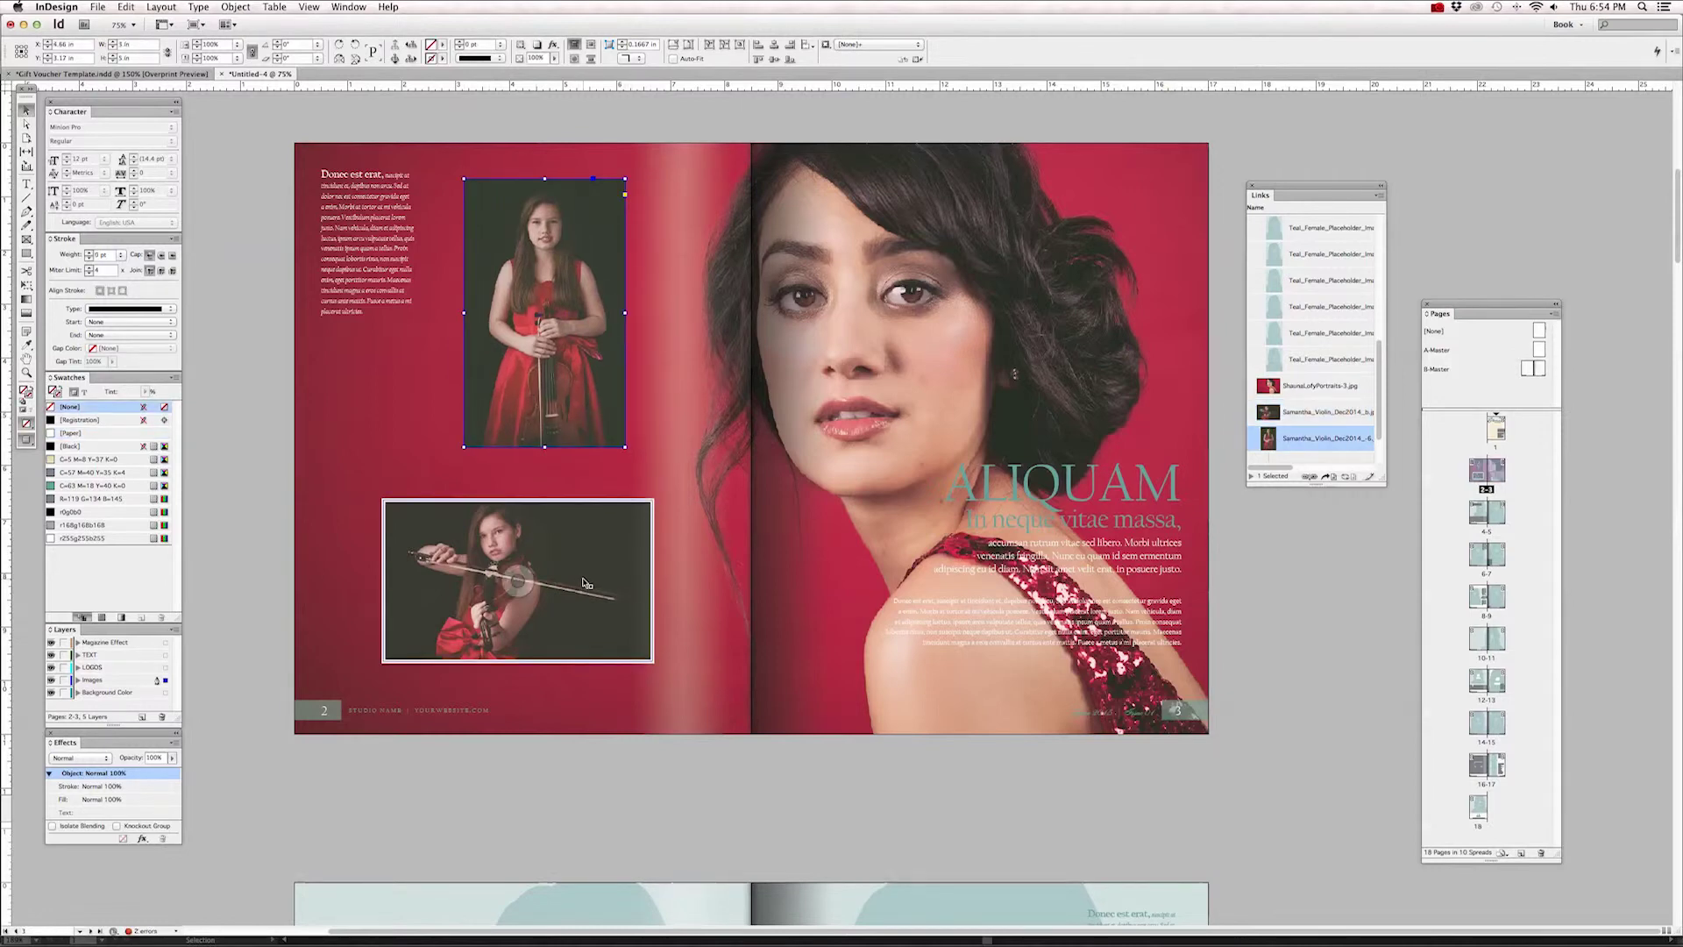
Step: Align the right edges of the vertical and horizontal violin photos
{"action": "left_click", "coordinate": [587, 583], "text": "shift"}
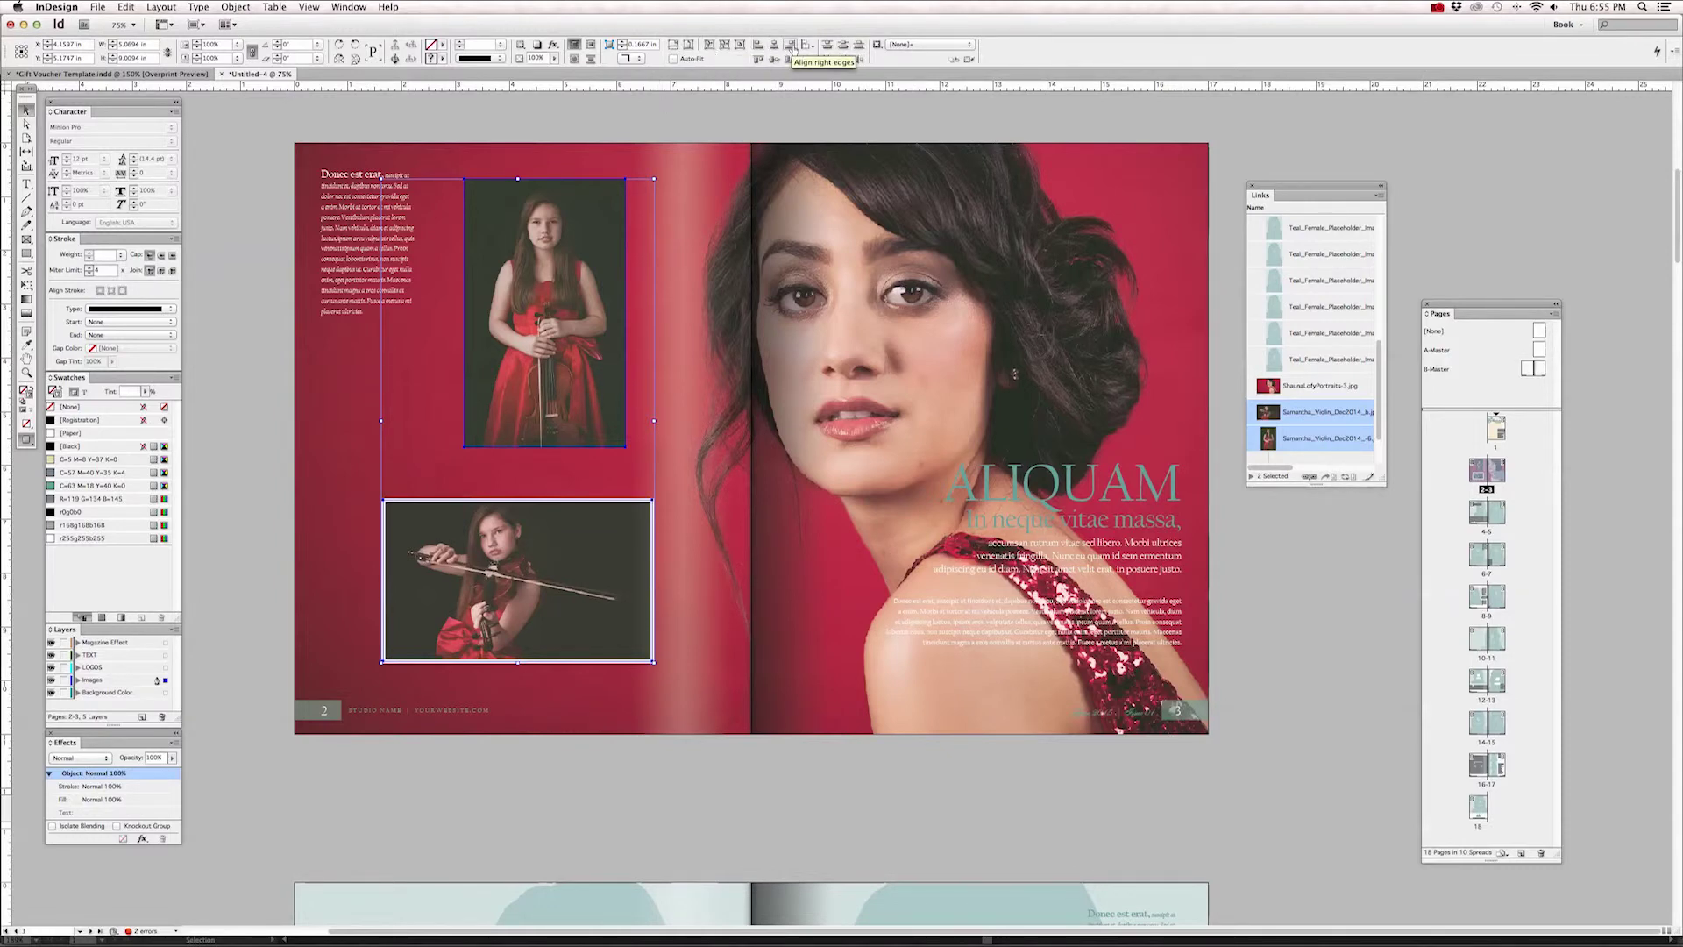
{"action": "left_click", "coordinate": [790, 45]}
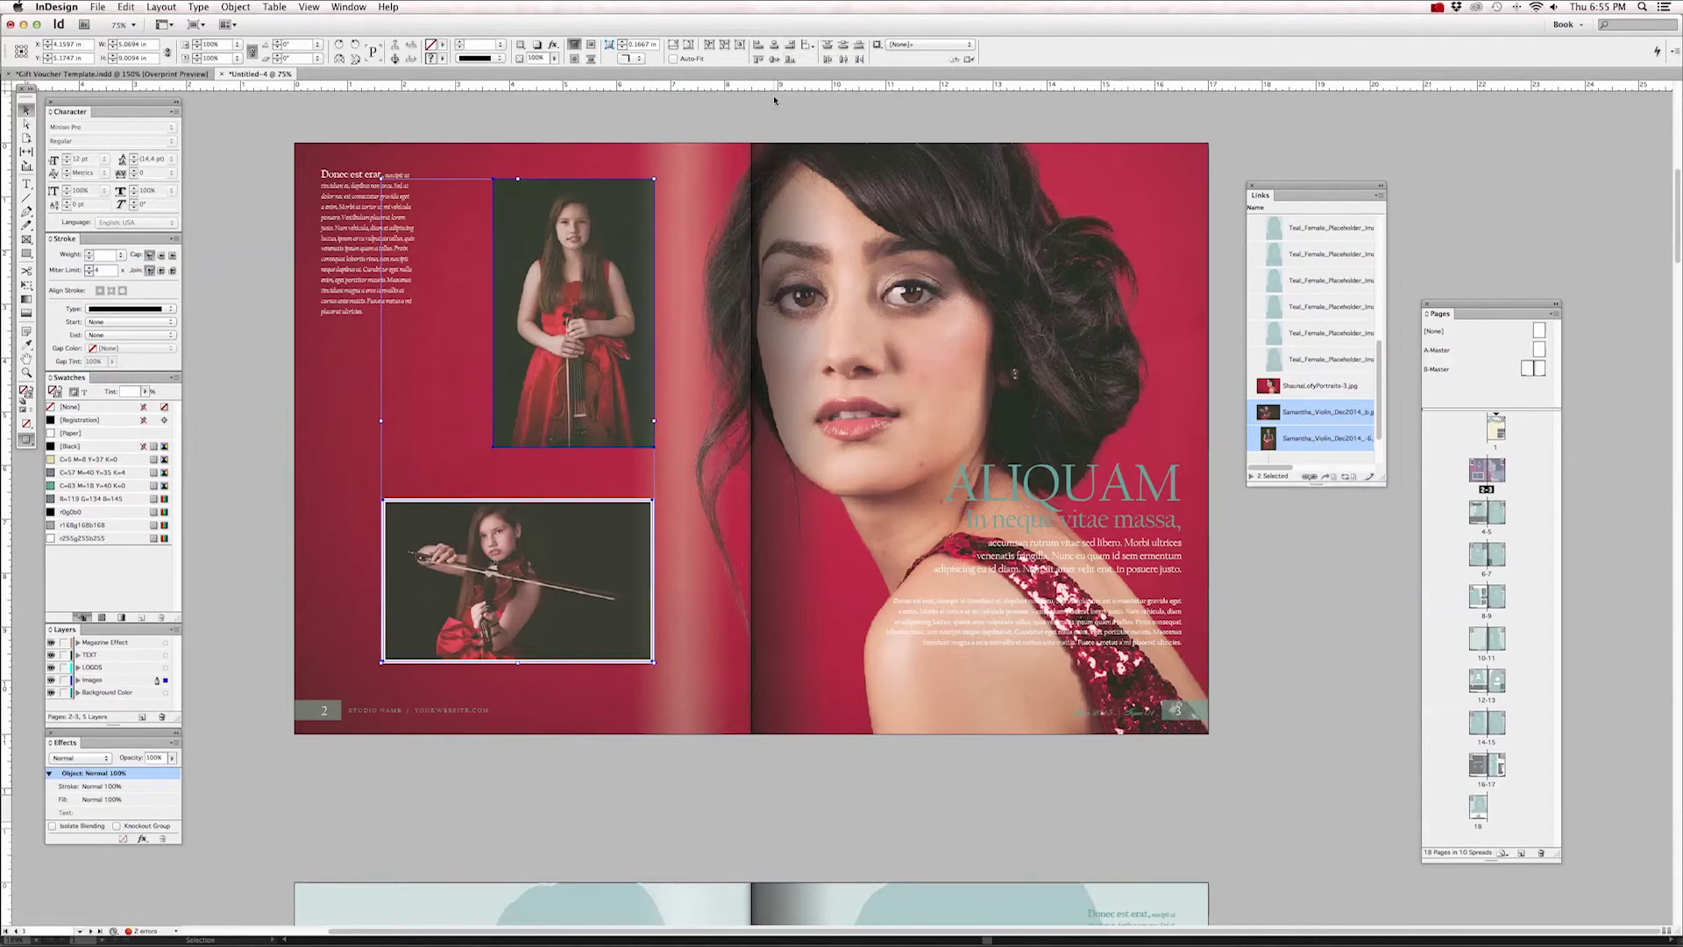
Step: Copy the horizontal photo's 5 pt Paper stroke onto the vertical photo's frame with the Eyedropper tool, and deselect it
{"action": "left_click", "coordinate": [602, 265]}
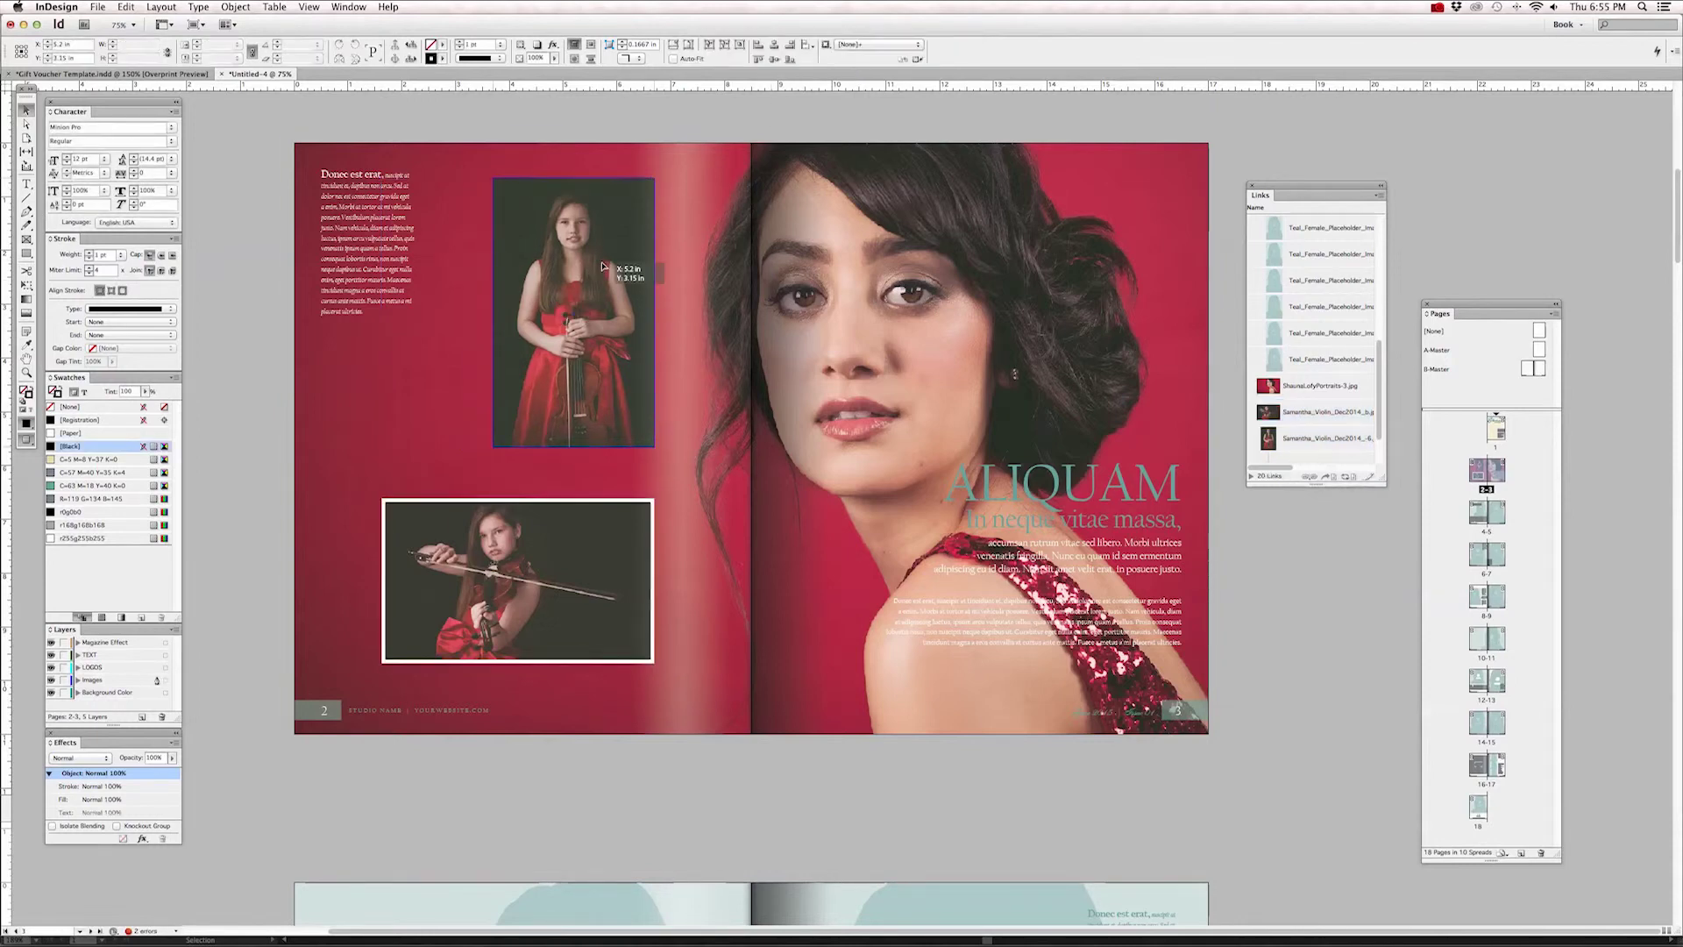
{"action": "left_click_drag", "start_coordinate": [602, 265], "coordinate": [605, 263]}
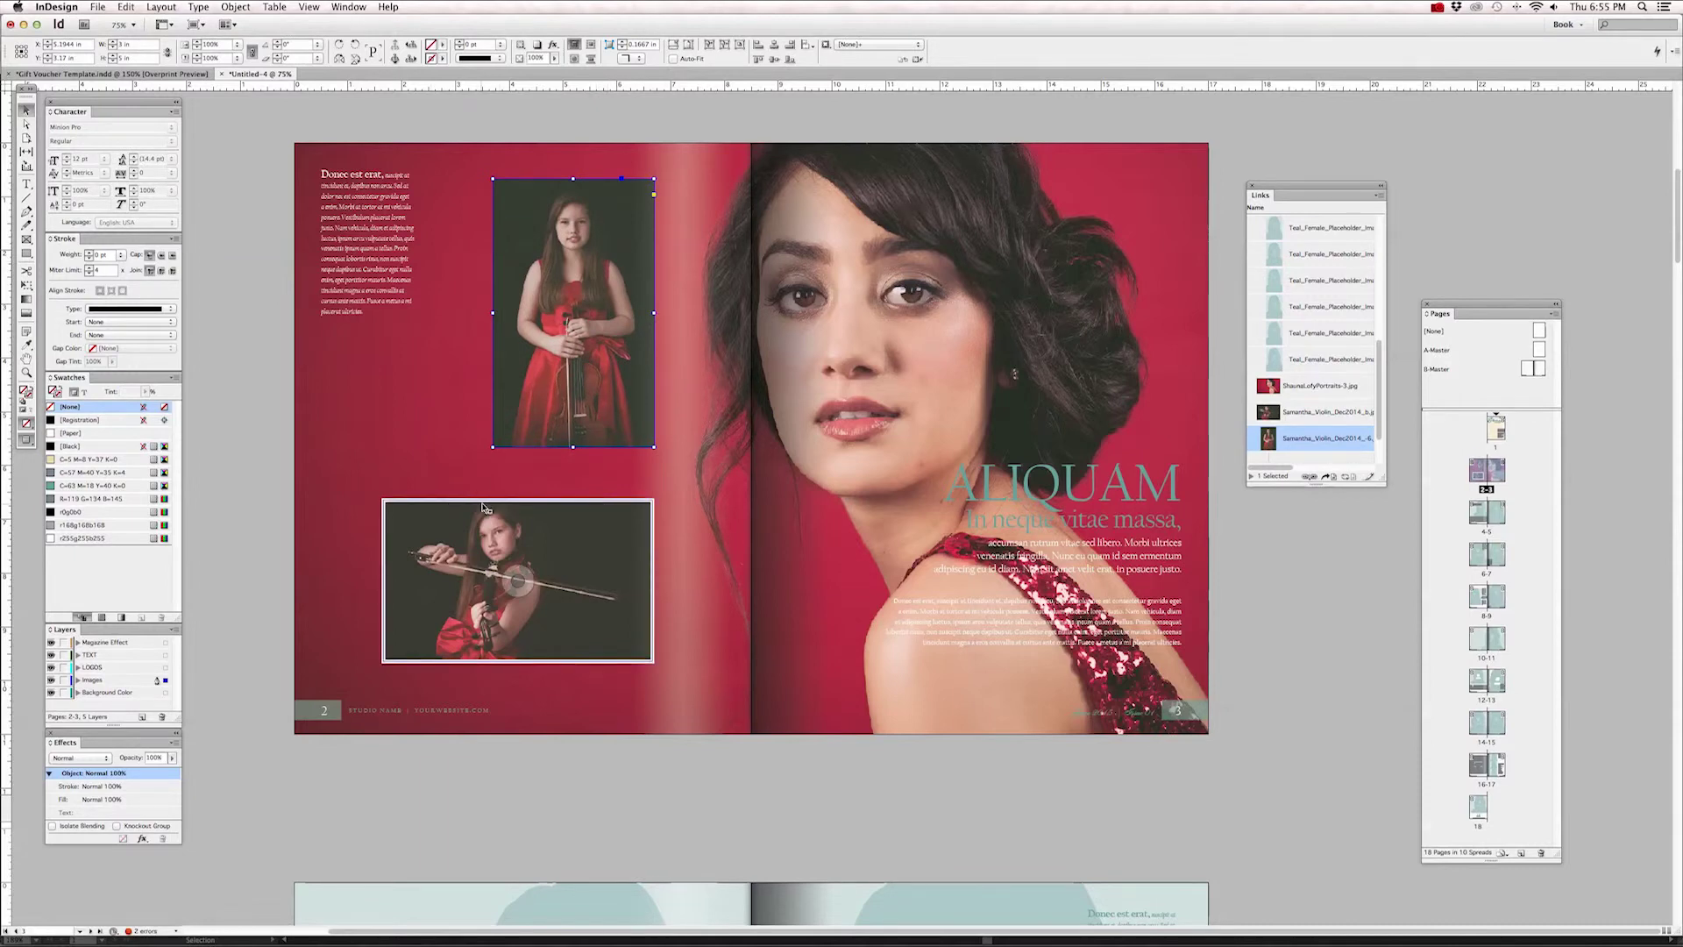
{"action": "left_click", "coordinate": [29, 348]}
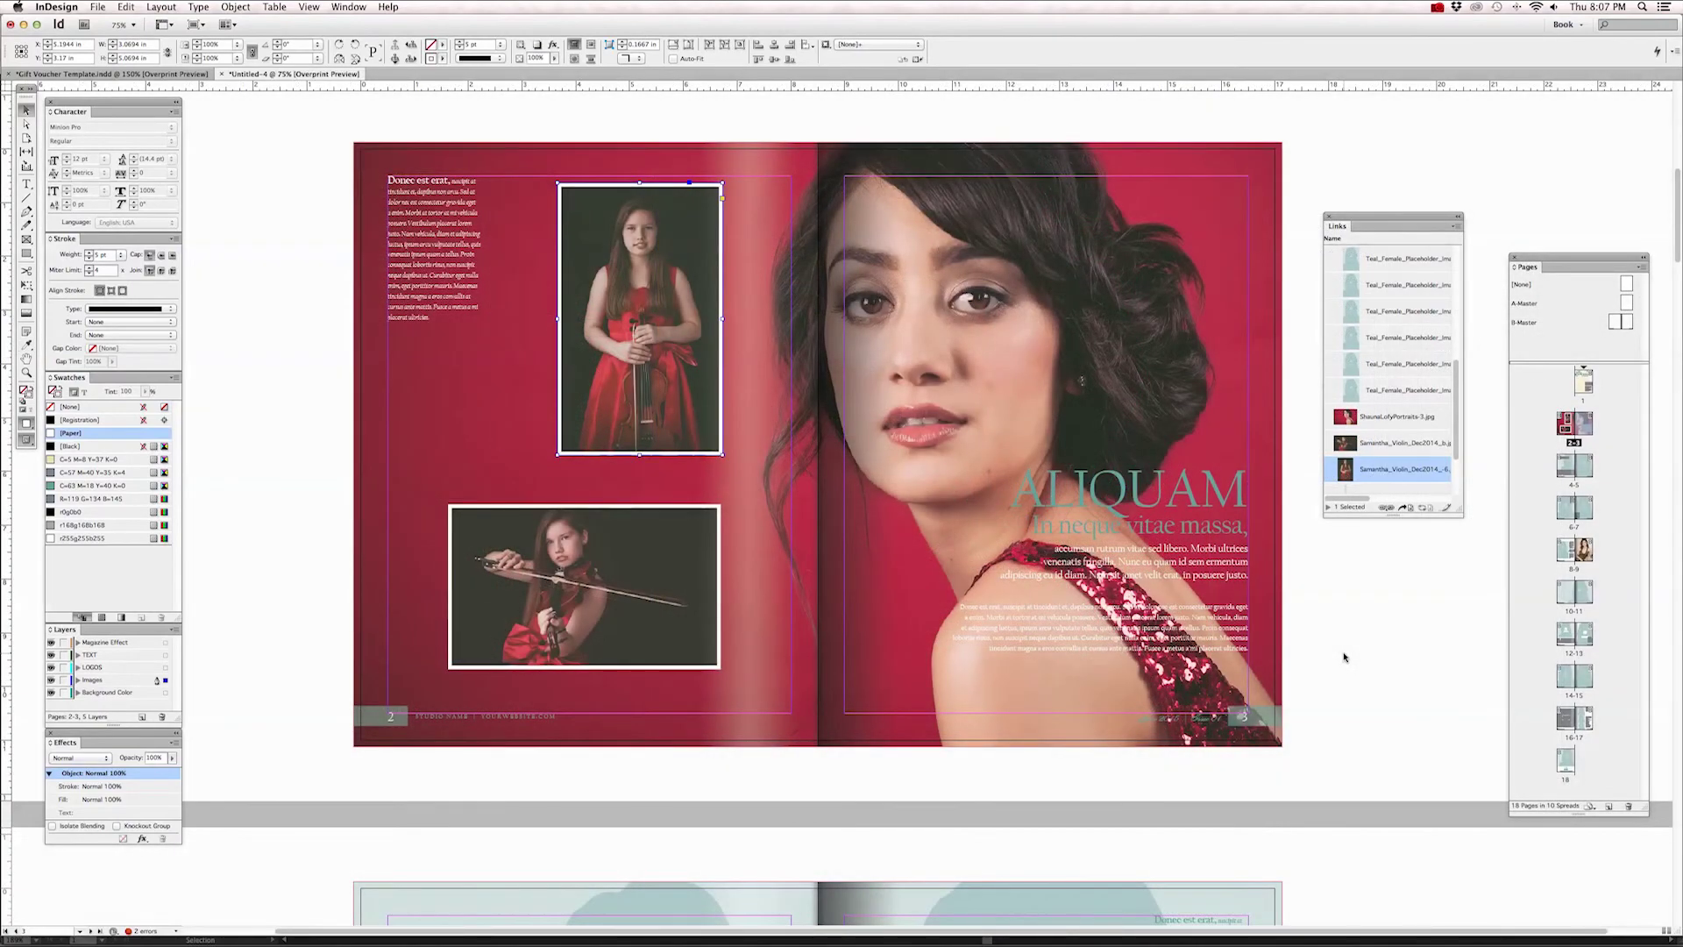
{"action": "left_click", "coordinate": [1344, 656]}
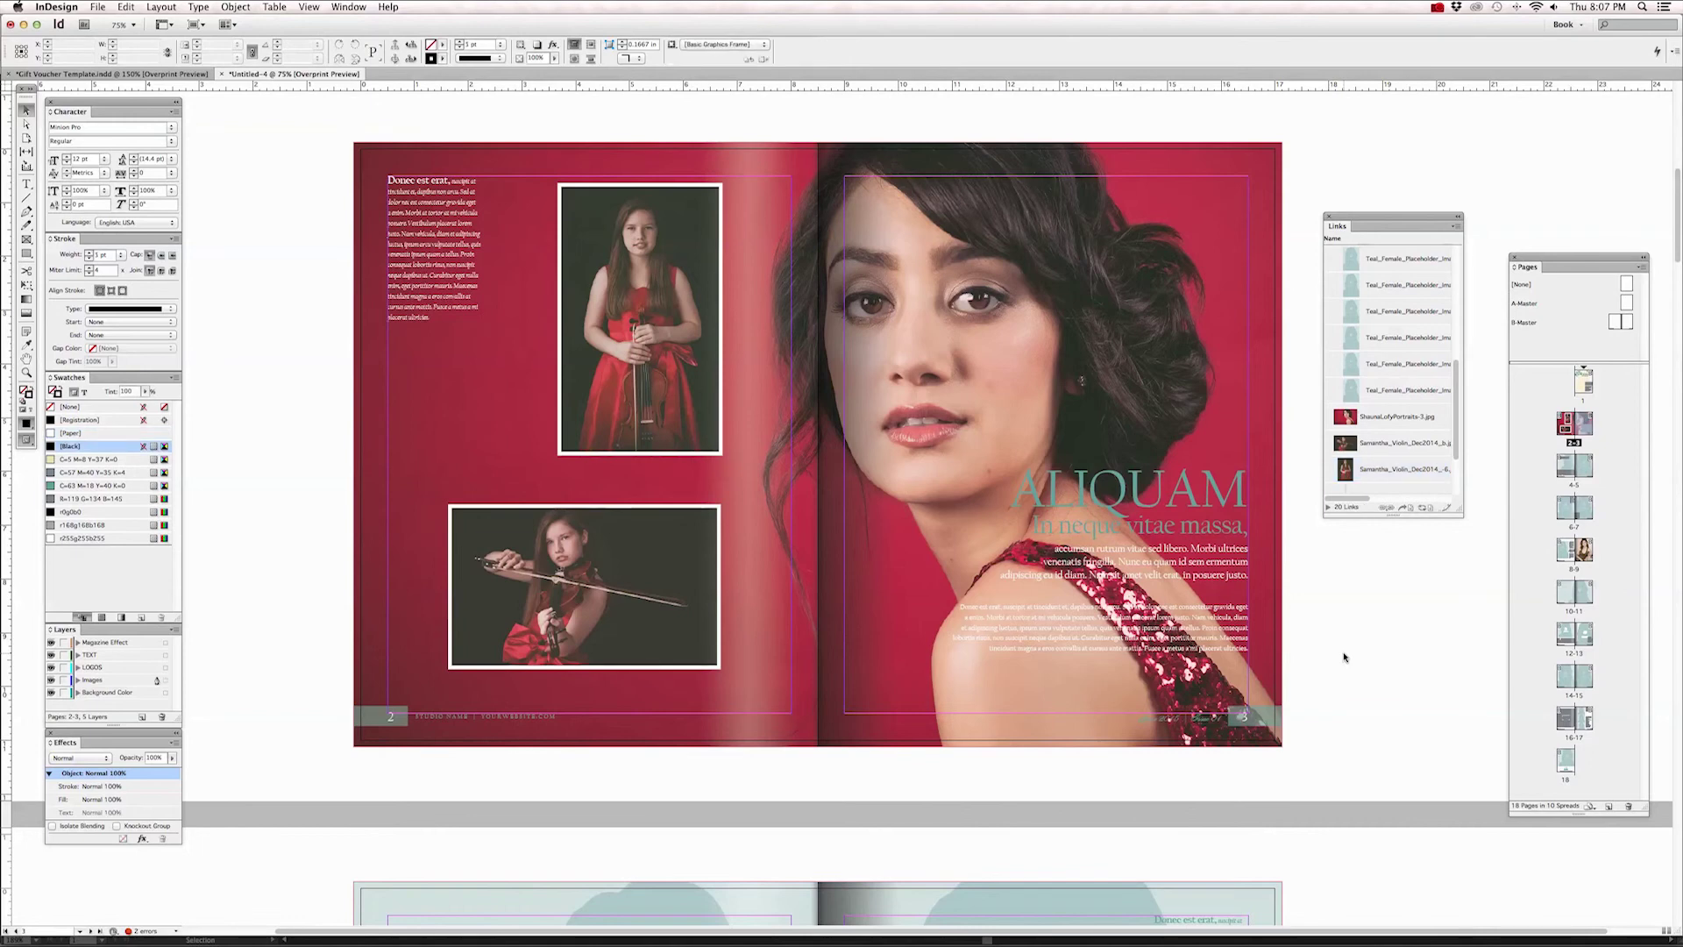